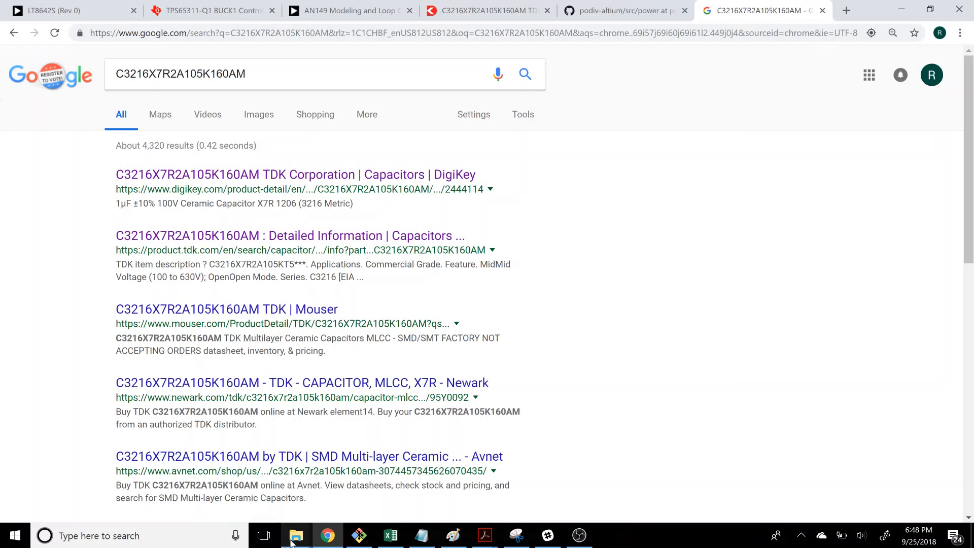
# Step: Open the Altium workspace file from the podiv-altium src folder in Altium Designer
pyautogui.moveTo(295, 535)
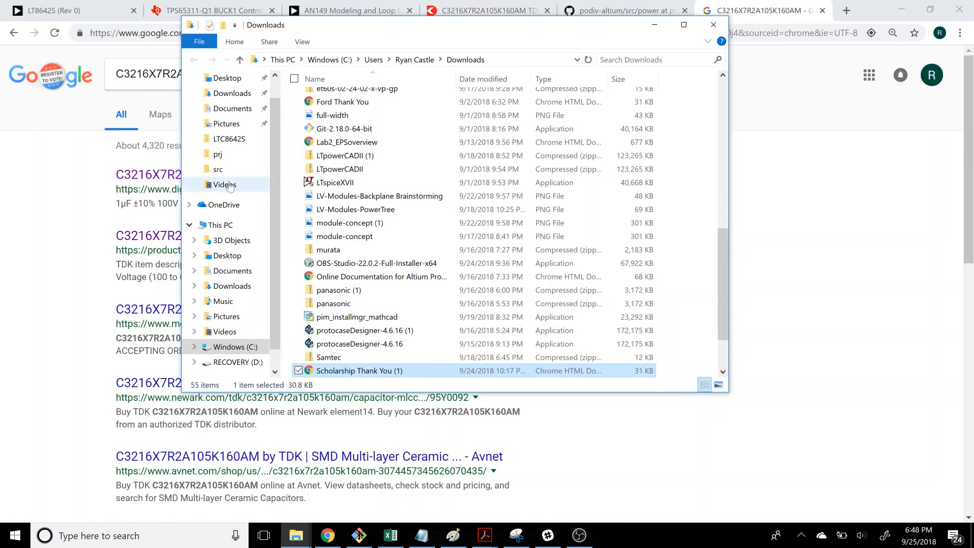
pyautogui.click(218, 153)
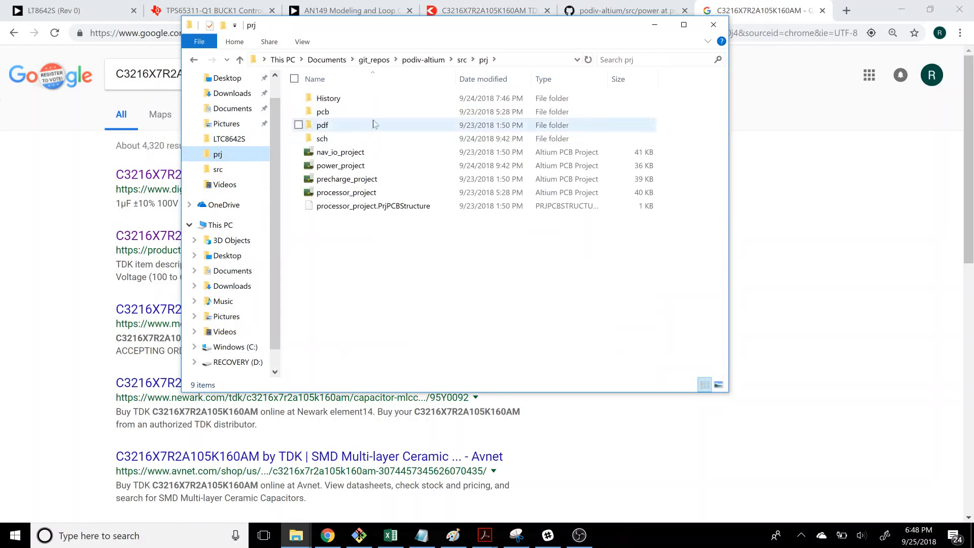
pyautogui.click(462, 60)
pyautogui.doubleClick(328, 206)
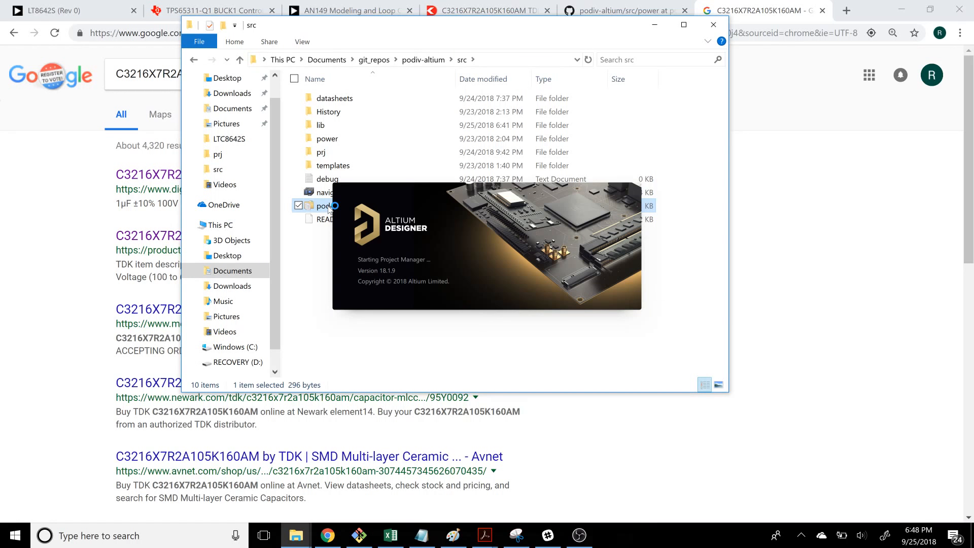
# Step: Switch to Notepad and check the list of capacitor part numbers and package sizes, then return to the browser search results
pyautogui.click(778, 244)
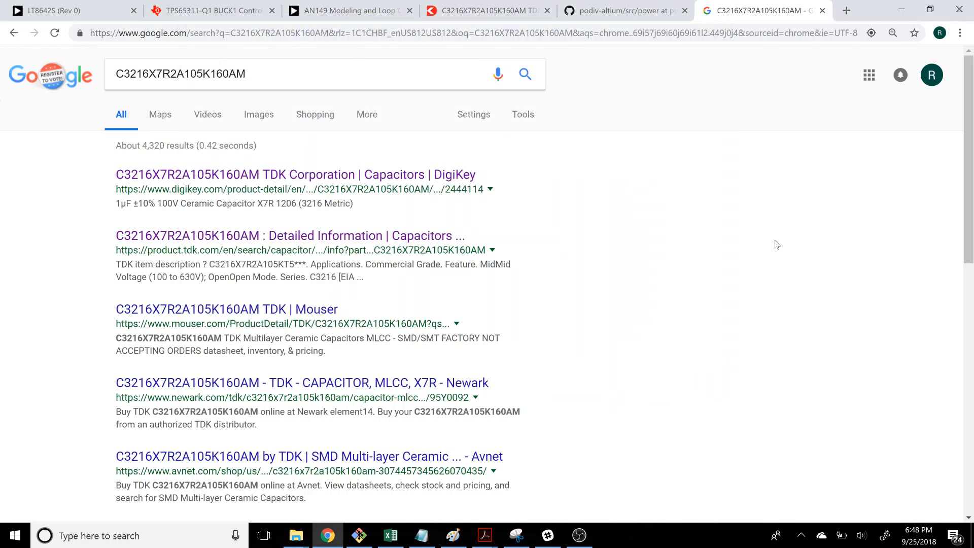
pyautogui.click(422, 535)
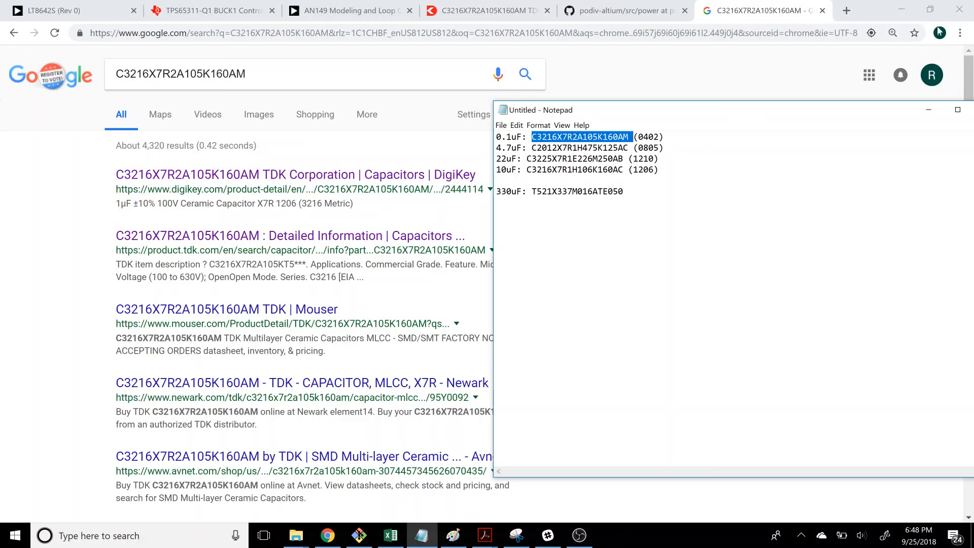
pyautogui.click(928, 109)
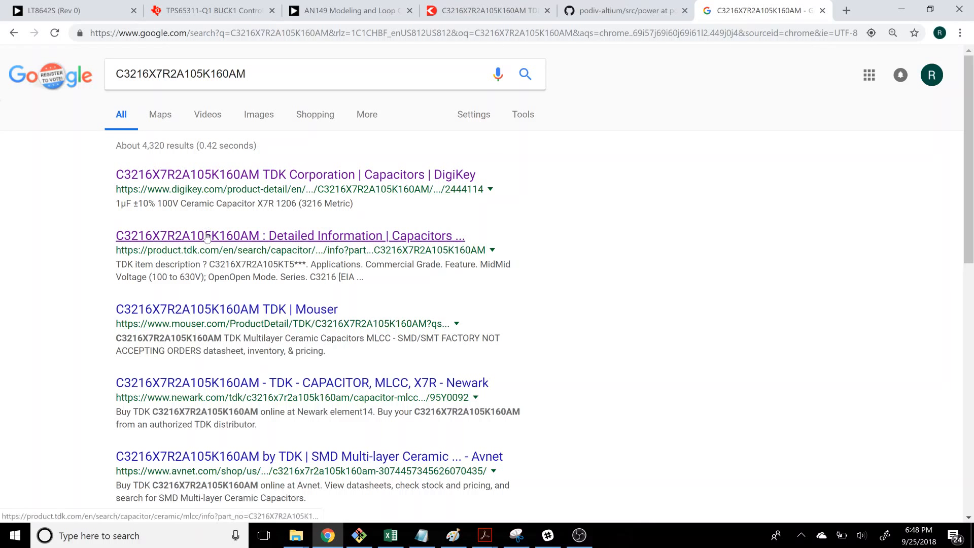
# Step: Open the DigiKey search result for C3216X7R2A105K160AM in a new browser tab and switch to it
pyautogui.rightClick(193, 183)
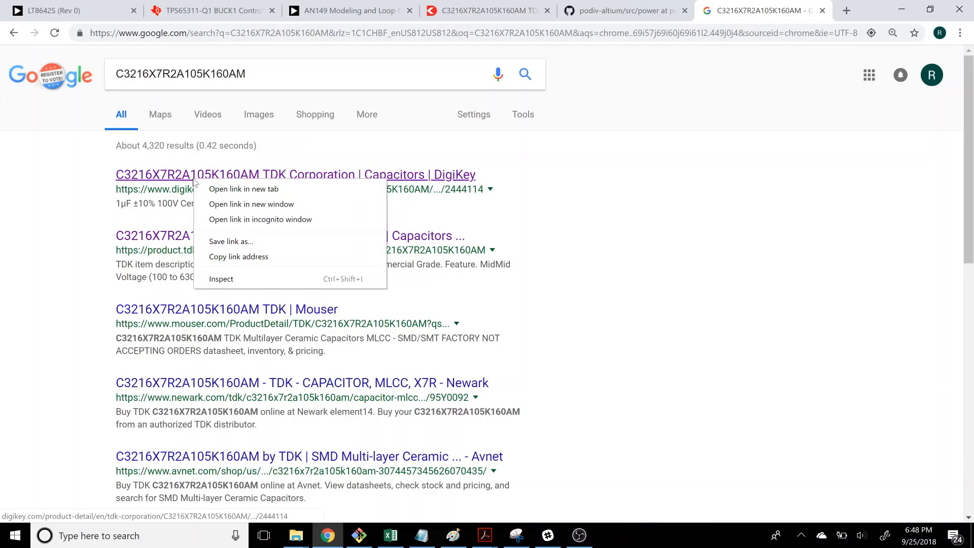
pyautogui.click(243, 191)
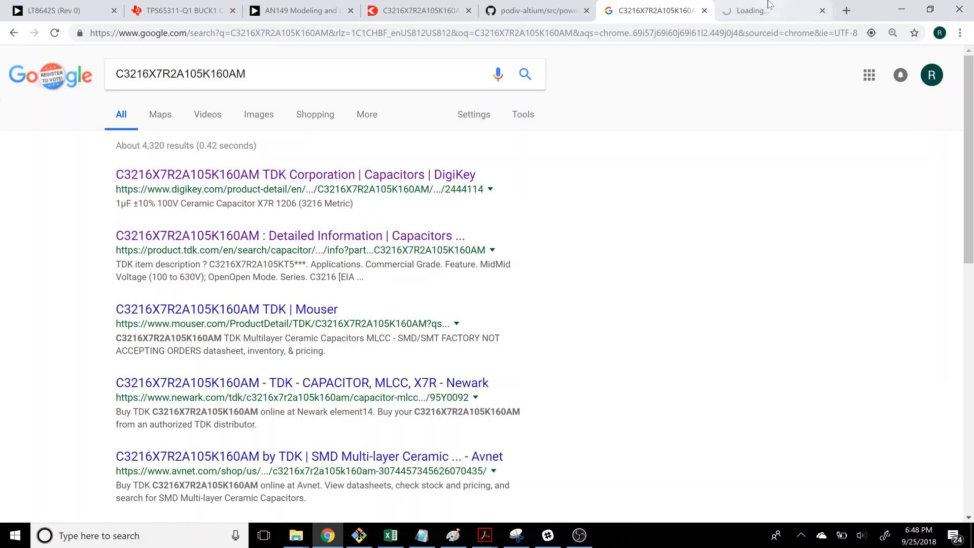
pyautogui.click(768, 8)
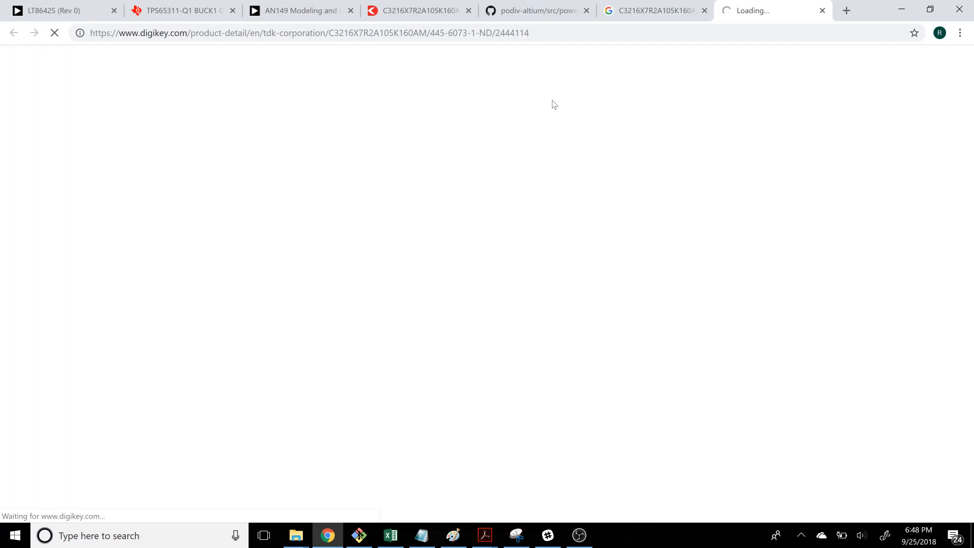
# Step: Open the TDK detailed information result for C3216X7R2A105K160AM in a separate tab and bring that page up
pyautogui.click(675, 8)
pyautogui.rightClick(273, 240)
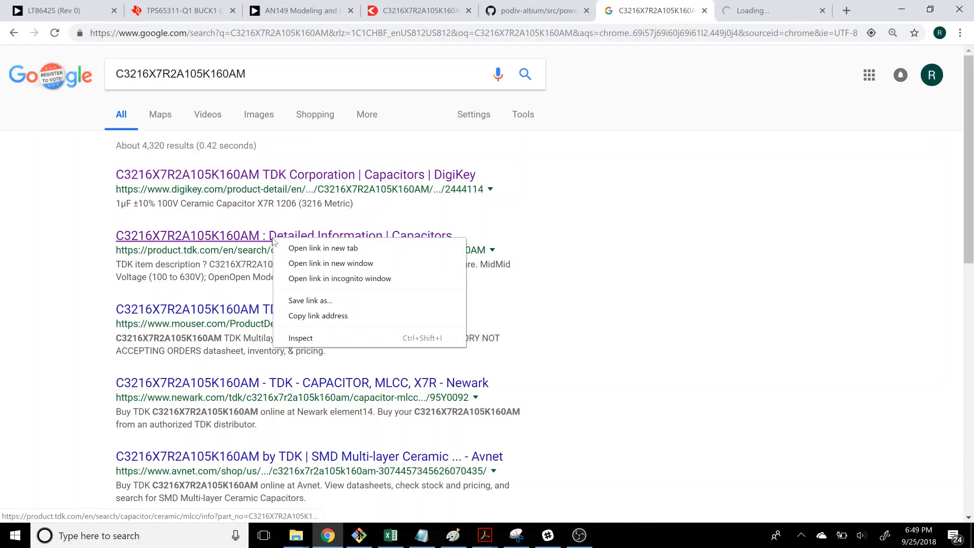
pyautogui.click(295, 251)
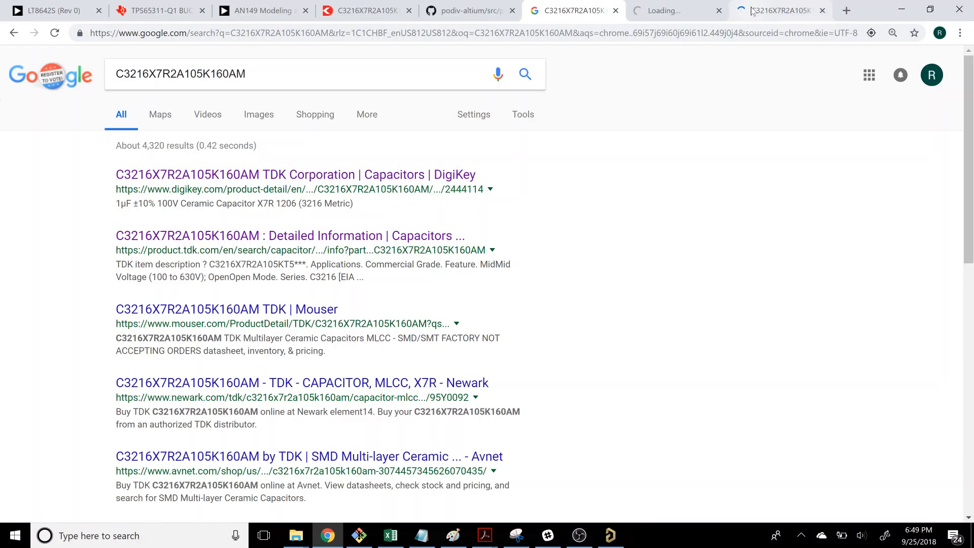
pyautogui.click(675, 13)
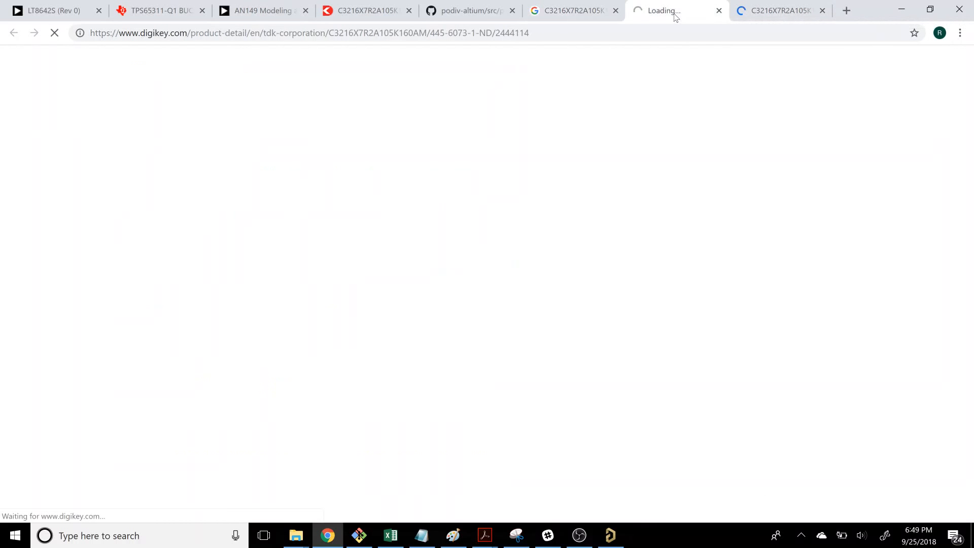
pyautogui.click(756, 5)
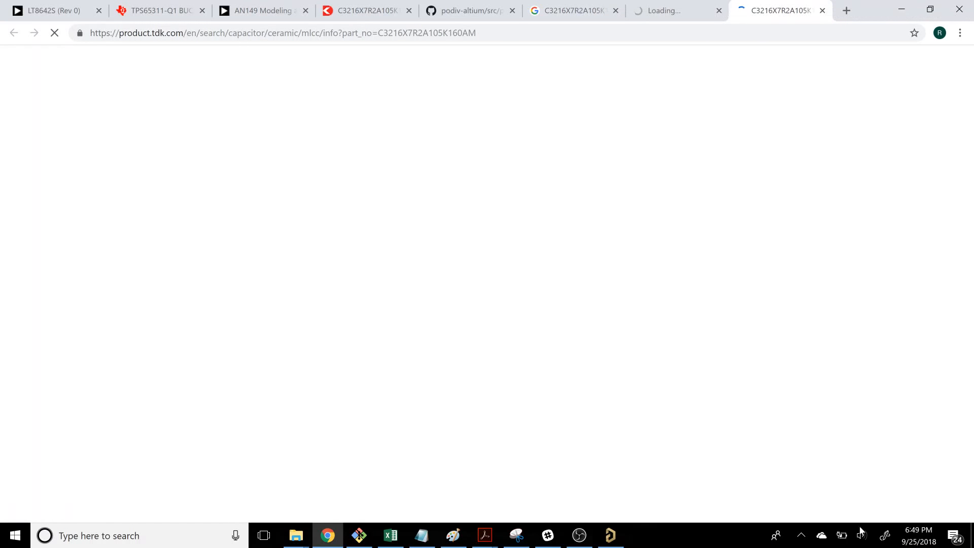
# Step: Check the computer's Wi-Fi connection while the product pages load
pyautogui.click(801, 535)
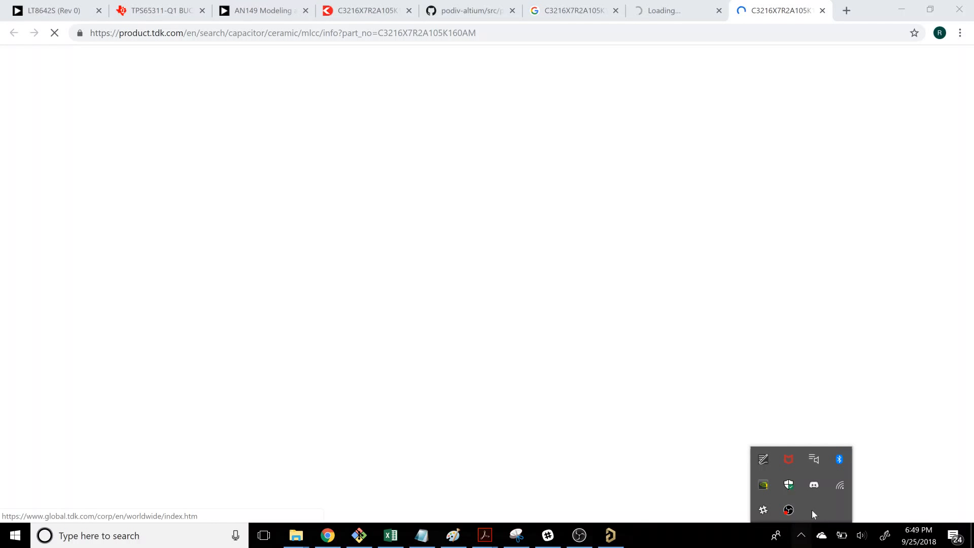
pyautogui.click(841, 488)
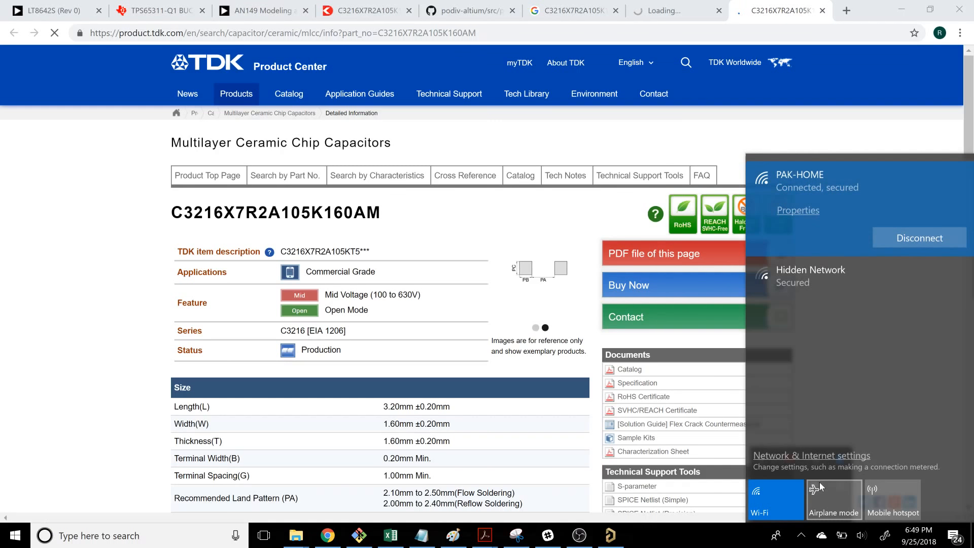
pyautogui.click(88, 294)
pyautogui.rightClick(361, 278)
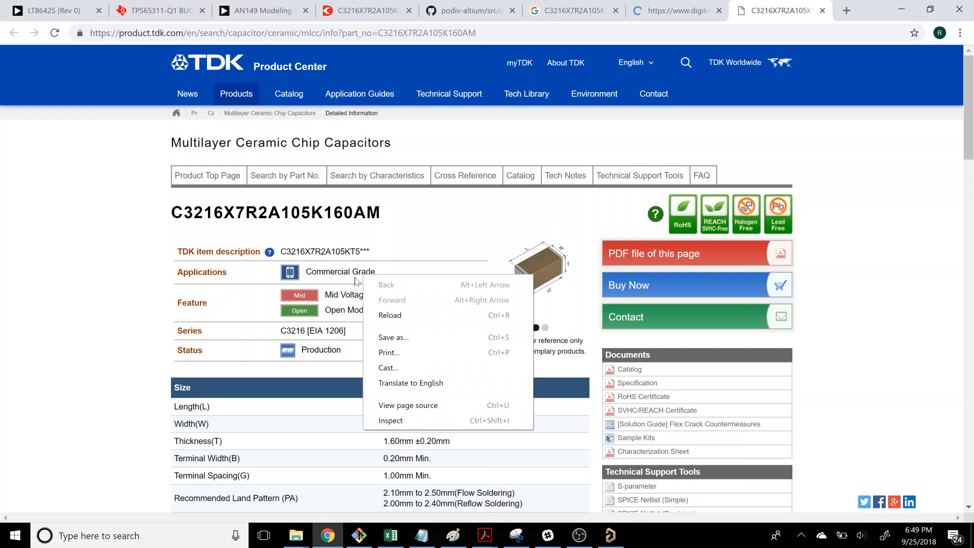
pyautogui.click(135, 294)
# Step: Review the series, size, land pattern and electrical characteristics of C3216X7R2A105K160AM on the TDK page
pyautogui.click(675, 10)
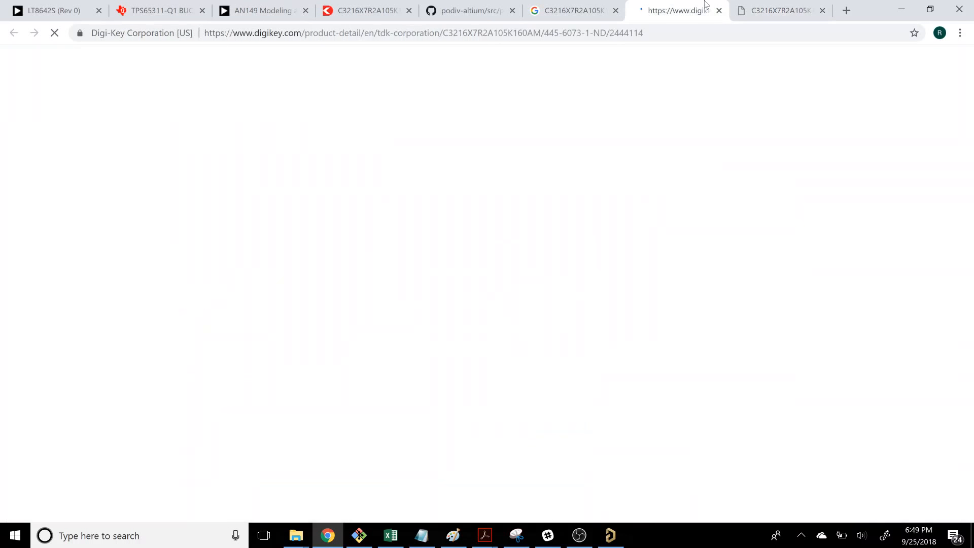
pyautogui.click(776, 10)
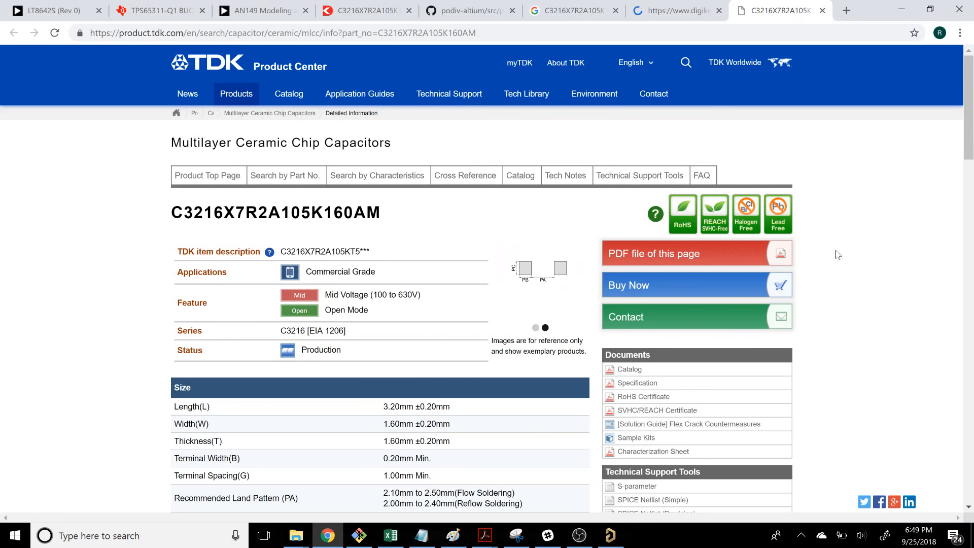
pyautogui.scroll(-2, 837, 232)
pyautogui.scroll(-2, 838, 232)
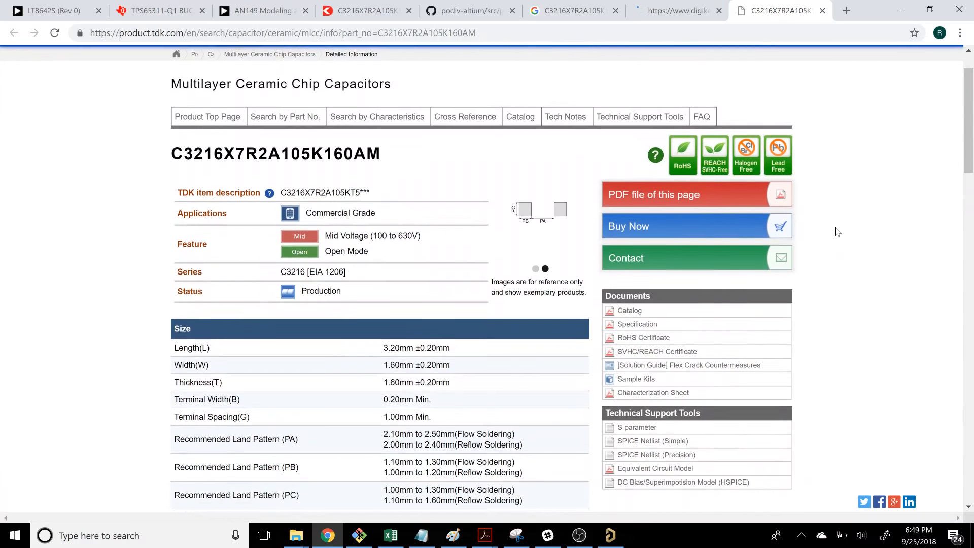
pyautogui.scroll(-1, 852, 197)
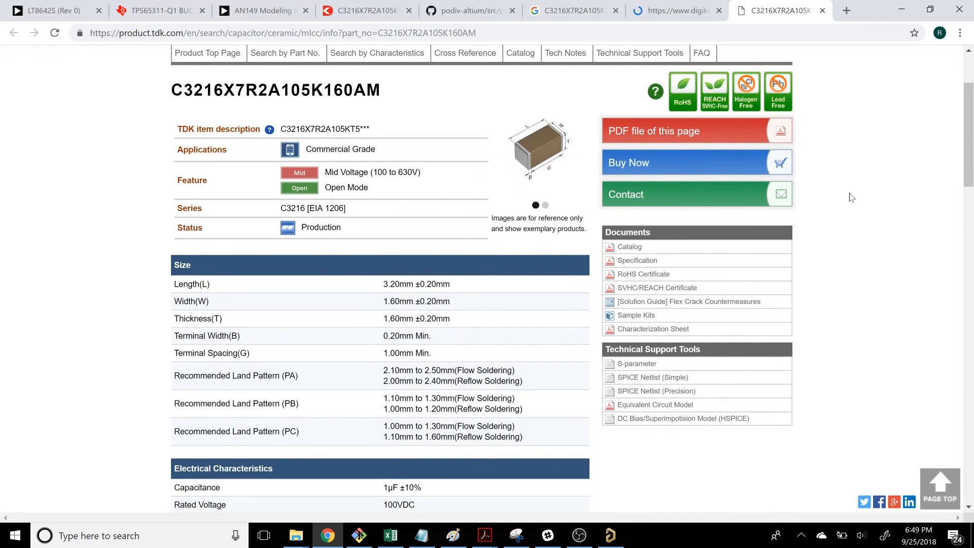
pyautogui.scroll(-1, 853, 193)
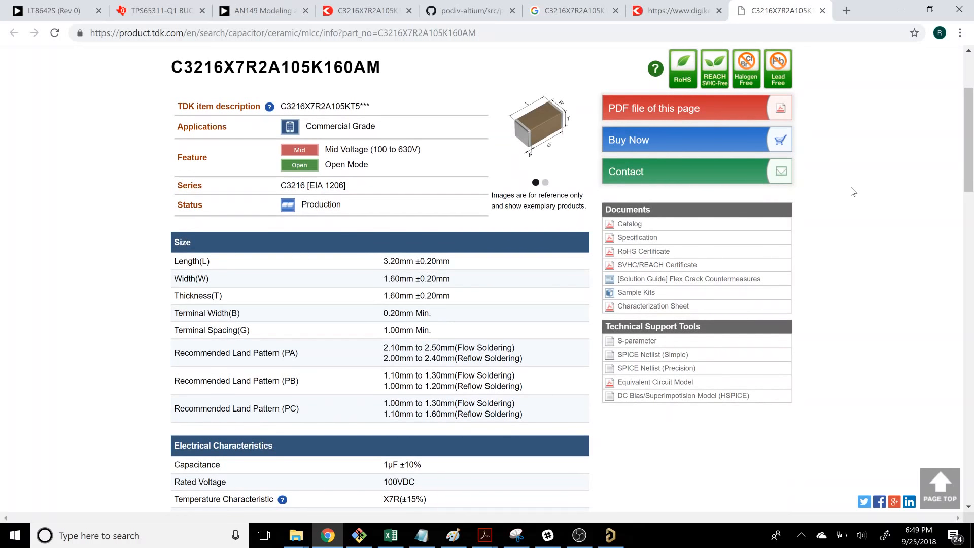
pyautogui.scroll(-1, 851, 192)
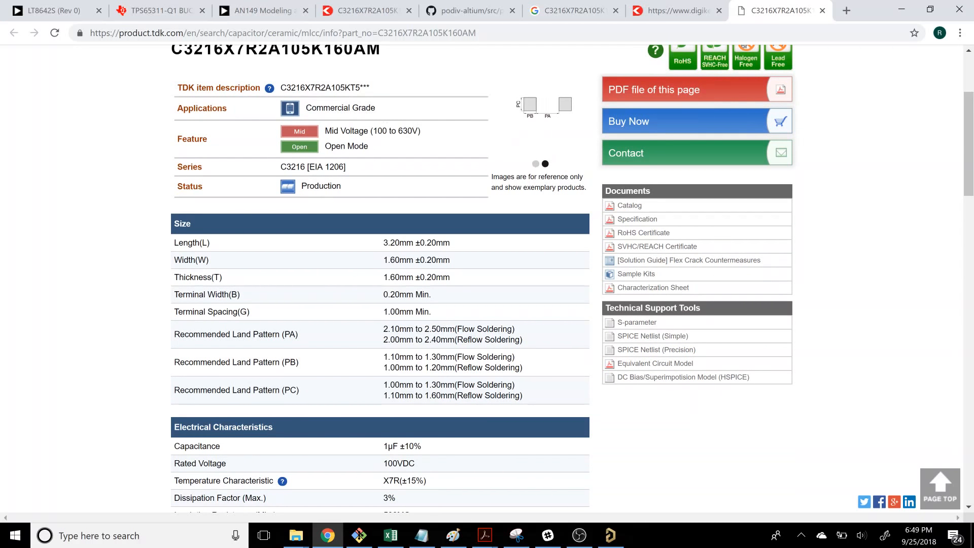
pyautogui.scroll(1, 619, 197)
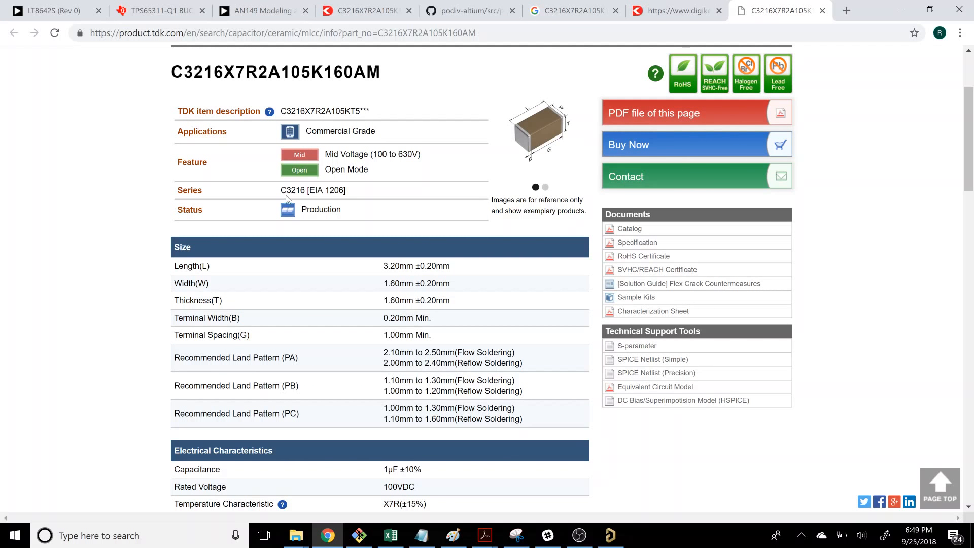
pyautogui.scroll(-1, 354, 208)
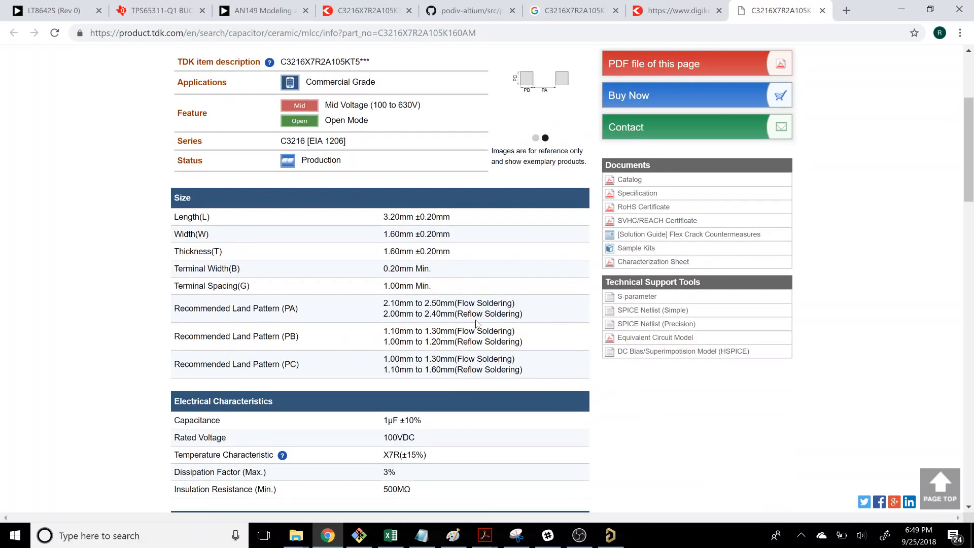
pyautogui.scroll(-2, 479, 312)
pyautogui.scroll(-1, 457, 319)
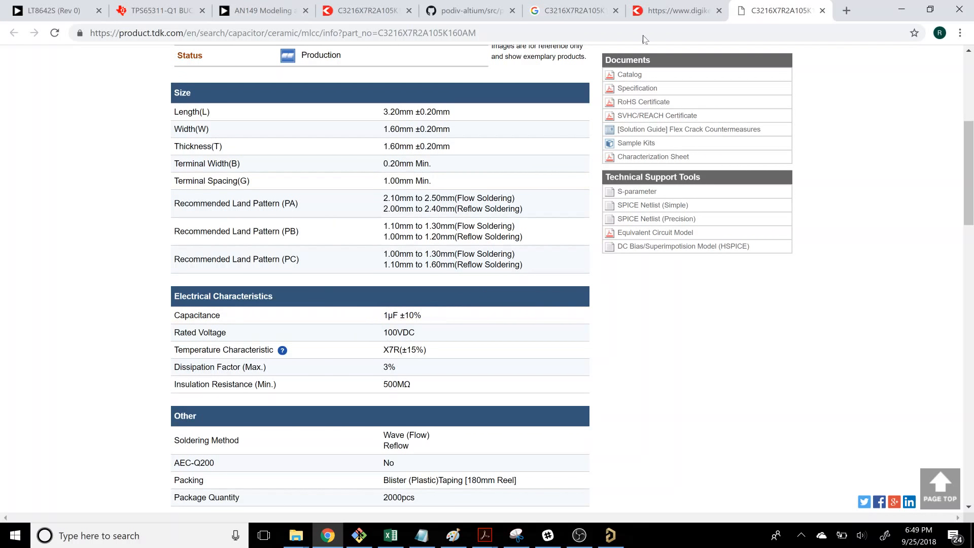
# Step: Reload the blank DigiKey product page and return to the TDK page
pyautogui.click(683, 2)
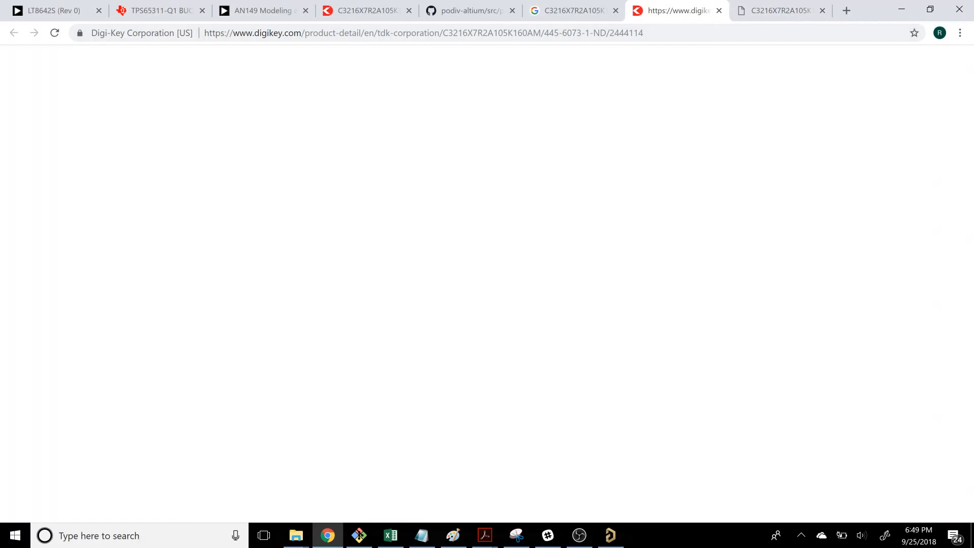
pyautogui.click(54, 32)
pyautogui.click(775, 4)
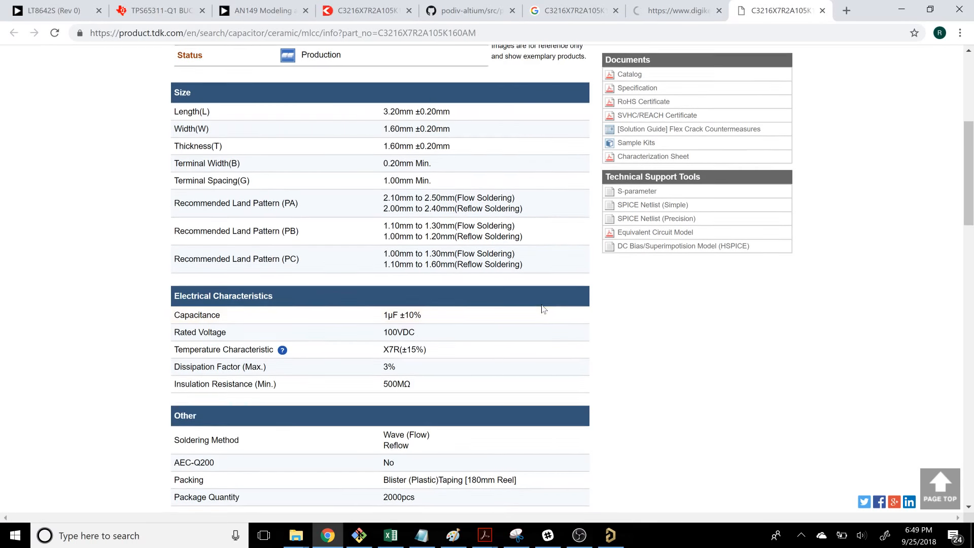
# Step: Examine the capacitor's impedance and ESR characteristic graphs, reading the ESR curve in the low-megahertz range
pyautogui.scroll(-2, 541, 315)
pyautogui.scroll(-6, 542, 301)
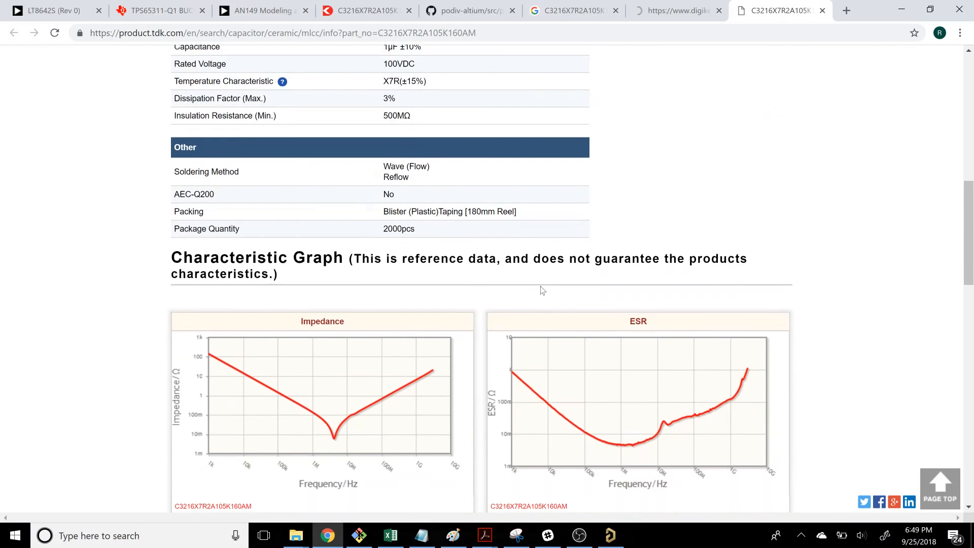
pyautogui.scroll(-2, 542, 290)
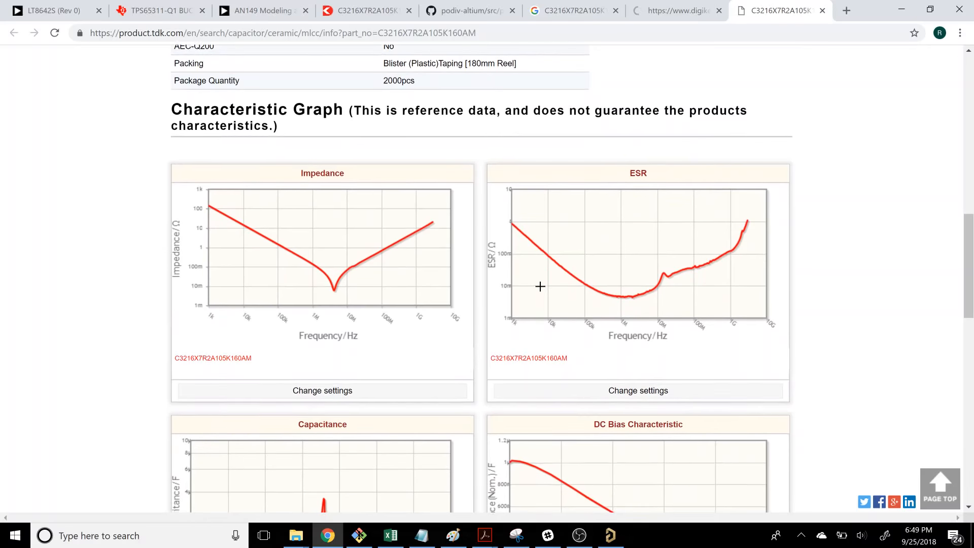
pyautogui.scroll(-1, 540, 287)
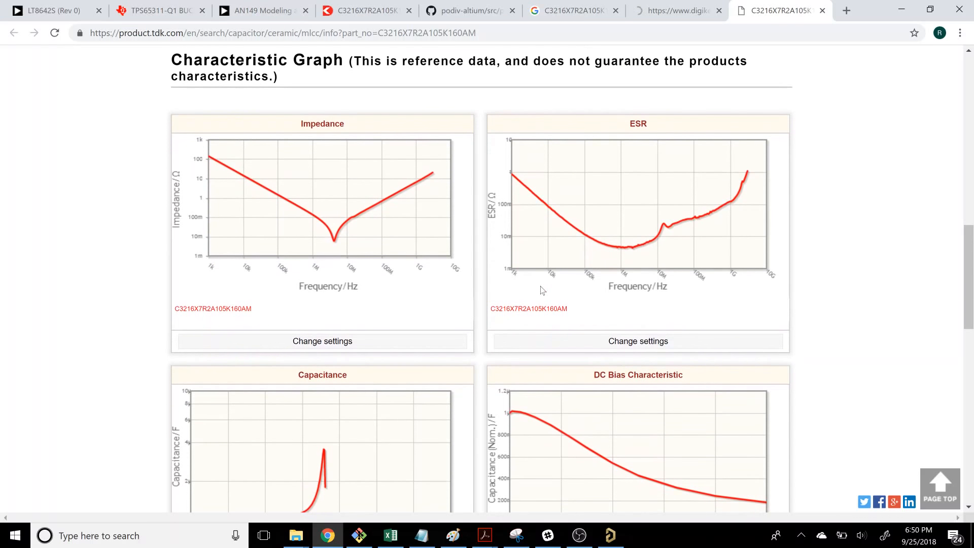
pyautogui.moveTo(588, 241)
pyautogui.moveTo(726, 203)
pyautogui.scroll(-1, 809, 271)
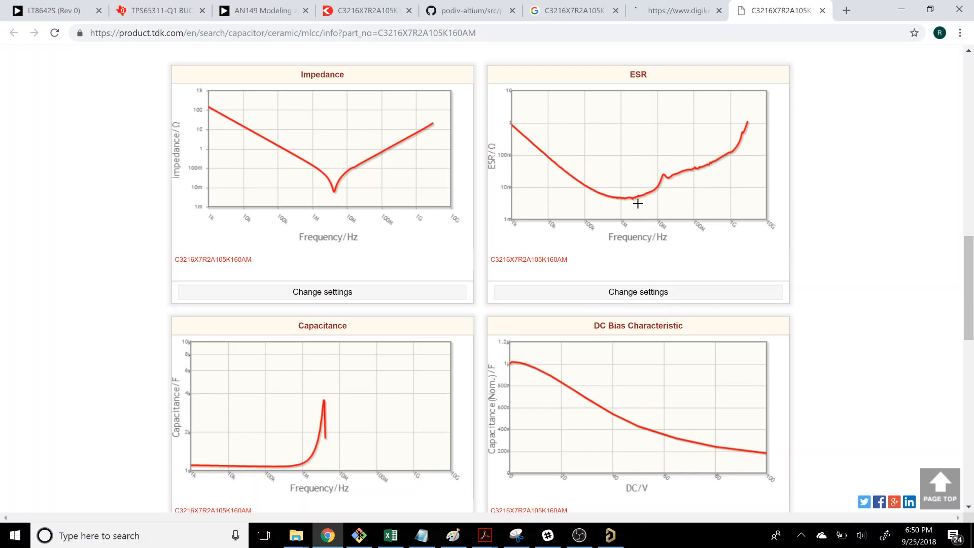
pyautogui.moveTo(638, 197)
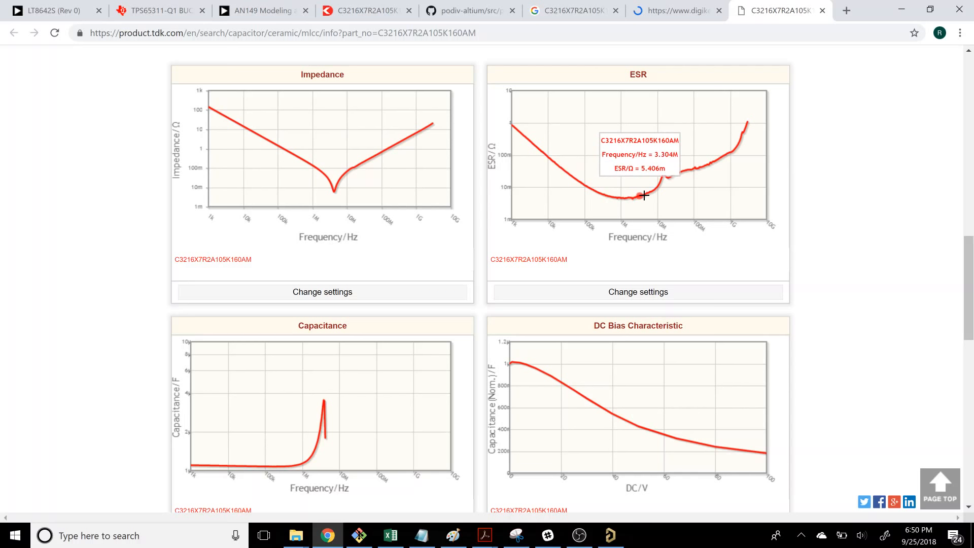
# Step: Inspect the DC Bias Characteristic graph to read the capacitance at about 16 V
pyautogui.scroll(-1, 651, 191)
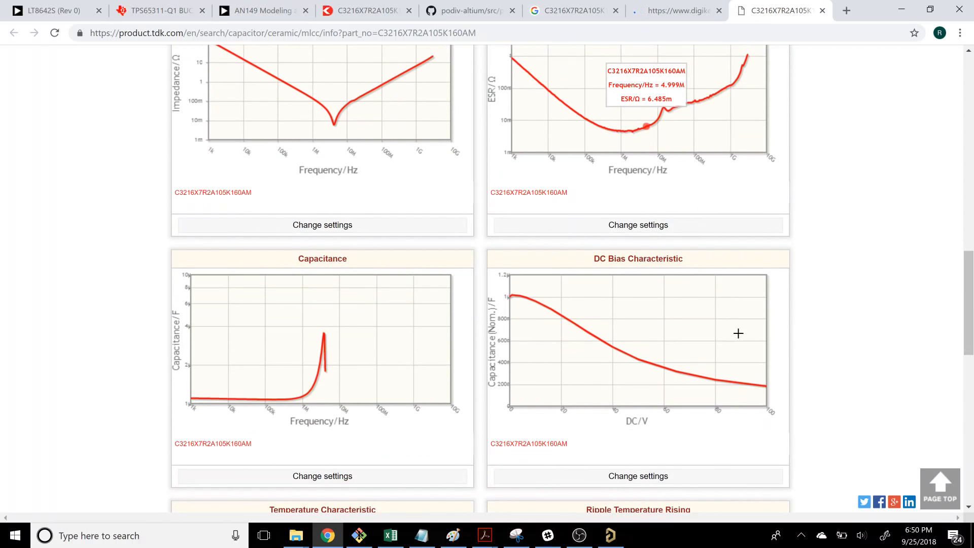
pyautogui.scroll(-2, 741, 329)
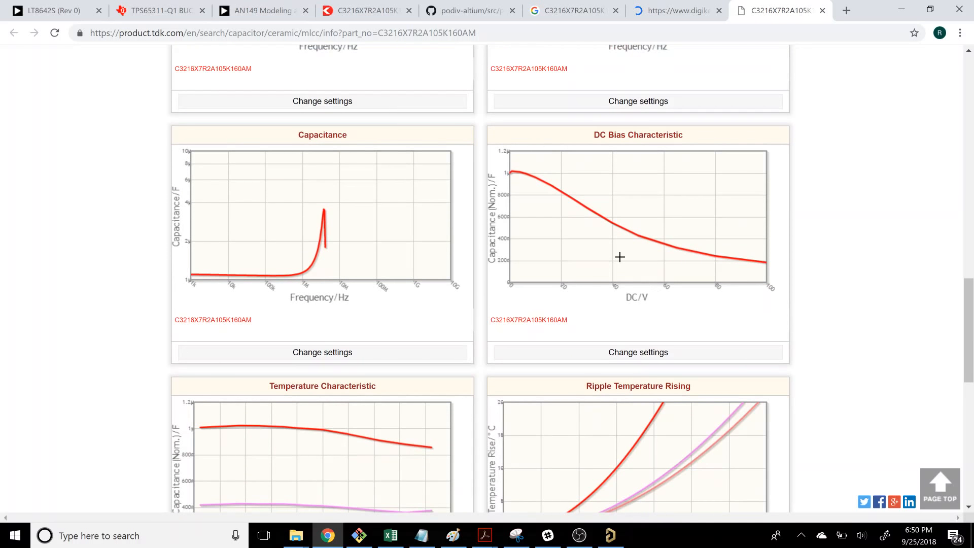
pyautogui.moveTo(524, 172)
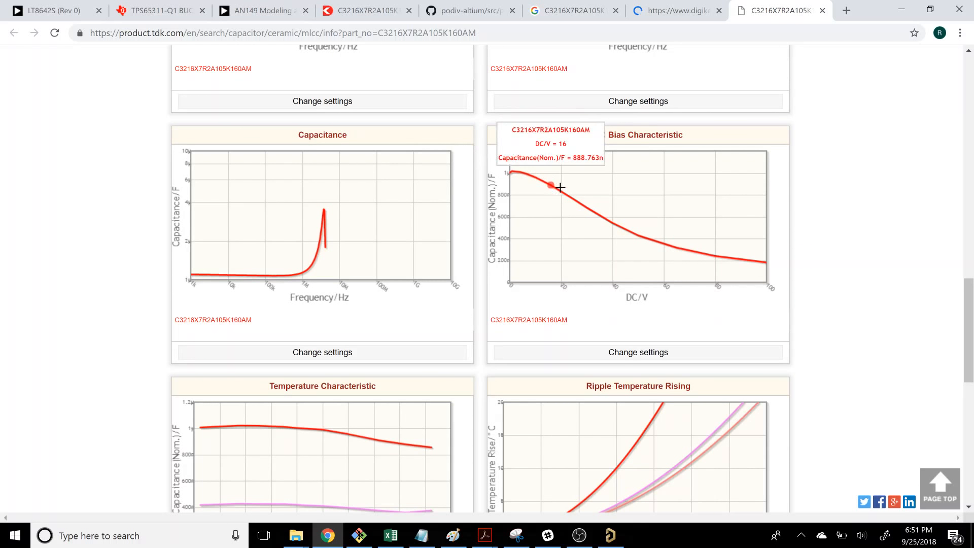
# Step: Follow the DC Bias Characteristic curve from about 16 V to about 80 V
pyautogui.moveTo(582, 200)
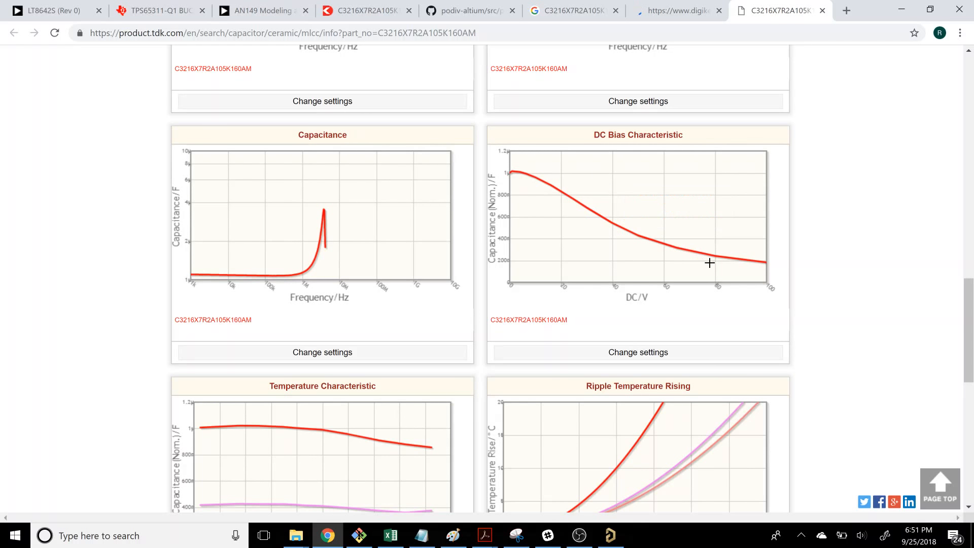
pyautogui.moveTo(718, 256)
pyautogui.scroll(-2, 697, 246)
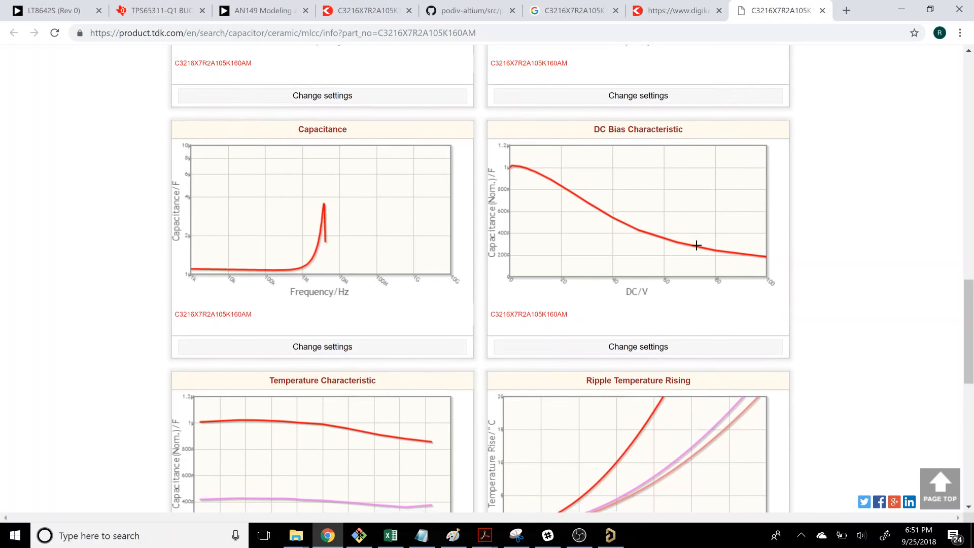
# Step: Inspect the Temperature Characteristic graph, reading the no-bias capacitance at 125 °C and at the cold end of the curve
pyautogui.scroll(-3, 696, 246)
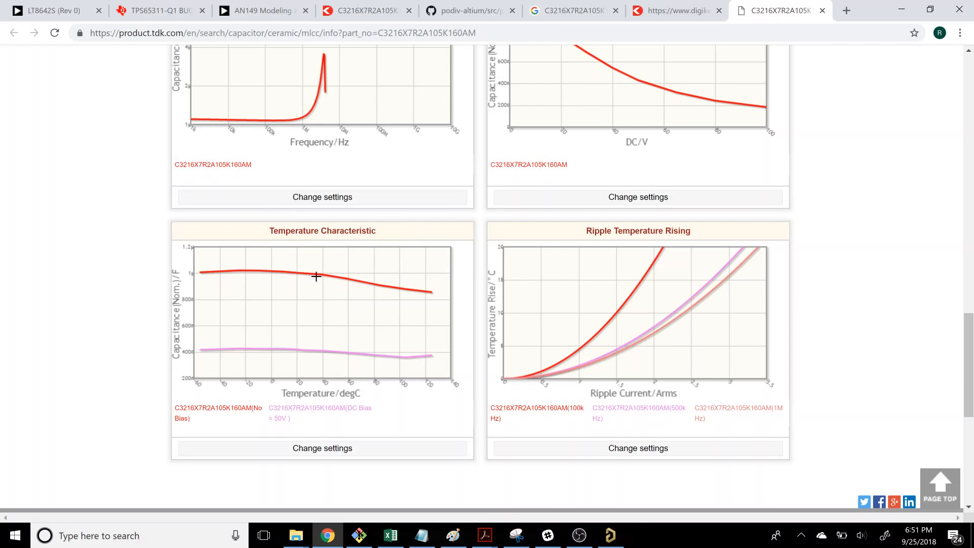
pyautogui.moveTo(322, 276)
pyautogui.moveTo(430, 291)
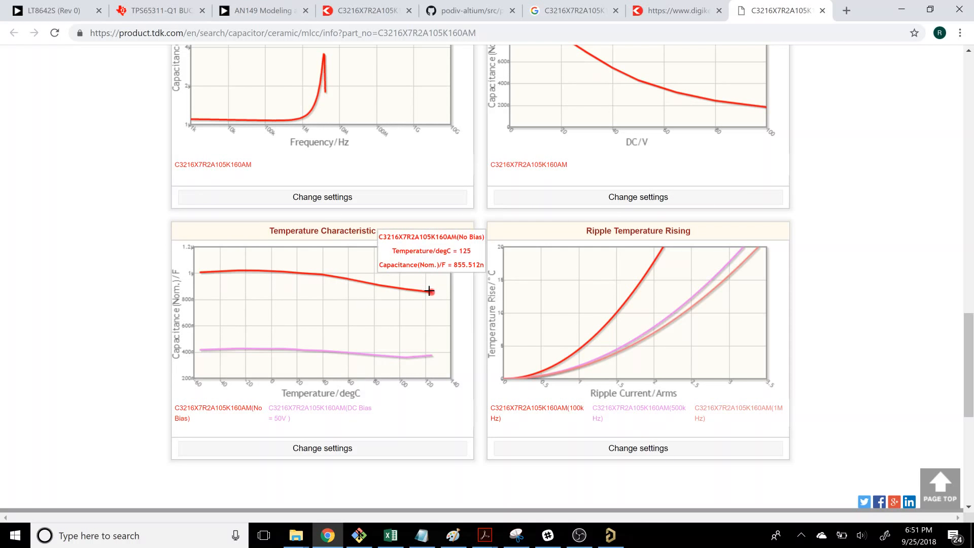
pyautogui.click(432, 291)
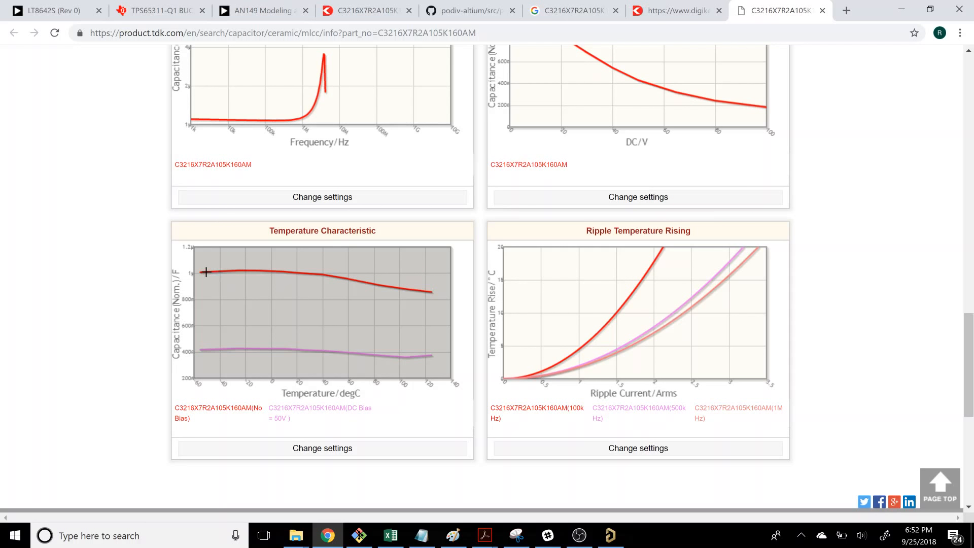
pyautogui.moveTo(202, 272)
pyautogui.moveTo(378, 288)
# Step: Examine the Ripple Temperature Rising graph, reading the temperature rise on the 100 kHz curve at about 1 A and higher ripple currents
pyautogui.moveTo(560, 377)
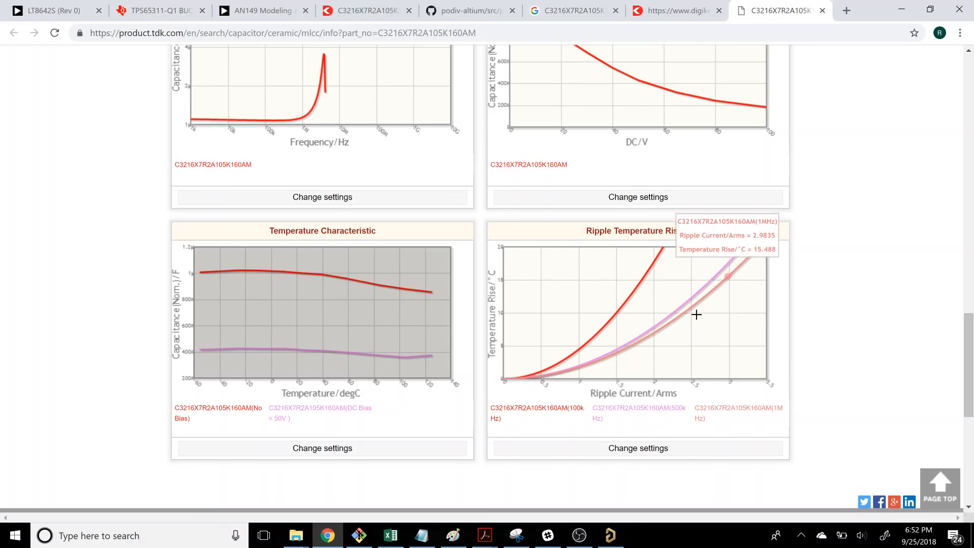
pyautogui.moveTo(626, 344)
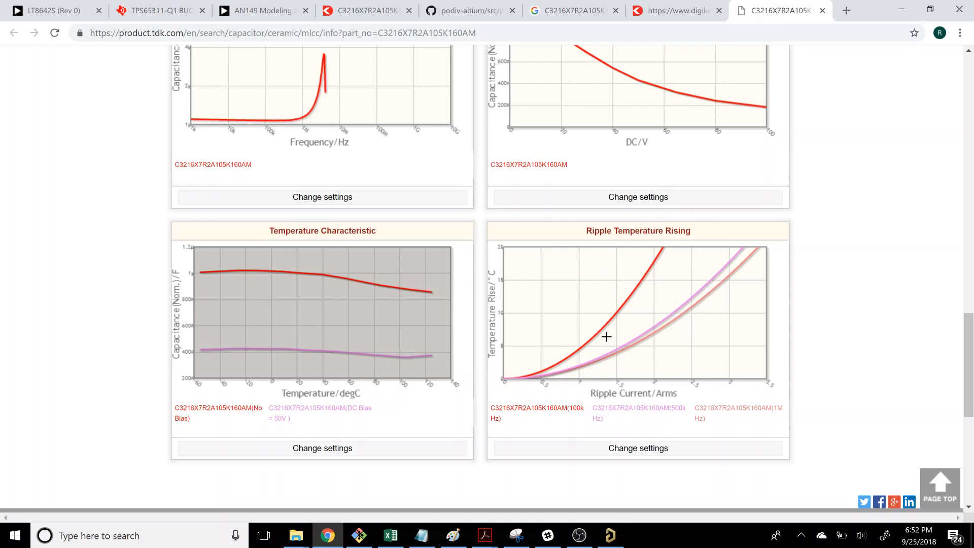
pyautogui.moveTo(584, 346)
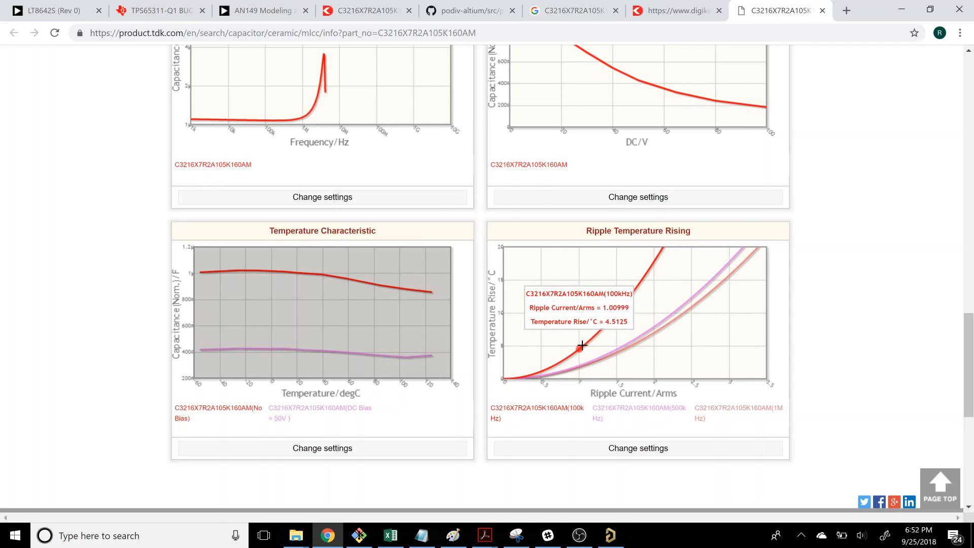
pyautogui.moveTo(640, 287)
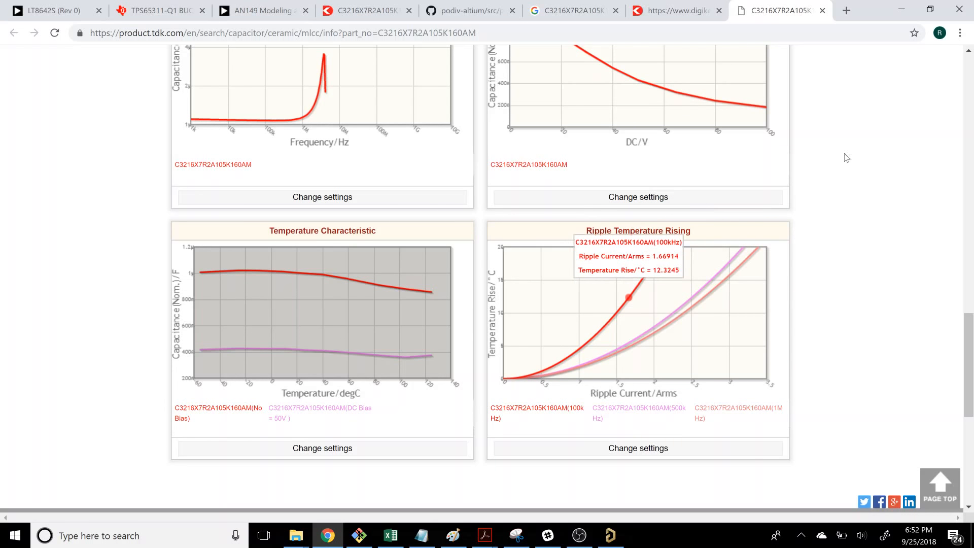
# Step: Review the size and electrical specifications on the TDK page again and check the DigiKey product page
pyautogui.scroll(12, 891, 157)
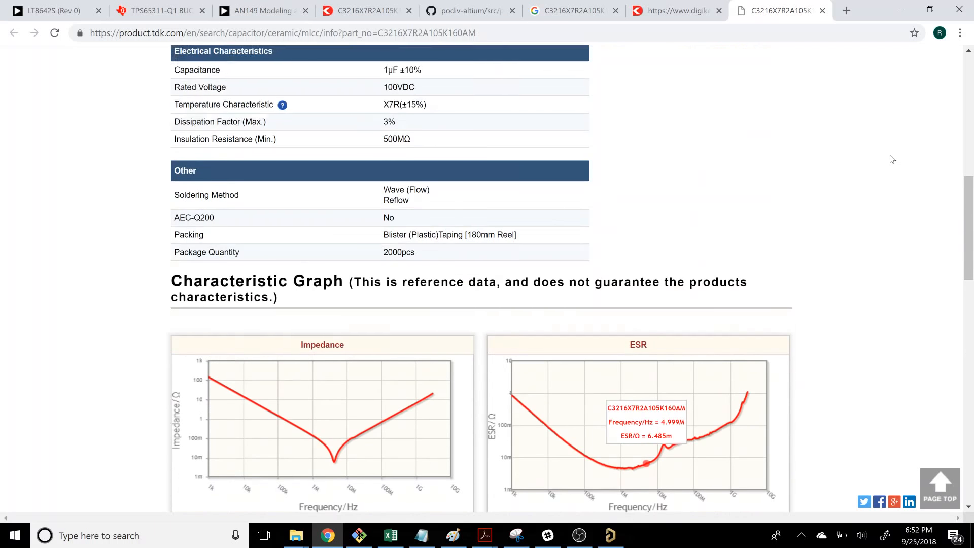
pyautogui.scroll(12, 892, 159)
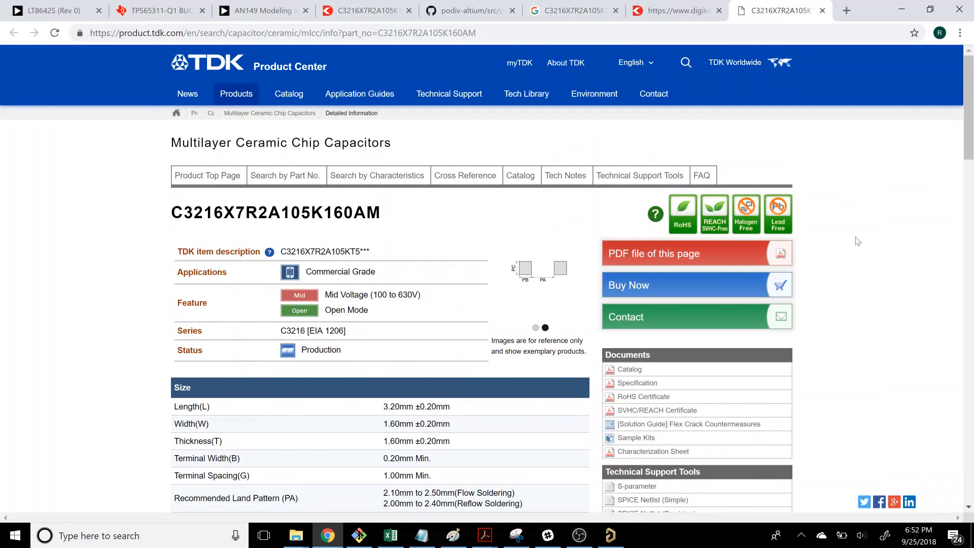
pyautogui.scroll(-5, 906, 242)
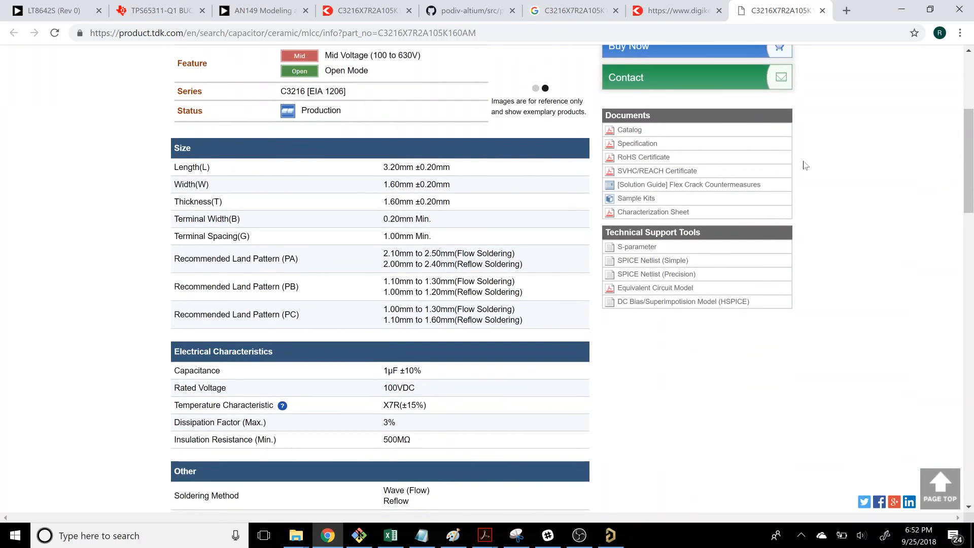
pyautogui.click(696, 9)
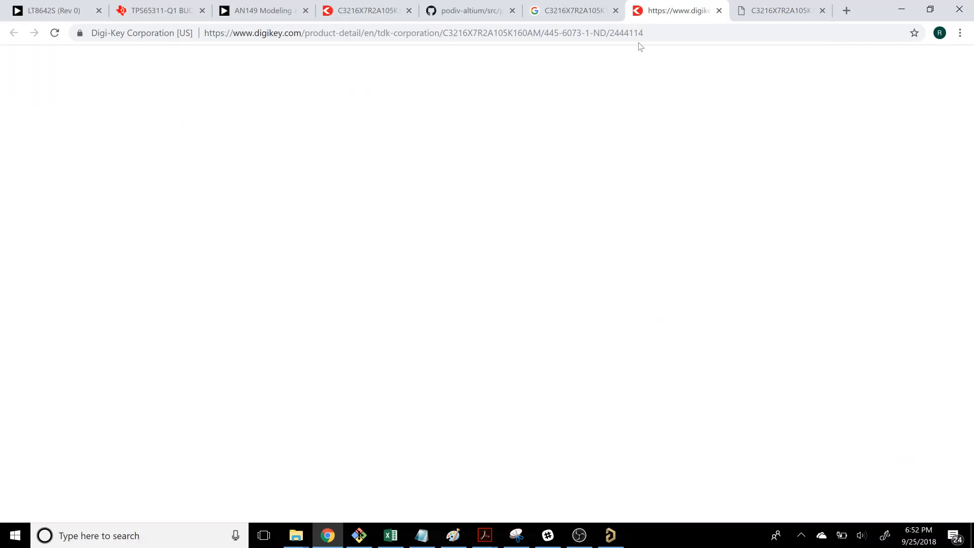
# Step: Move the browser out of the way and switch to Altium Designer in a maximized window
pyautogui.moveTo(871, 15); pyautogui.dragTo(0, 198)
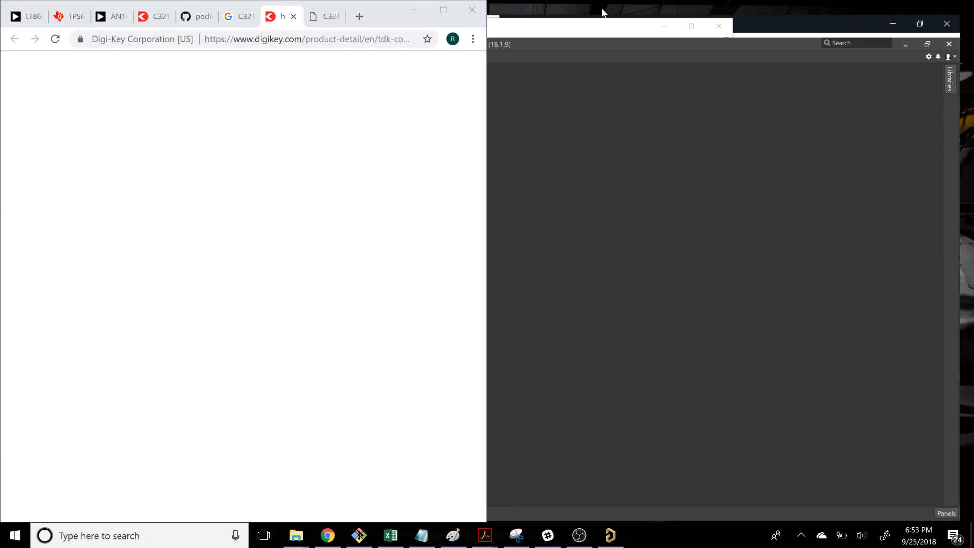
pyautogui.click(601, 9)
pyautogui.moveTo(600, 9); pyautogui.dragTo(973, 60)
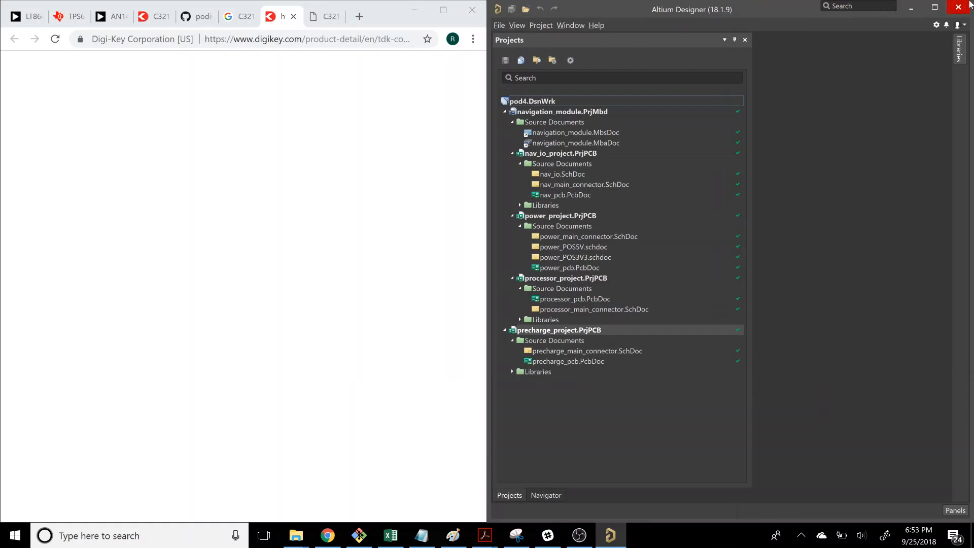
pyautogui.click(940, 7)
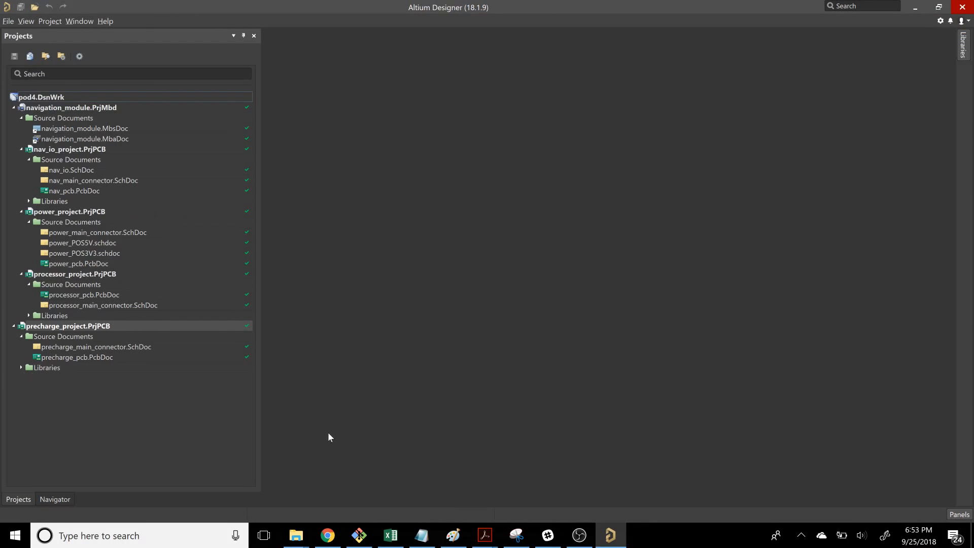
# Step: Switch to the Git Bash terminal and check out the libraries branch of the podiv-altium repository
pyautogui.click(359, 535)
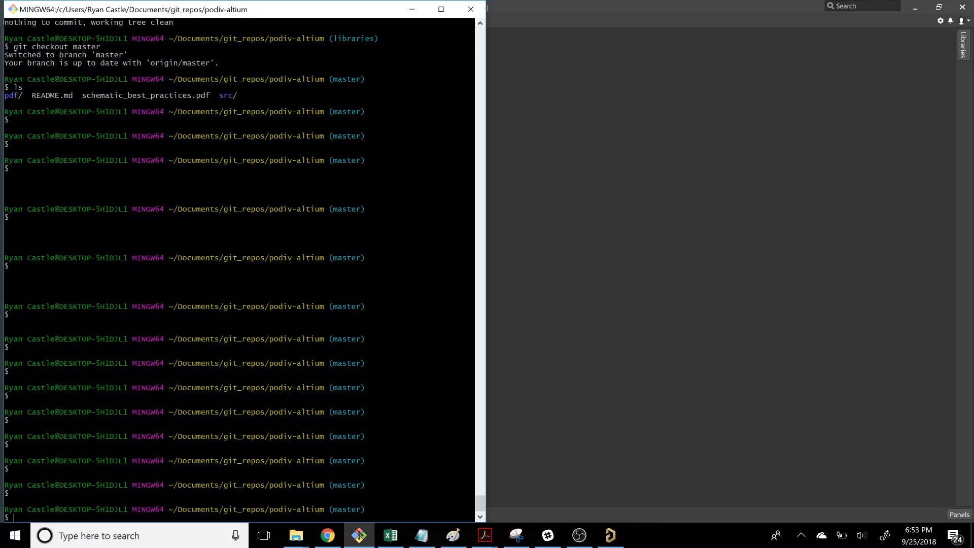
pyautogui.write('git checkout librari')
pyautogui.press('Tab')
pyautogui.press('Return')
# Step: Check the repository with git status, update the branch with git pull, and return to Altium Designer
pyautogui.write('git status')
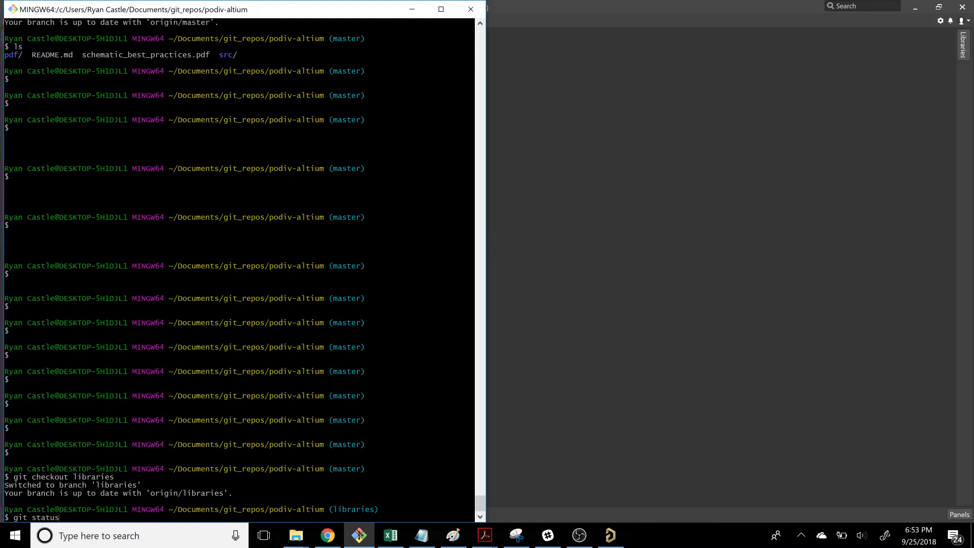
pyautogui.press('Return')
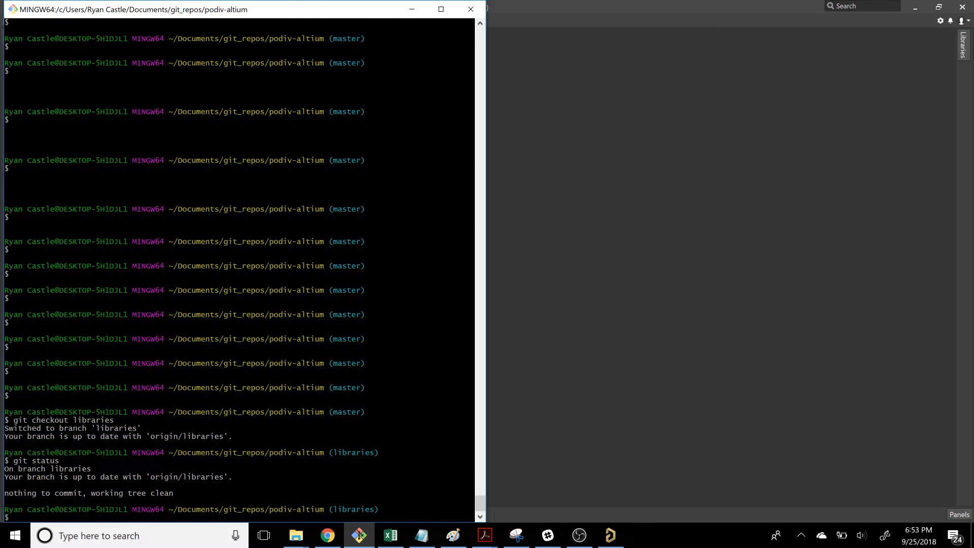
pyautogui.write('git pull')
pyautogui.press('Return')
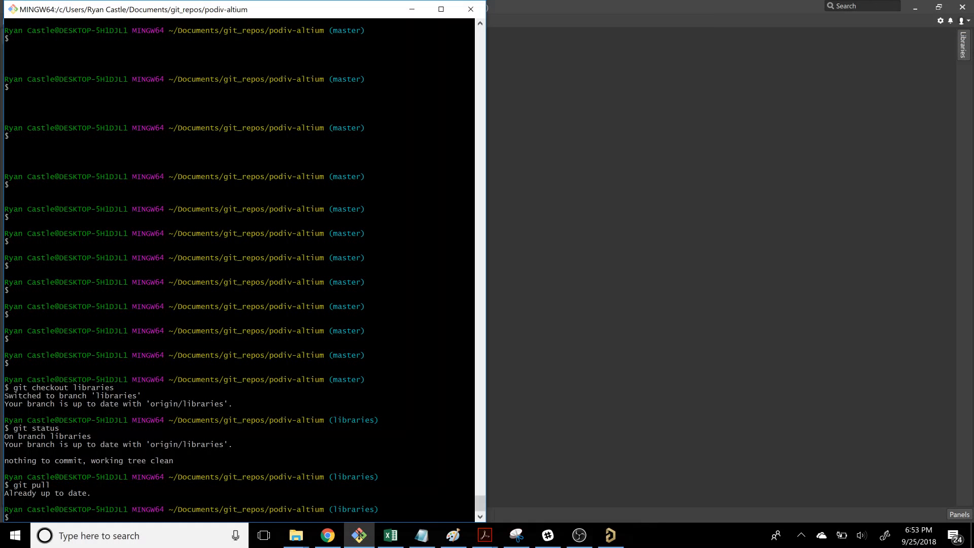
pyautogui.click(413, 10)
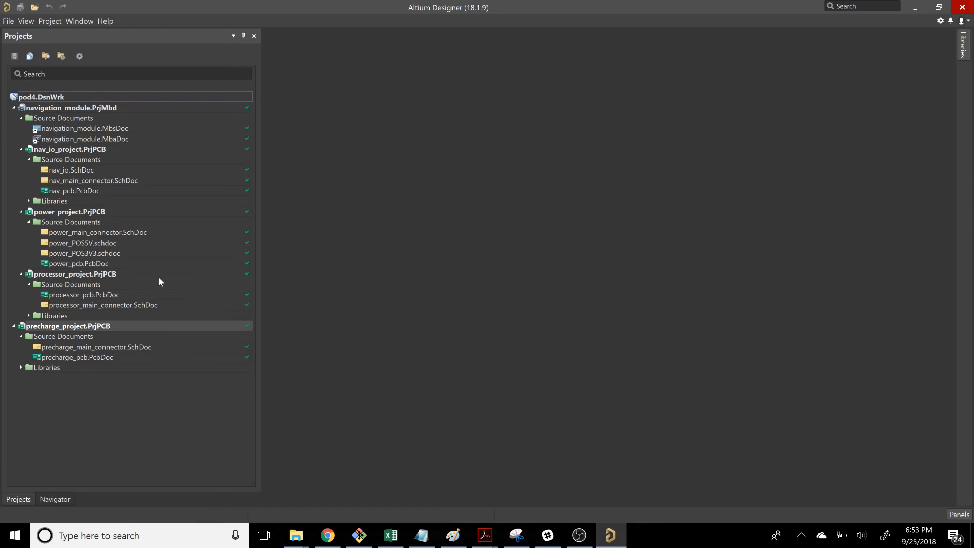
# Step: Open power_POS5V.schdoc in power_project and inspect the properties and part number of input capacitor C4
pyautogui.click(85, 245)
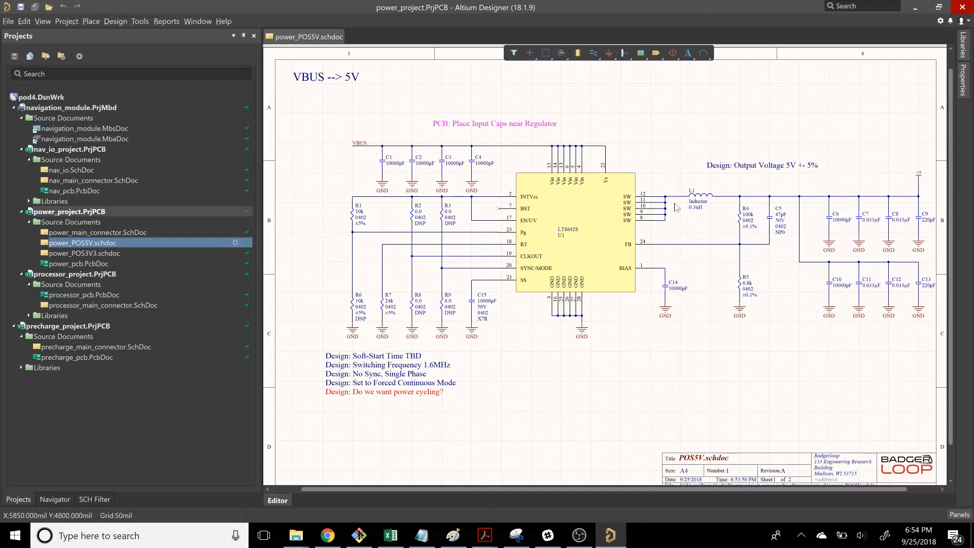
pyautogui.click(701, 199)
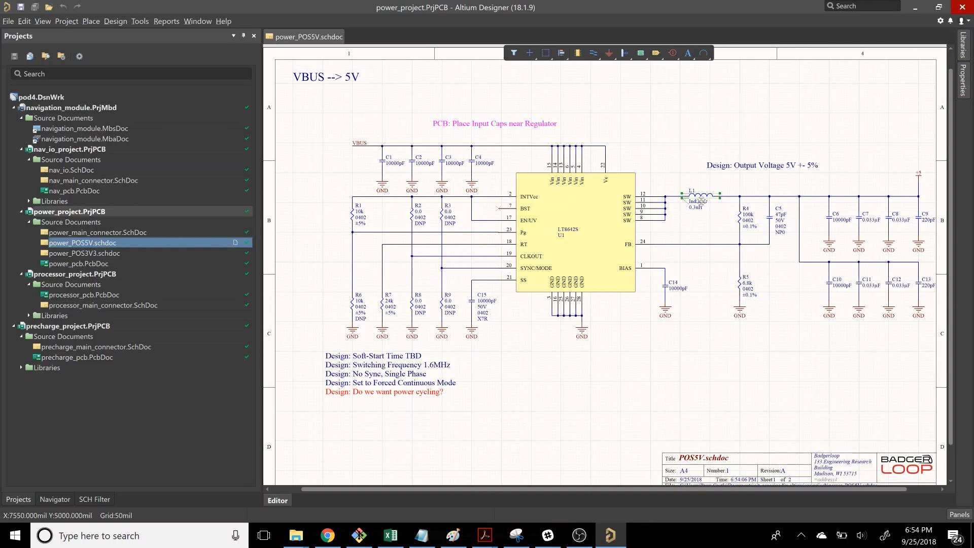
pyautogui.click(472, 162)
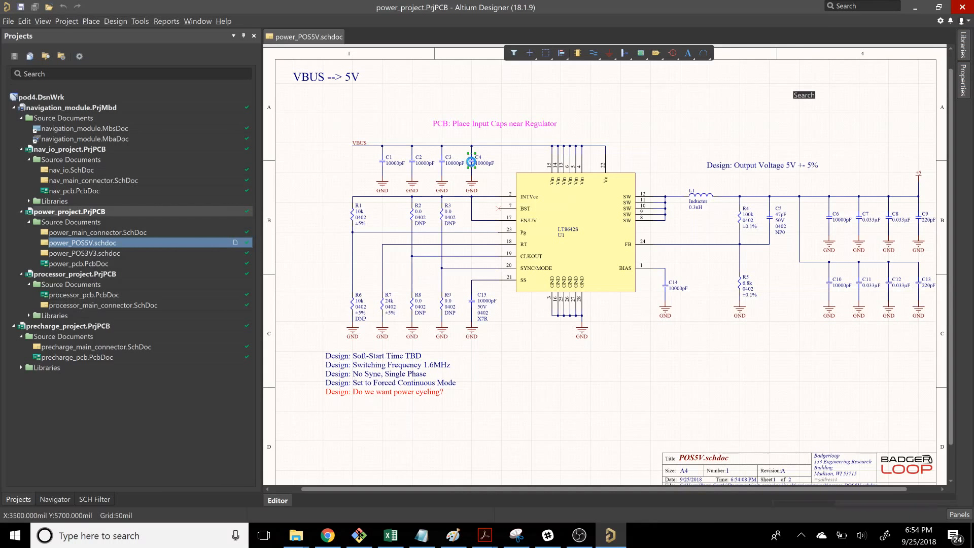
pyautogui.doubleClick(471, 162)
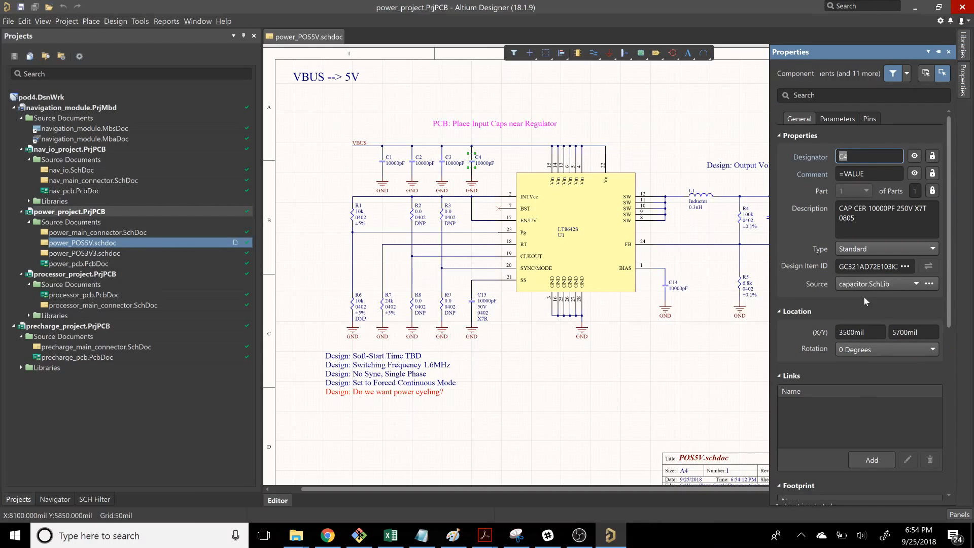
pyautogui.click(680, 147)
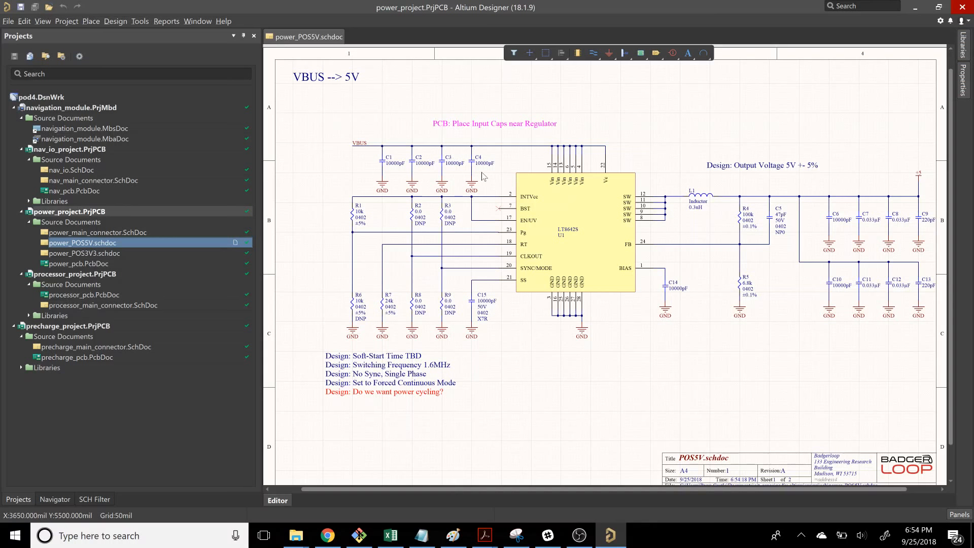
pyautogui.moveTo(475, 166)
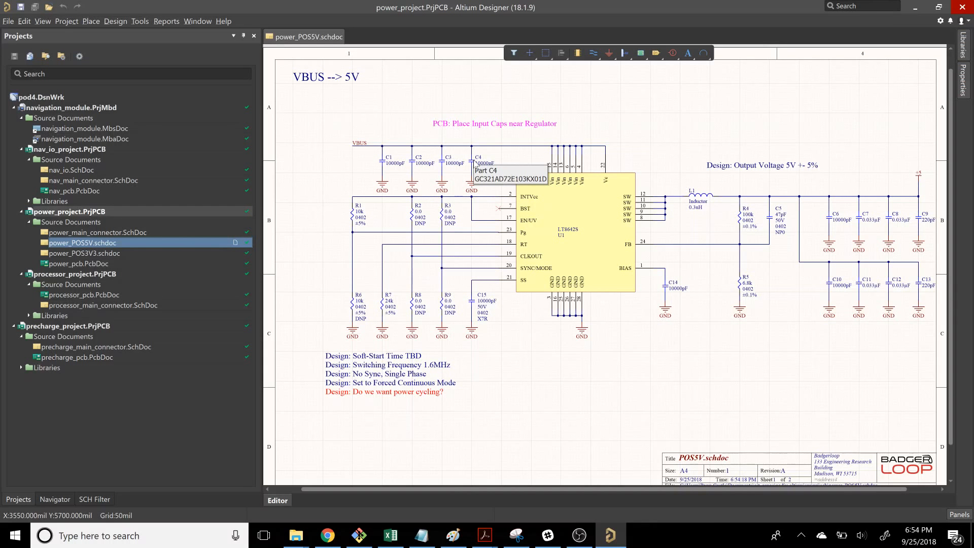
# Step: Expand the PCB and schematic library documents under precharge_project's Libraries folder
pyautogui.click(20, 369)
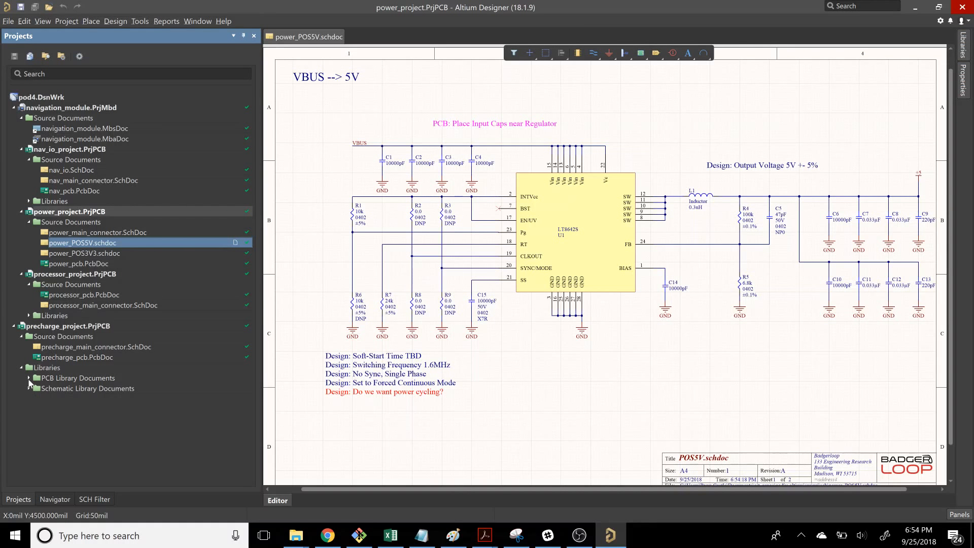
pyautogui.click(29, 379)
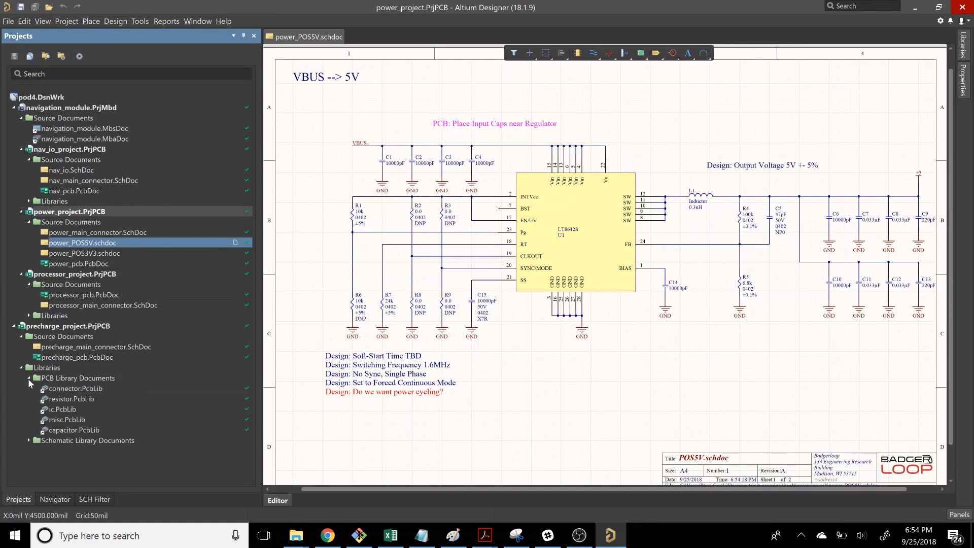
pyautogui.click(28, 440)
pyautogui.scroll(-2, 96, 418)
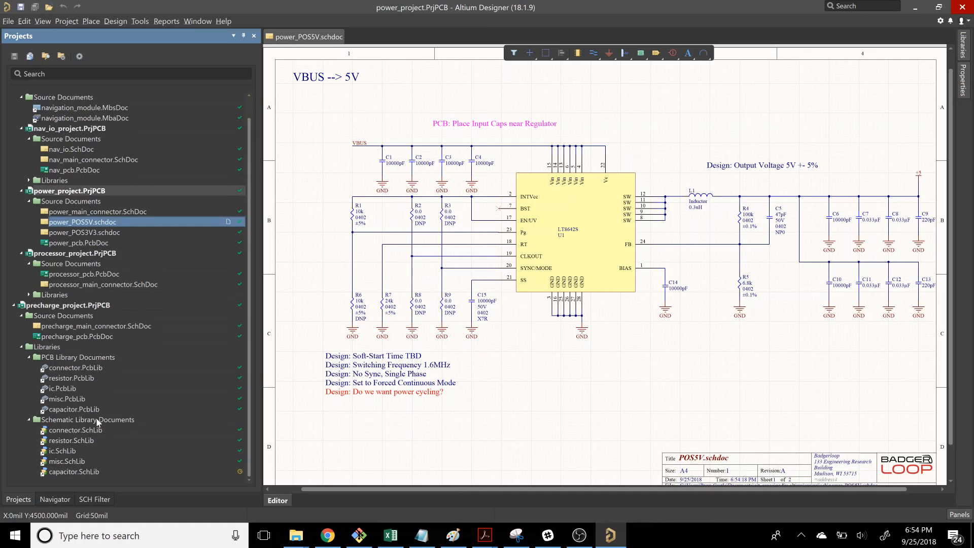
# Step: Open connector.PcbLib and capacitor.PcbLib from precharge_project and list the footprints in each library
pyautogui.doubleClick(82, 369)
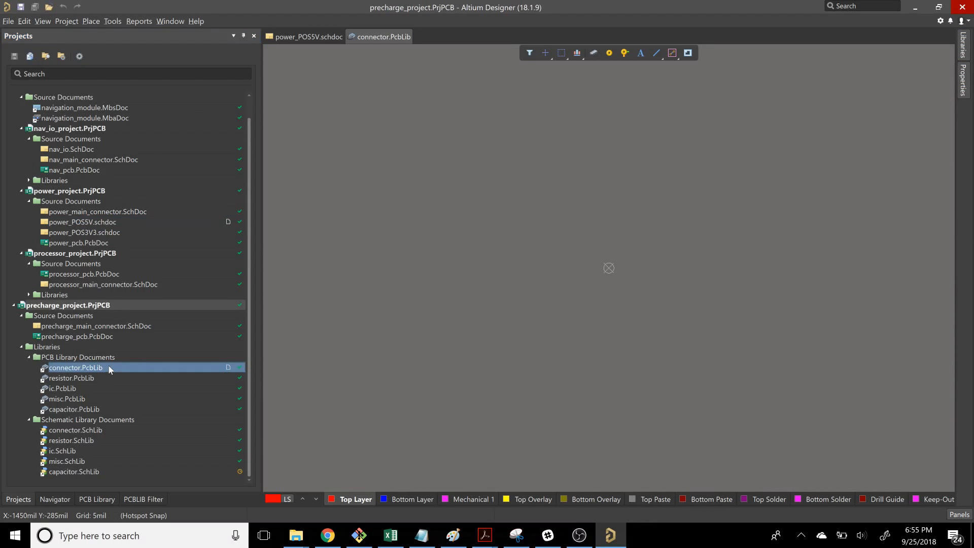
pyautogui.click(92, 501)
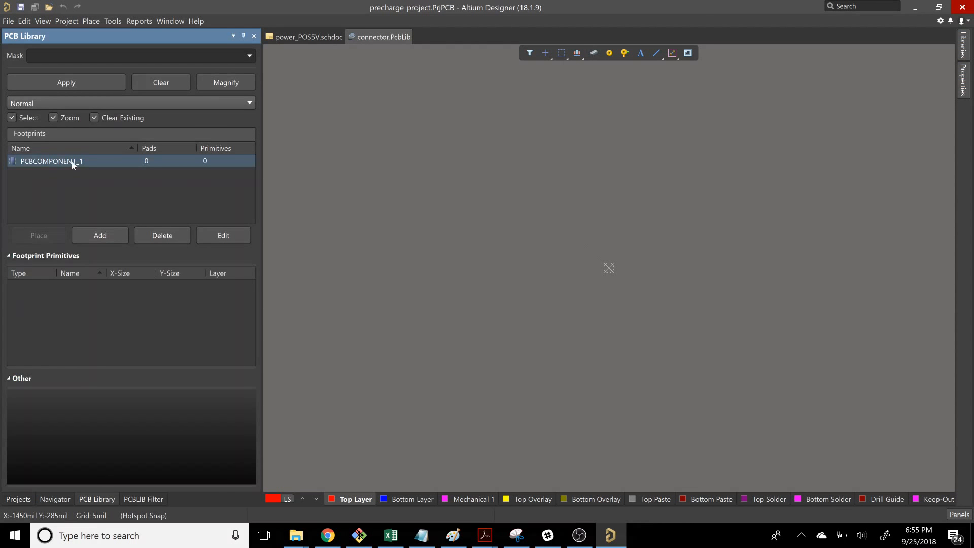
pyautogui.click(20, 499)
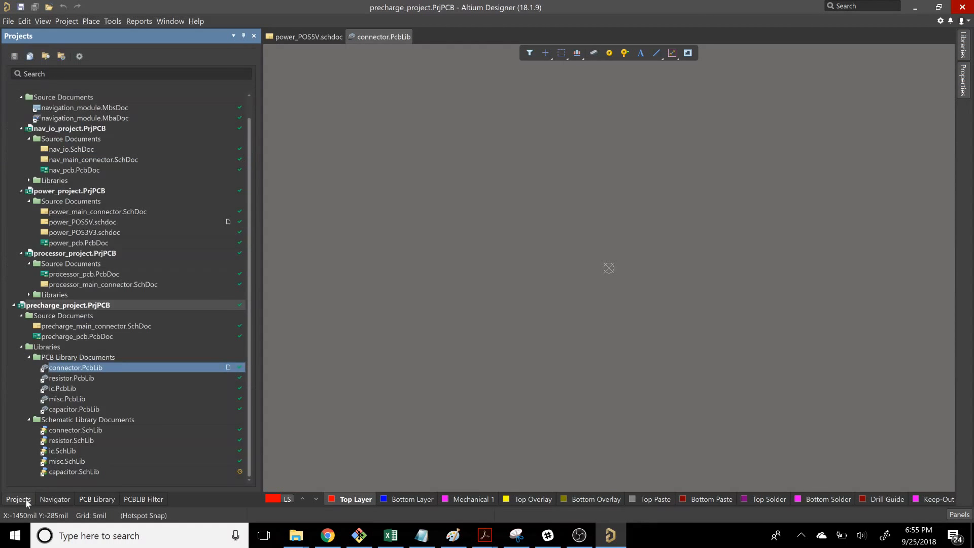
pyautogui.doubleClick(72, 409)
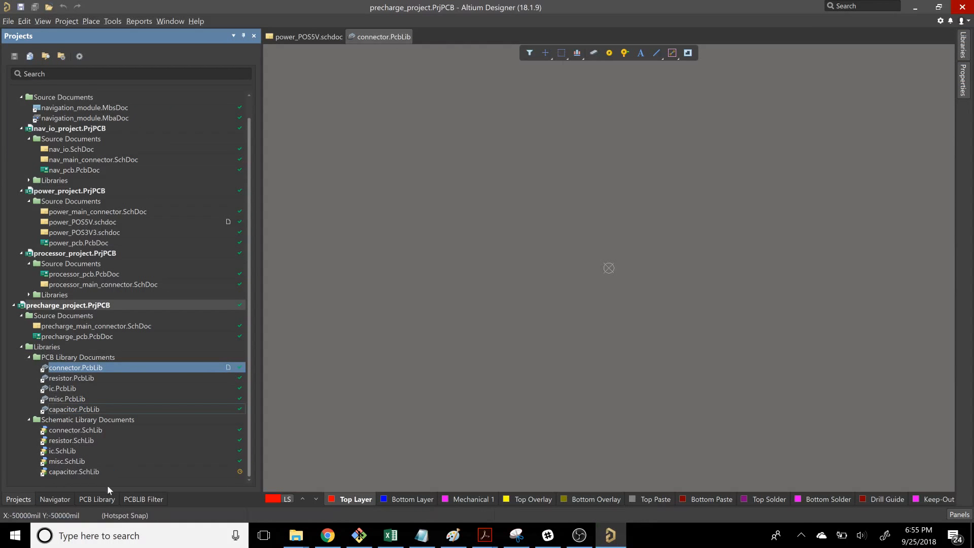
pyautogui.click(105, 498)
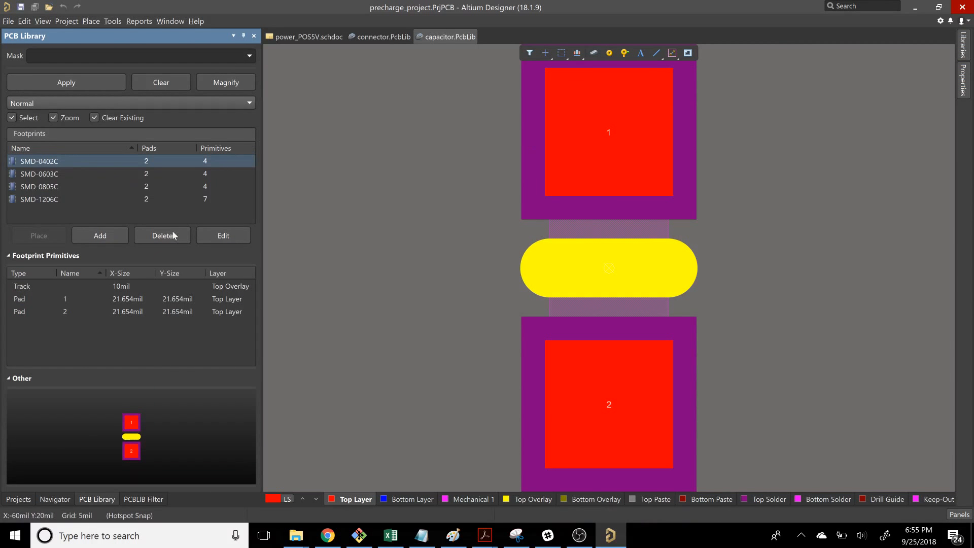
# Step: View each capacitor footprint in the library, from SMD-0402C through SMD-0603C and SMD-0805C to SMD-1206C
pyautogui.click(58, 201)
pyautogui.click(61, 187)
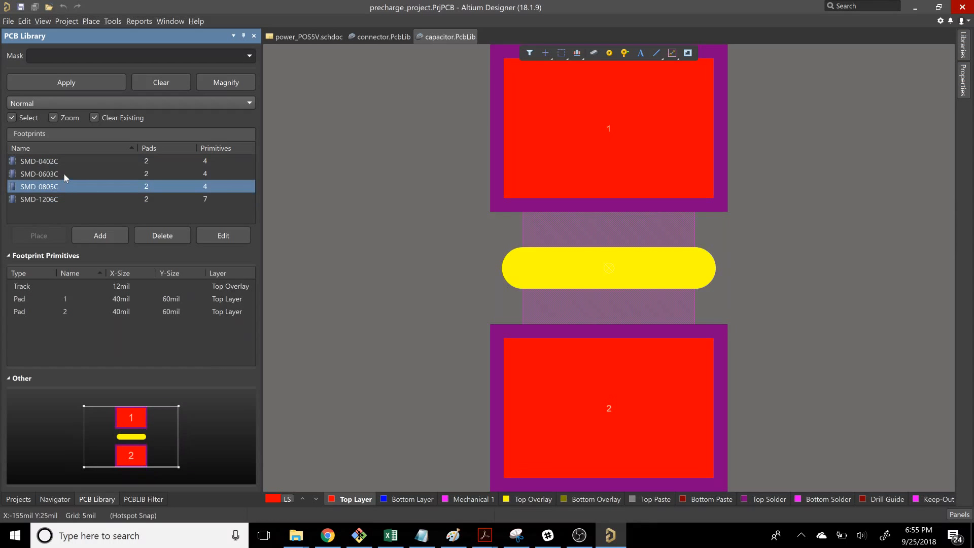
pyautogui.click(64, 174)
pyautogui.click(68, 163)
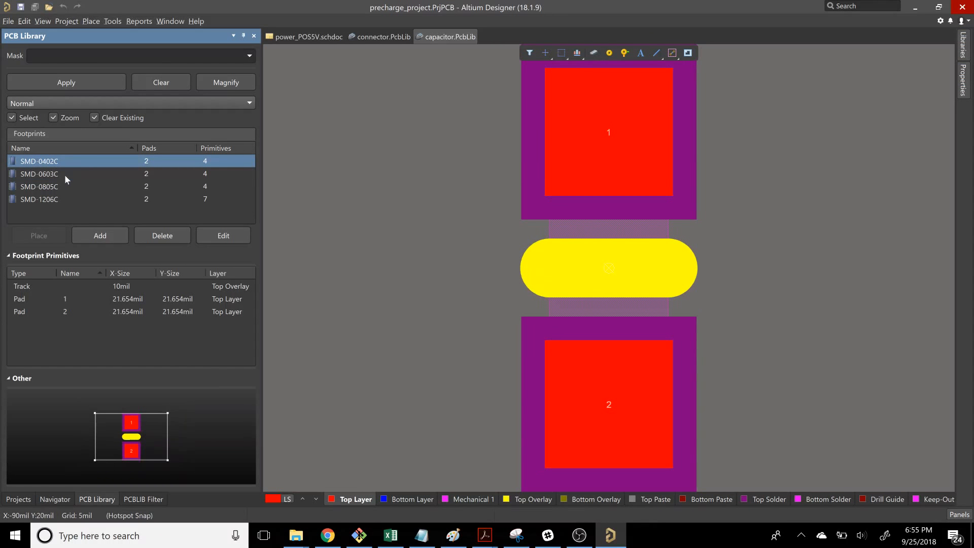
pyautogui.click(65, 175)
pyautogui.click(63, 186)
pyautogui.click(62, 198)
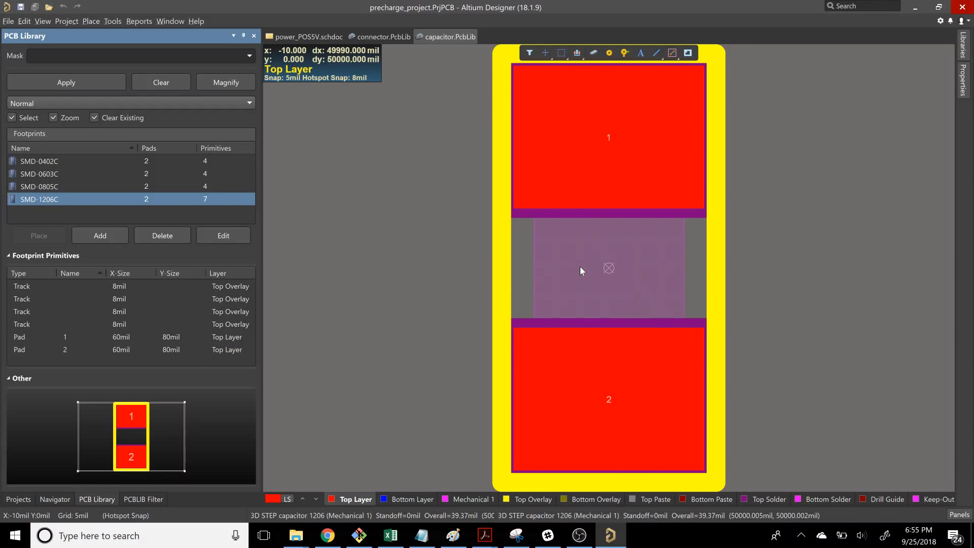
# Step: Measure the clearance between pads 1 and 2 of the SMD-1206C footprint
pyautogui.press('r')
pyautogui.press('p')
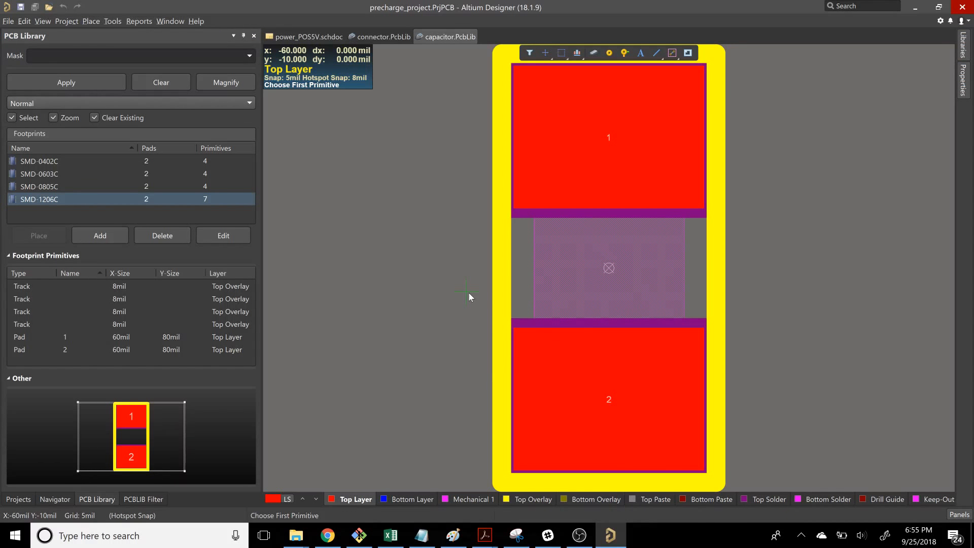
pyautogui.click(512, 327)
pyautogui.click(705, 332)
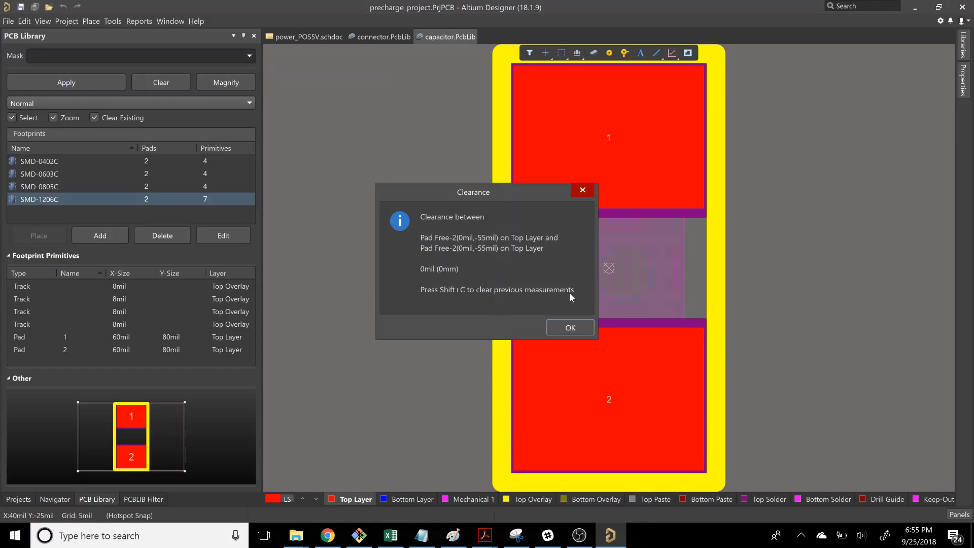
pyautogui.click(570, 328)
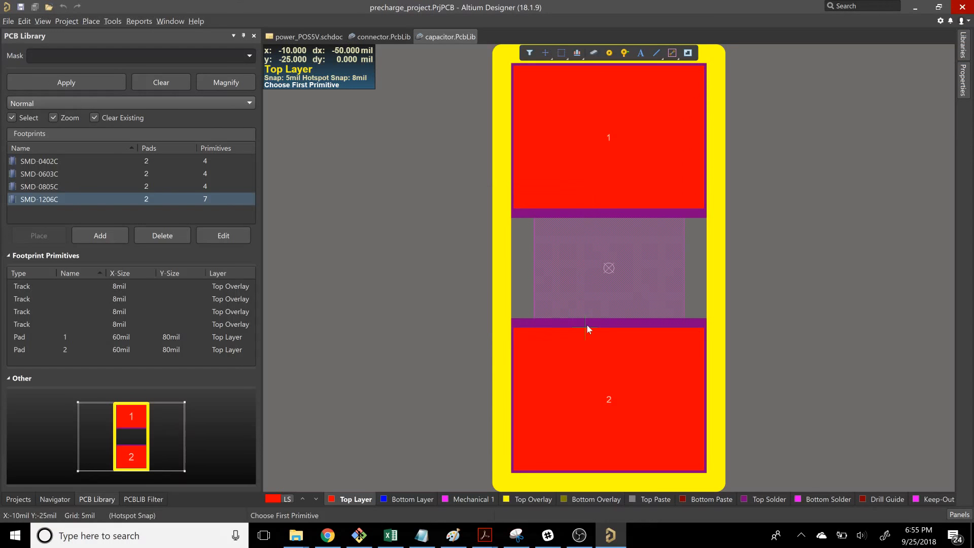
pyautogui.click(587, 324)
pyautogui.click(579, 212)
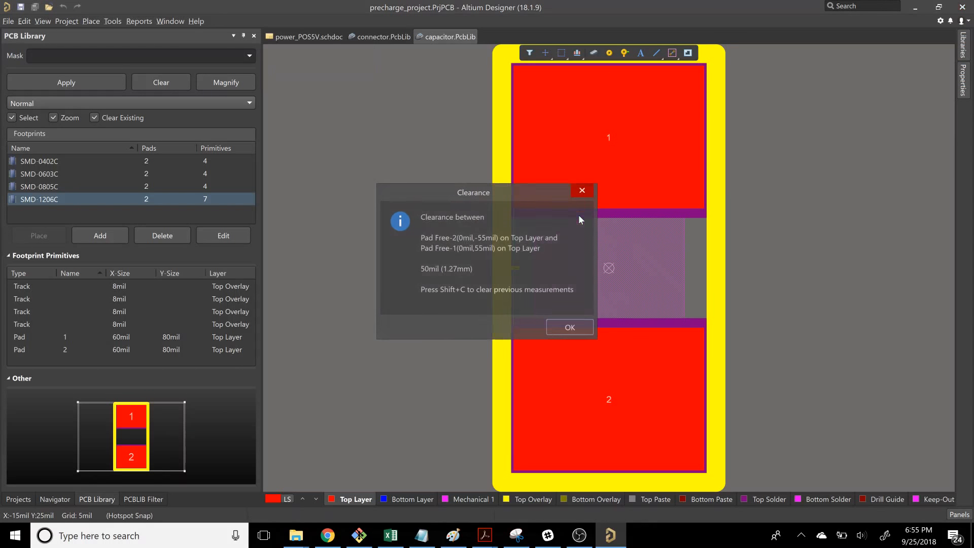
pyautogui.click(569, 326)
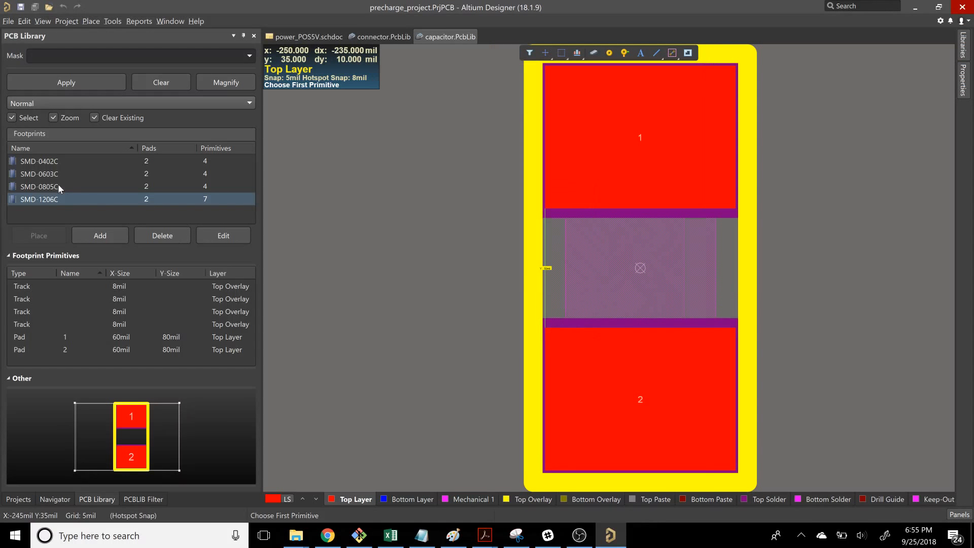
pyautogui.press('Escape')
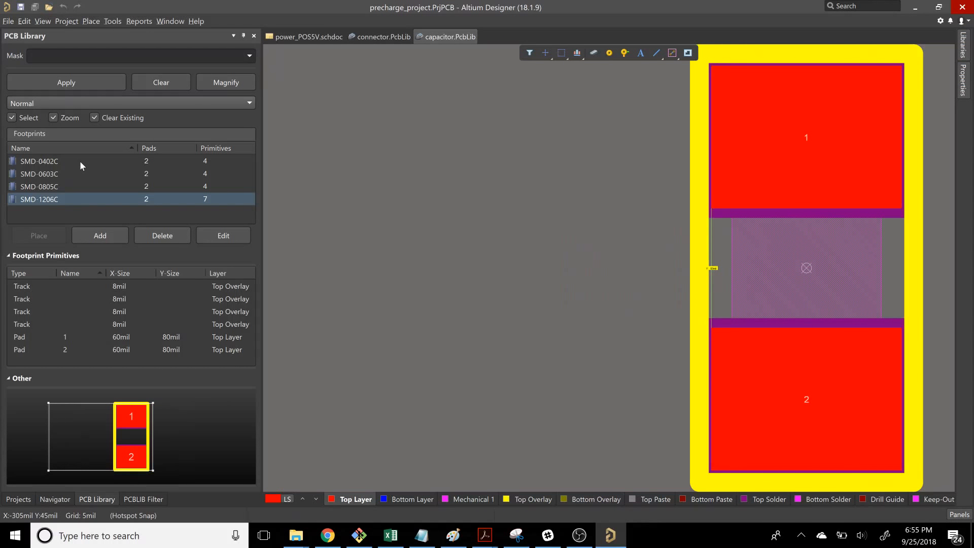
# Step: Measure the clearance between pads 1 and 2 of the SMD-0402C footprint and clear the measurement from the view
pyautogui.click(79, 161)
pyautogui.doubleClick(78, 161)
pyautogui.click(536, 231)
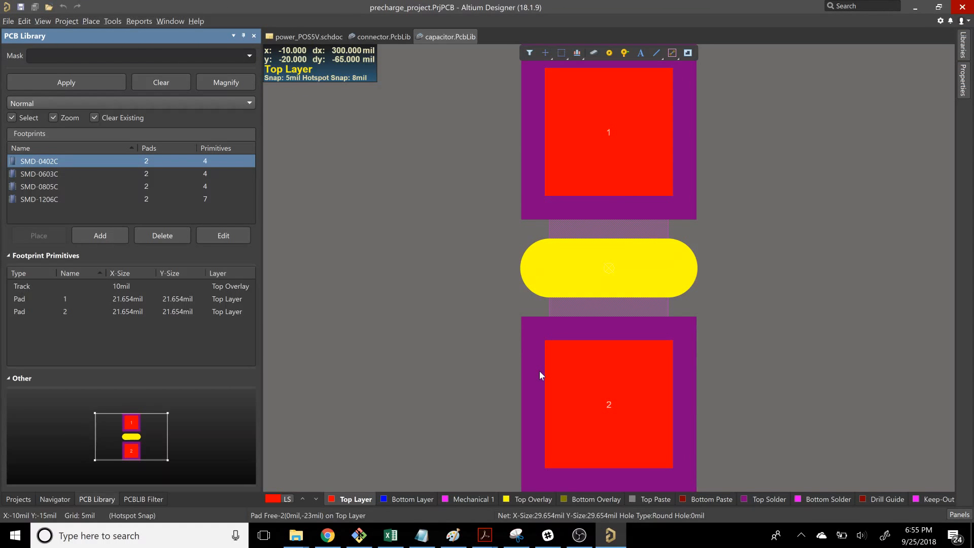
pyautogui.press('r')
pyautogui.press('p')
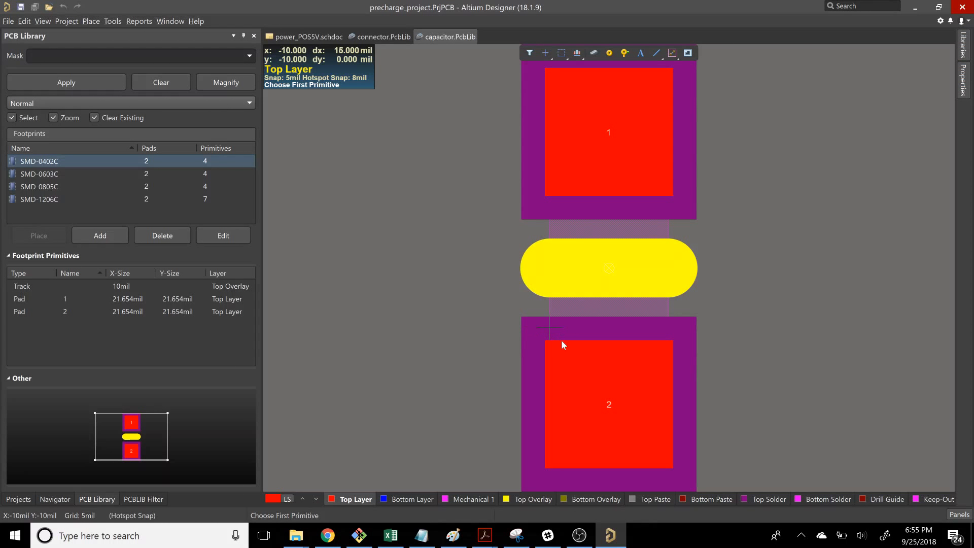
pyautogui.click(580, 340)
pyautogui.click(582, 205)
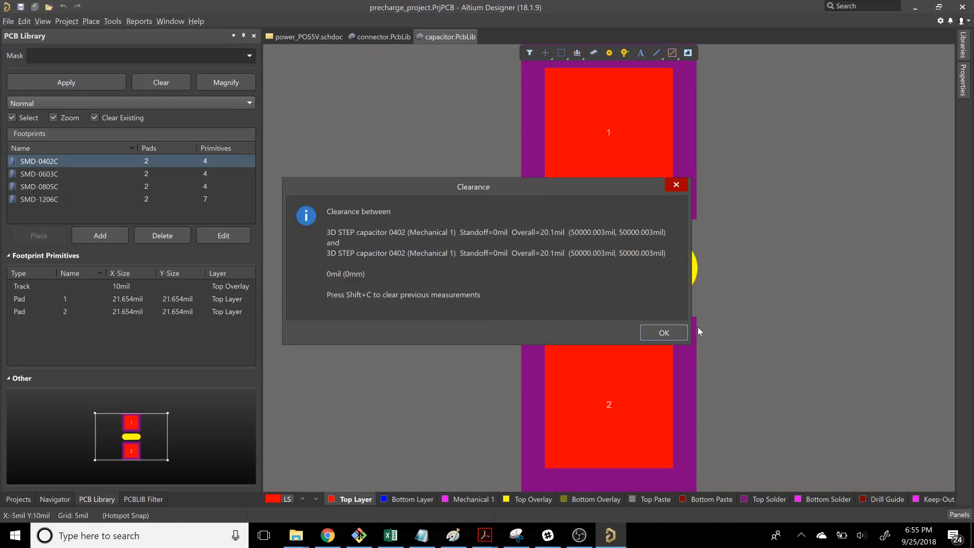
pyautogui.click(680, 331)
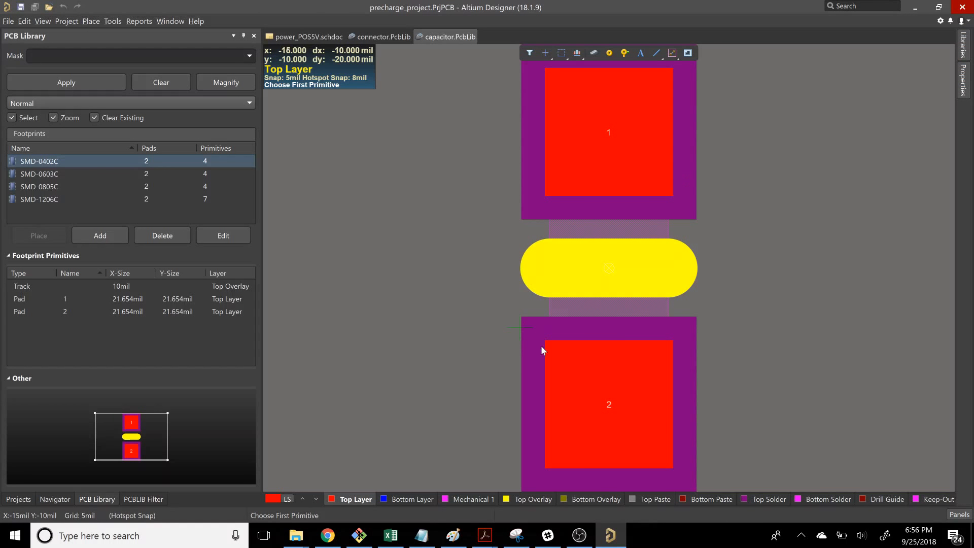
pyautogui.click(560, 346)
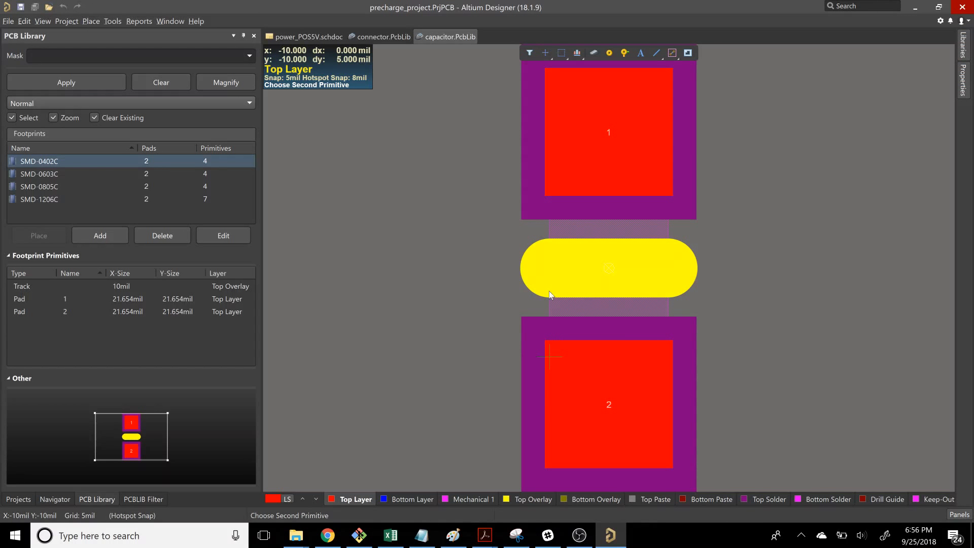
pyautogui.click(549, 184)
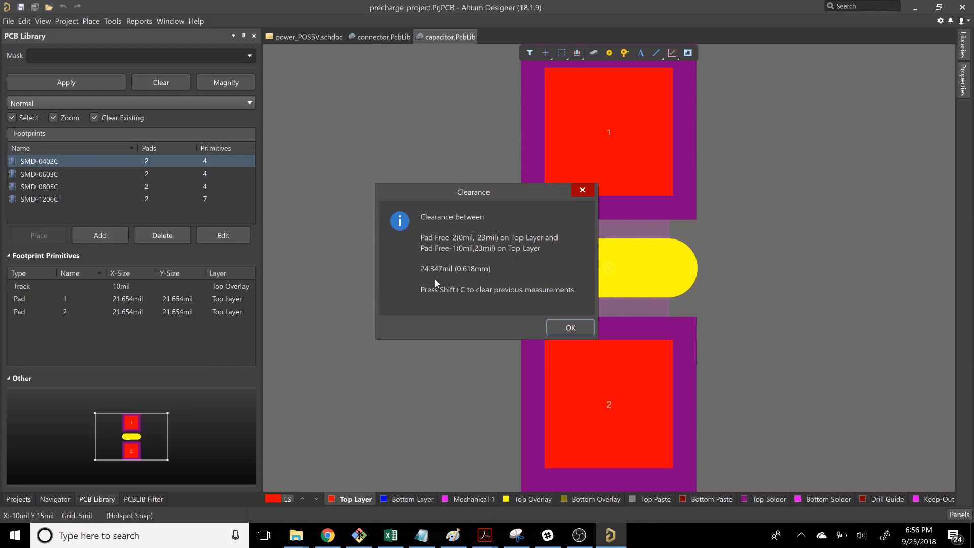
pyautogui.click(558, 326)
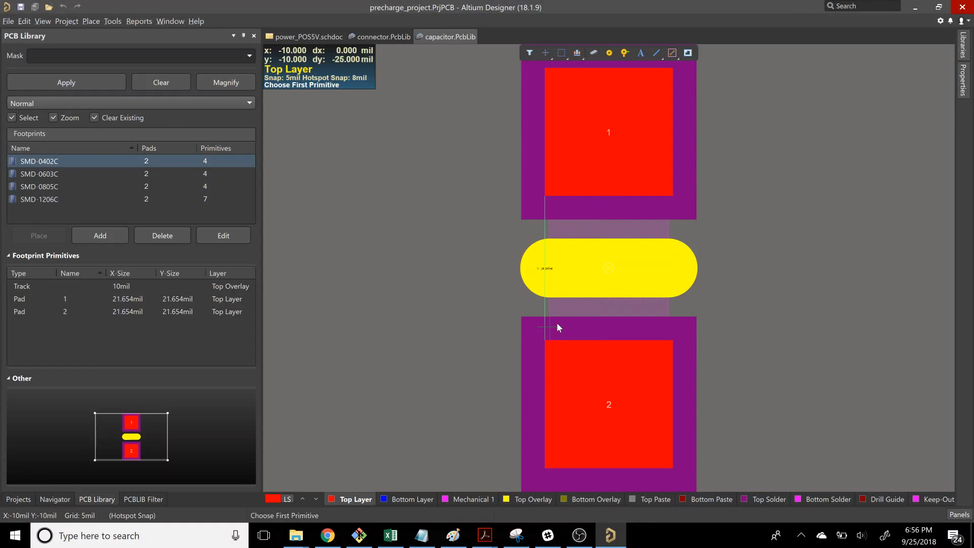
pyautogui.press('Escape')
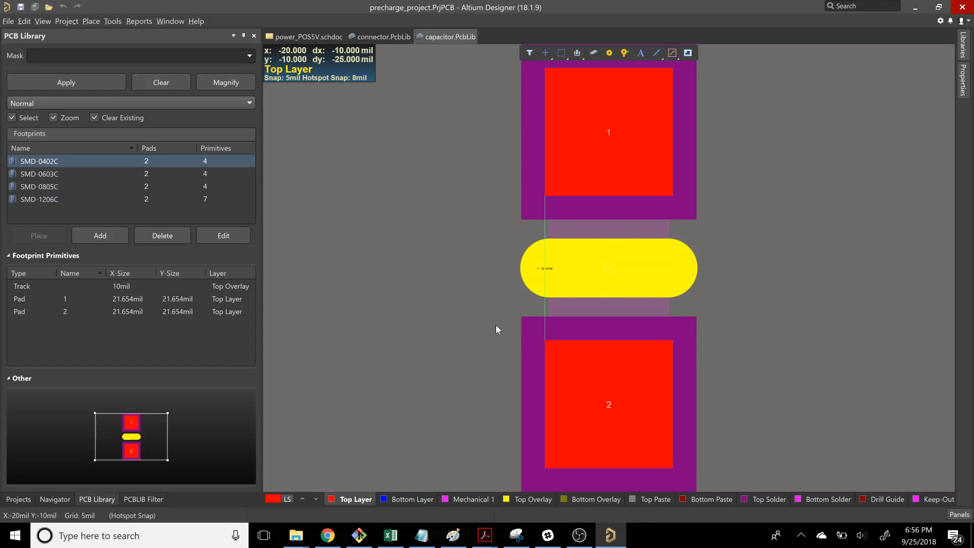
pyautogui.hotkey('shift', 'c')
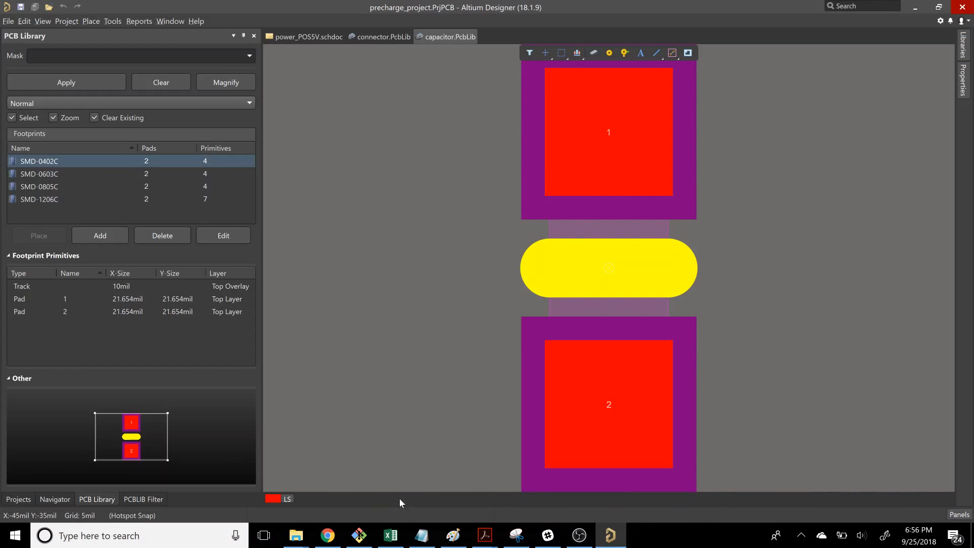
# Step: Examine the SMD-0402C footprint on the Bottom Layer, Mechanical 1, Top Overlay, Top Solder and Top Layer, finishing on Mechanical 1
pyautogui.click(401, 499)
pyautogui.click(459, 499)
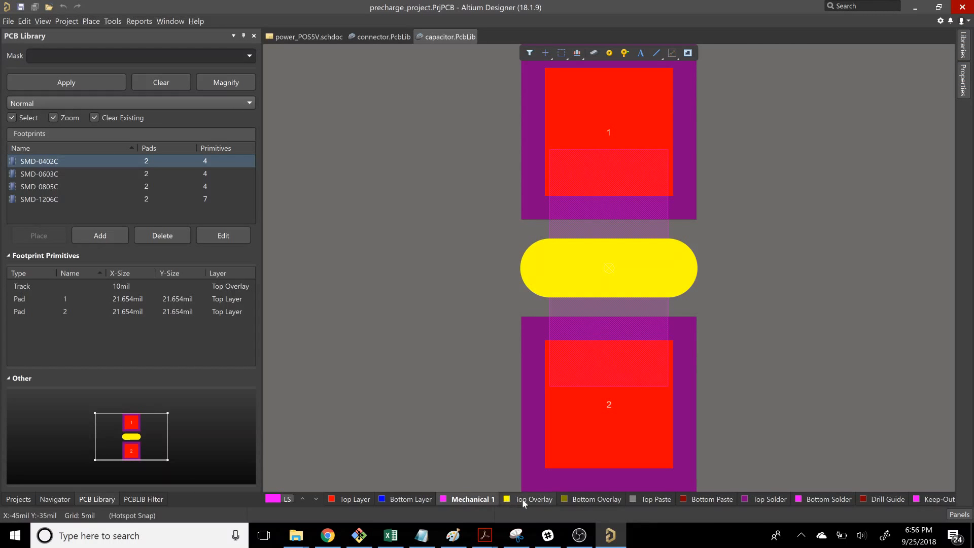
pyautogui.click(525, 501)
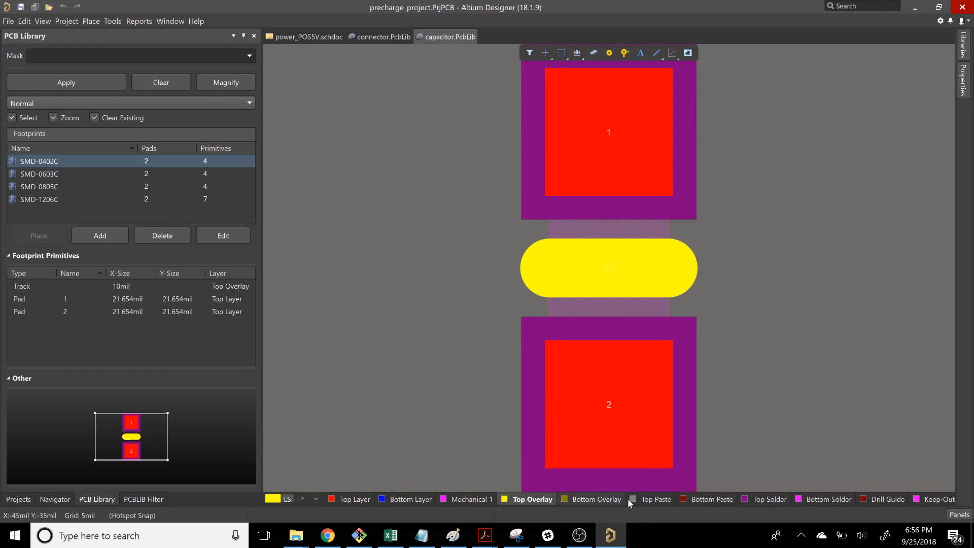
pyautogui.click(767, 499)
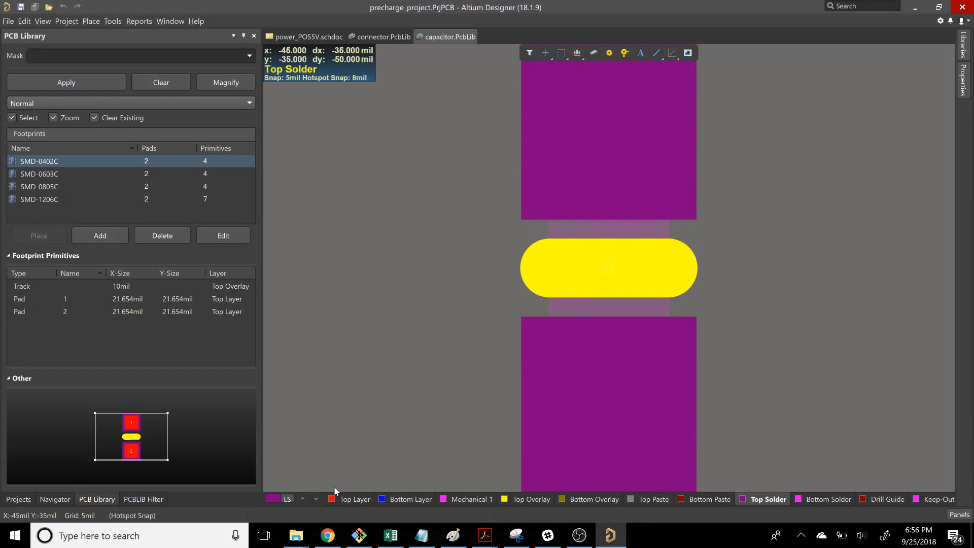
pyautogui.click(365, 501)
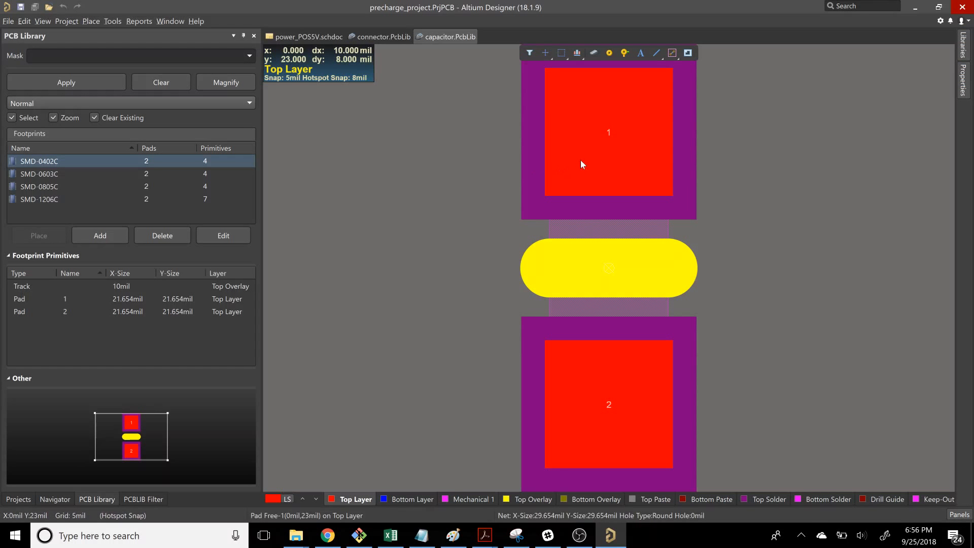
pyautogui.click(462, 496)
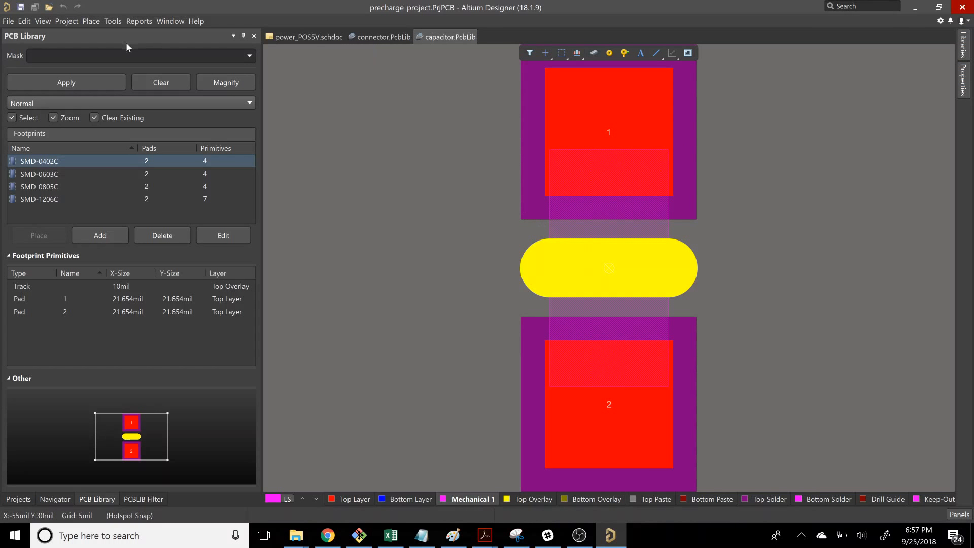
# Step: Inspect the SMD-0402C footprint's component body in 3D Layout Mode and return to 2D Layout Mode
pyautogui.click(48, 26)
pyautogui.click(51, 24)
pyautogui.click(50, 24)
pyautogui.click(98, 176)
pyautogui.moveTo(697, 318); pyautogui.dragTo(639, 266)
pyautogui.moveTo(764, 355); pyautogui.dragTo(696, 279)
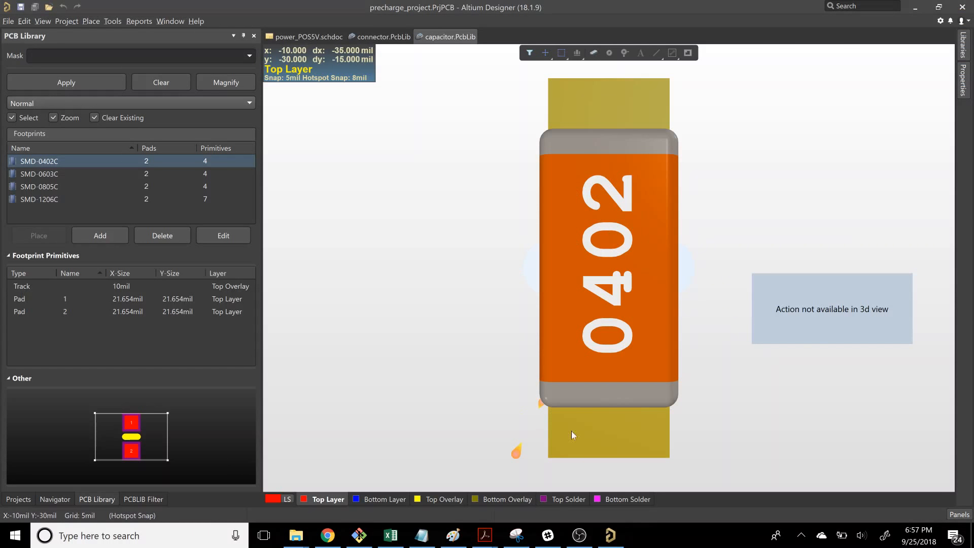
pyautogui.click(44, 23)
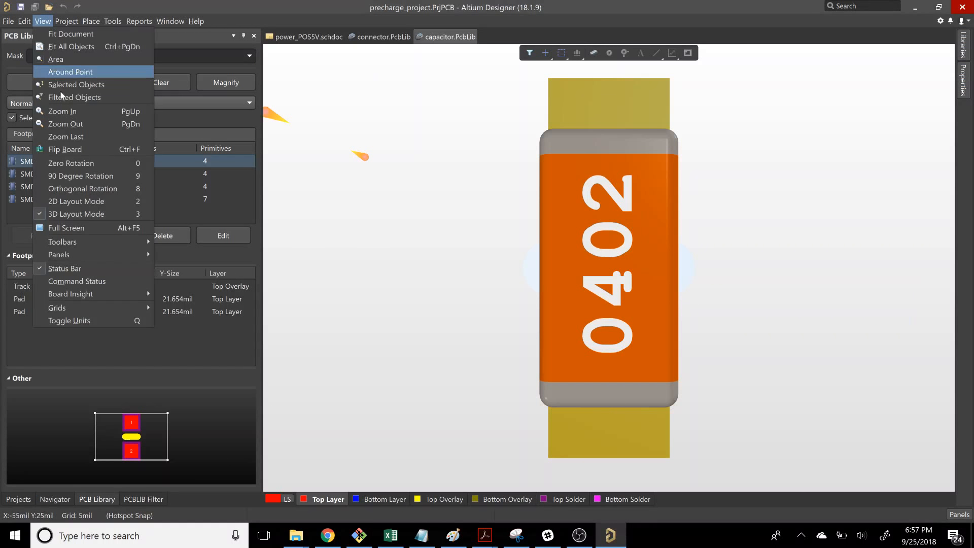
pyautogui.click(74, 202)
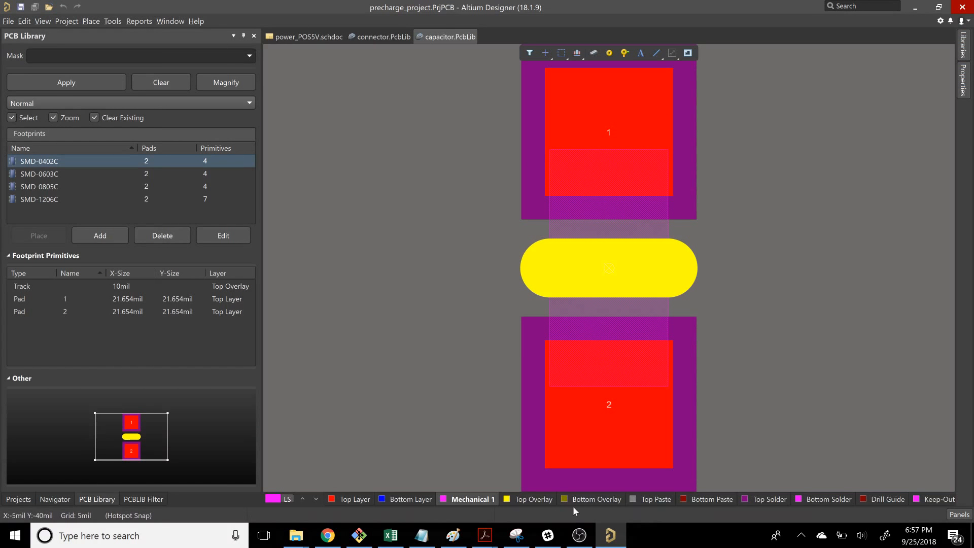
# Step: Examine the SMD-0402C footprint on the Top Overlay, Top Solder, Bottom Paste and Keep-Out layers, and look through the remaining layers
pyautogui.click(533, 499)
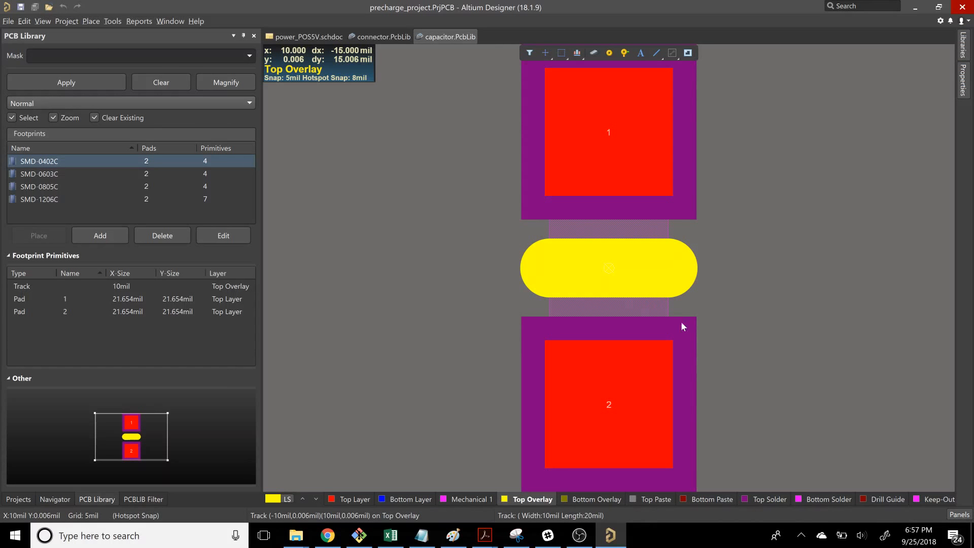
pyautogui.click(765, 501)
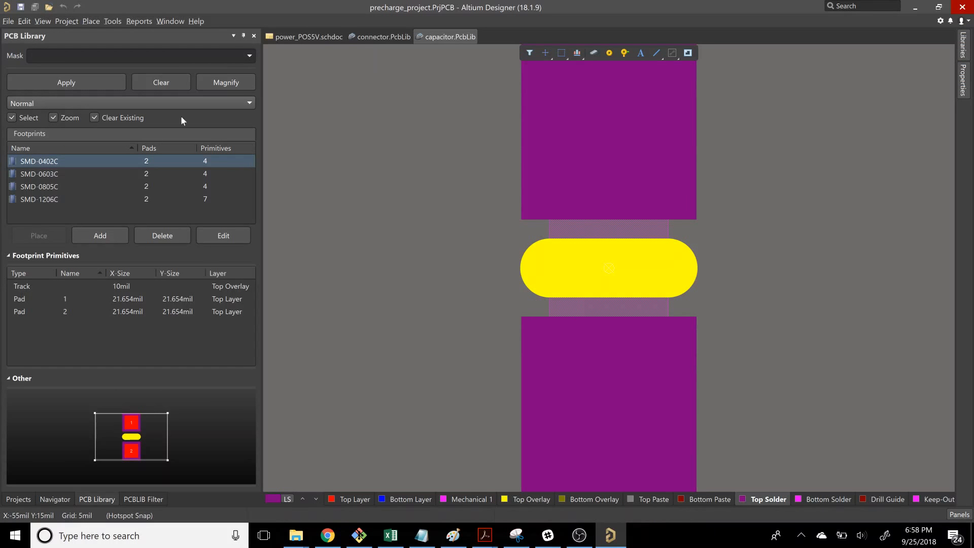
pyautogui.click(699, 498)
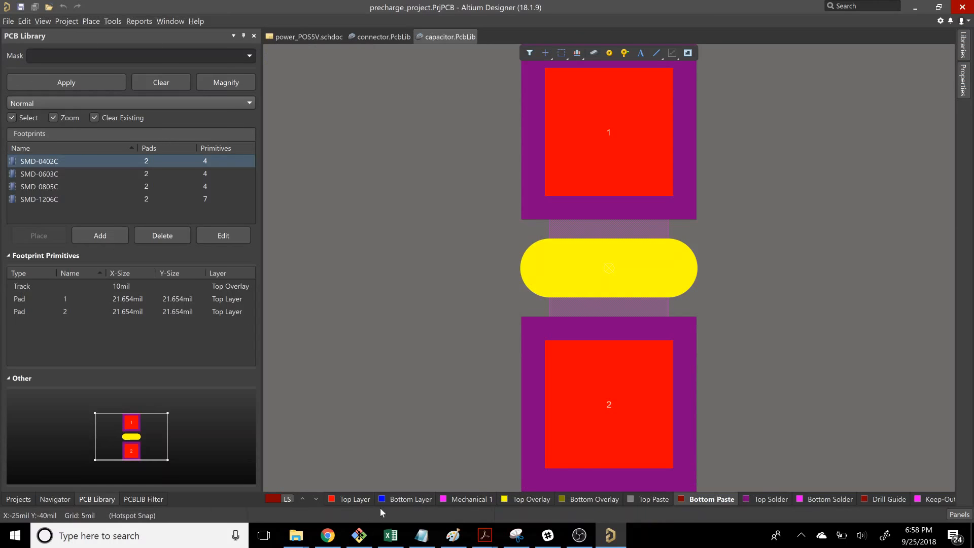
pyautogui.click(926, 500)
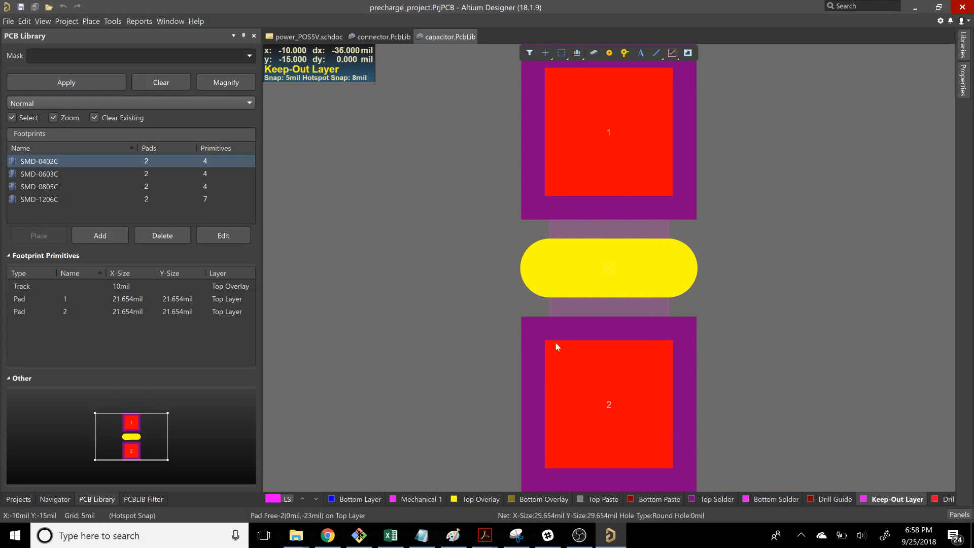
pyautogui.click(315, 500)
pyautogui.click(316, 499)
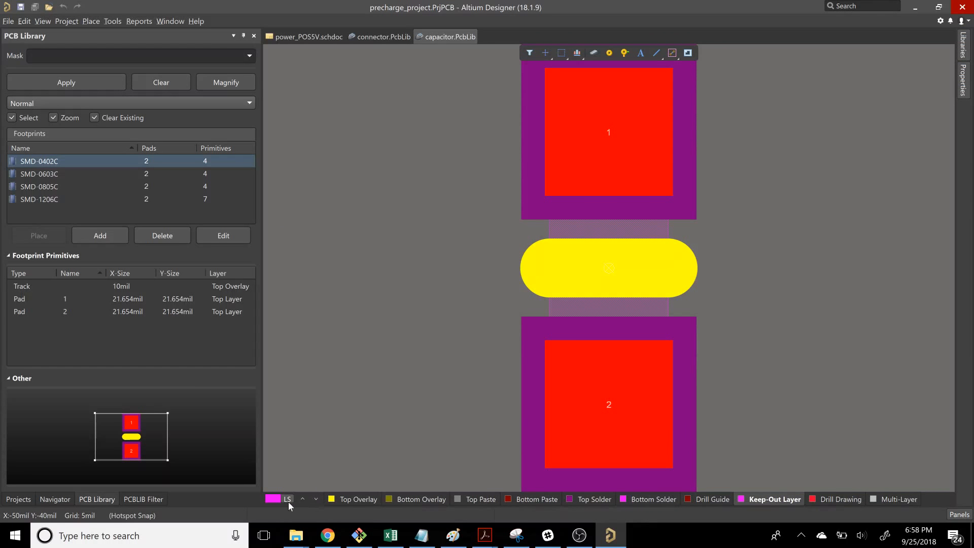
pyautogui.click(302, 500)
pyautogui.click(303, 499)
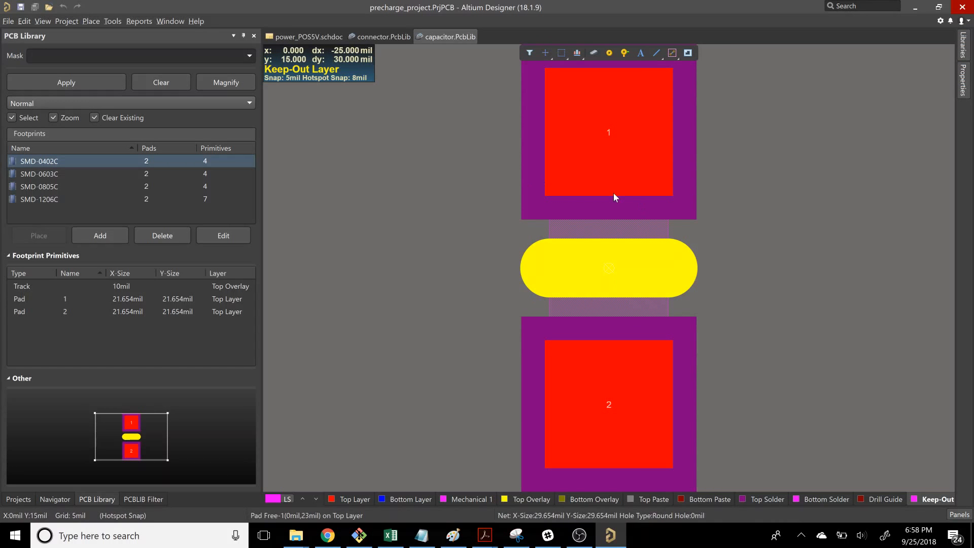
# Step: Open capacitor.SchLib from precharge_project and browse its list of schematic components
pyautogui.click(18, 500)
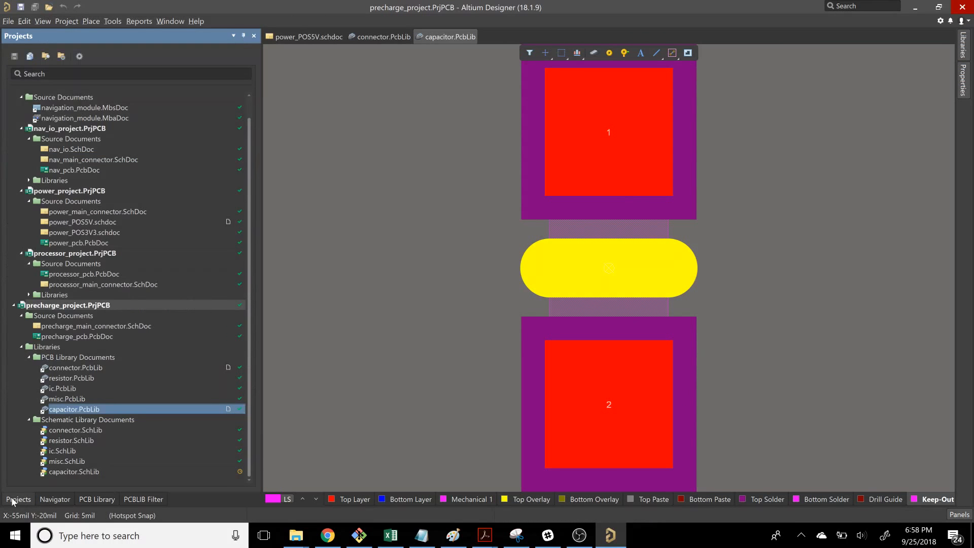
pyautogui.doubleClick(78, 471)
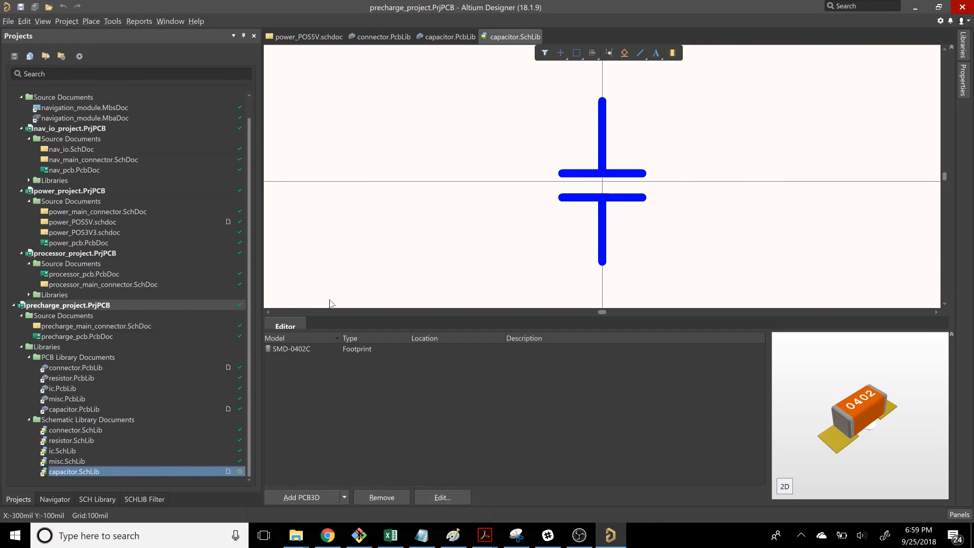
pyautogui.click(103, 500)
pyautogui.scroll(-2, 154, 157)
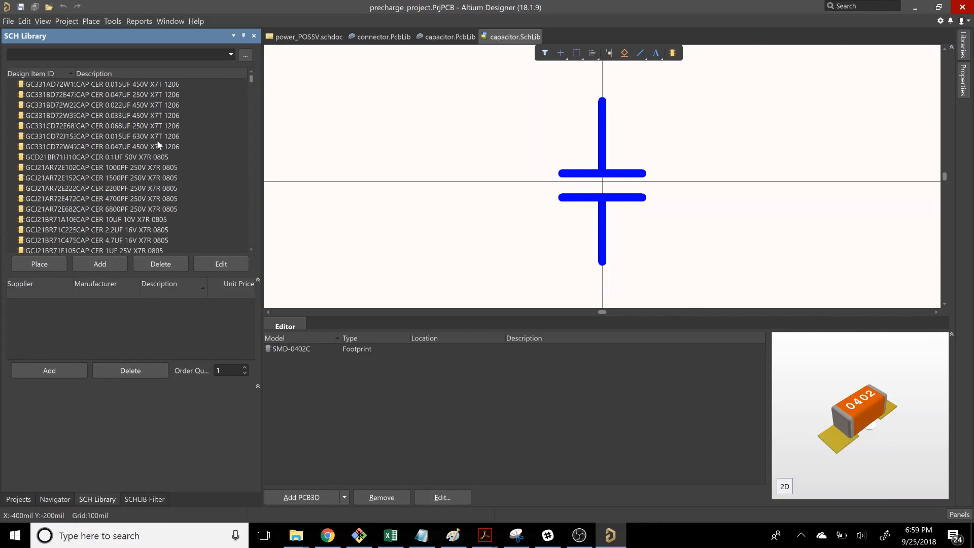
# Step: Browse the capacitor component list in the schematic library and arrange the Altium Designer window side by side with the browser
pyautogui.scroll(2, 156, 140)
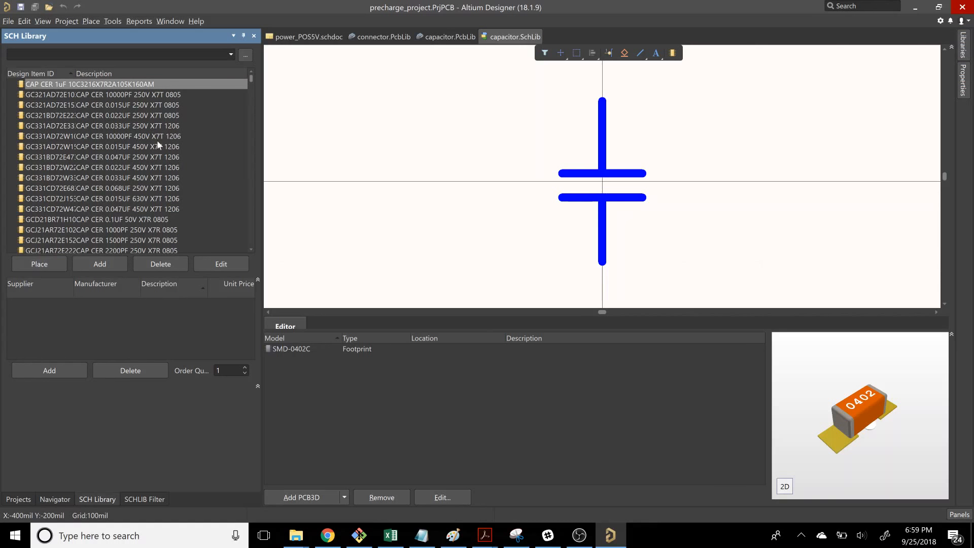
pyautogui.scroll(-10, 157, 140)
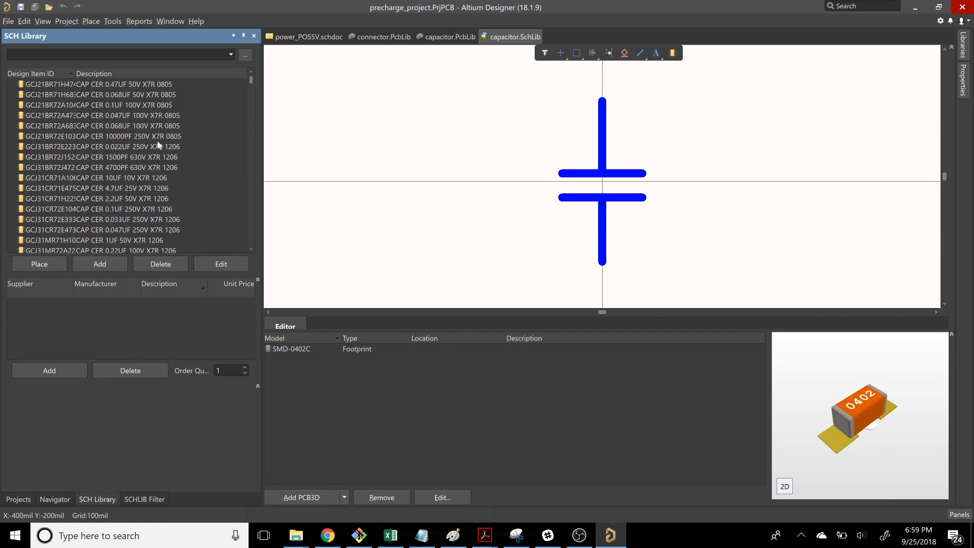
pyautogui.scroll(-10, 158, 140)
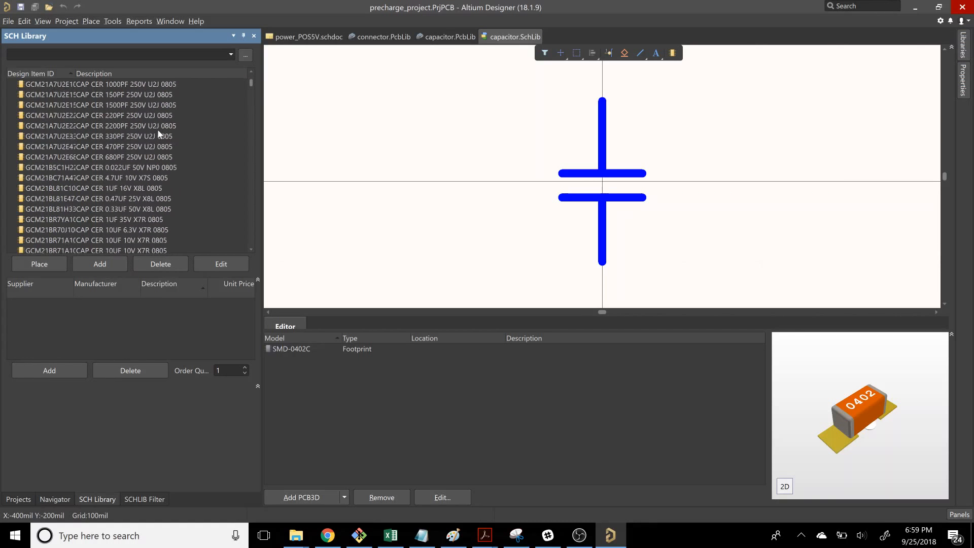
pyautogui.scroll(10, 160, 99)
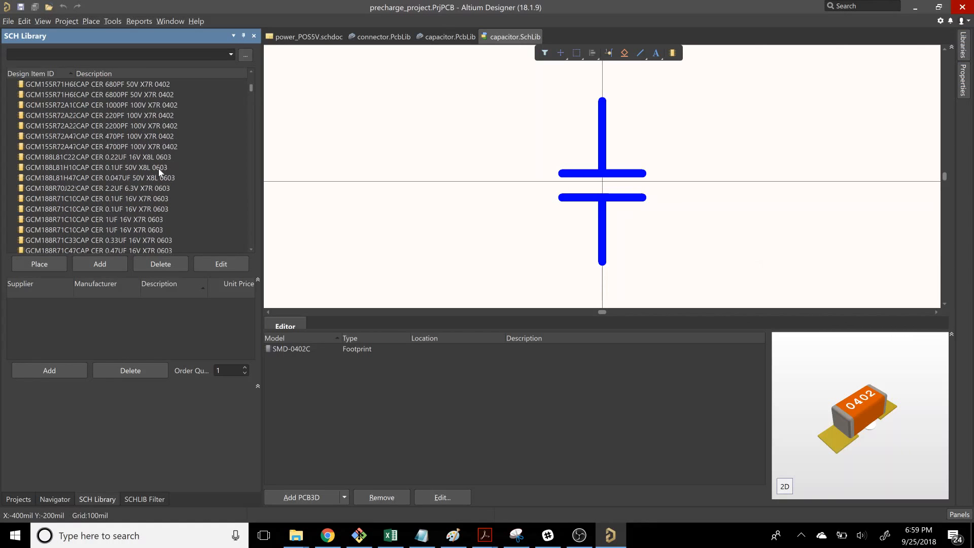
pyautogui.doubleClick(391, 10)
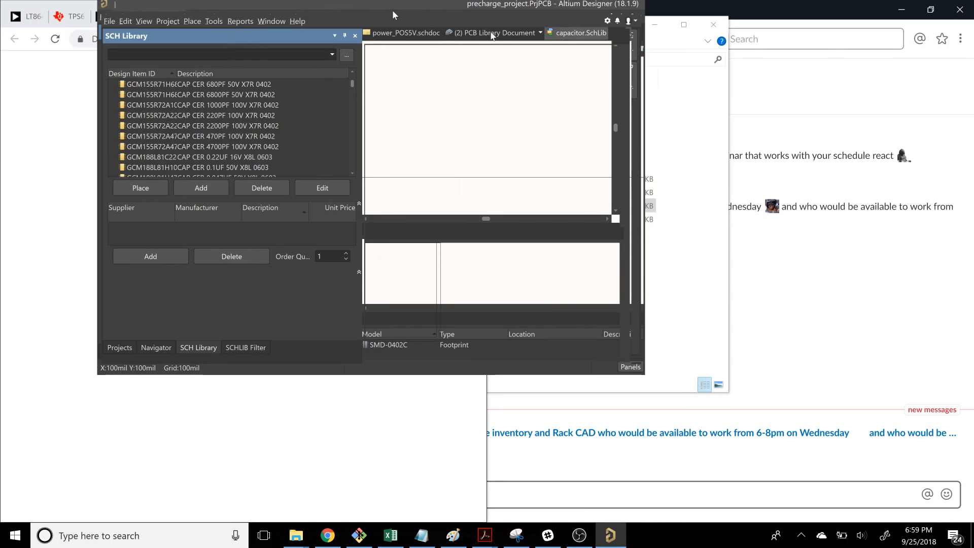
pyautogui.moveTo(394, 11); pyautogui.dragTo(973, 93)
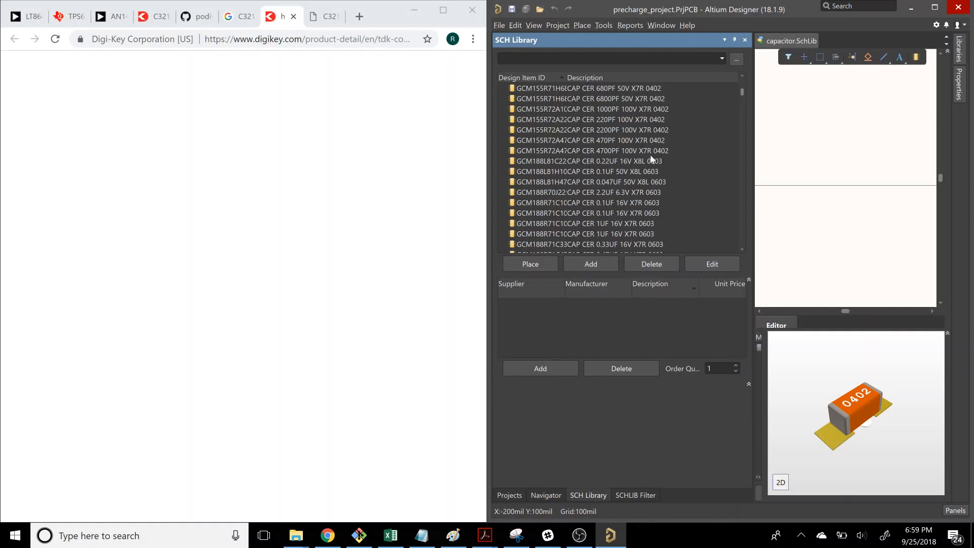
# Step: Duplicate the CAP CER 4700PF 100V X7R 0402 component within the capacitor schematic library by copying and pasting it
pyautogui.click(651, 154)
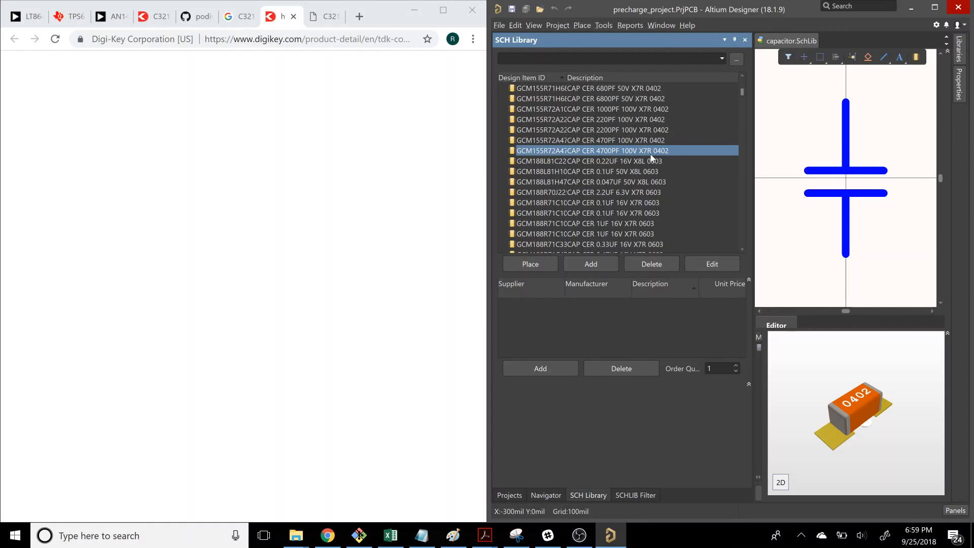
pyautogui.rightClick(652, 157)
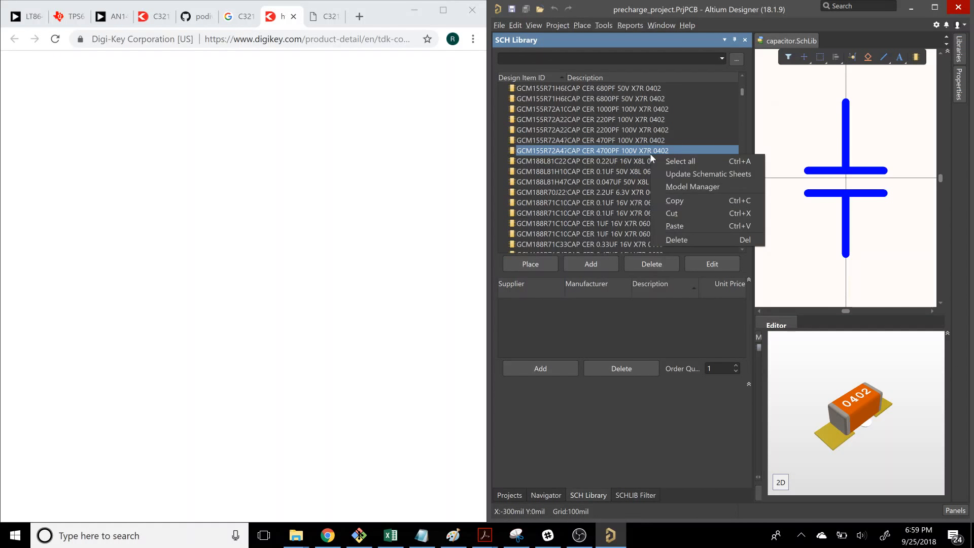
pyautogui.click(672, 199)
pyautogui.rightClick(669, 171)
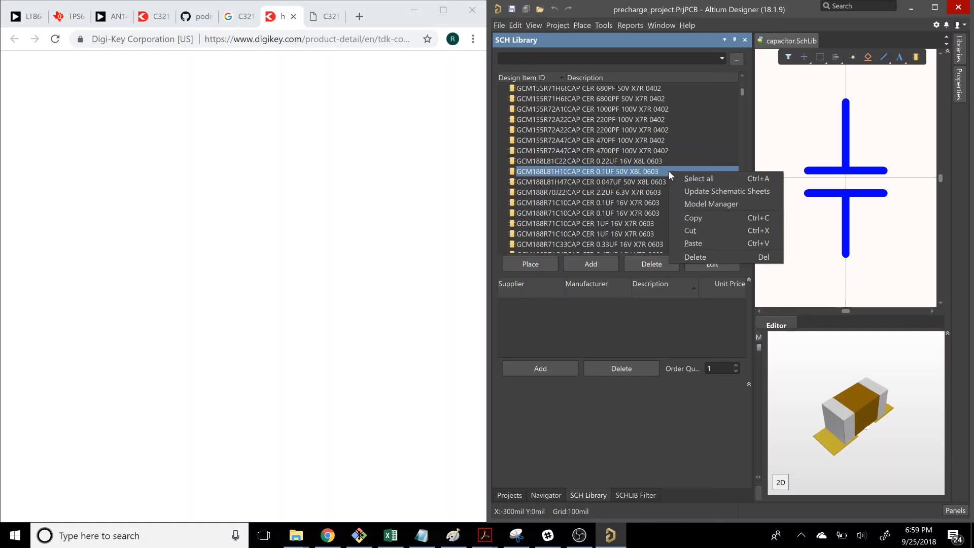
pyautogui.click(693, 243)
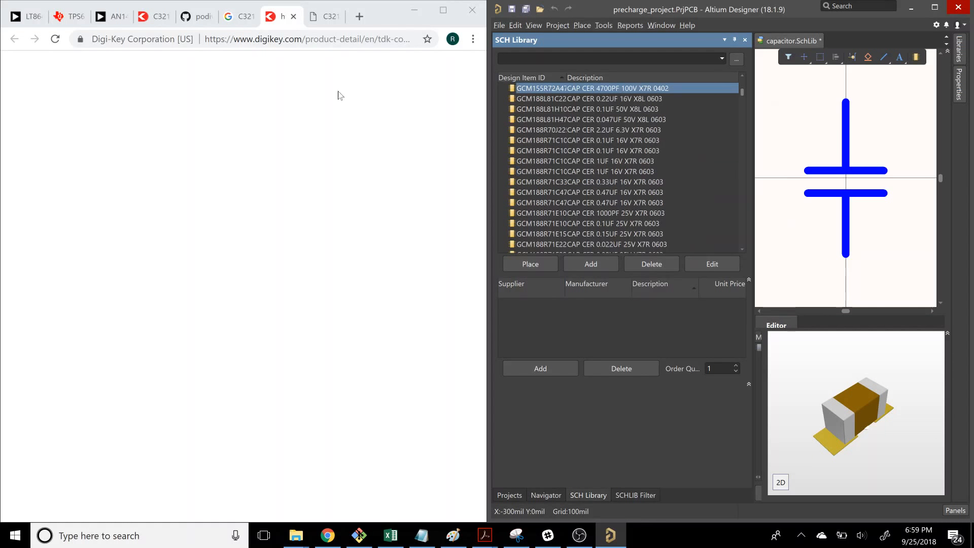
# Step: Bring up the TDK product page for C3216X7R2A105K160AM in the browser and the pasted component's properties in Altium Designer
pyautogui.click(318, 20)
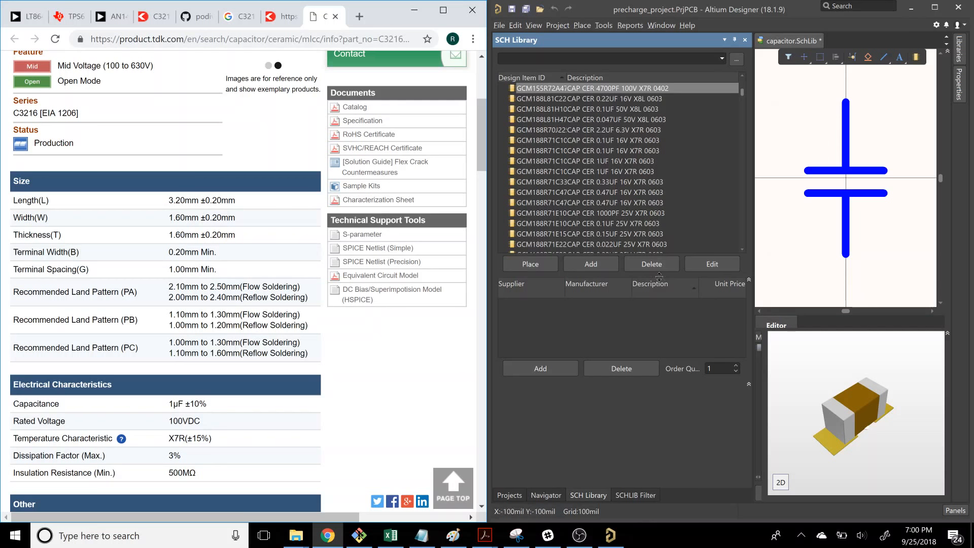
pyautogui.scroll(4, 448, 362)
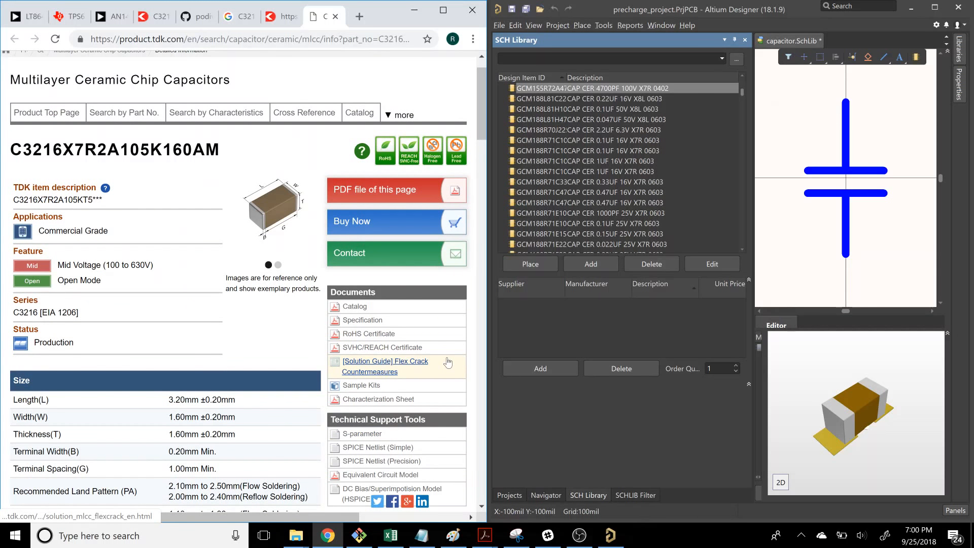
pyautogui.click(959, 102)
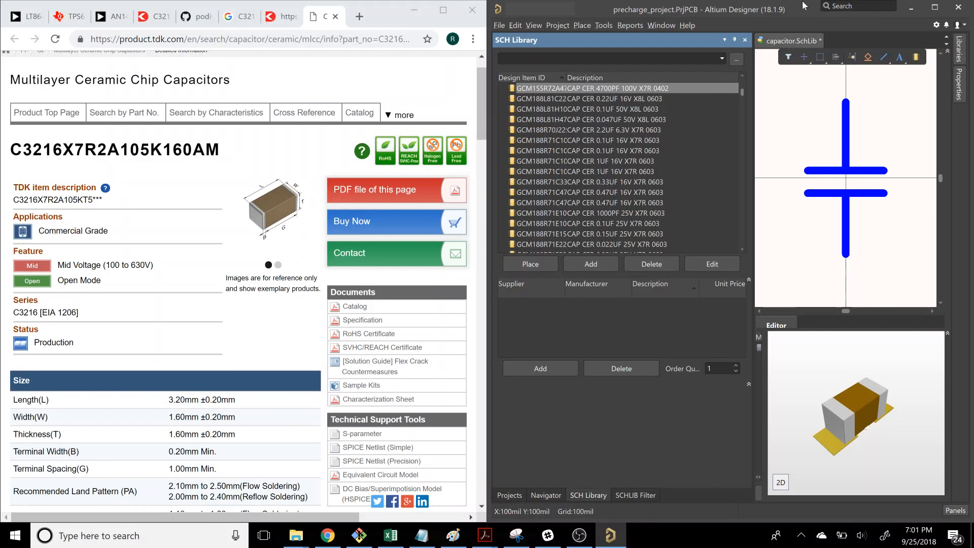
pyautogui.rightClick(619, 540)
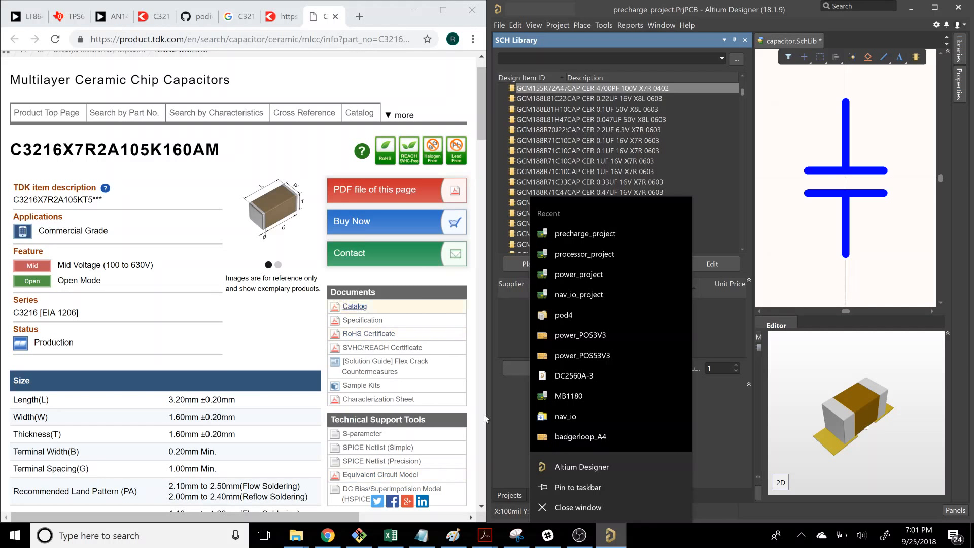
pyautogui.click(576, 538)
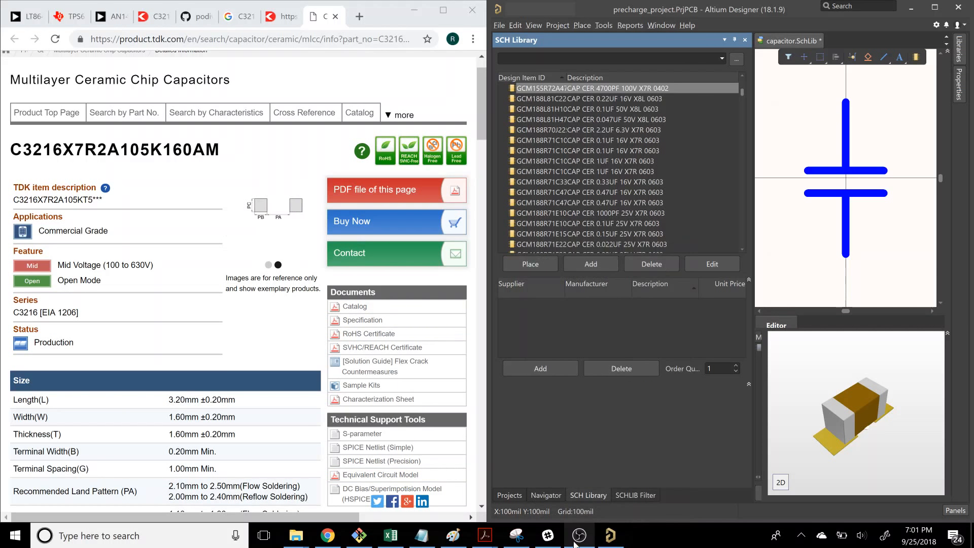
pyautogui.click(609, 535)
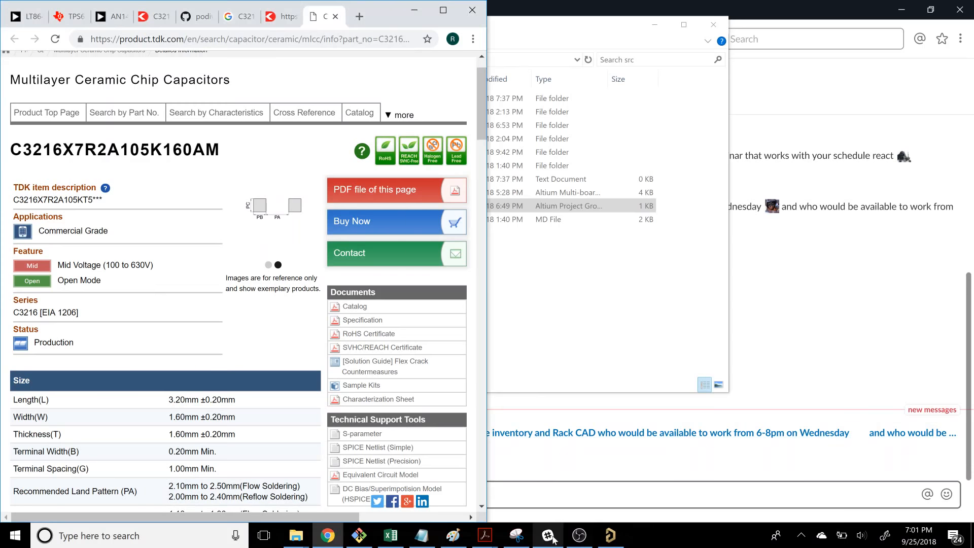
pyautogui.click(612, 540)
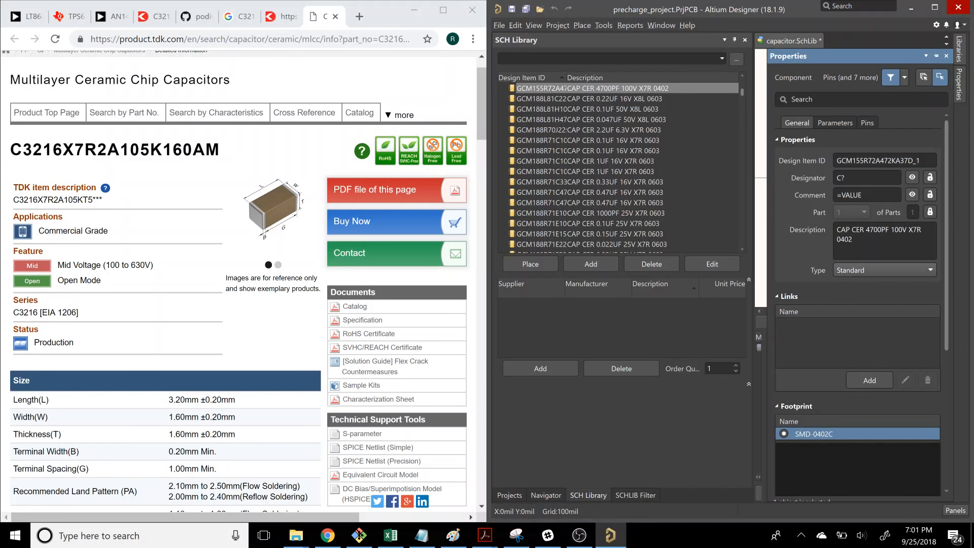
# Step: Copy the part number C3216X7R2A105K160AM from the TDK page and paste it as the duplicated component's Design Item ID
pyautogui.doubleClick(114, 150)
pyautogui.hotkey('ctrl', 'c')
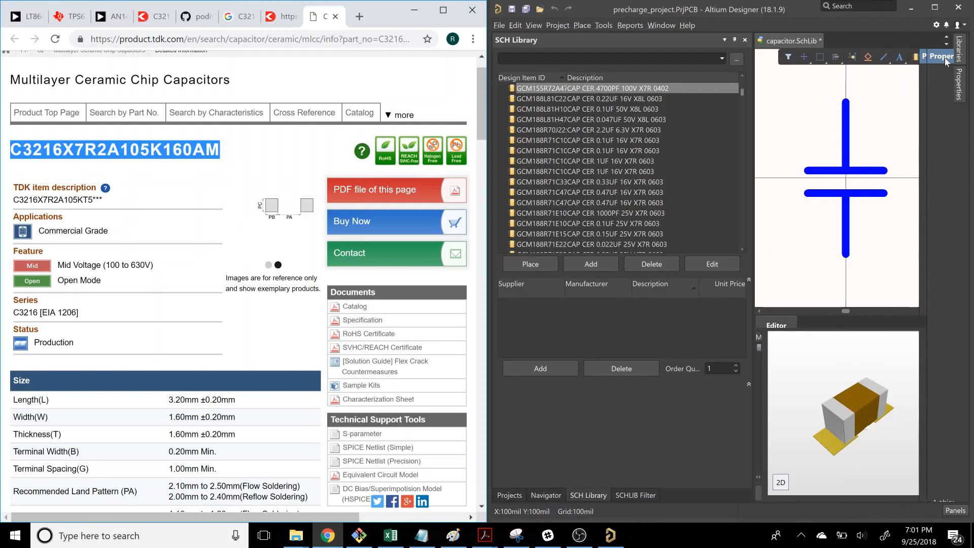
pyautogui.click(959, 87)
pyautogui.click(903, 160)
pyautogui.hotkey('ctrl', 'v')
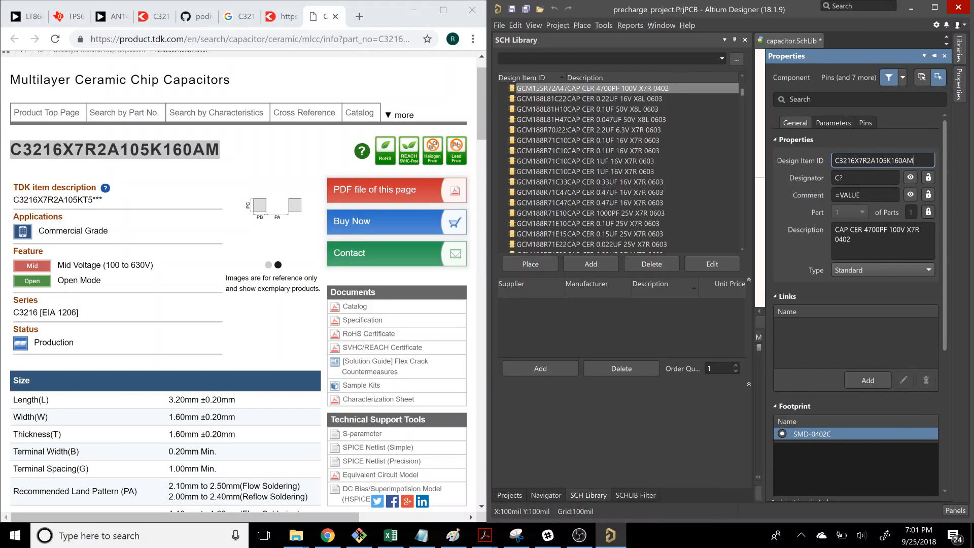
# Step: Replace the duplicated component's description with the copied part number C3216X7R2A105K160AM
pyautogui.click(851, 239)
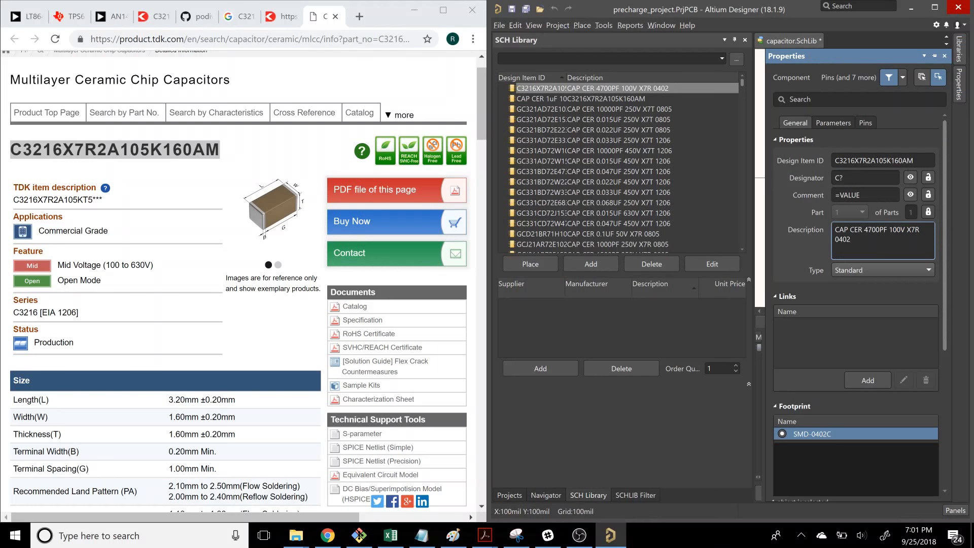
pyautogui.hotkey('ctrl', 'v')
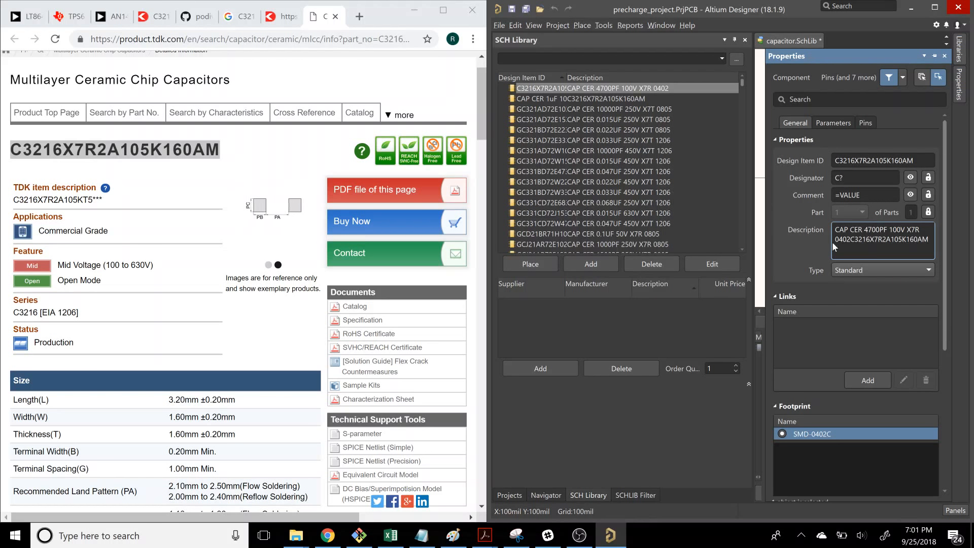
pyautogui.moveTo(850, 239); pyautogui.dragTo(816, 232)
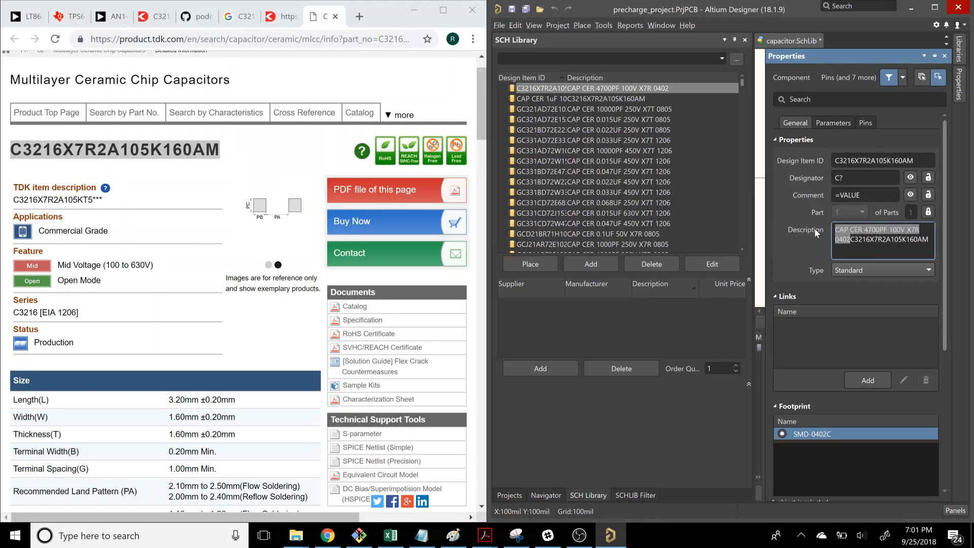
pyautogui.press('BackSpace')
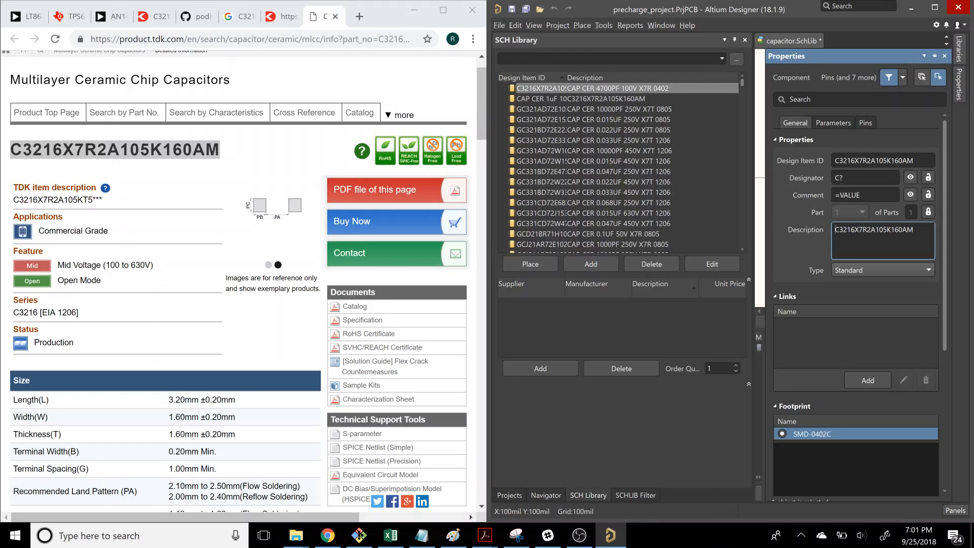
# Step: Replace the Design Item ID with "CAP CER 1uF", taking the capacitance from the TDK page's electrical characteristics
pyautogui.doubleClick(873, 160)
pyautogui.press('BackSpace')
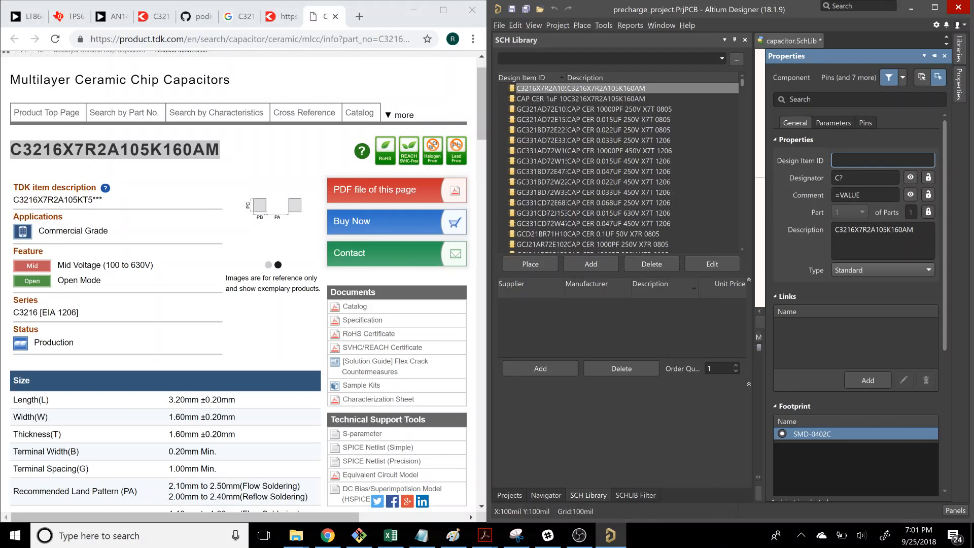
pyautogui.write('CAP ')
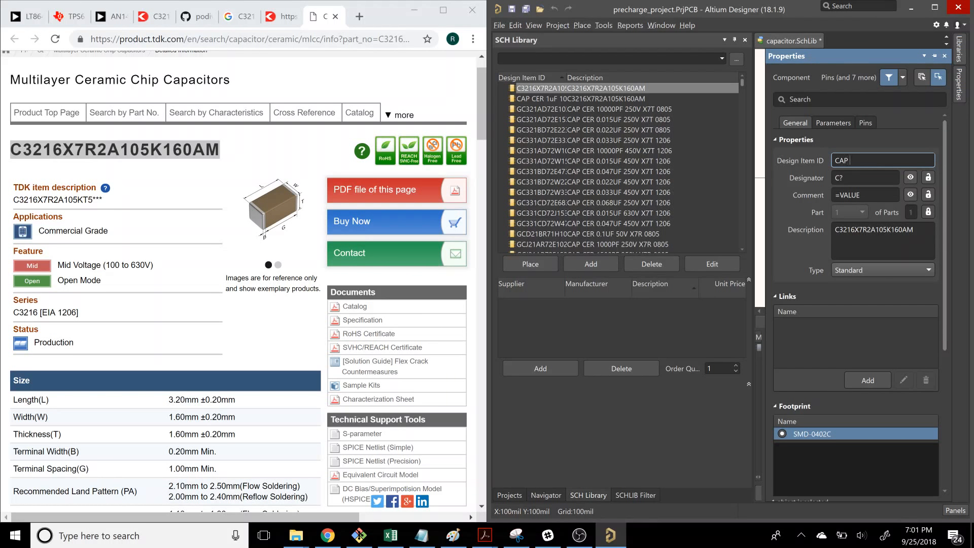
pyautogui.write('CER')
pyautogui.click(253, 342)
pyautogui.scroll(-4, 252, 342)
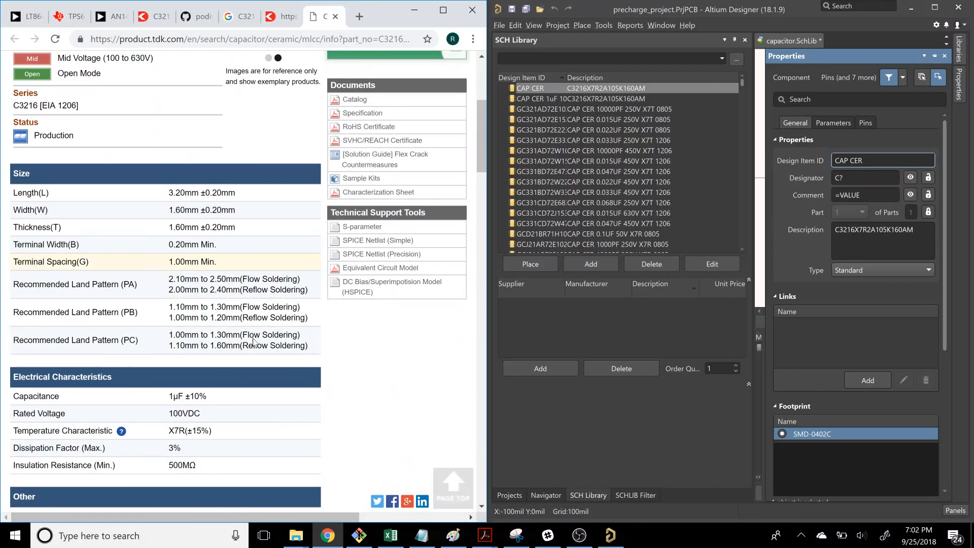
pyautogui.scroll(-1, 252, 342)
pyautogui.scroll(1, 287, 330)
pyautogui.click(863, 161)
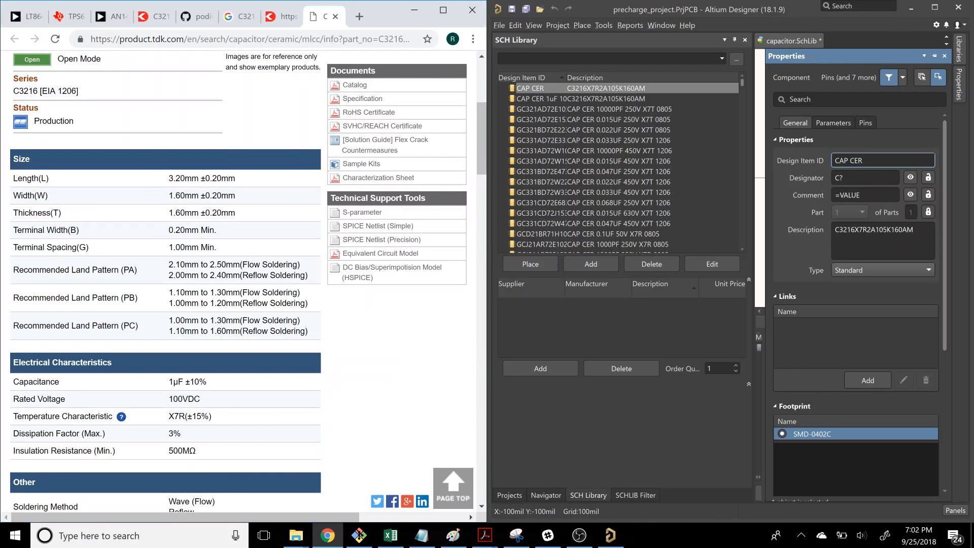
pyautogui.write('1uF')
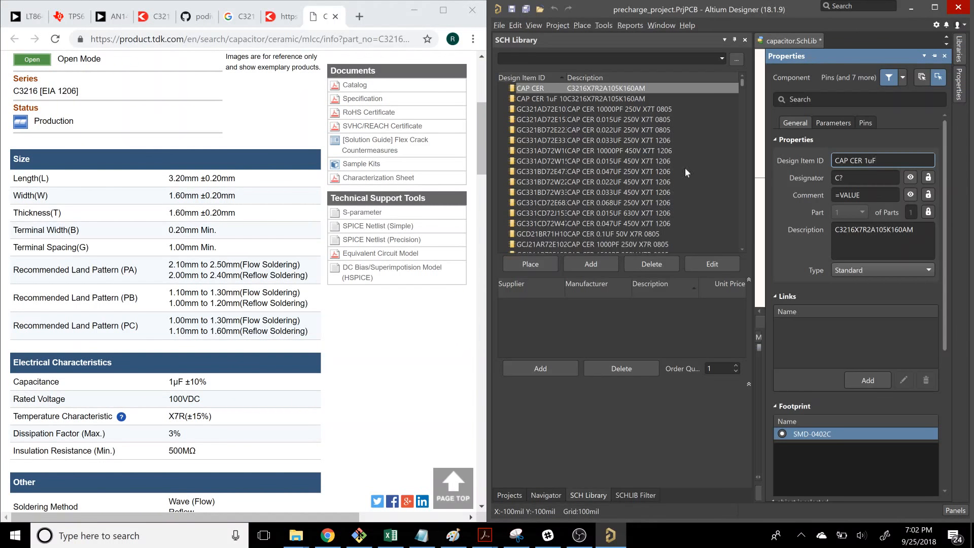
# Step: Look up the rated voltage and temperature characteristic on the TDK page and extend the Design Item ID to "CAP CER 1uF 100V X7R"
pyautogui.click(380, 350)
pyautogui.scroll(3, 380, 350)
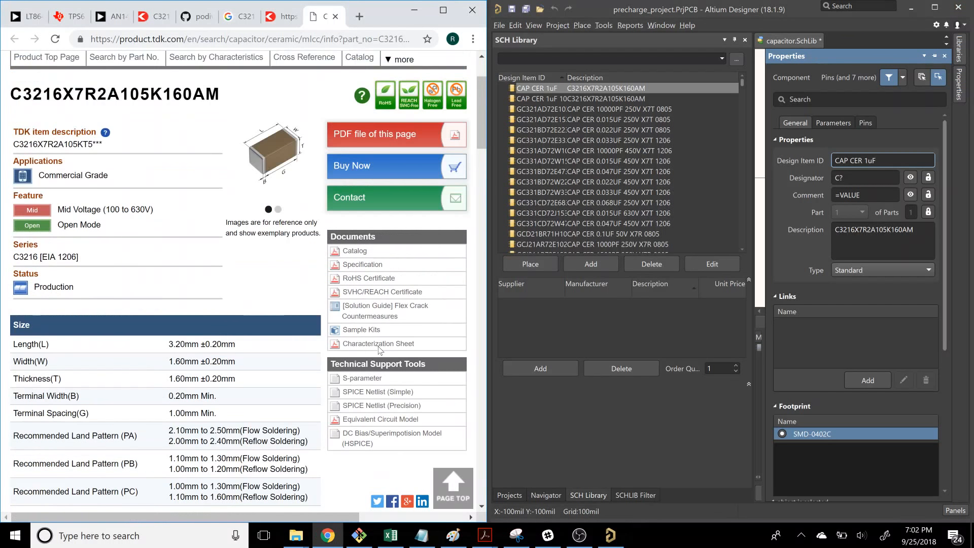
pyautogui.scroll(2, 380, 350)
pyautogui.scroll(-5, 311, 373)
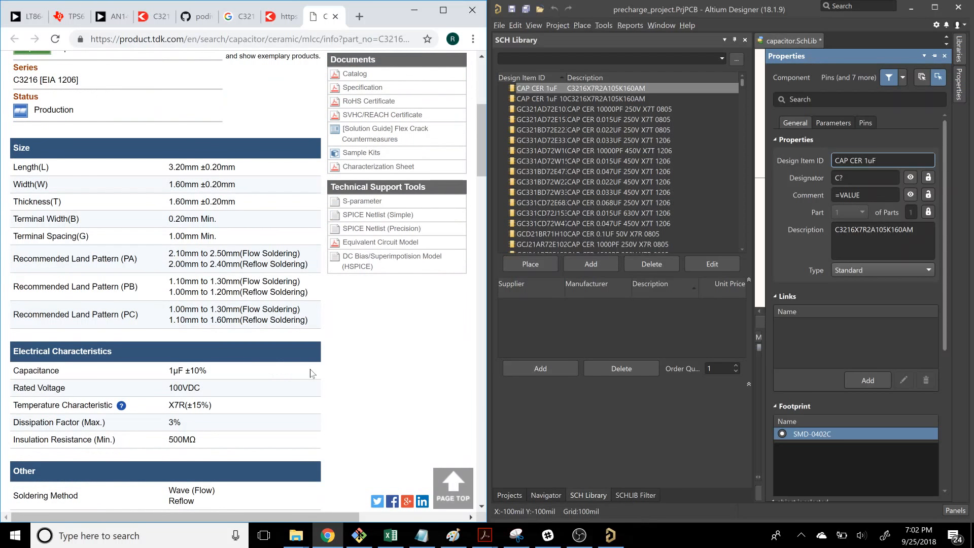
pyautogui.scroll(-1, 310, 373)
pyautogui.hotkey('alt', 'Tab')
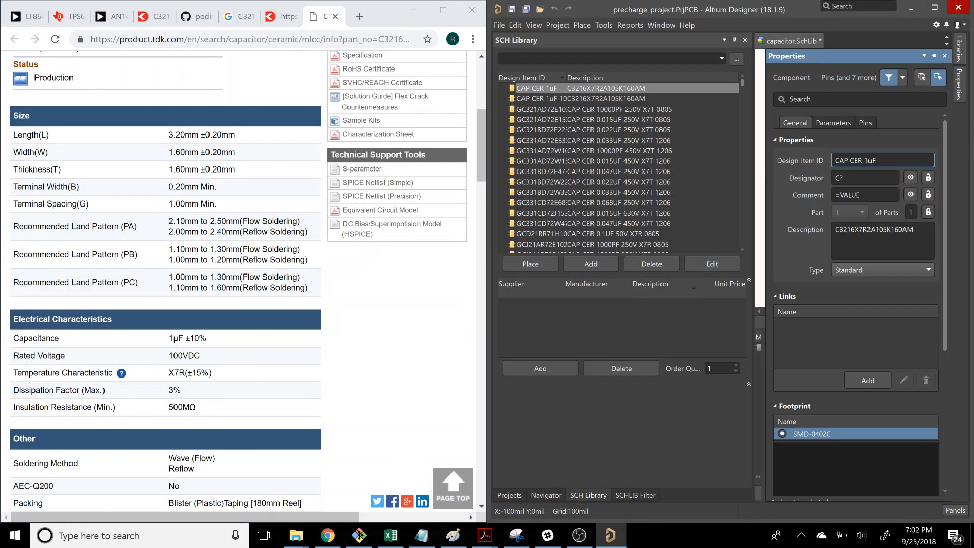
pyautogui.write('100V')
pyautogui.write('DC')
pyautogui.press('BackSpace')
pyautogui.press('BackSpace')
pyautogui.write('V')
pyautogui.press('BackSpace')
pyautogui.write('X7R')
# Step: Review the dimensions and series on the TDK page and append "0402" to the component's Design Item ID
pyautogui.scroll(3, 376, 363)
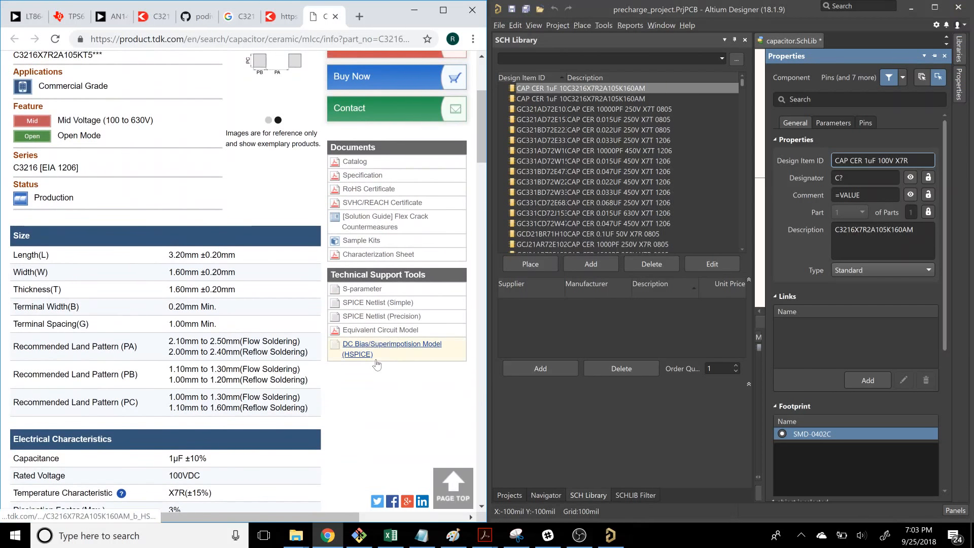
pyautogui.scroll(1, 377, 364)
pyautogui.scroll(2, 376, 364)
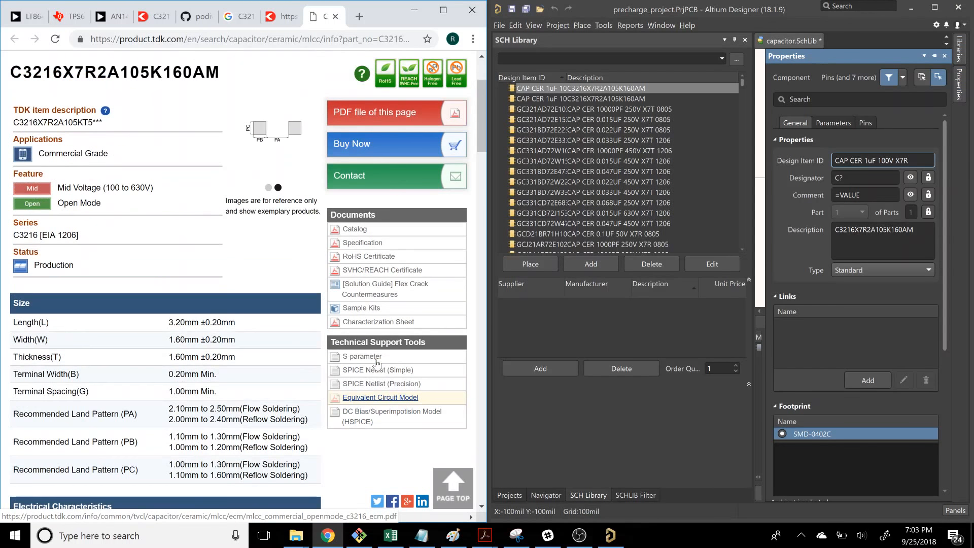
pyautogui.scroll(-3, 376, 357)
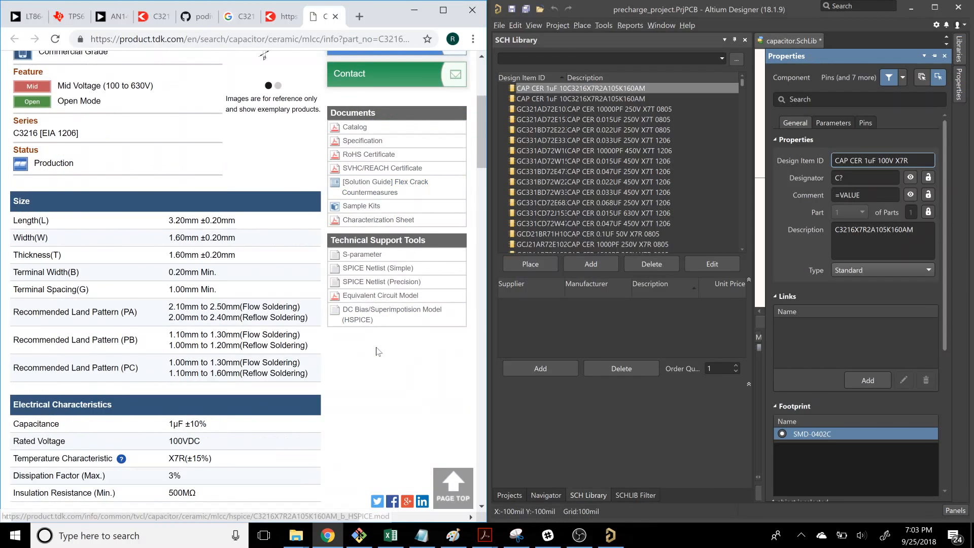
pyautogui.scroll(-4, 376, 352)
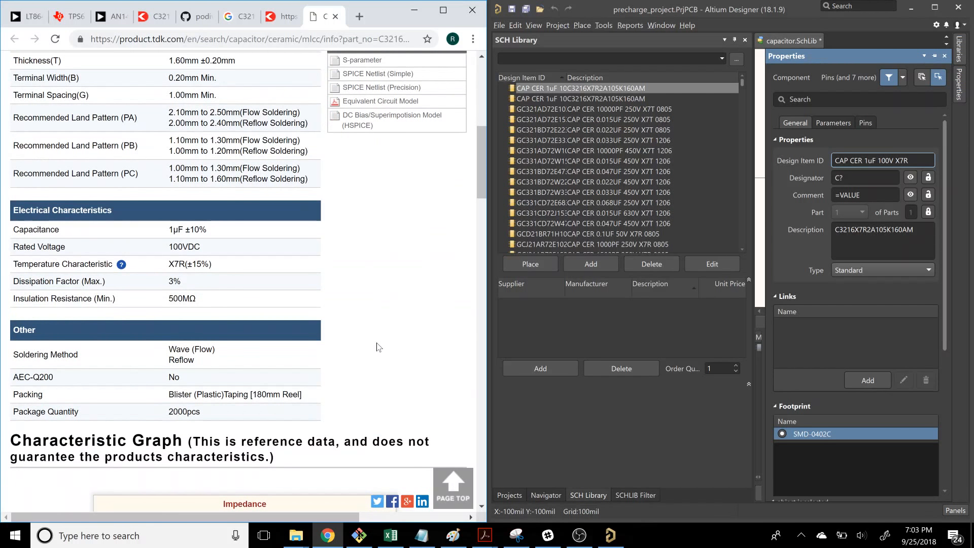
pyautogui.scroll(1, 377, 347)
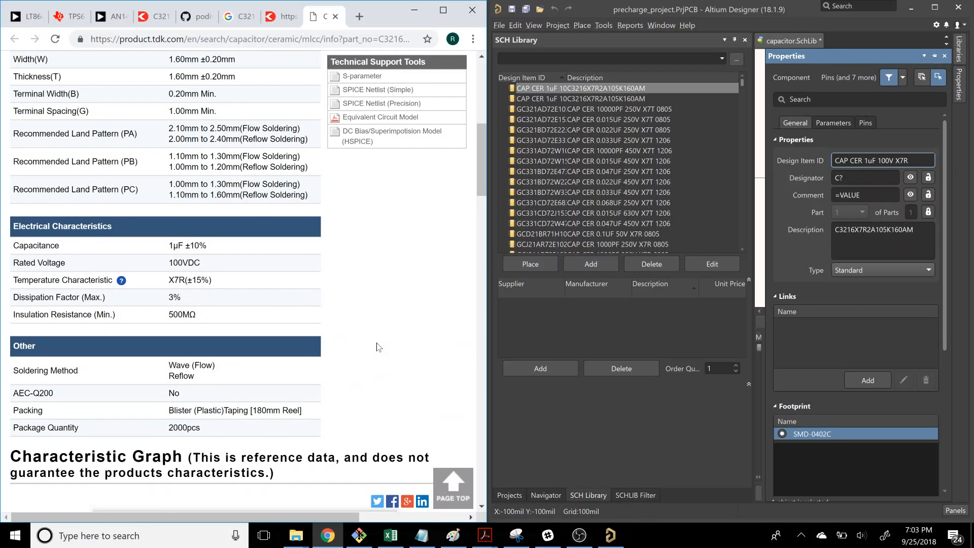
pyautogui.scroll(7, 376, 347)
pyautogui.click(908, 160)
pyautogui.write('0402')
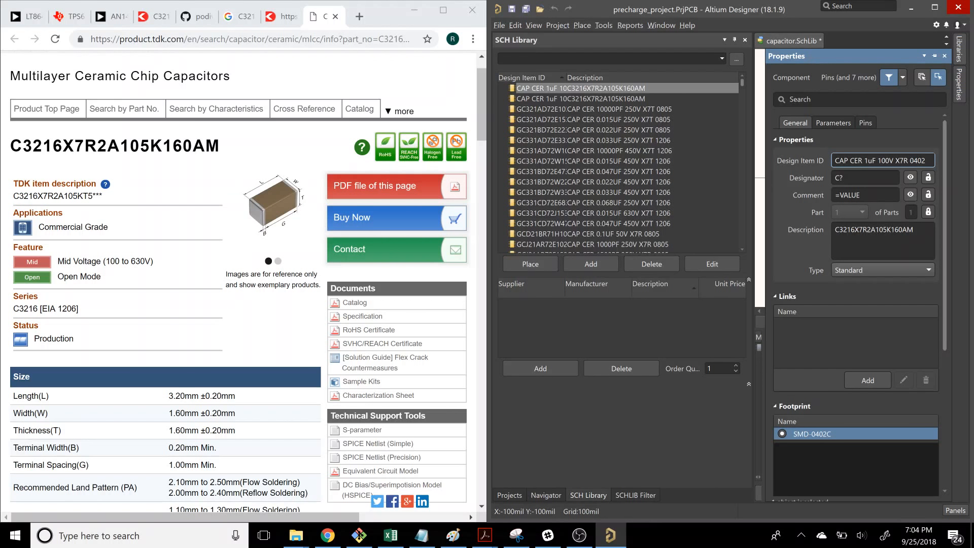
# Step: Copy the part number C3216X7R2A105K160AM from the component's description and search for it as a new supplier link
pyautogui.doubleClick(874, 229)
pyautogui.hotkey('ctrl', 'c')
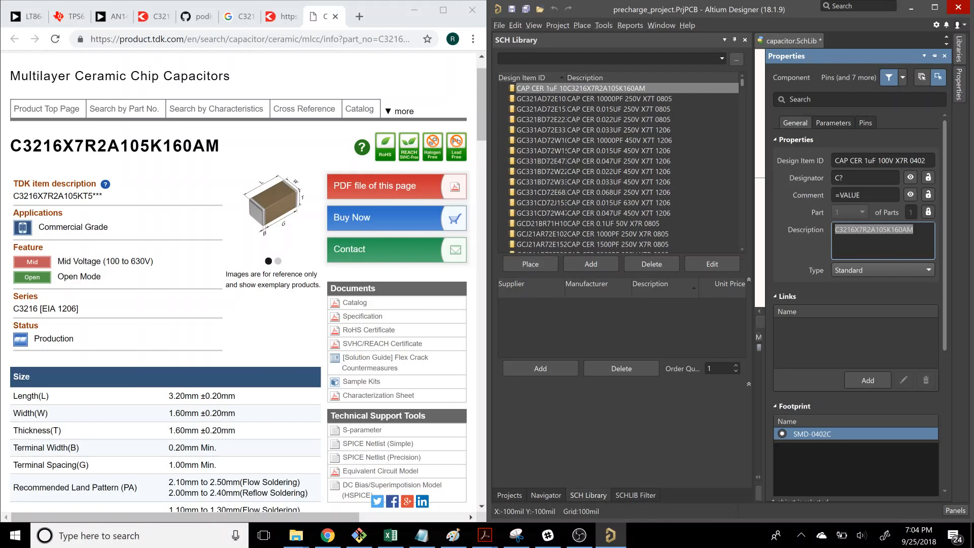
pyautogui.click(935, 7)
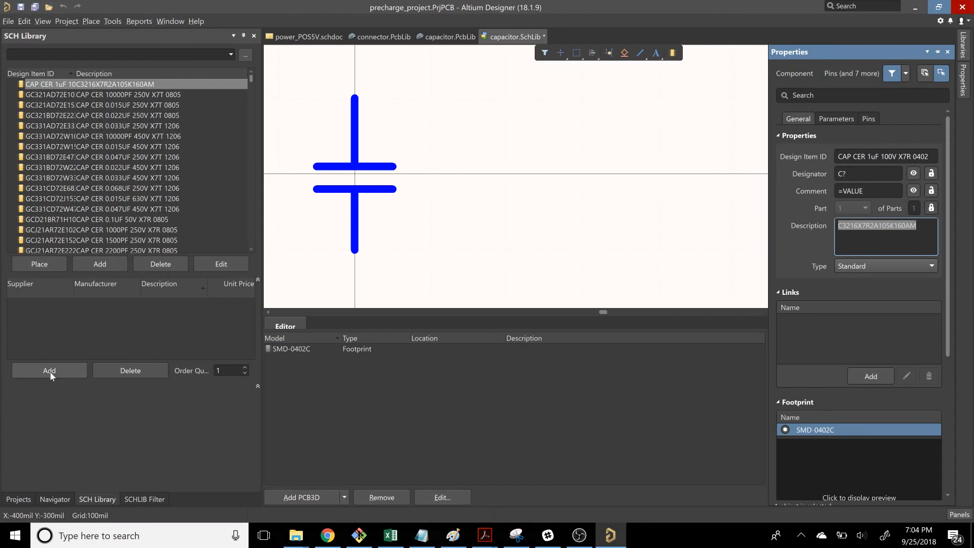
pyautogui.click(50, 370)
pyautogui.hotkey('ctrl', 'v')
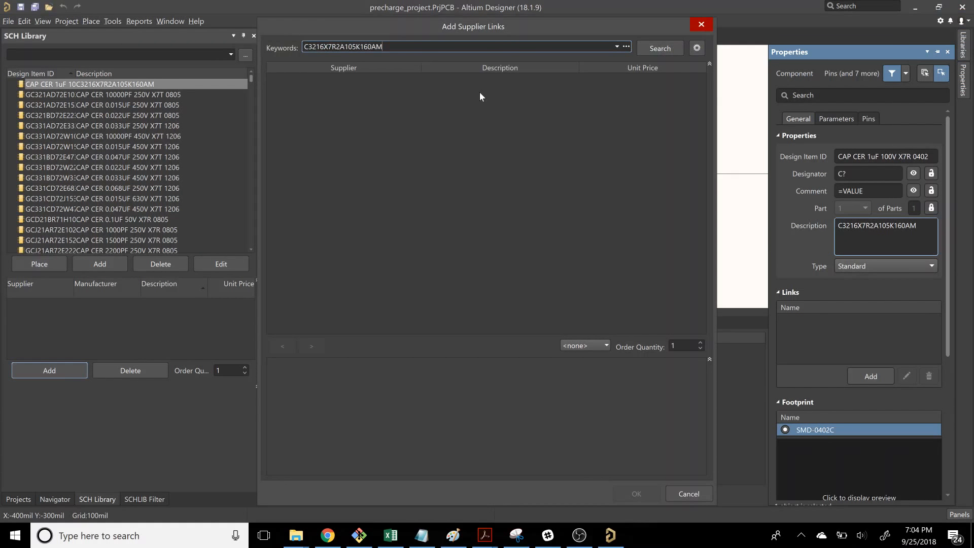
pyautogui.click(649, 47)
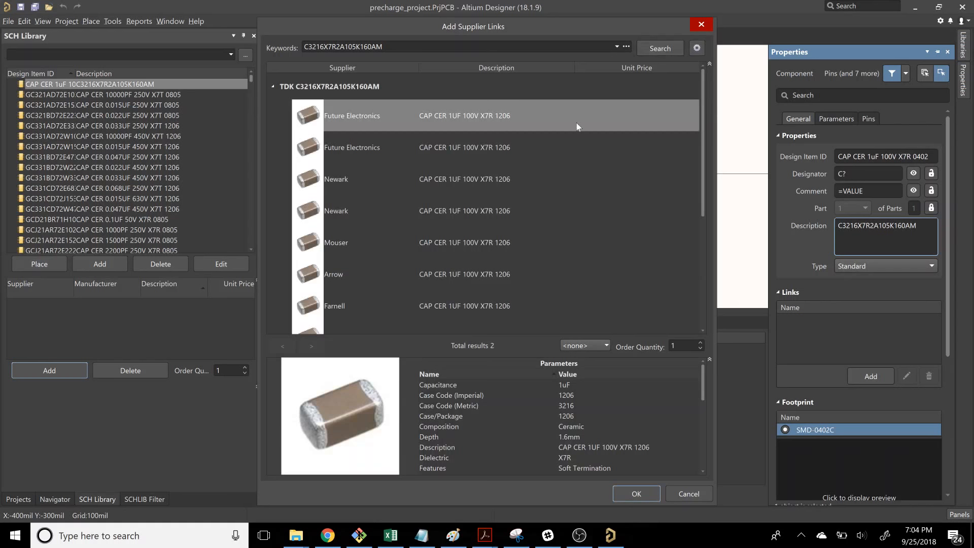
# Step: Add the first Digi-Key offer priced at 0.6 USD as the component's supplier link
pyautogui.scroll(-3, 440, 175)
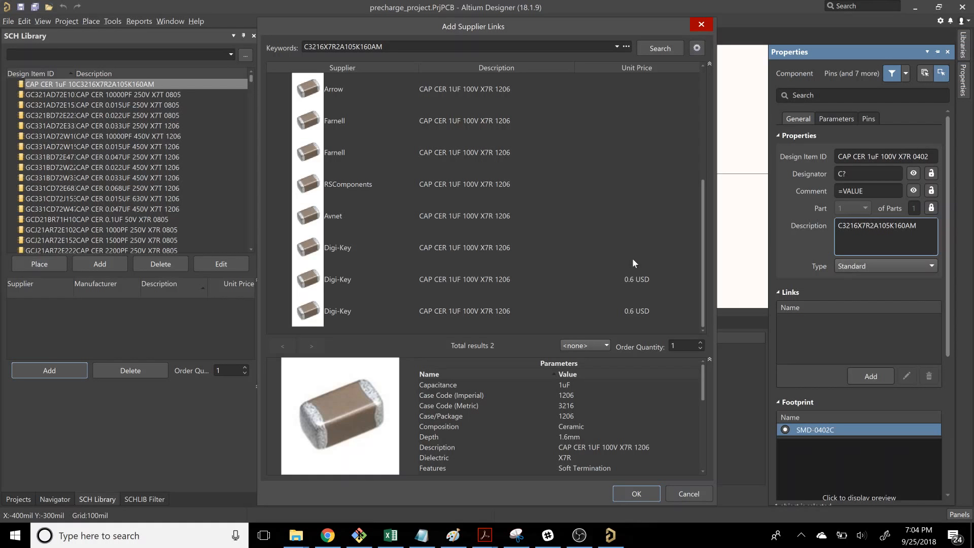
pyautogui.click(507, 285)
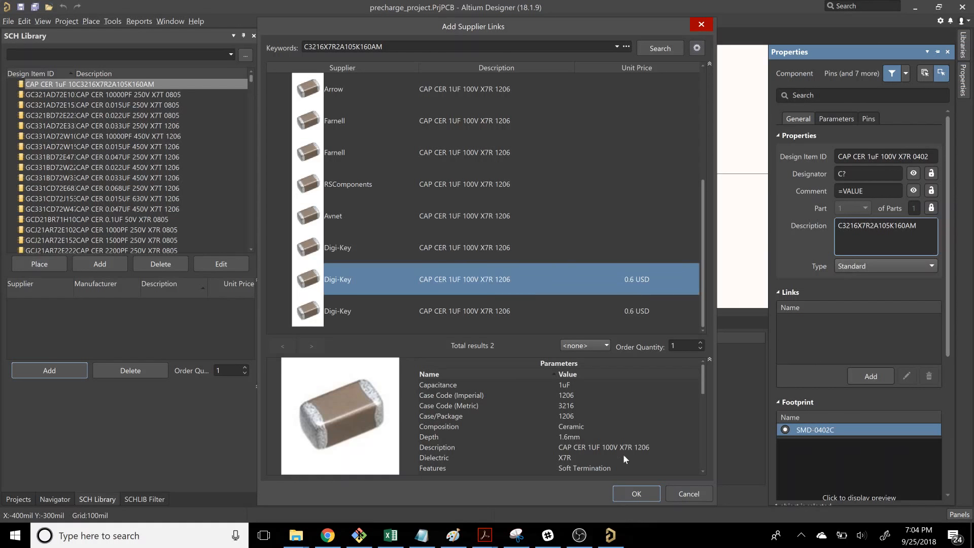
pyautogui.click(634, 493)
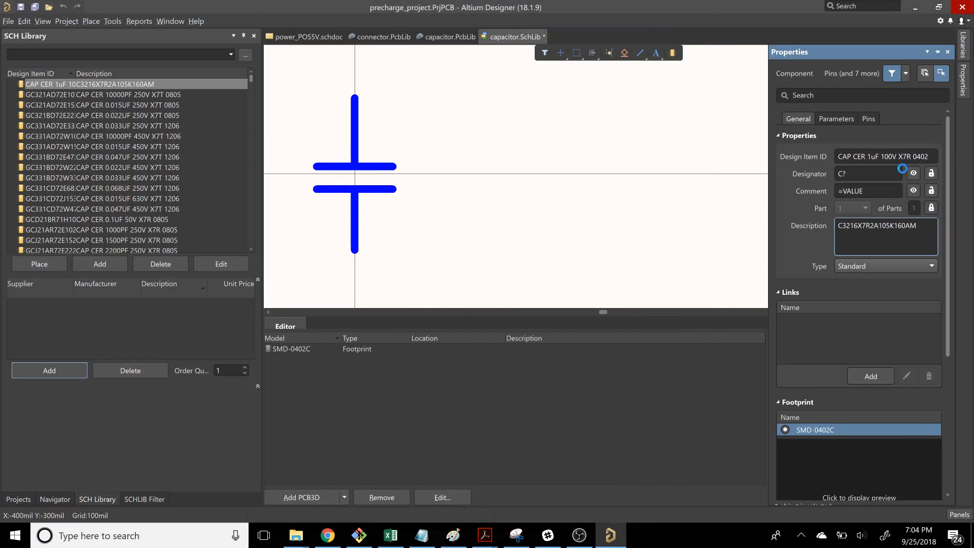
# Step: Replace the case size at the end of the Design Item ID with 1206, giving "CAP CER 1uF 100V X7R 1206"
pyautogui.click(886, 156)
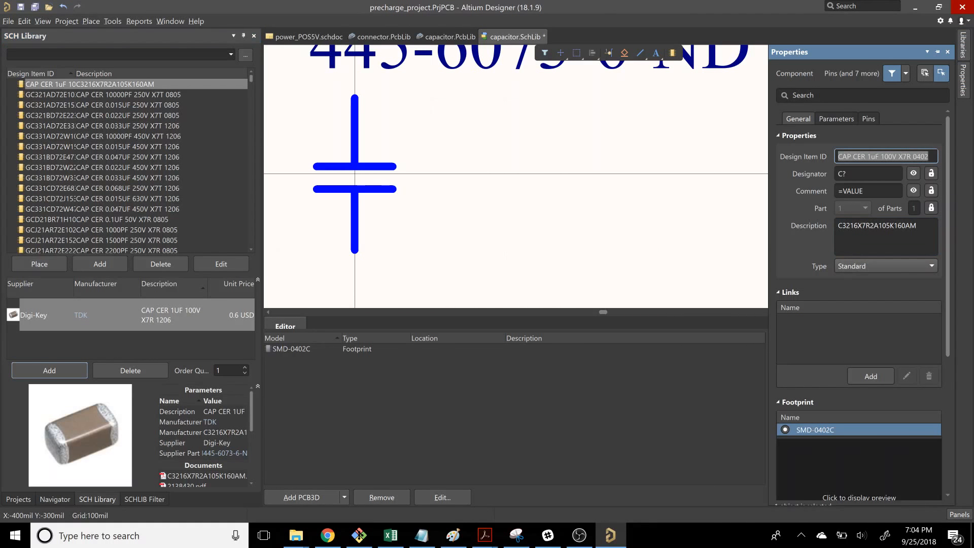
pyautogui.press('End')
pyautogui.press('BackSpace')
pyautogui.press('BackSpace')
pyautogui.press('BackSpace')
pyautogui.press('BackSpace')
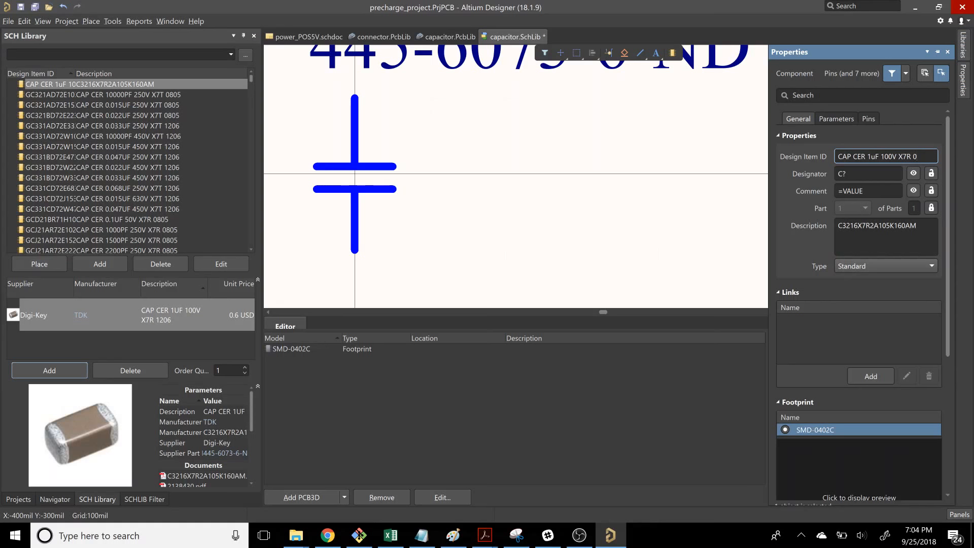
pyautogui.write('1206')
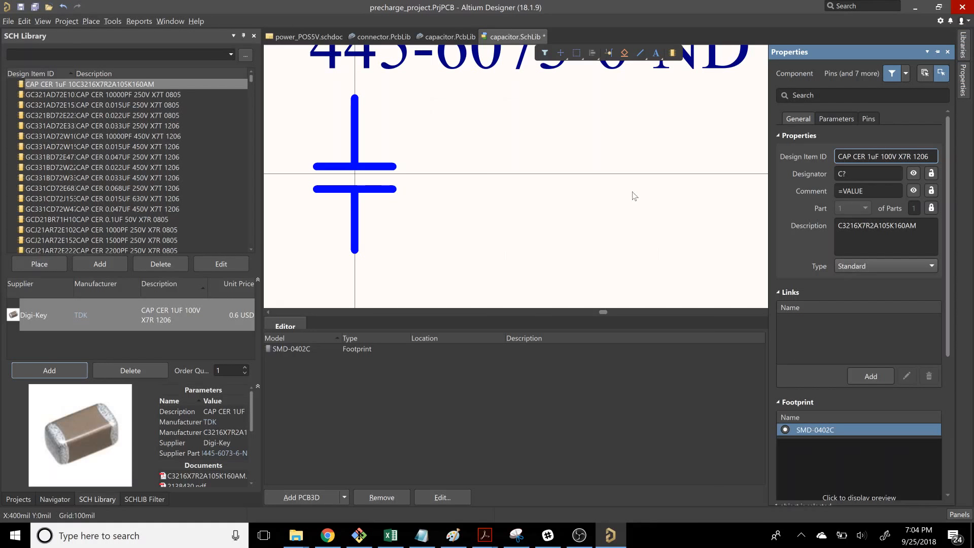
pyautogui.click(327, 536)
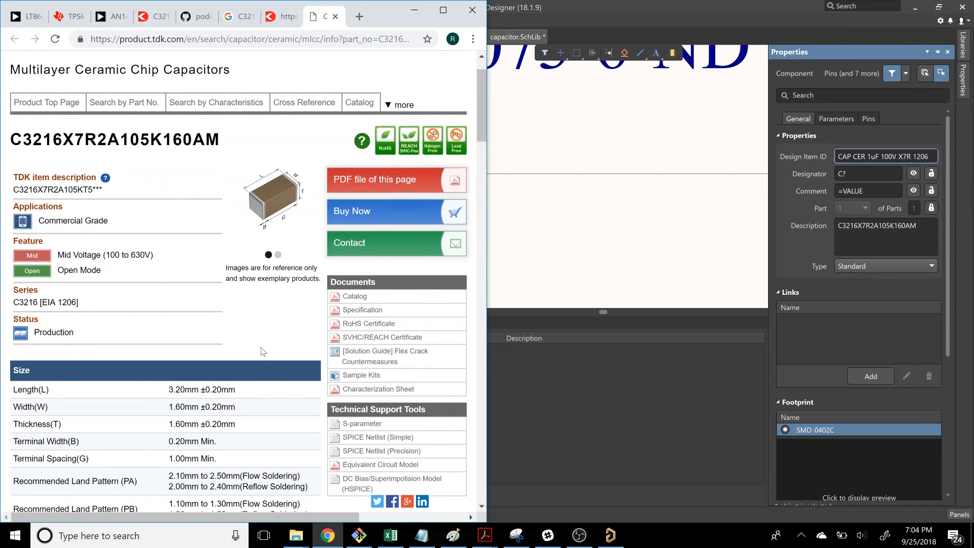
pyautogui.click(417, 10)
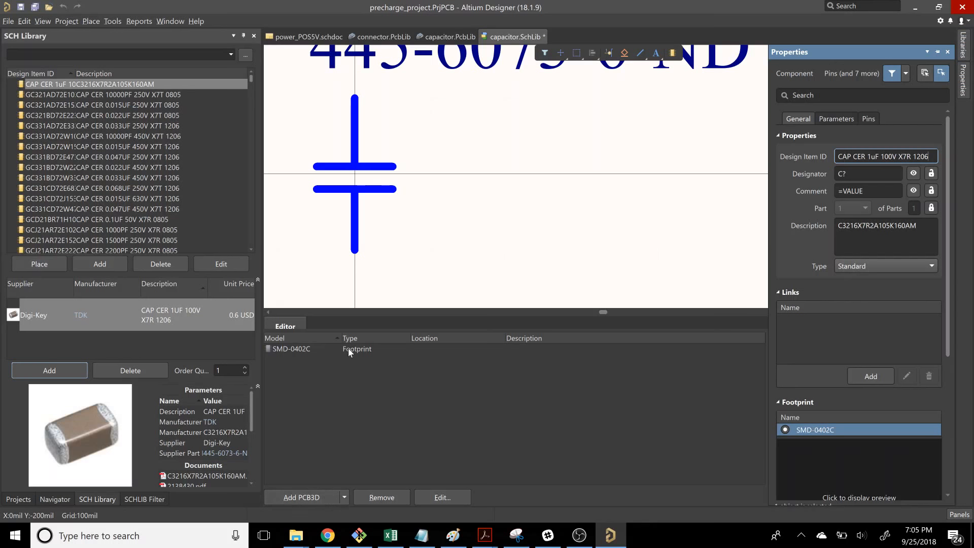
# Step: Remove the SMD-0402C footprint model from the component and confirm the removal
pyautogui.click(322, 350)
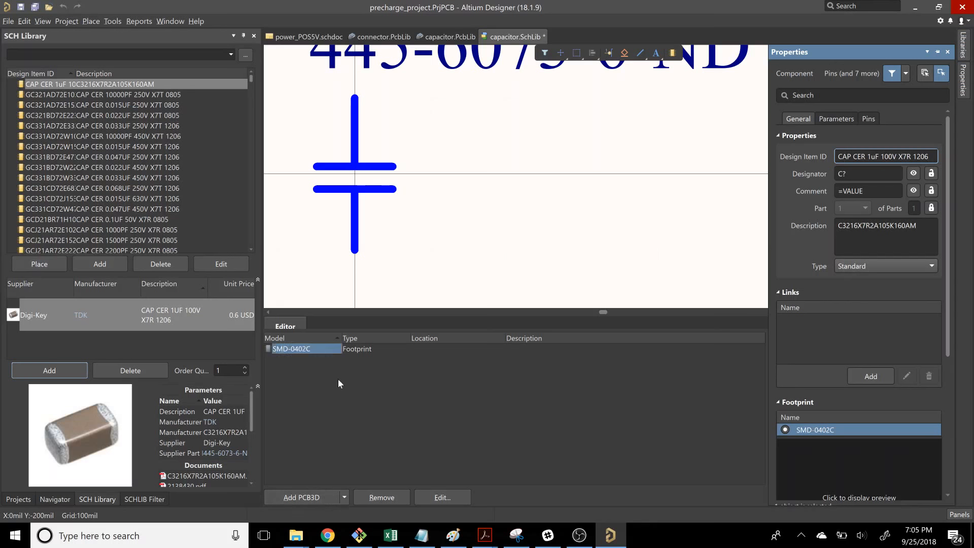
pyautogui.click(383, 497)
pyautogui.click(498, 291)
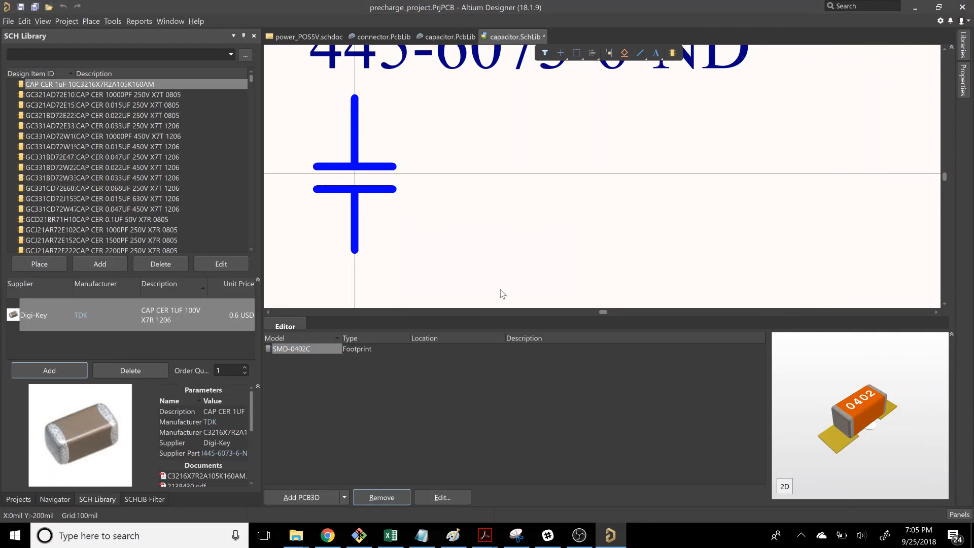
# Step: Add the footprint SMD-1206C from capacitor.PcbLib to the component
pyautogui.click(345, 500)
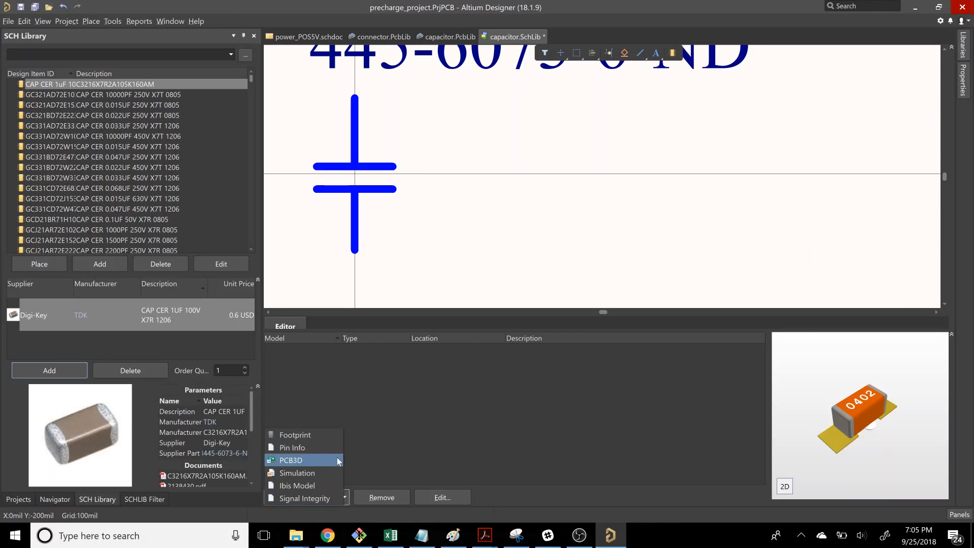
pyautogui.click(318, 441)
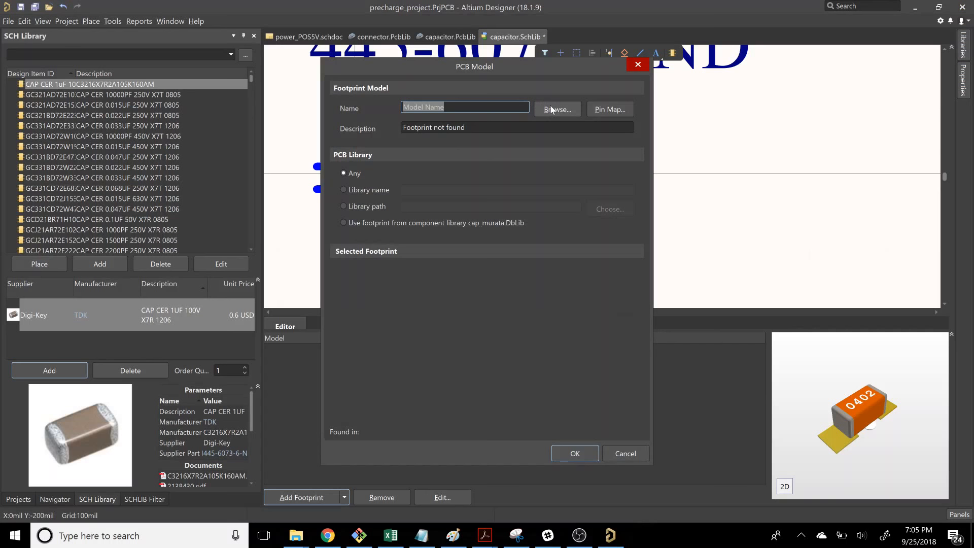
pyautogui.click(552, 109)
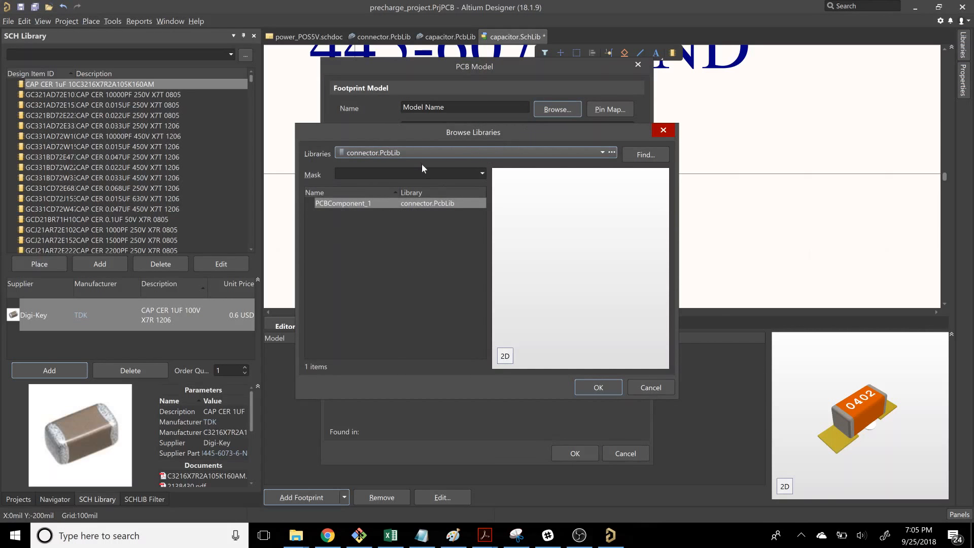
pyautogui.click(430, 151)
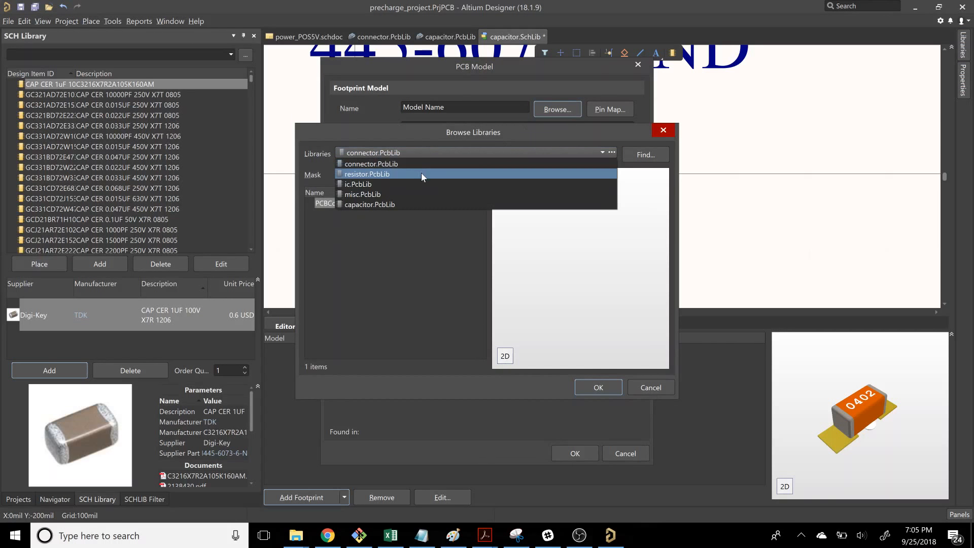
pyautogui.click(409, 204)
pyautogui.click(358, 236)
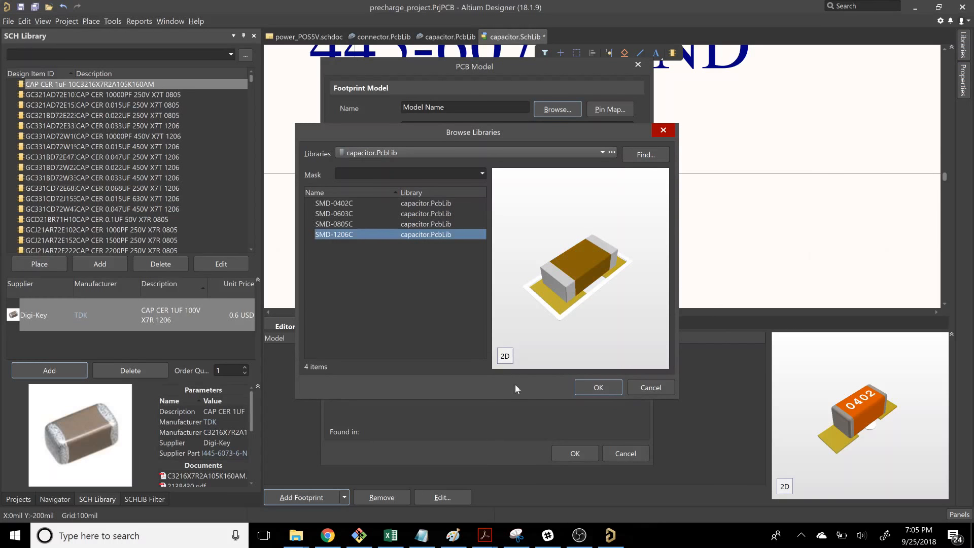
pyautogui.click(597, 388)
pyautogui.click(580, 452)
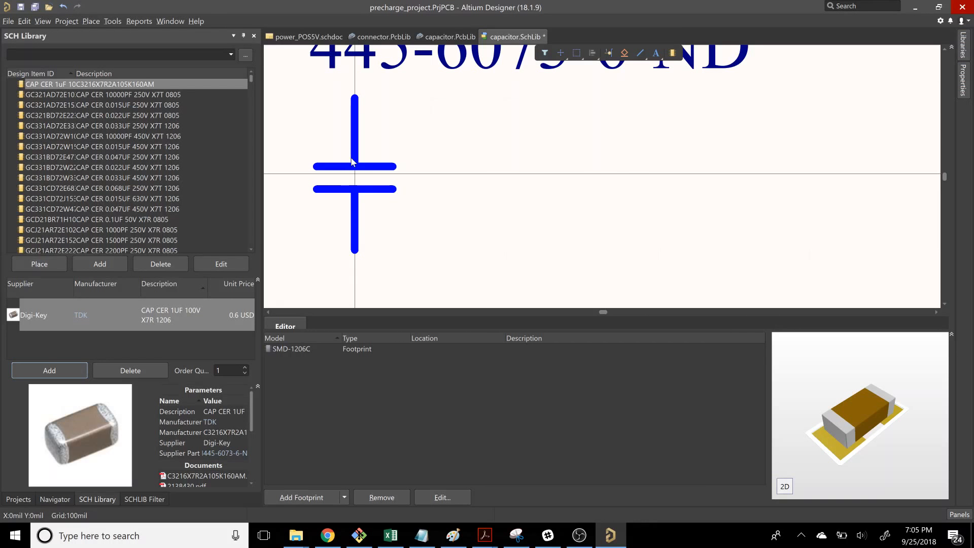
pyautogui.scroll(2, 354, 162)
pyautogui.scroll(-1, 354, 161)
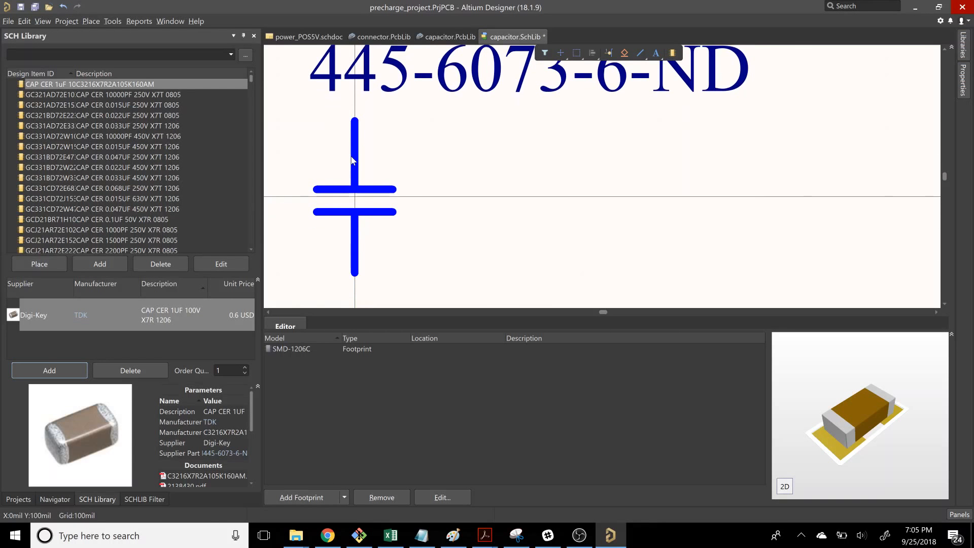
pyautogui.click(353, 189)
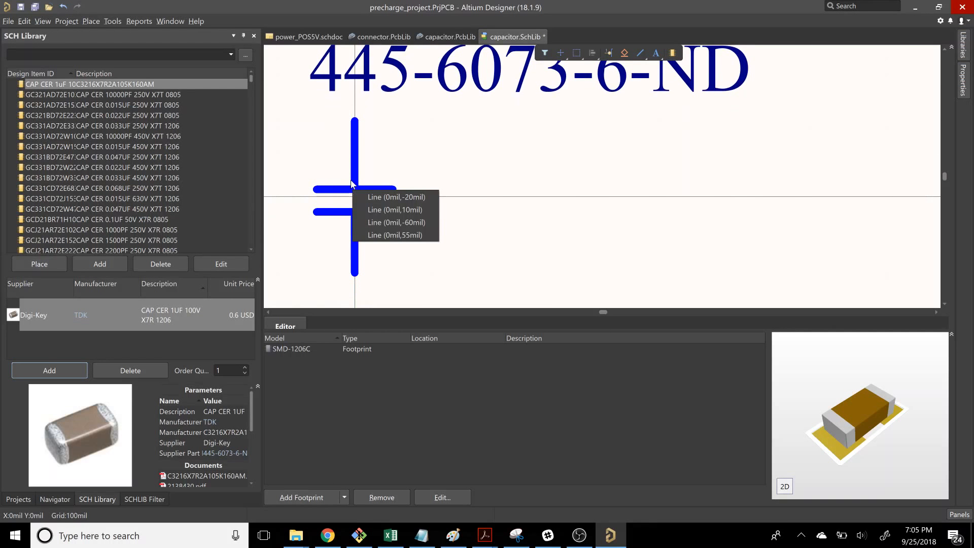
pyautogui.click(388, 158)
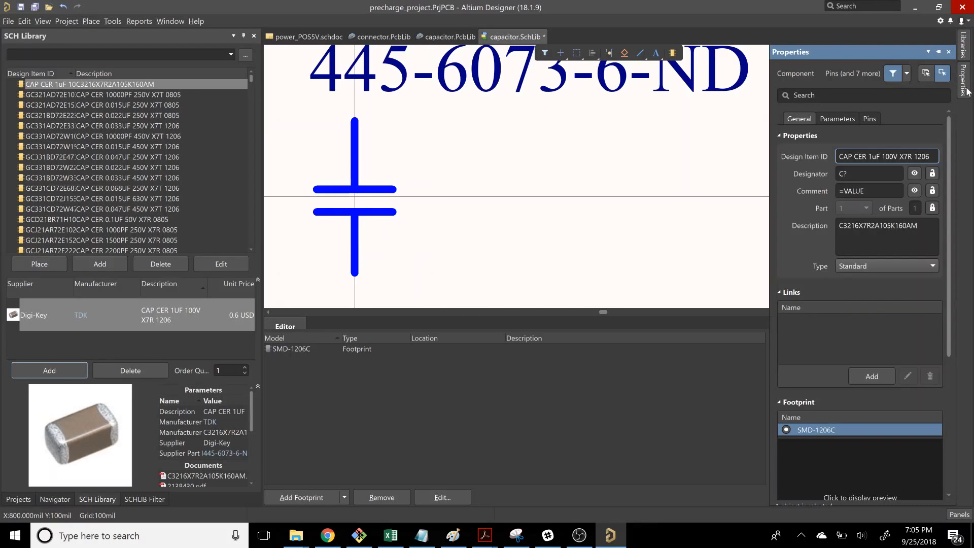
# Step: Start a new link in the component's properties and name it "Manufacturer"
pyautogui.click(963, 88)
pyautogui.scroll(-3, 864, 345)
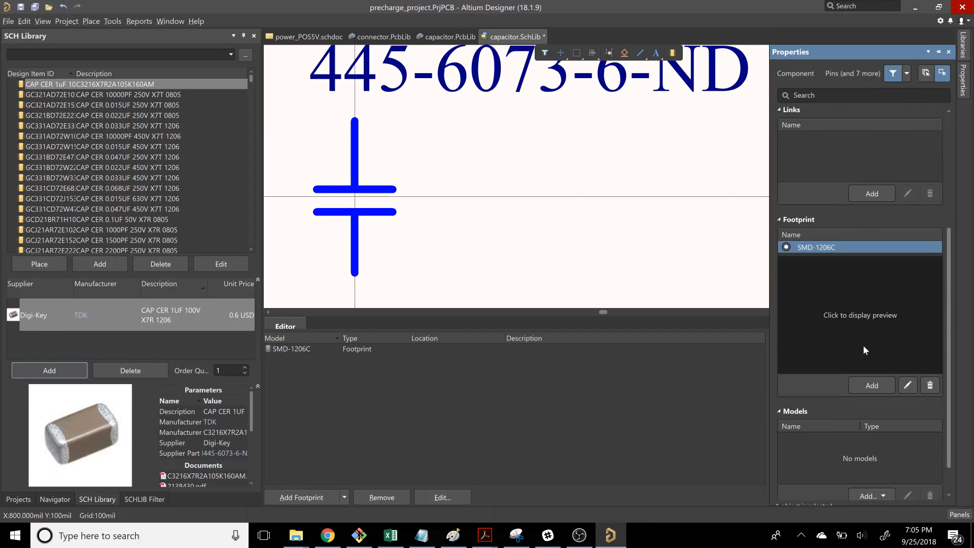
pyautogui.scroll(3, 863, 345)
pyautogui.click(863, 347)
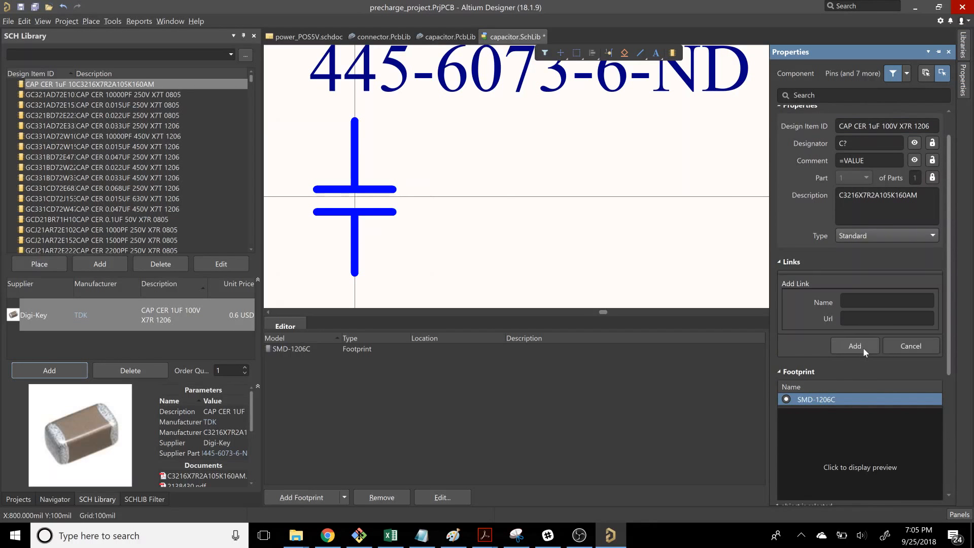
pyautogui.click(871, 302)
pyautogui.write('Manufacturer')
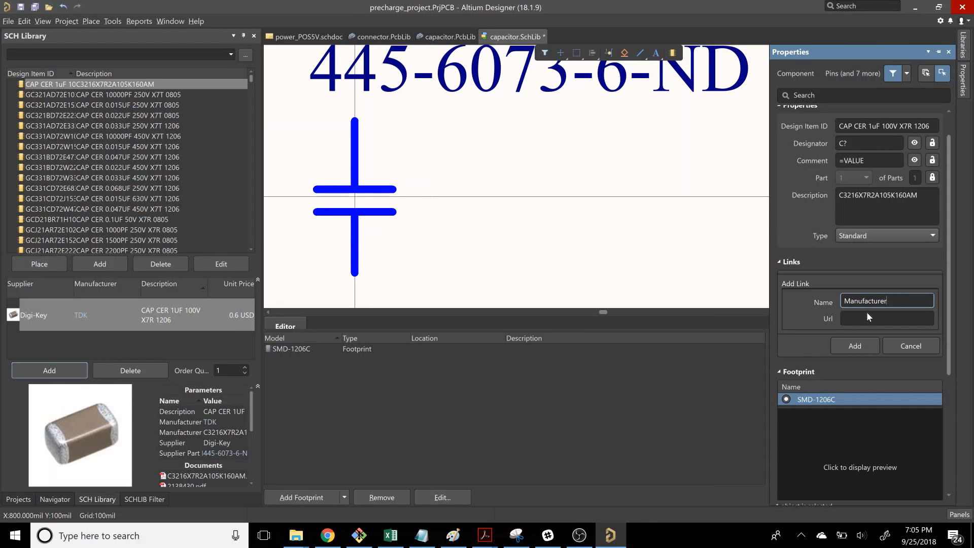
pyautogui.press('Tab')
# Step: Copy the TDK product page address from Chrome into the Manufacturer link's URL in Altium Designer and add the link
pyautogui.click(335, 542)
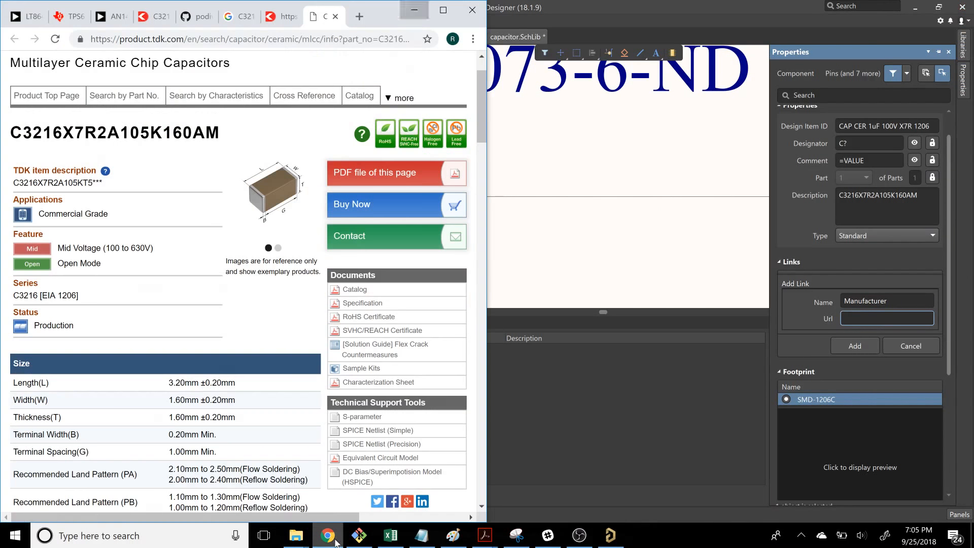
pyautogui.click(259, 38)
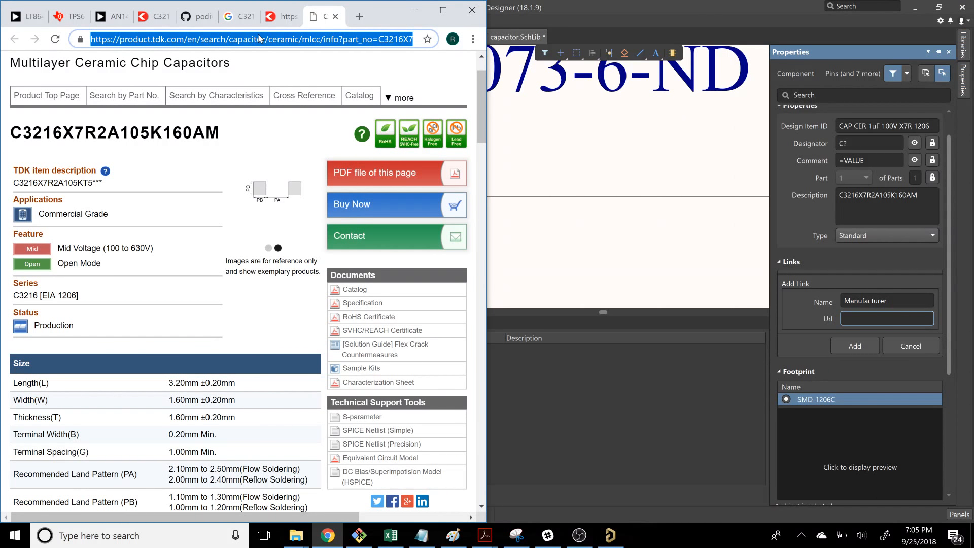
pyautogui.hotkey('ctrl', 'c')
pyautogui.click(863, 318)
pyautogui.hotkey('ctrl', 'v')
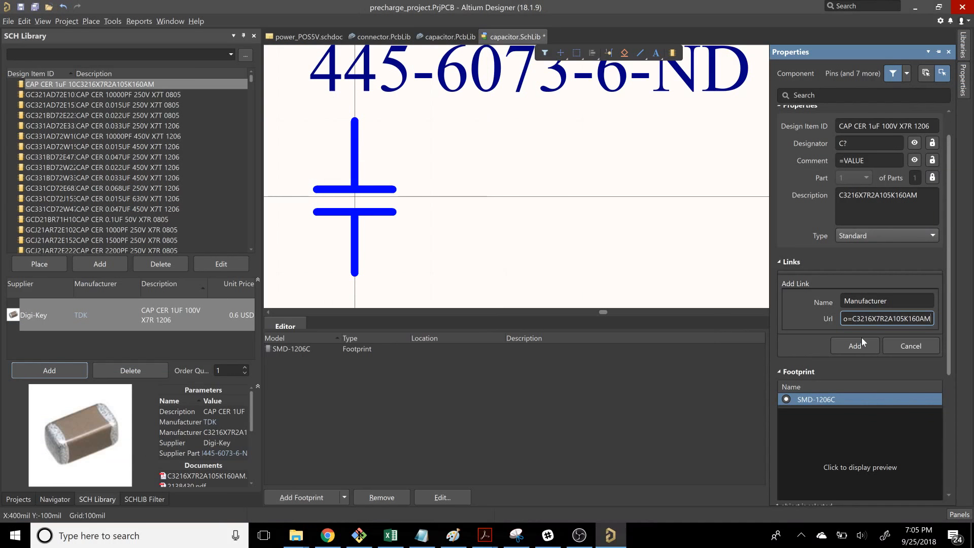
pyautogui.click(861, 343)
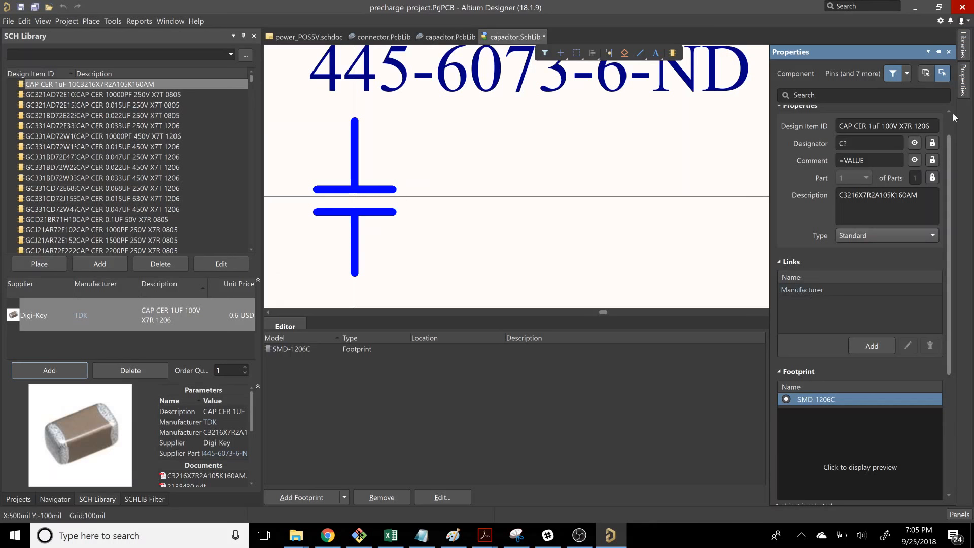
# Step: Preview the SMD-1206C footprint in the component's properties
pyautogui.scroll(1, 858, 120)
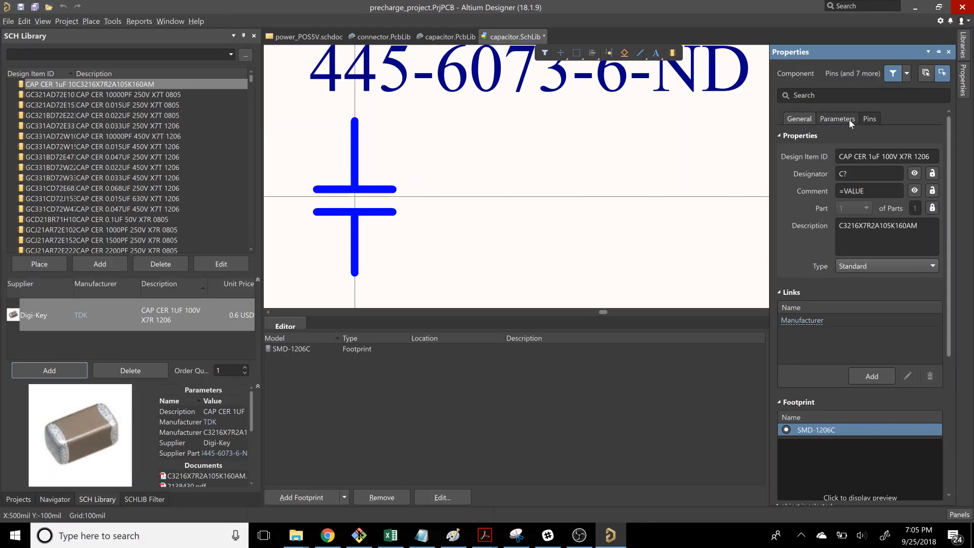
pyautogui.scroll(-7, 895, 293)
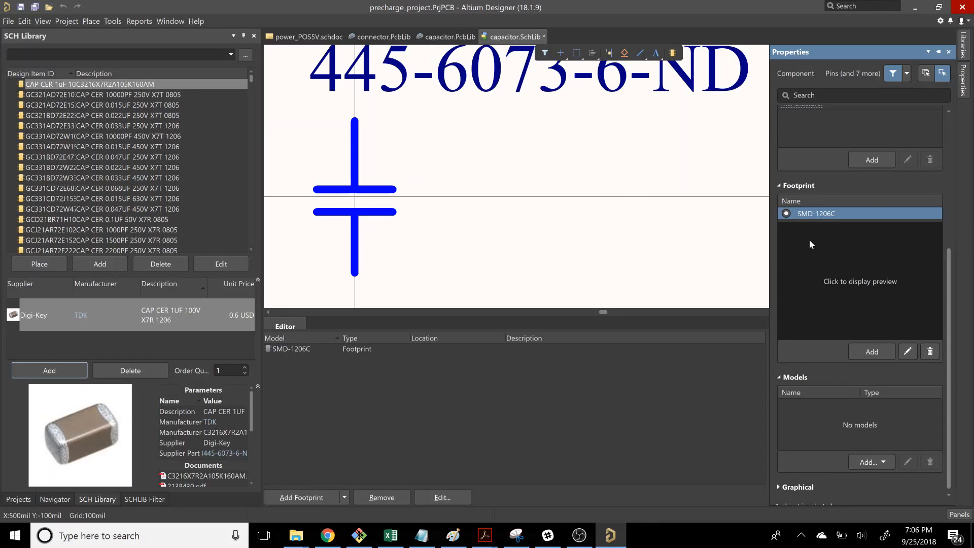
pyautogui.click(826, 267)
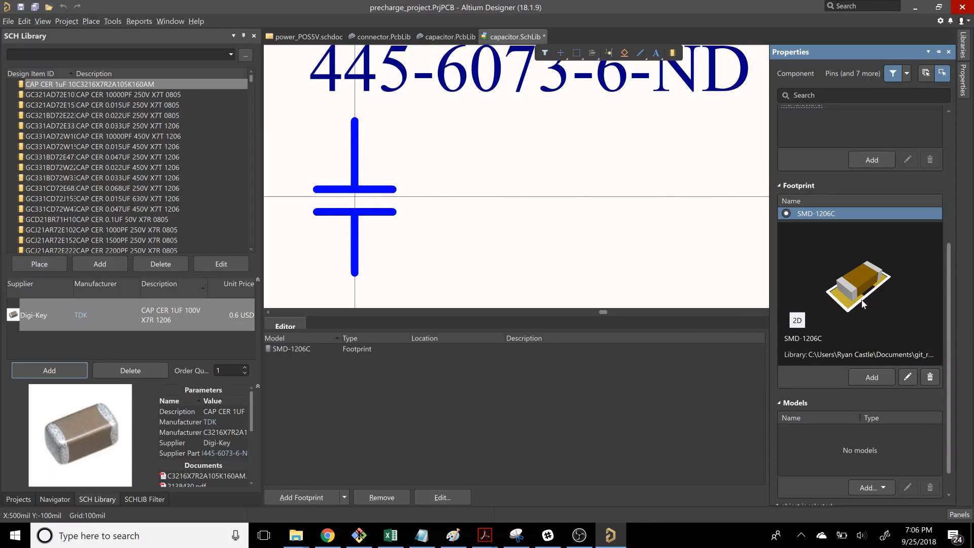
pyautogui.scroll(-1, 843, 337)
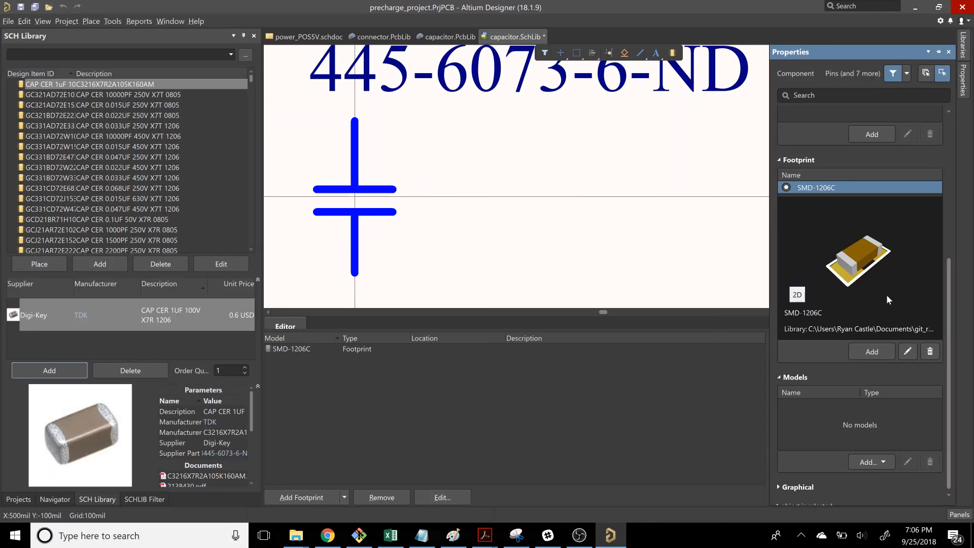
pyautogui.scroll(2, 845, 327)
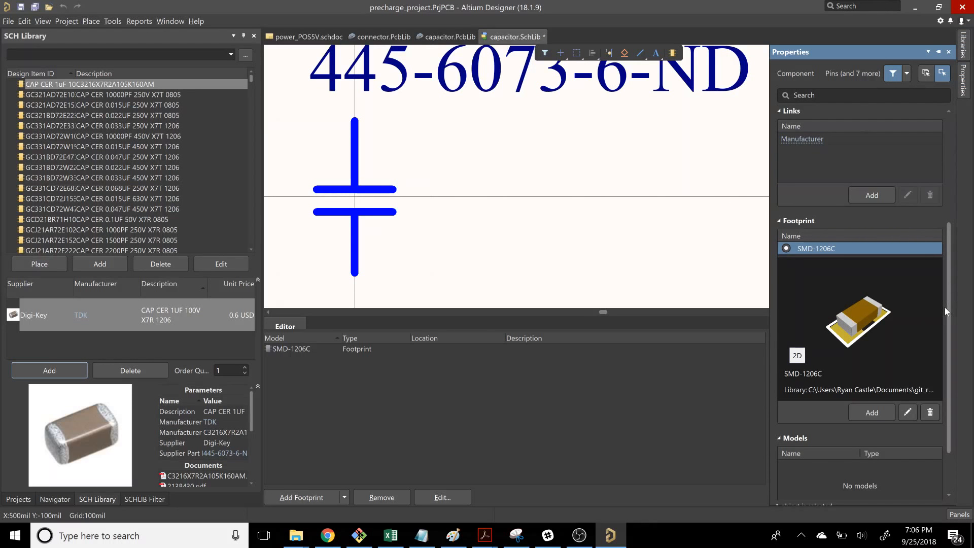
# Step: Show the component's parameters beside the TDK product page and set the Applications parameter to Commercial
pyautogui.moveTo(948, 304); pyautogui.dragTo(942, 193)
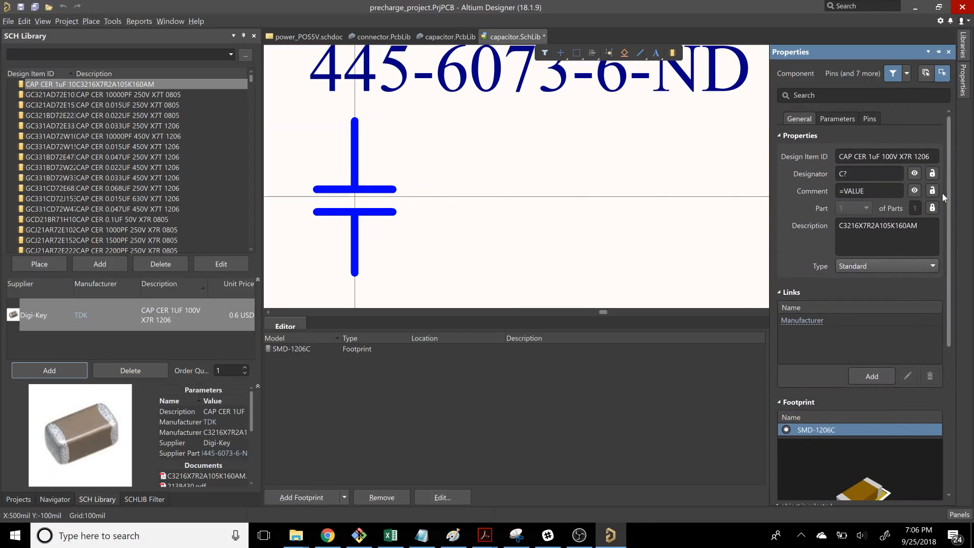
pyautogui.click(846, 118)
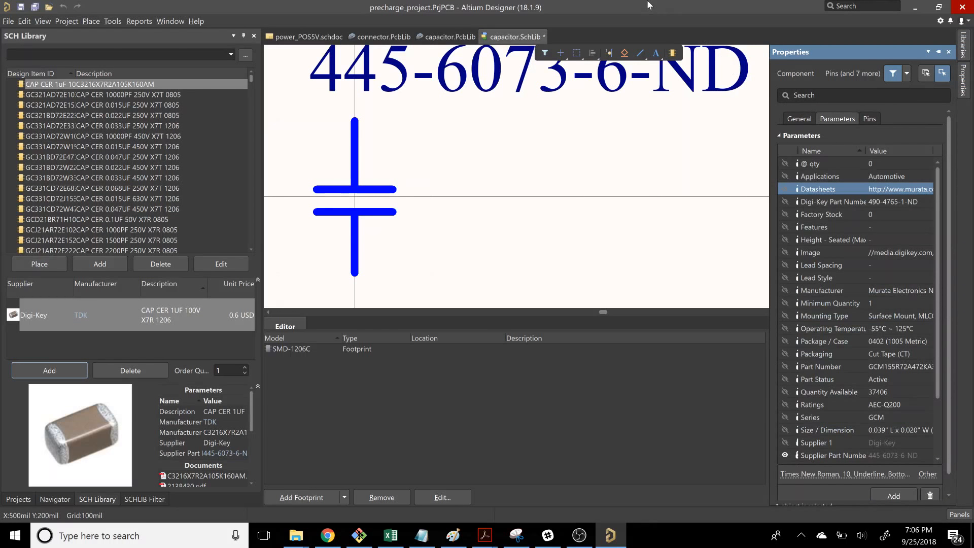
pyautogui.doubleClick(666, 8)
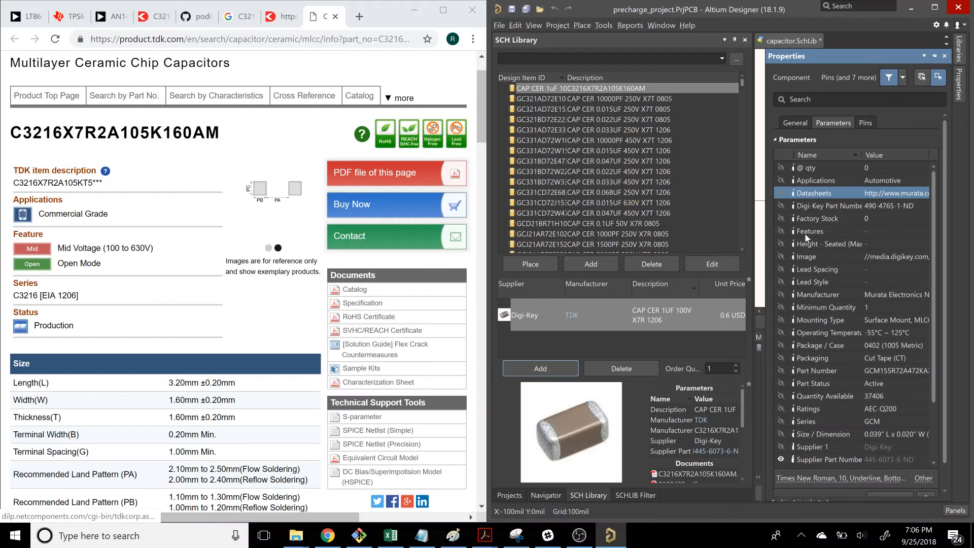
pyautogui.click(899, 181)
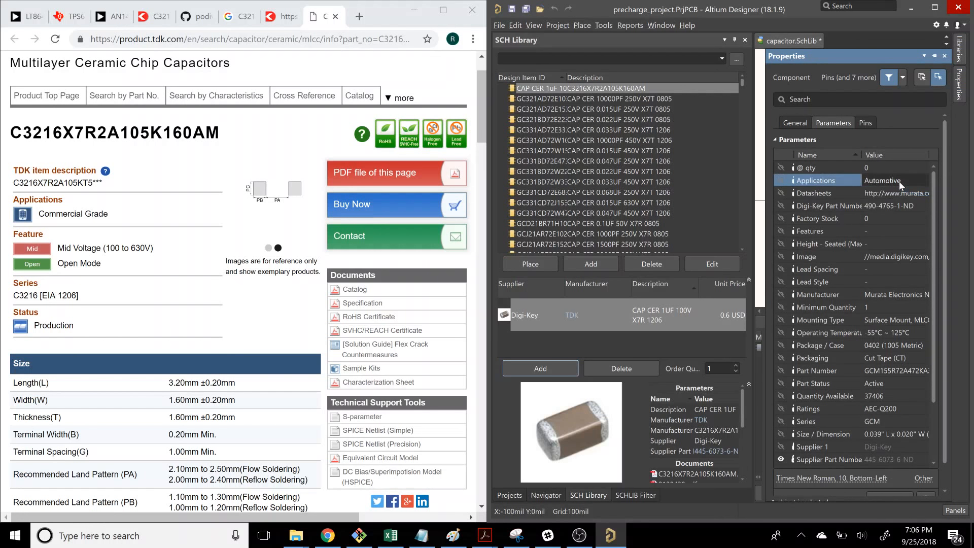
pyautogui.write('Commercial')
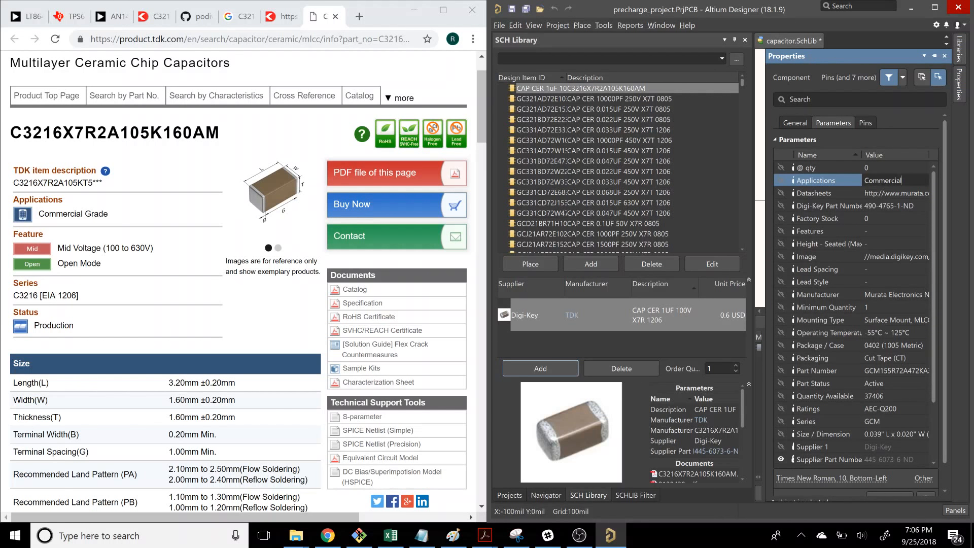
pyautogui.click(888, 168)
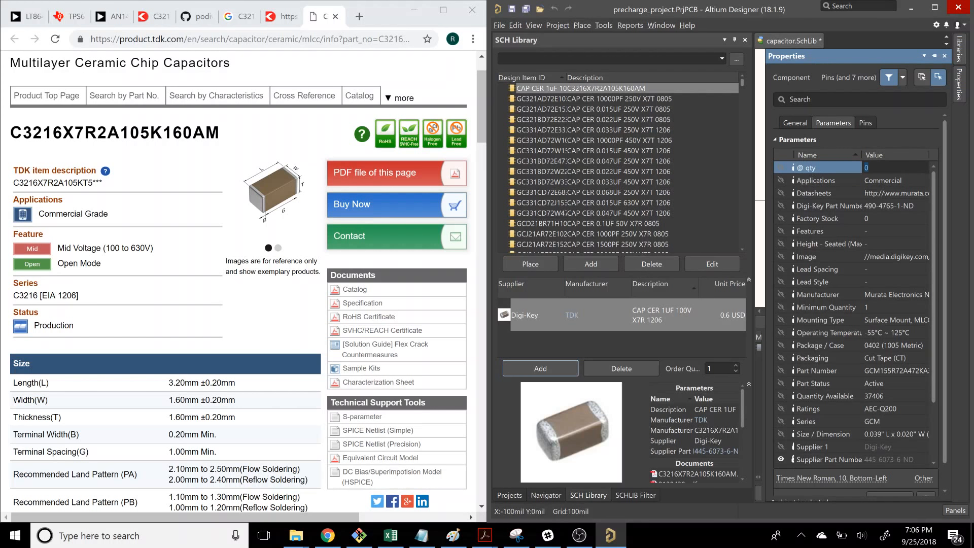
# Step: Replace the Datasheets parameter with the address of the TDK product page for C3216X7R2A105K160AM
pyautogui.click(891, 191)
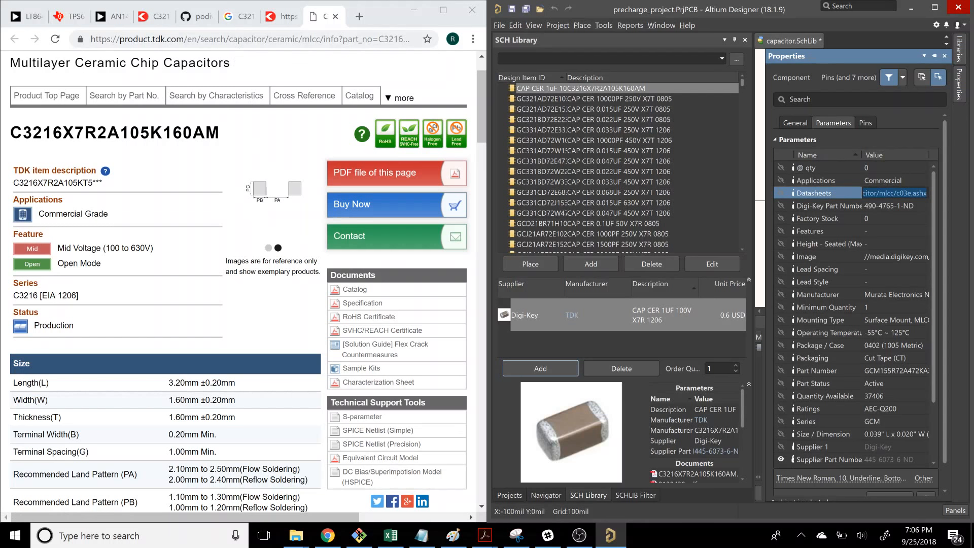
pyautogui.click(239, 40)
pyautogui.tripleClick(239, 46)
pyautogui.hotkey('ctrl', 'c')
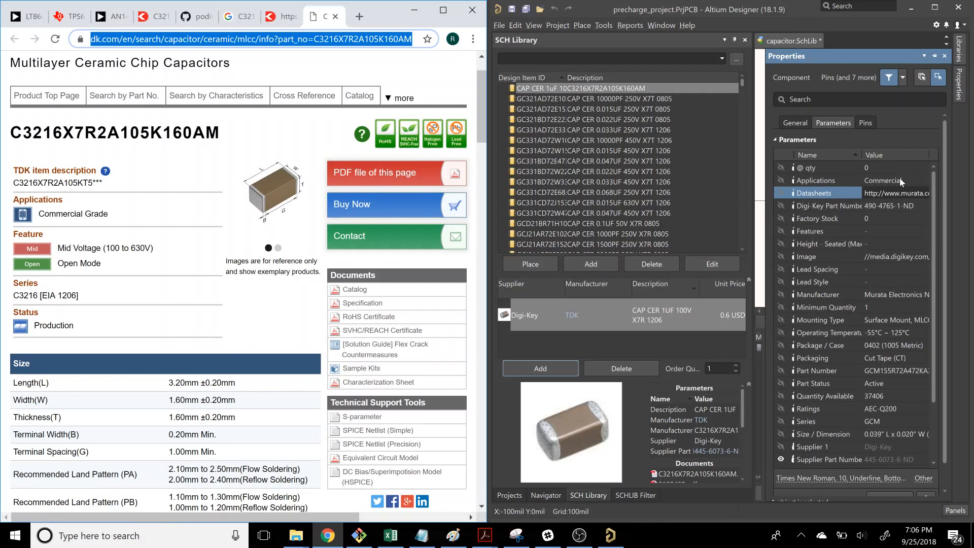
pyautogui.click(896, 193)
pyautogui.hotkey('ctrl', 'v')
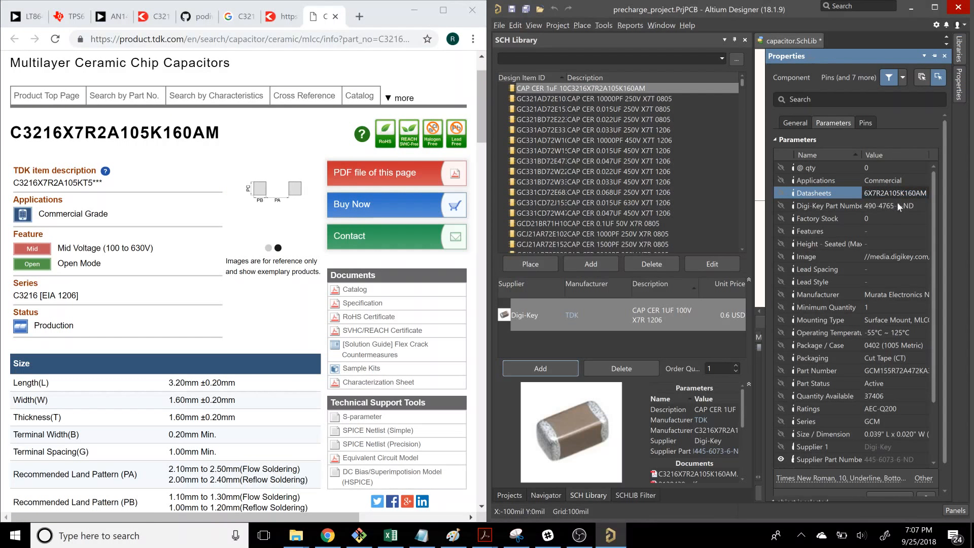
# Step: Check the open Digi-Key and TDK product pages for the capacitor's Digi-Key part number
pyautogui.click(900, 206)
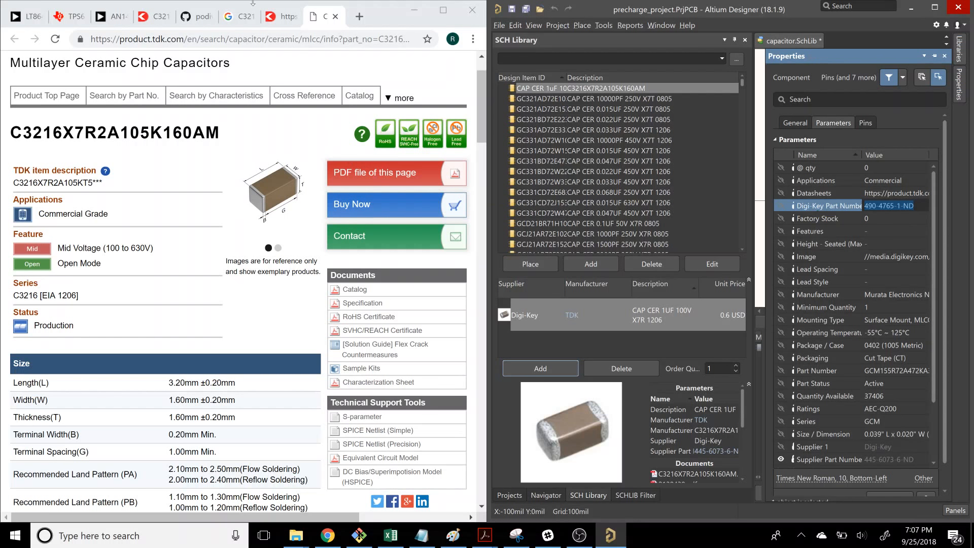
pyautogui.click(285, 17)
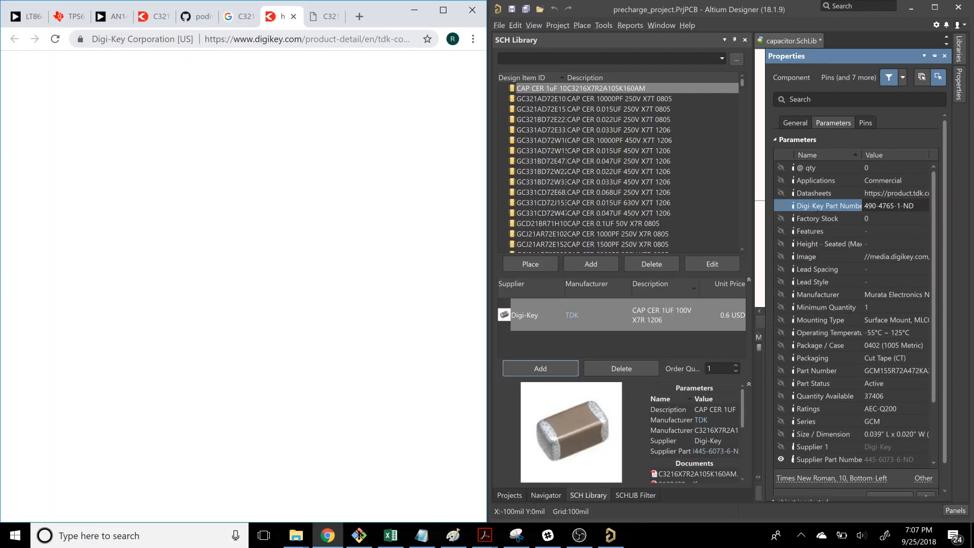
pyautogui.click(325, 17)
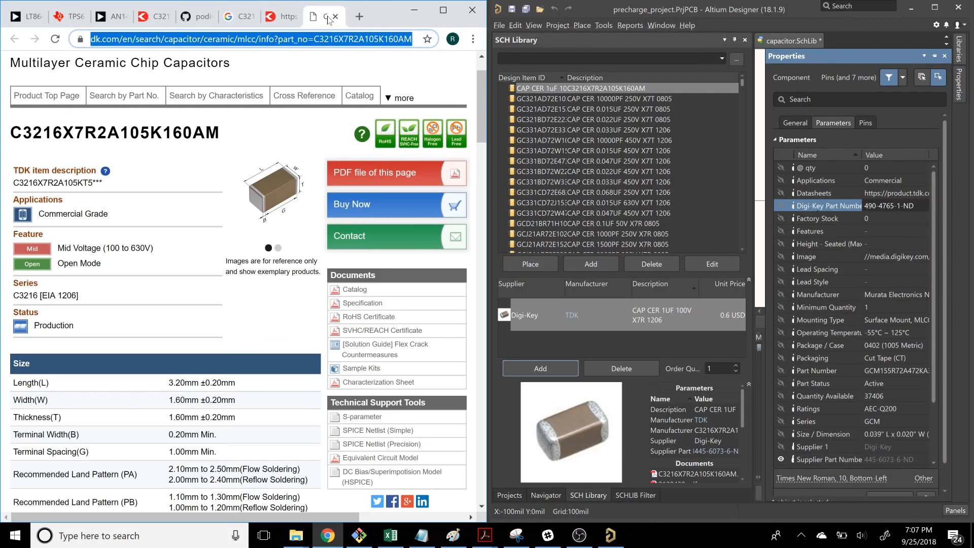
pyautogui.scroll(-2, 308, 289)
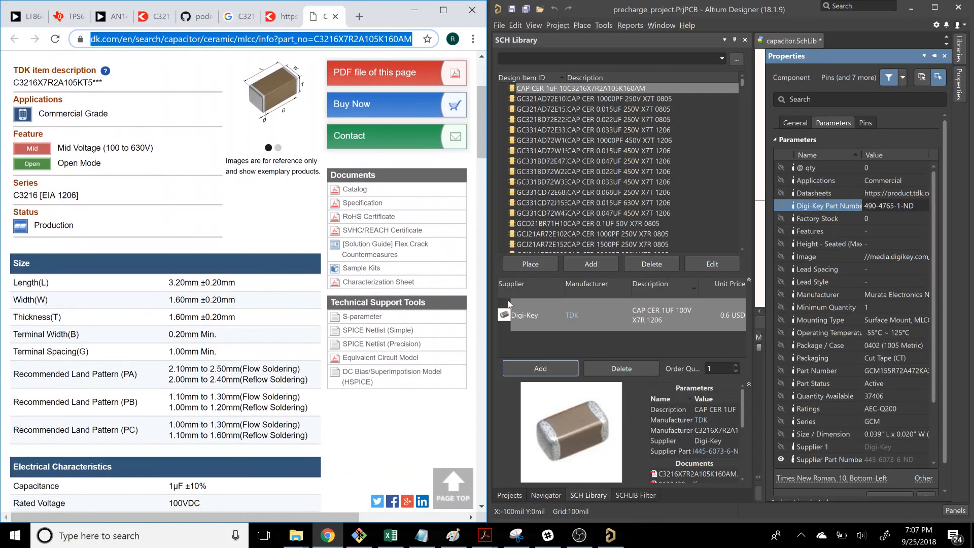
# Step: Clear the values of the Factory Stock, Features, Height - Seated (Max), Lead Spacing and Lead Style parameters
pyautogui.click(885, 217)
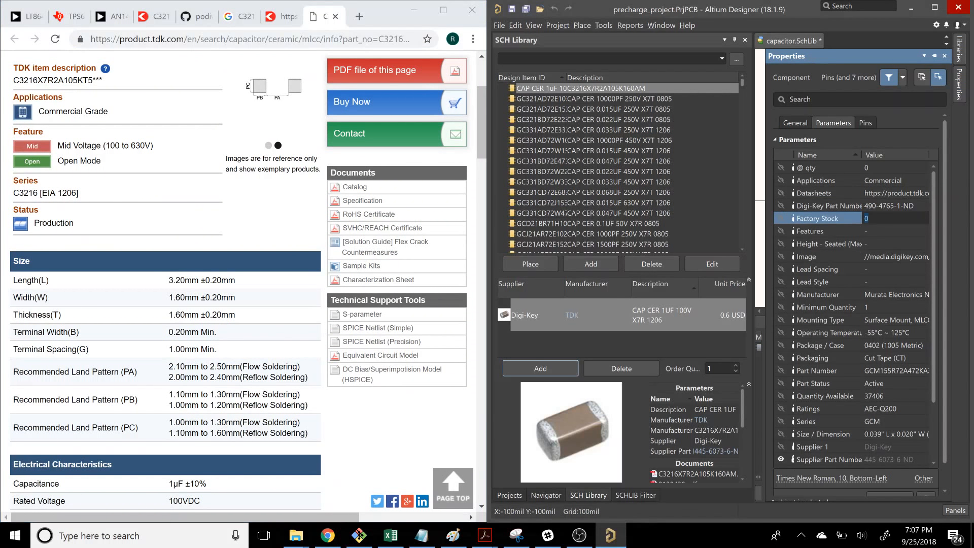
pyautogui.click(885, 232)
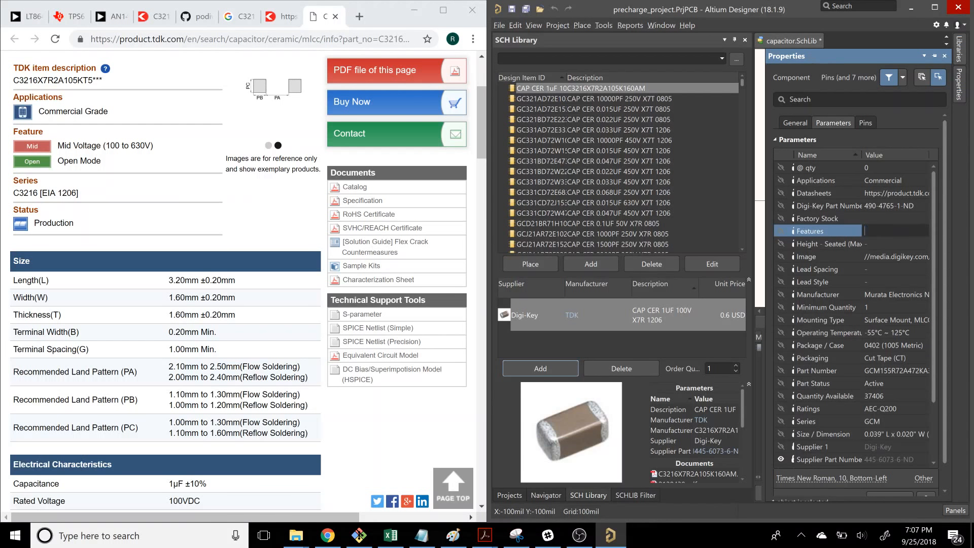
pyautogui.click(885, 245)
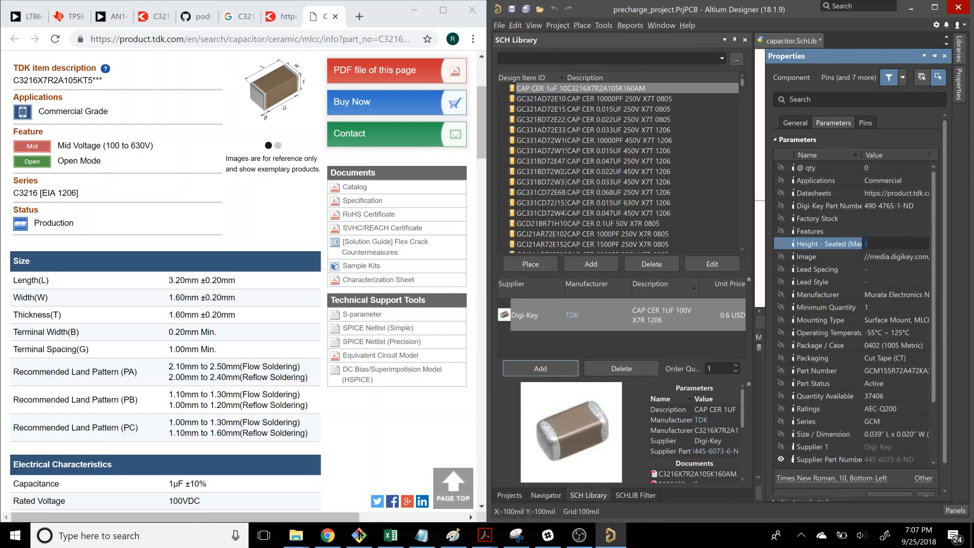
pyautogui.click(884, 256)
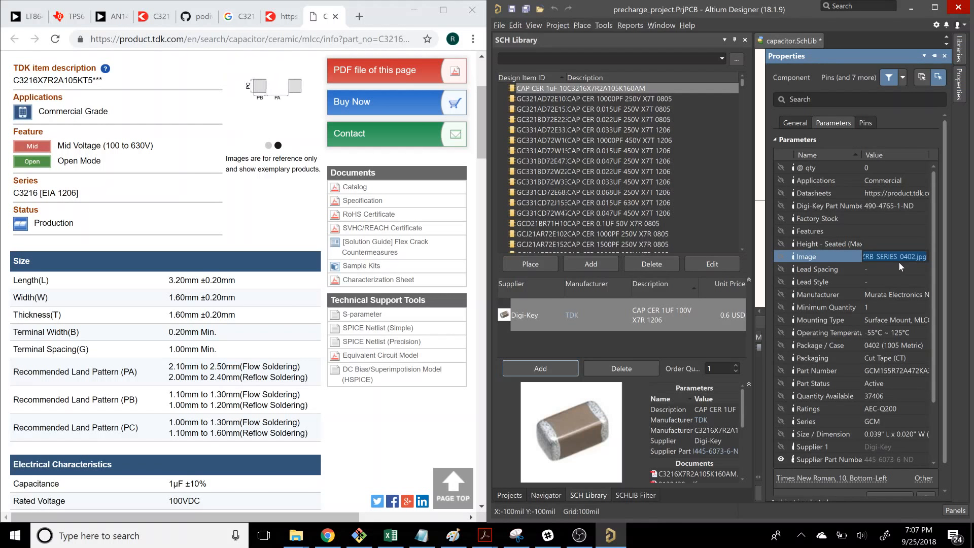
pyautogui.press('BackSpace')
pyautogui.hotkey('ctrl', 'v')
pyautogui.click(899, 270)
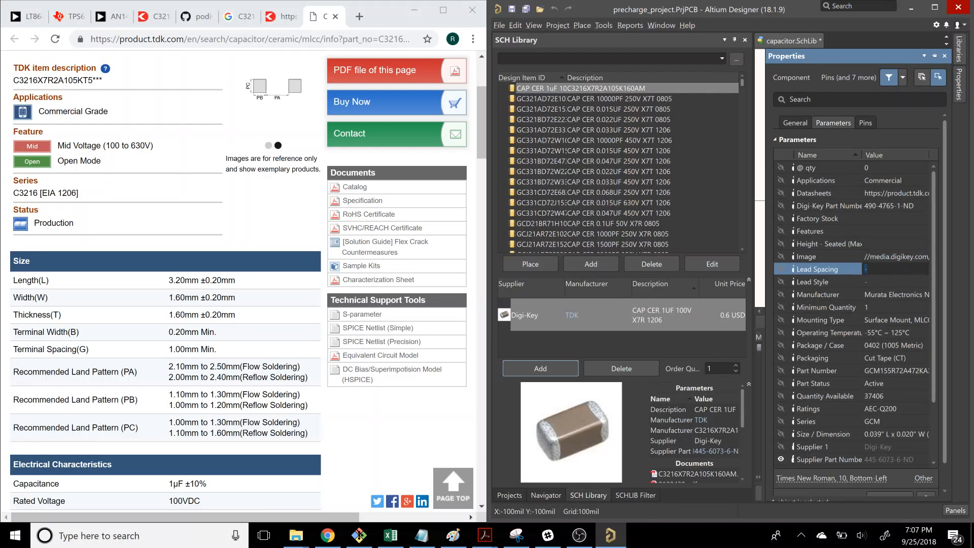
pyautogui.click(898, 282)
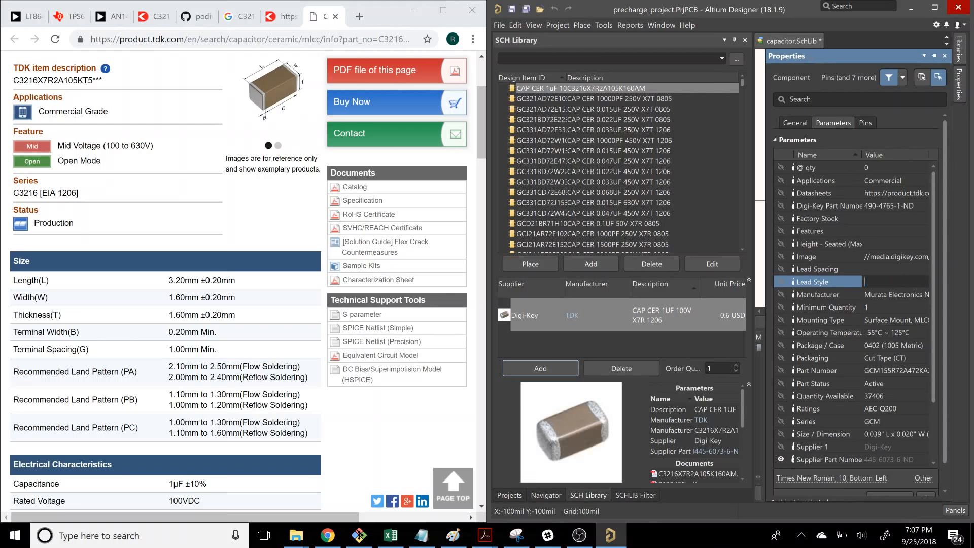
# Step: Set the Manufacturer parameter to TDK Corporation
pyautogui.click(898, 295)
pyautogui.write('TDK')
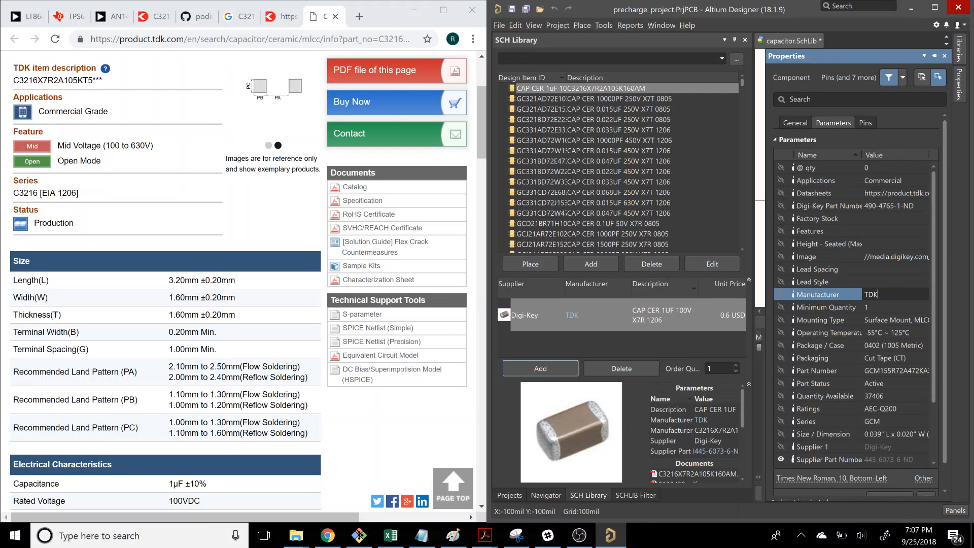
pyautogui.write(' Corporation')
pyautogui.click(891, 310)
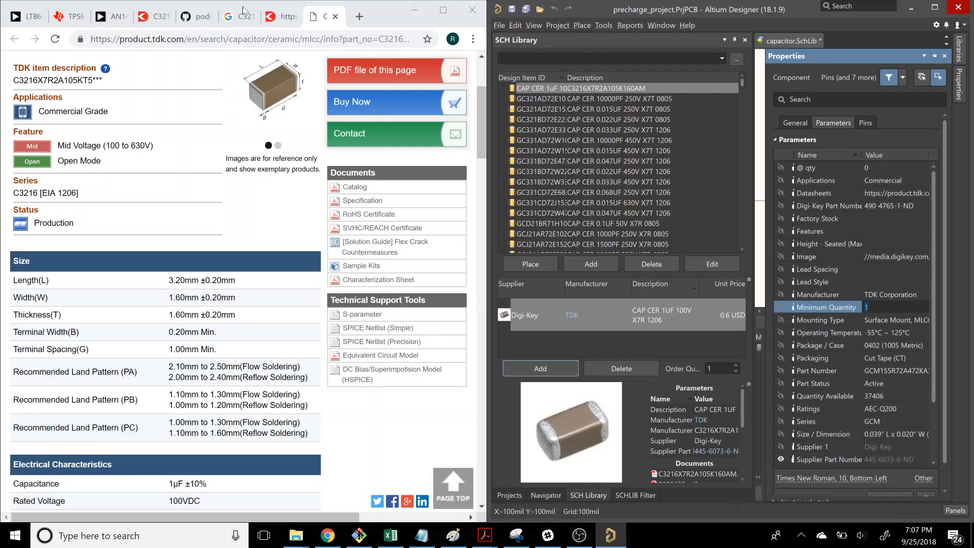
# Step: Examine the Digi-Key and TDK product pages for the capacitor's minimum quantity and mounting type
pyautogui.click(282, 16)
pyautogui.click(320, 18)
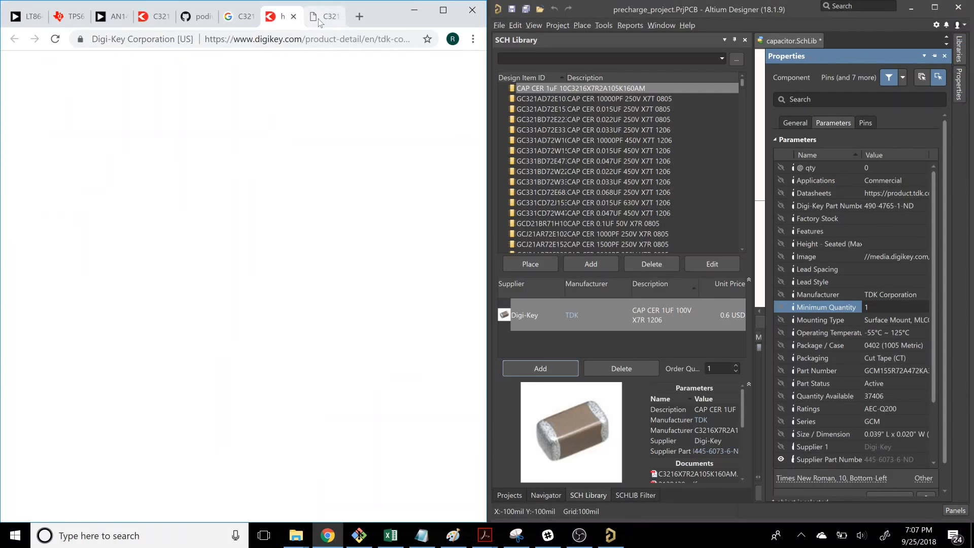
pyautogui.click(881, 322)
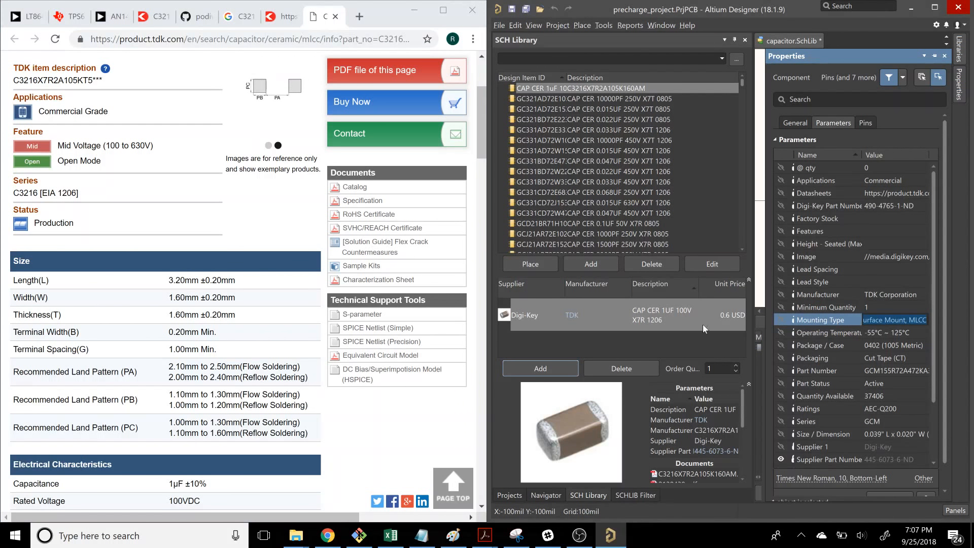
pyautogui.click(248, 400)
pyautogui.scroll(-3, 249, 400)
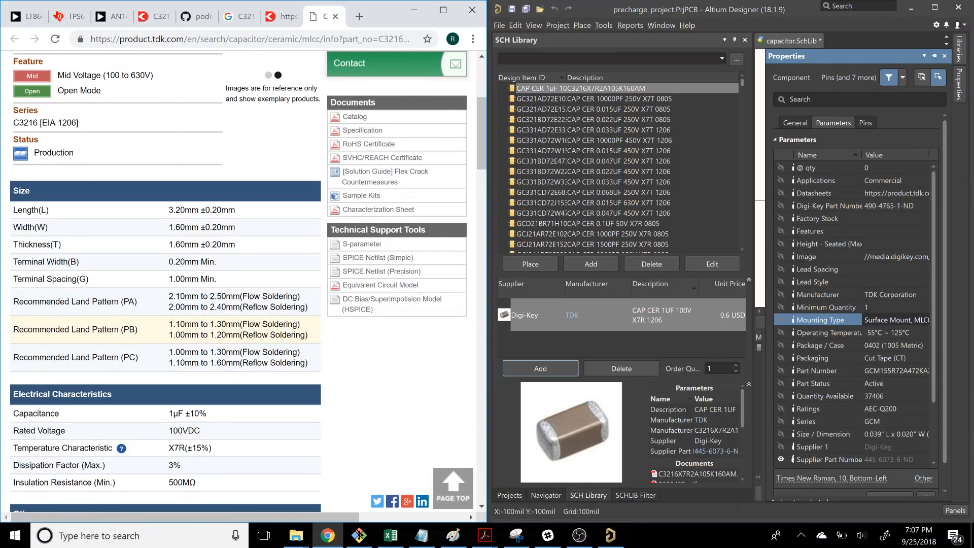
pyautogui.scroll(-5, 249, 400)
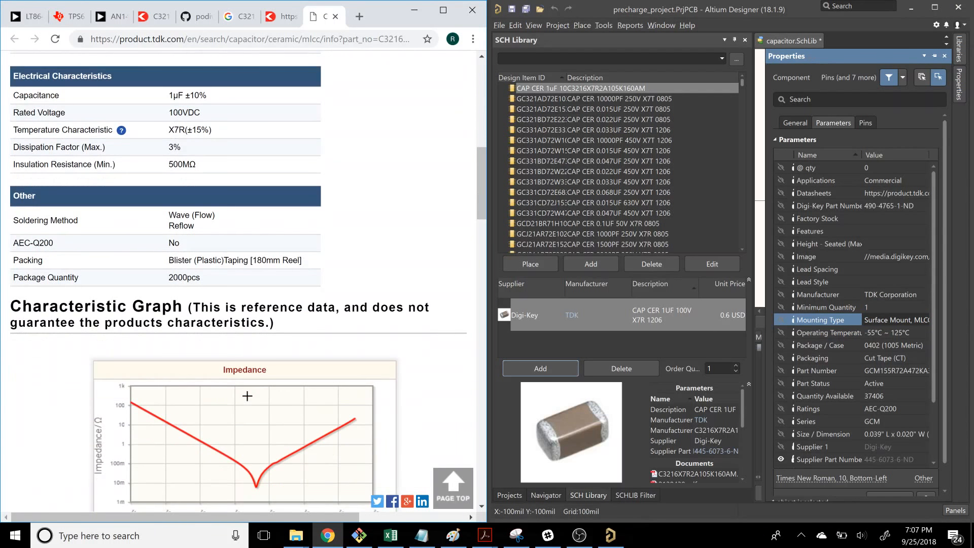
pyautogui.scroll(-14, 247, 396)
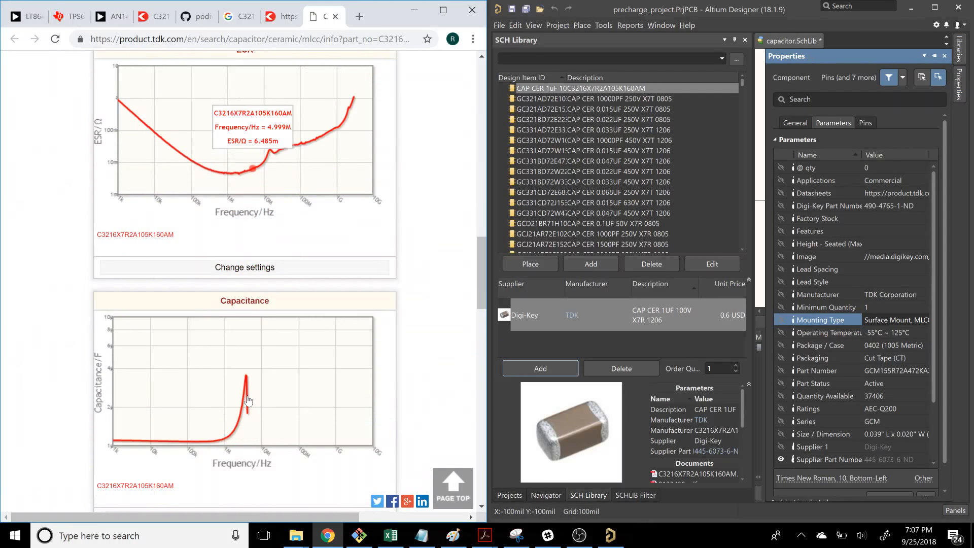
# Step: Examine the capacitance-versus-temperature graph on the TDK page, reading the 50 V DC bias curve at both temperature extremes
pyautogui.scroll(-14, 247, 401)
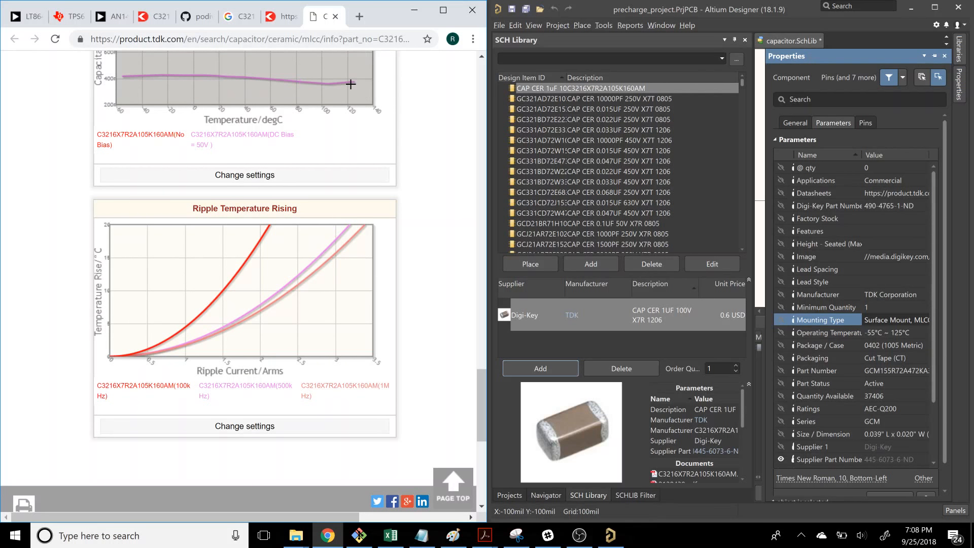
pyautogui.scroll(1, 355, 81)
pyautogui.scroll(3, 355, 80)
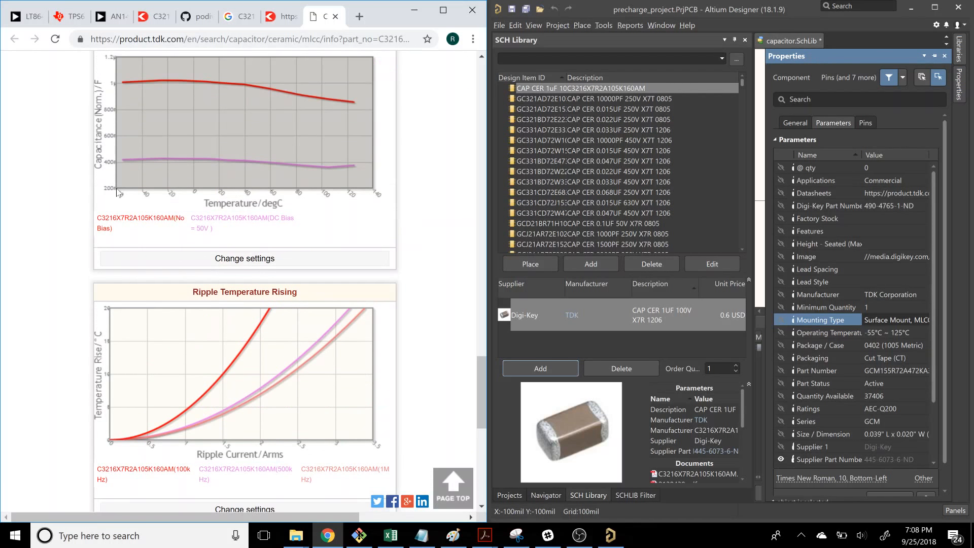
pyautogui.moveTo(125, 161)
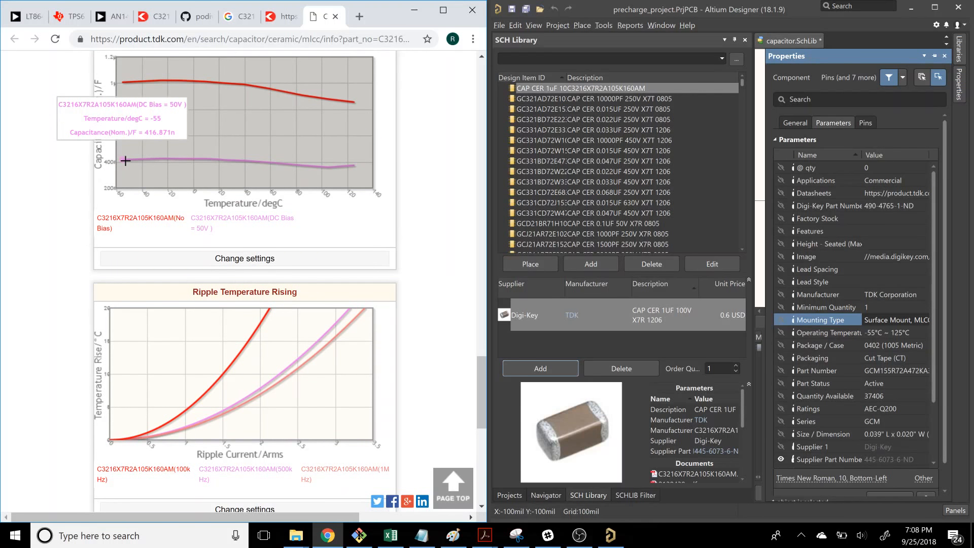
pyautogui.moveTo(356, 168)
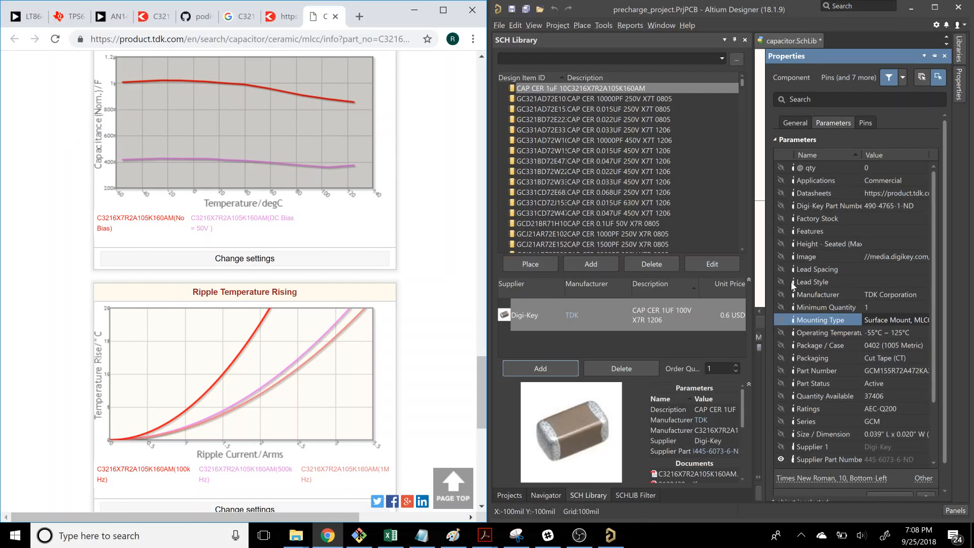
# Step: Set the capacitor's Package / Case parameter to 1206
pyautogui.click(900, 347)
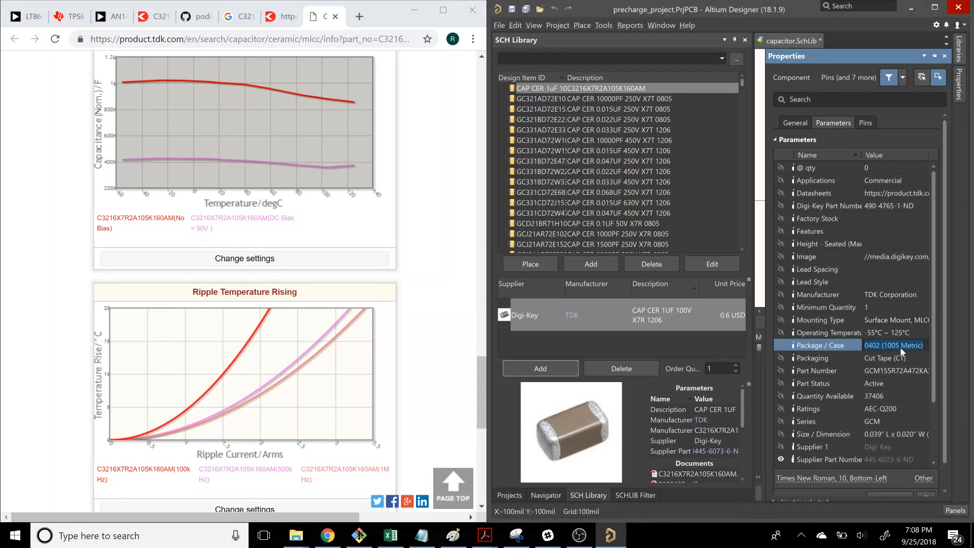
pyautogui.press('Down')
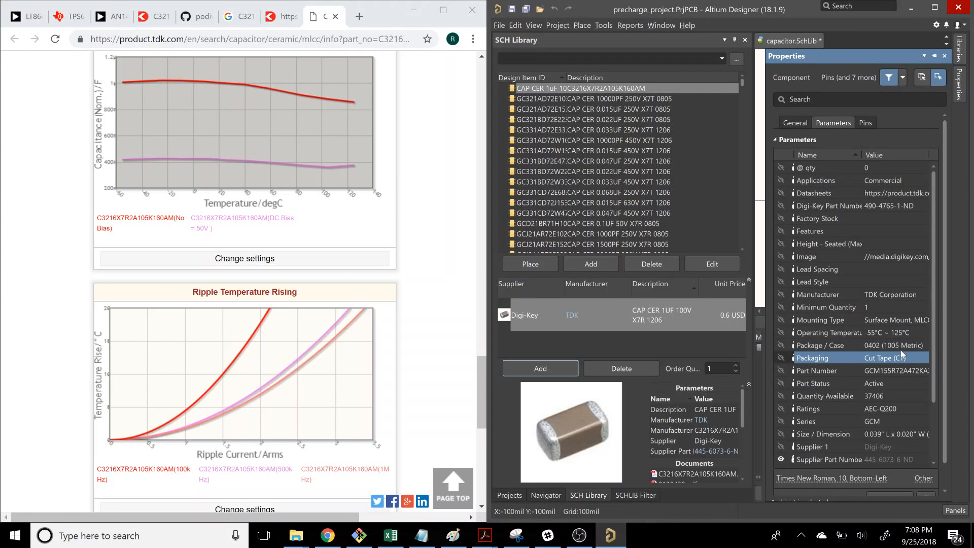
pyautogui.doubleClick(903, 346)
pyautogui.press('BackSpace')
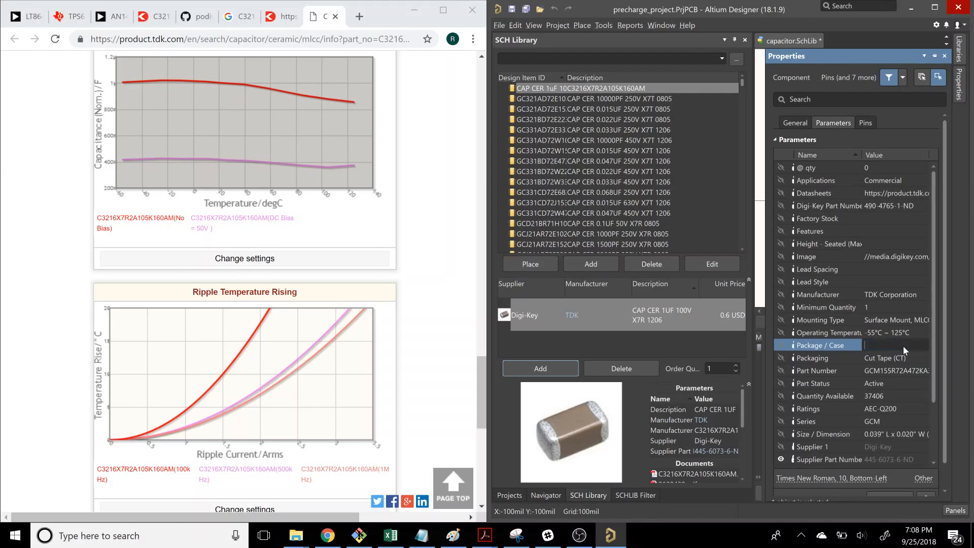
pyautogui.write('1206')
# Step: Clear the Packaging parameter and replace the Part Number value with C3216X7R2A105K160AM copied from the TDK product page
pyautogui.click(911, 360)
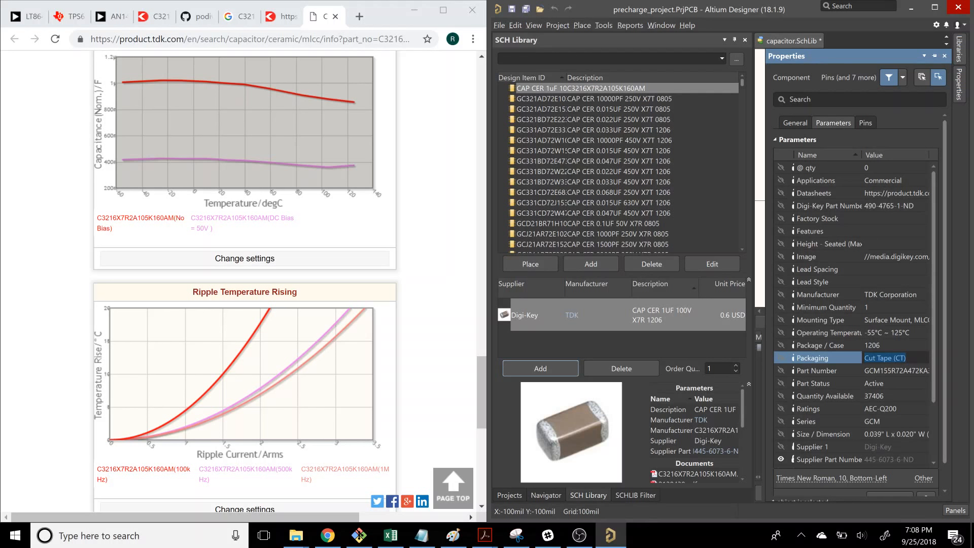
pyautogui.click(461, 274)
pyautogui.scroll(20, 461, 274)
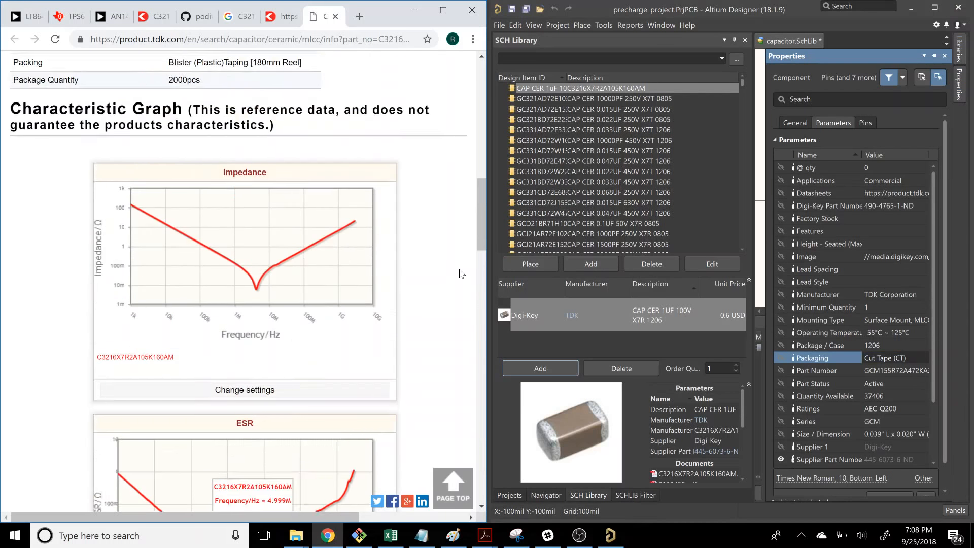
pyautogui.scroll(15, 461, 274)
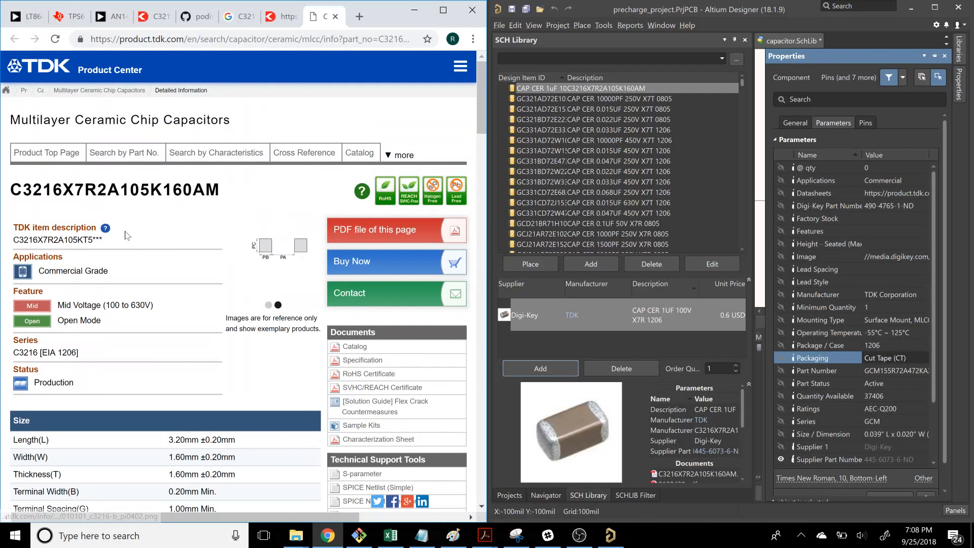
pyautogui.doubleClick(91, 190)
pyautogui.hotkey('ctrl', 'c')
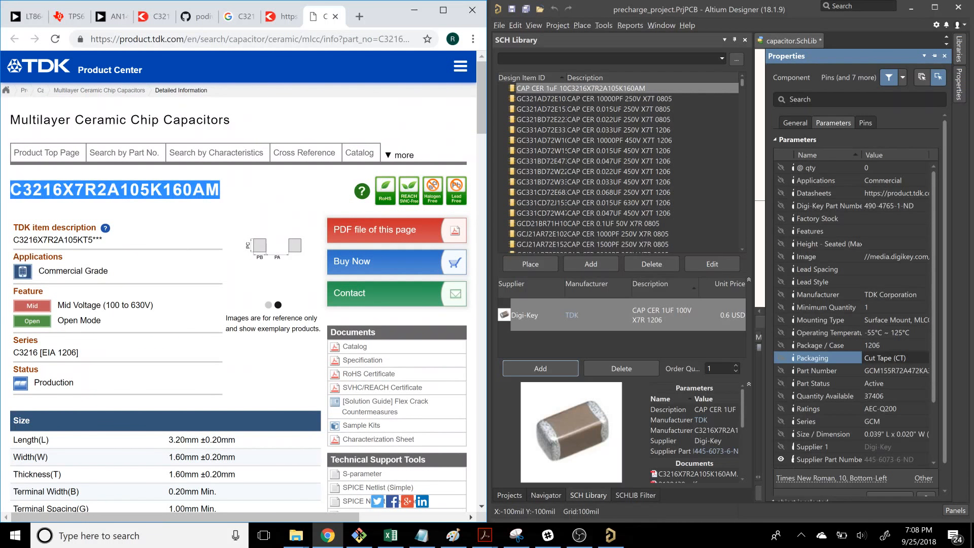
pyautogui.click(916, 360)
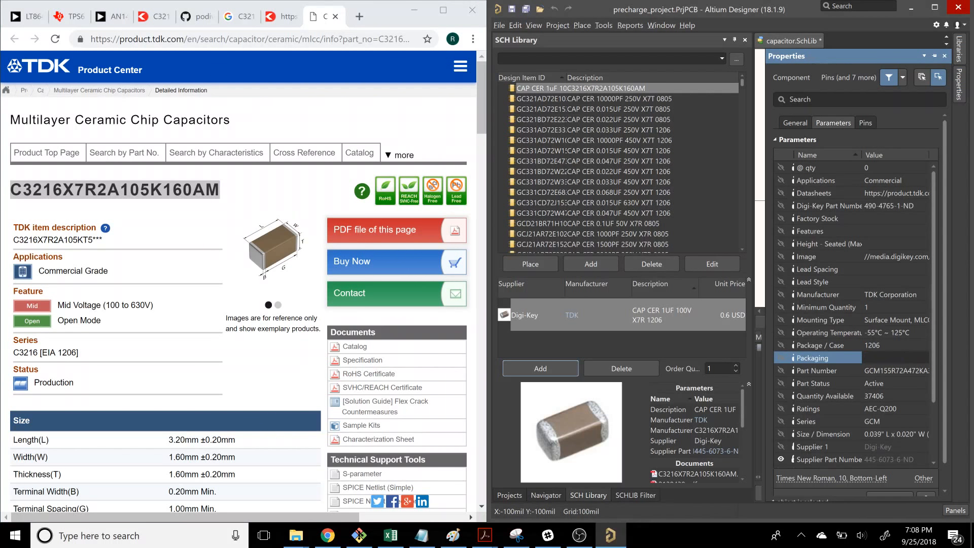
pyautogui.click(909, 369)
pyautogui.hotkey('ctrl', 'v')
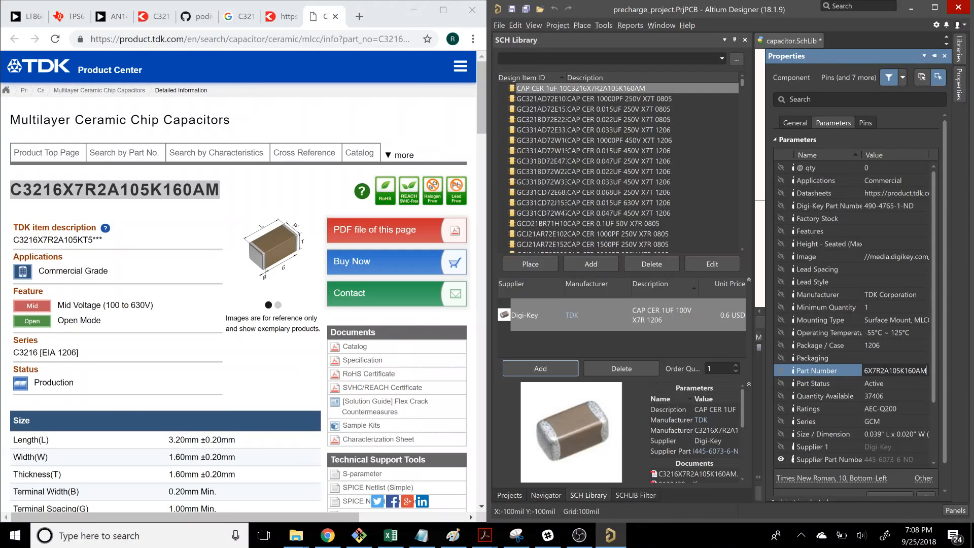
# Step: Compare the Part Status parameter with the production status given on the TDK product page
pyautogui.click(903, 384)
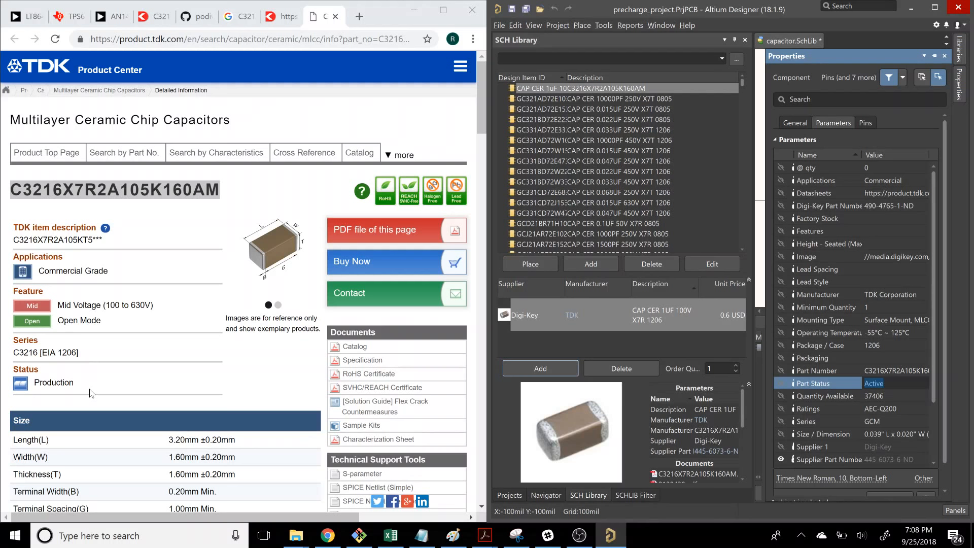
pyautogui.click(22, 386)
pyautogui.click(33, 383)
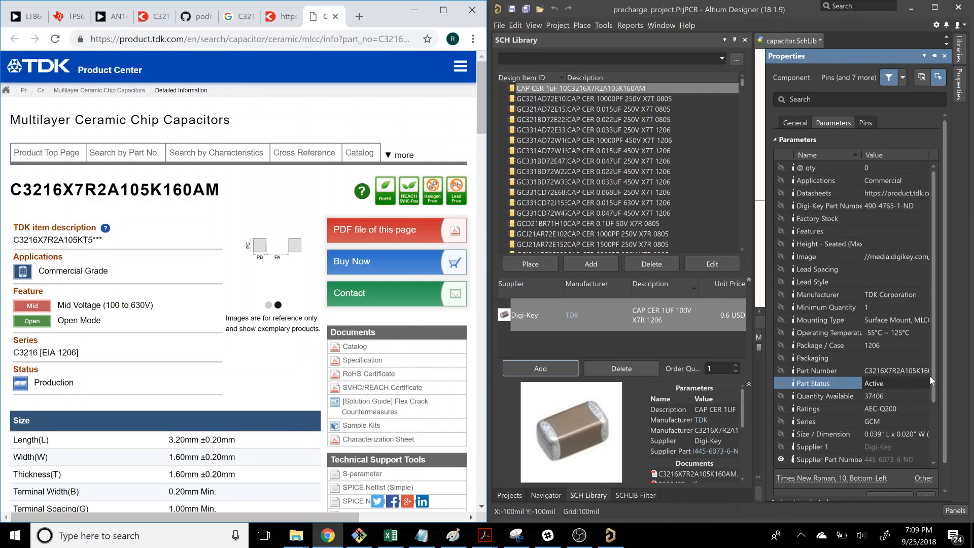
# Step: Look through the remaining parameters and the supplier part's documents and pricing, and maximize the Altium Designer window
pyautogui.moveTo(936, 385); pyautogui.dragTo(939, 421)
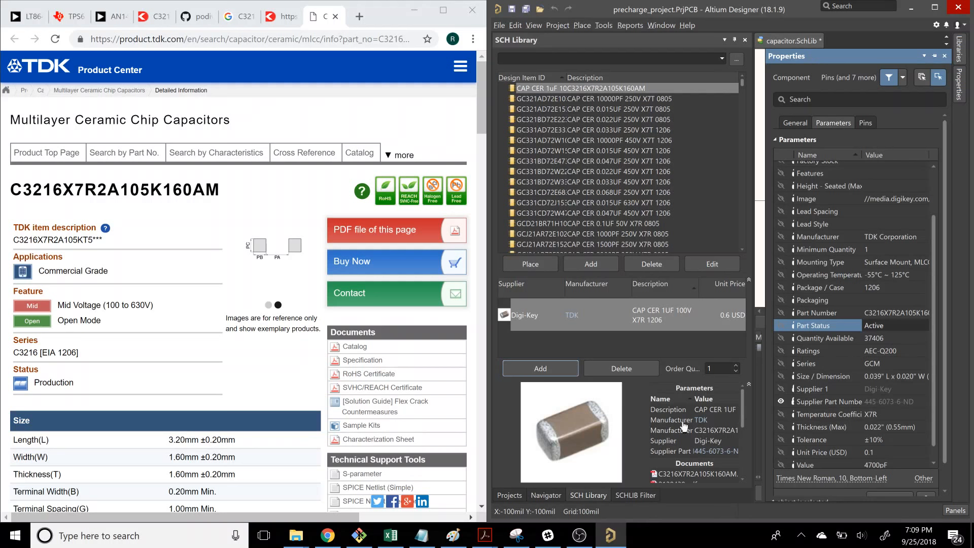
pyautogui.scroll(-3, 683, 421)
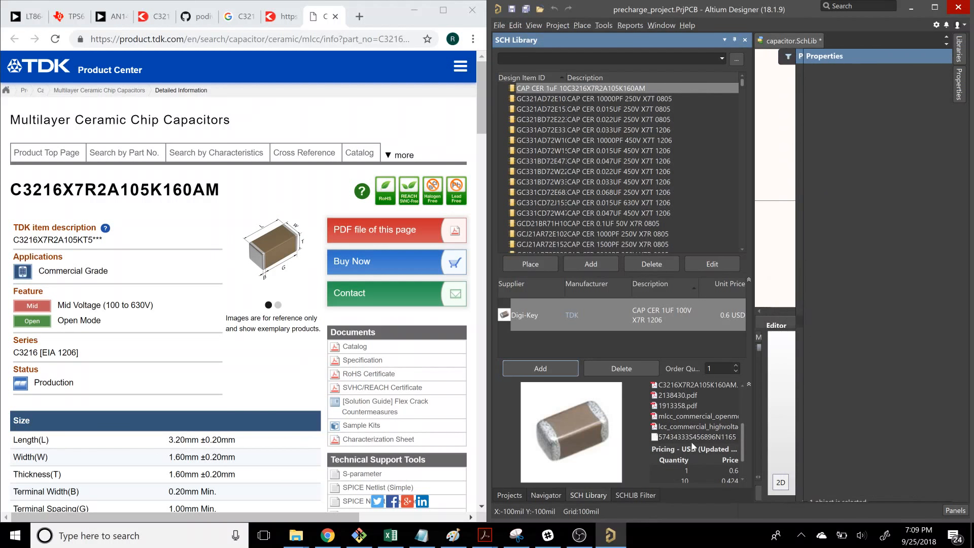
pyautogui.scroll(-1, 687, 437)
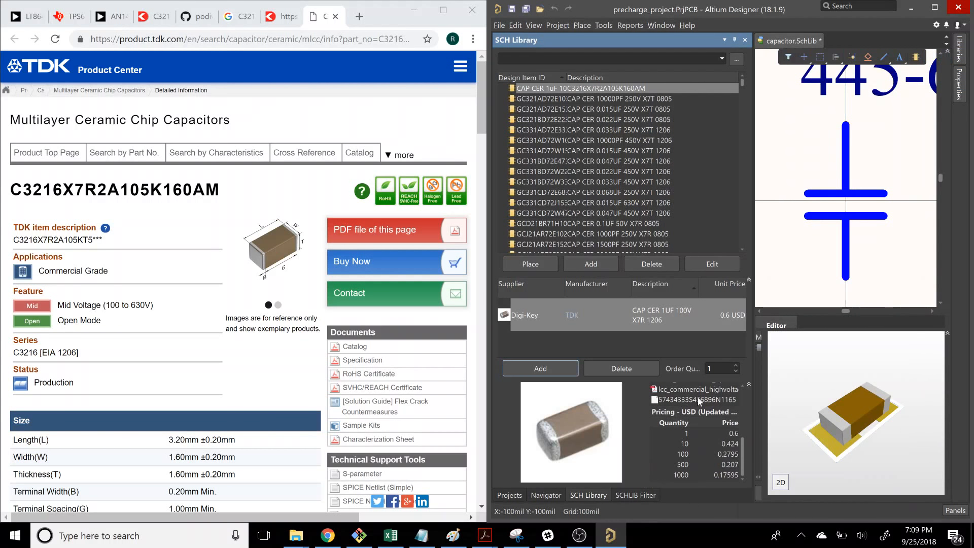
pyautogui.click(935, 7)
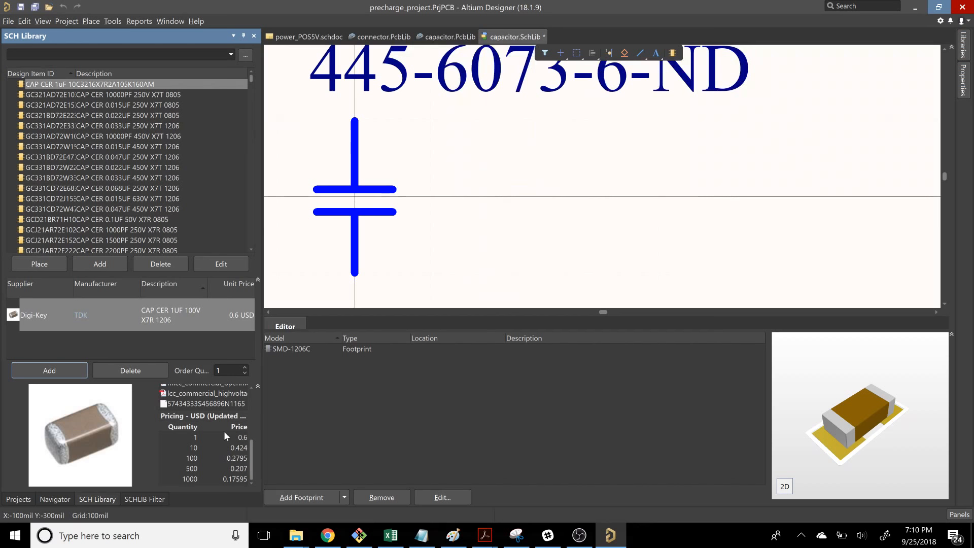
# Step: Review the Digi-Key part's parameters, documents and price breaks in a temporarily widened SCH Library panel
pyautogui.moveTo(261, 416); pyautogui.dragTo(493, 414)
pyautogui.scroll(1, 415, 419)
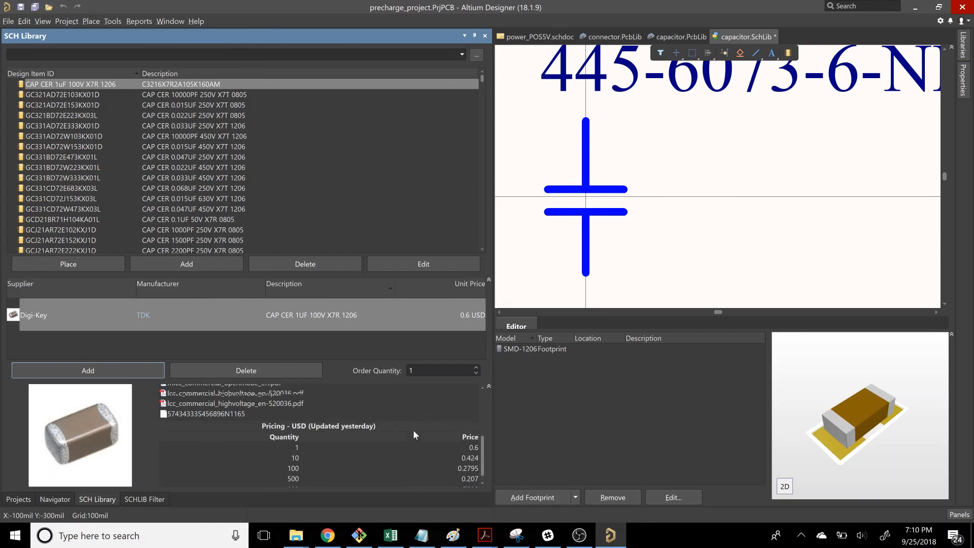
pyautogui.scroll(5, 414, 430)
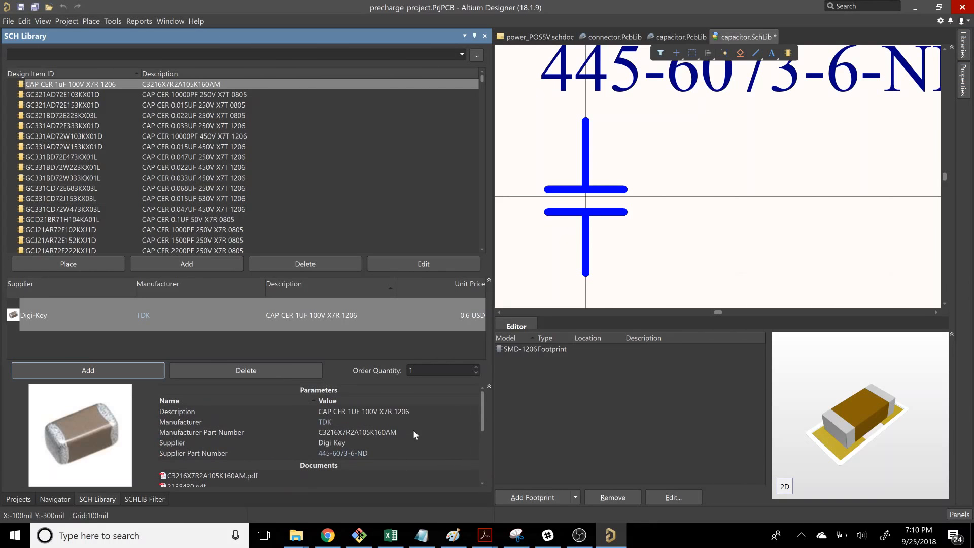
pyautogui.scroll(-5, 413, 430)
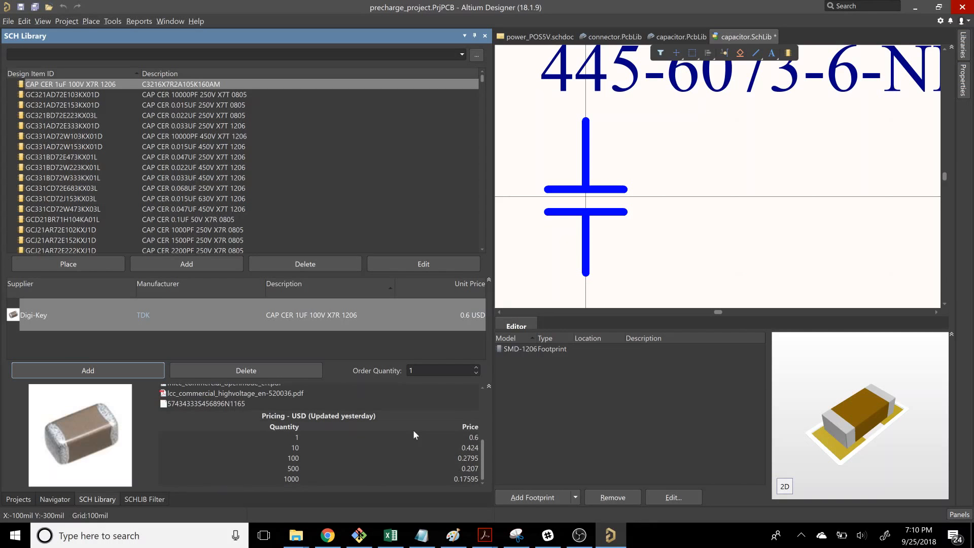
pyautogui.scroll(5, 414, 430)
pyautogui.scroll(-3, 413, 430)
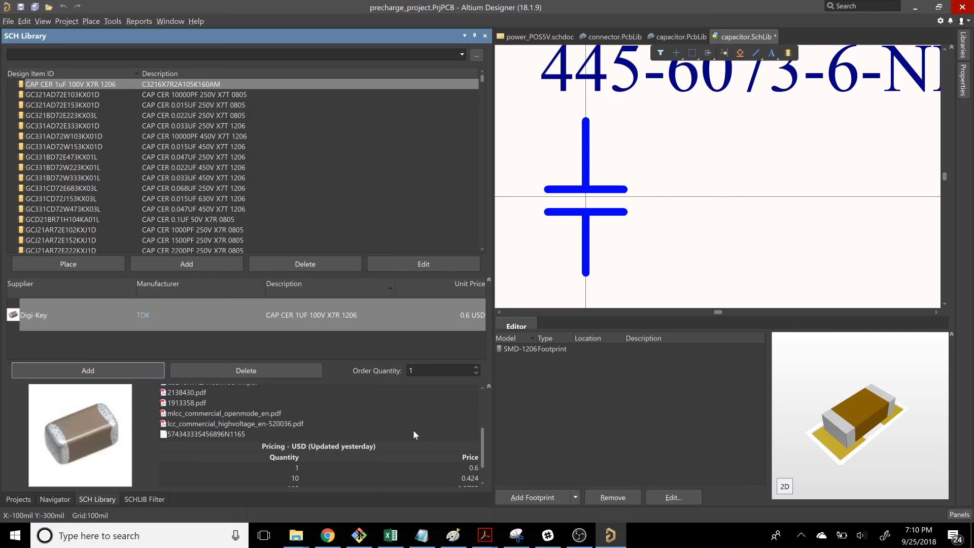
pyautogui.scroll(-1, 413, 430)
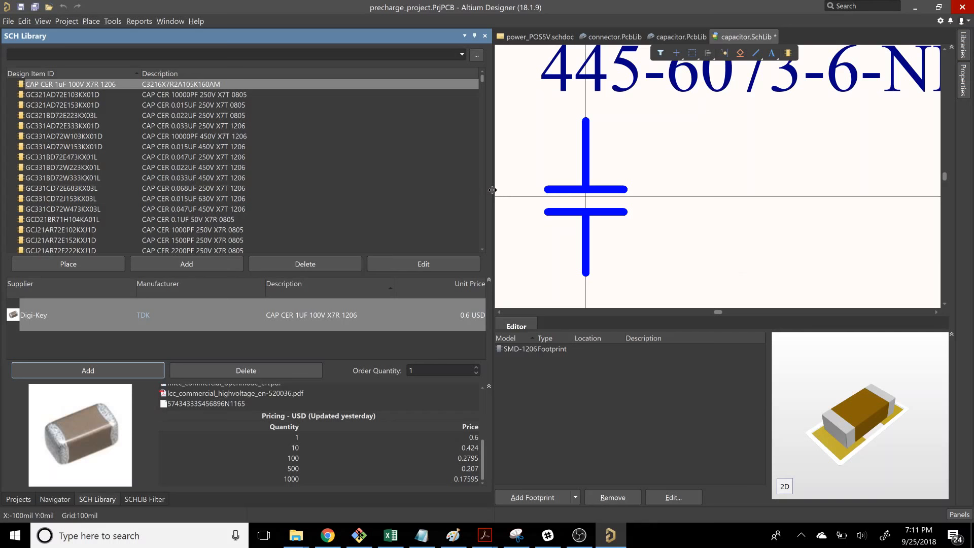
pyautogui.moveTo(493, 189); pyautogui.dragTo(163, 173)
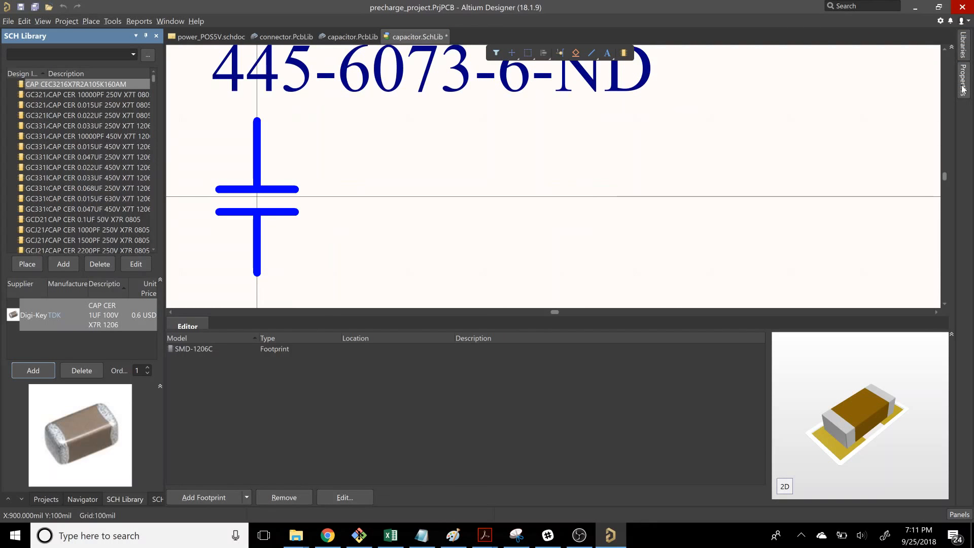
# Step: Clear the Quantity Available parameter in the capacitor's properties
pyautogui.click(963, 89)
pyautogui.scroll(-1, 859, 290)
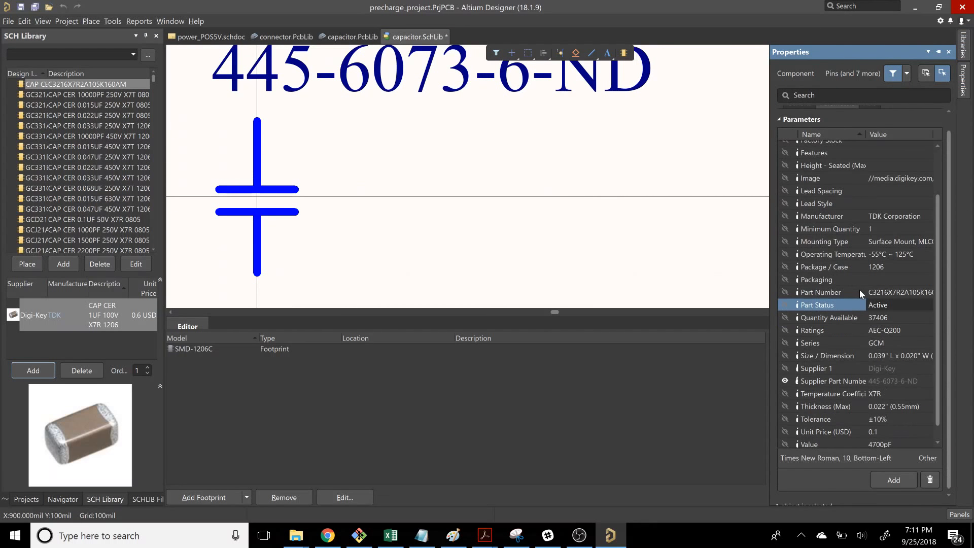
pyautogui.click(895, 318)
pyautogui.press('BackSpace')
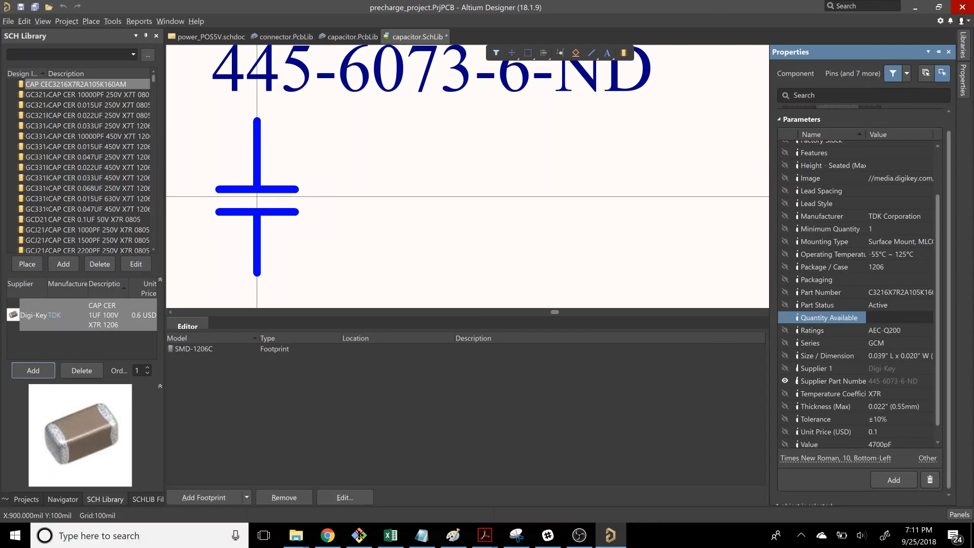
# Step: Replace the Series parameter with C3216, checking the part number in the supplier details of the slightly widened library panel
pyautogui.click(897, 344)
pyautogui.press('BackSpace')
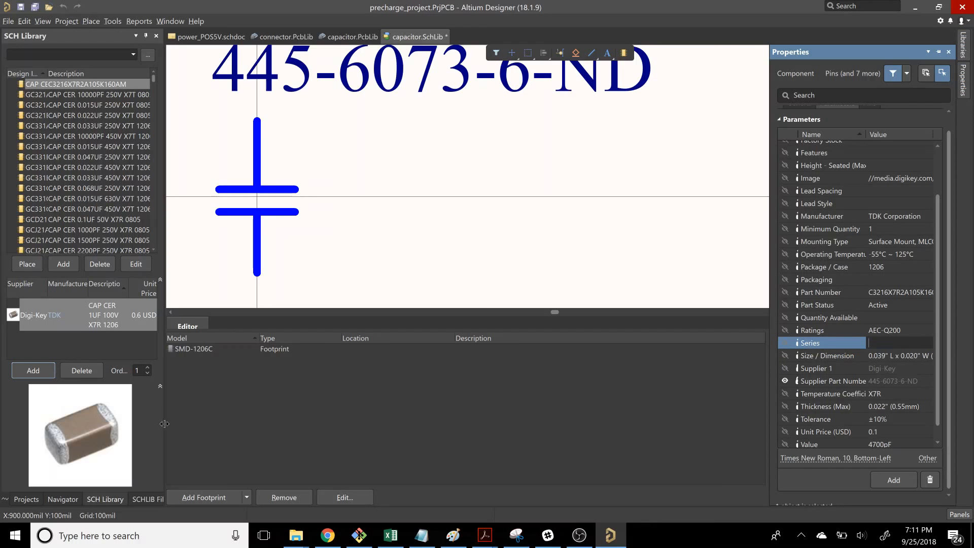
pyautogui.moveTo(164, 429); pyautogui.dragTo(246, 417)
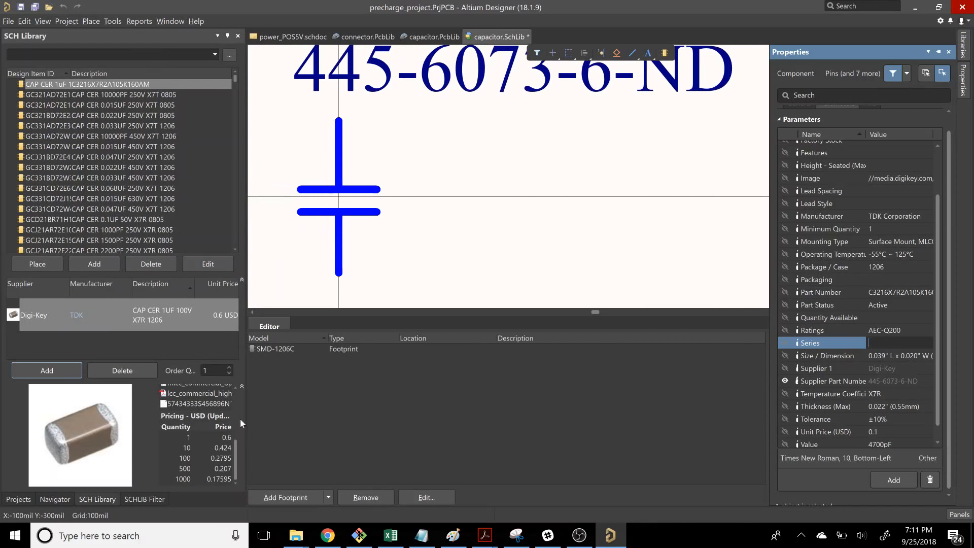
pyautogui.scroll(2, 215, 423)
pyautogui.click(214, 422)
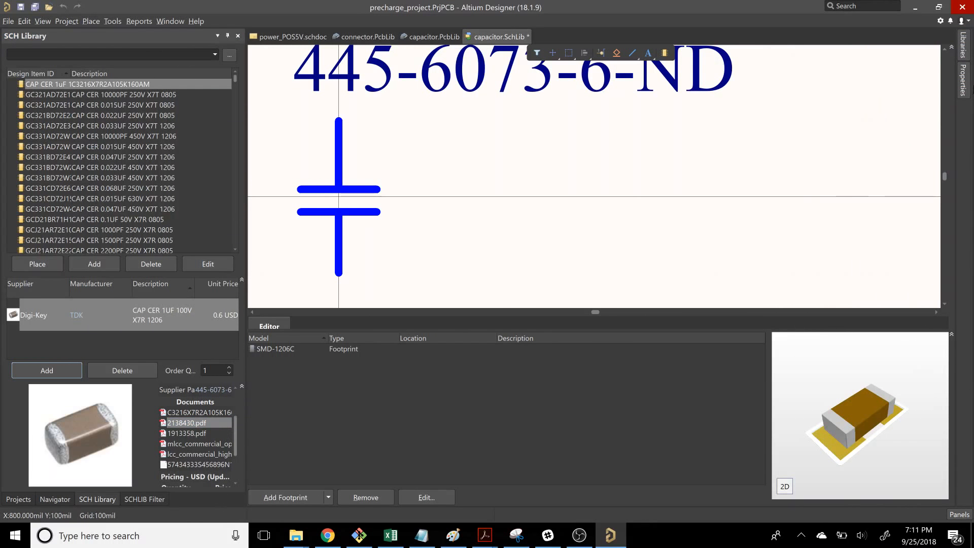
pyautogui.moveTo(962, 79)
pyautogui.click(908, 347)
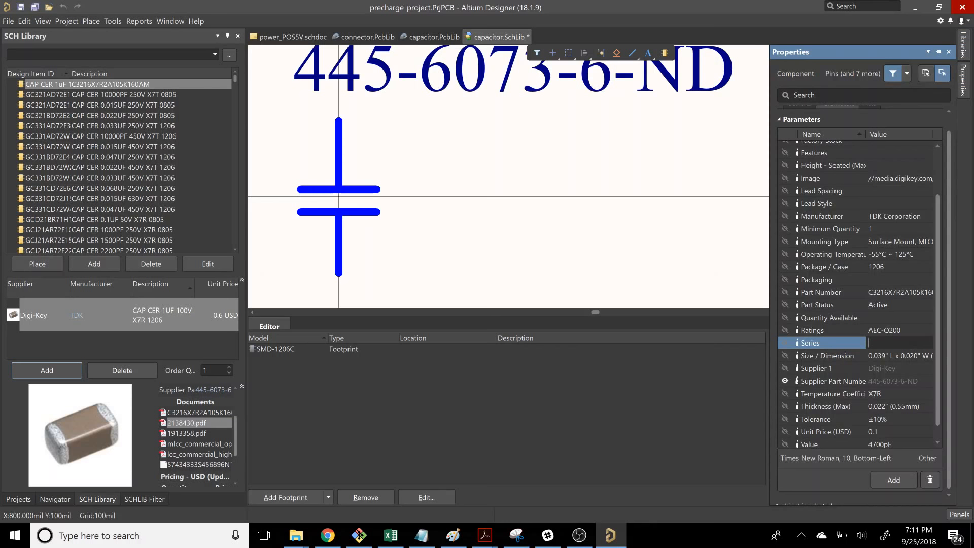
pyautogui.write('C')
pyautogui.write('31')
pyautogui.write('26')
# Step: Clear the Size / Dimension parameter and check the supplier, temperature coefficient and remaining parameters below it
pyautogui.click(917, 357)
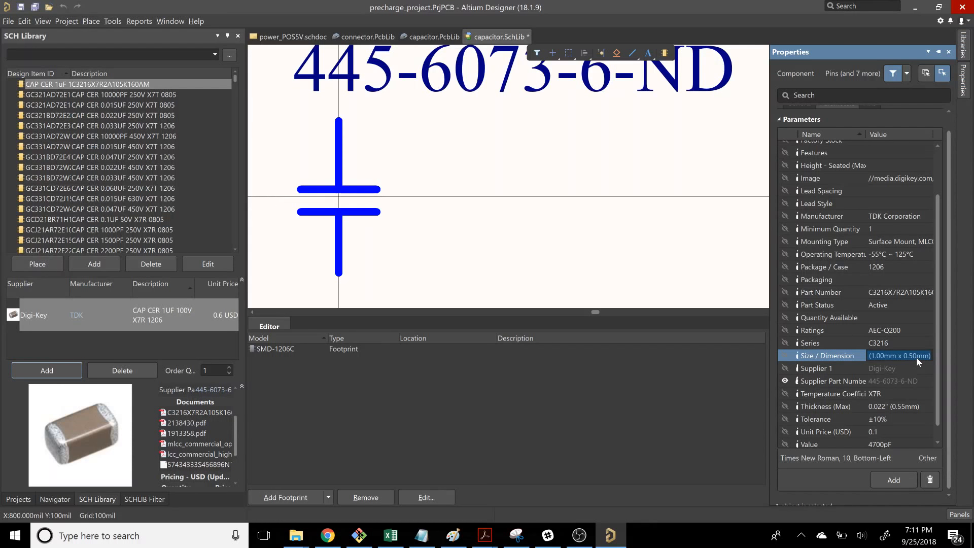
pyautogui.press('BackSpace')
pyautogui.click(904, 370)
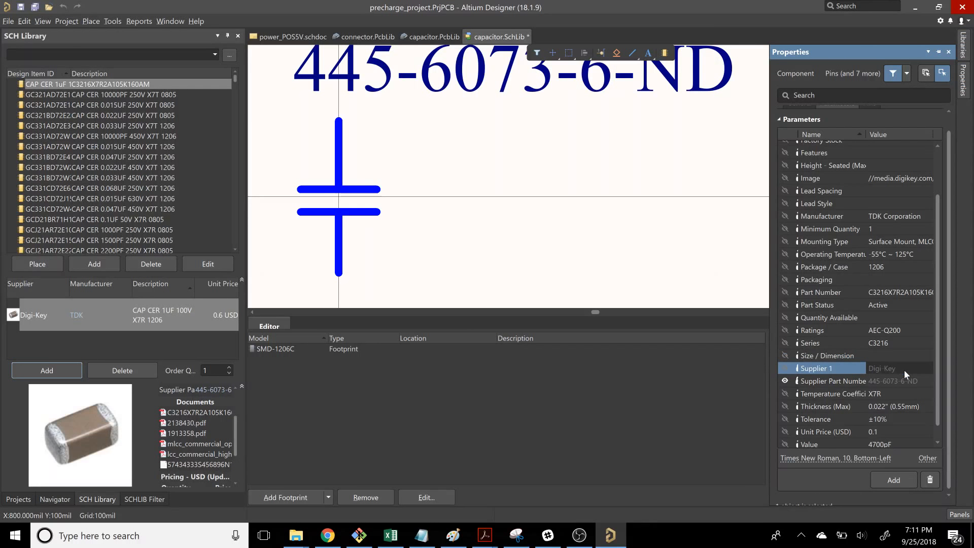
pyautogui.click(904, 379)
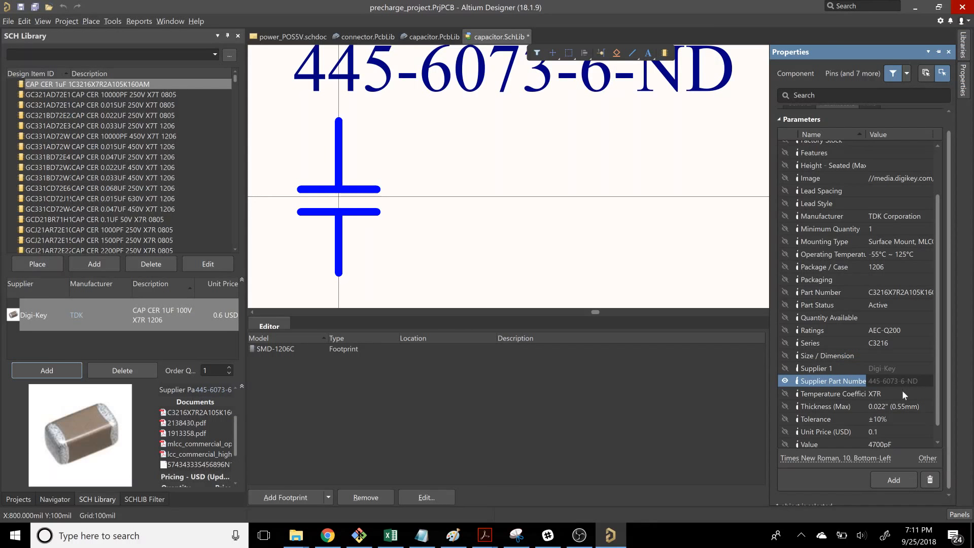
pyautogui.click(903, 394)
pyautogui.scroll(-1, 903, 379)
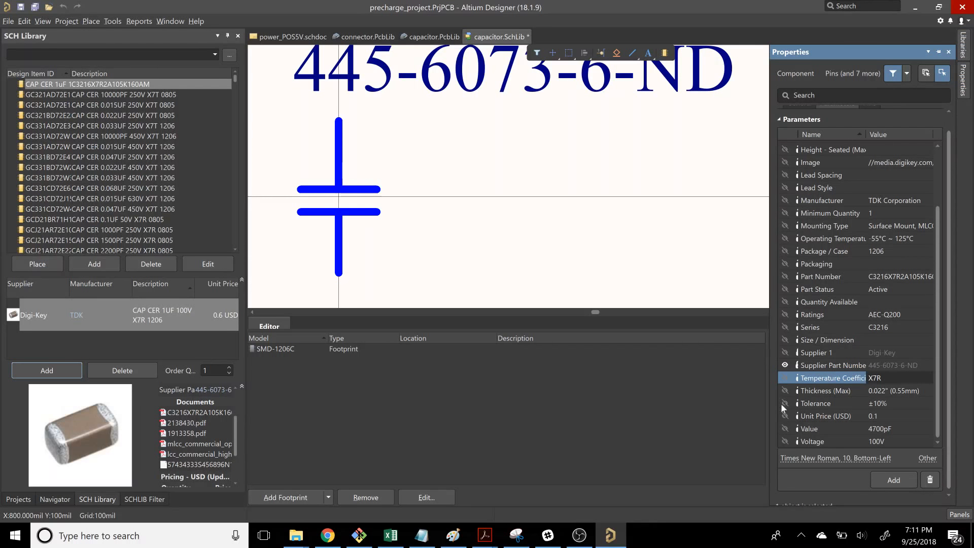
# Step: Look up the thickness on the TDK product page in Chrome and replace the Thickness (Max) parameter in Altium Designer with 1.6mm
pyautogui.click(327, 536)
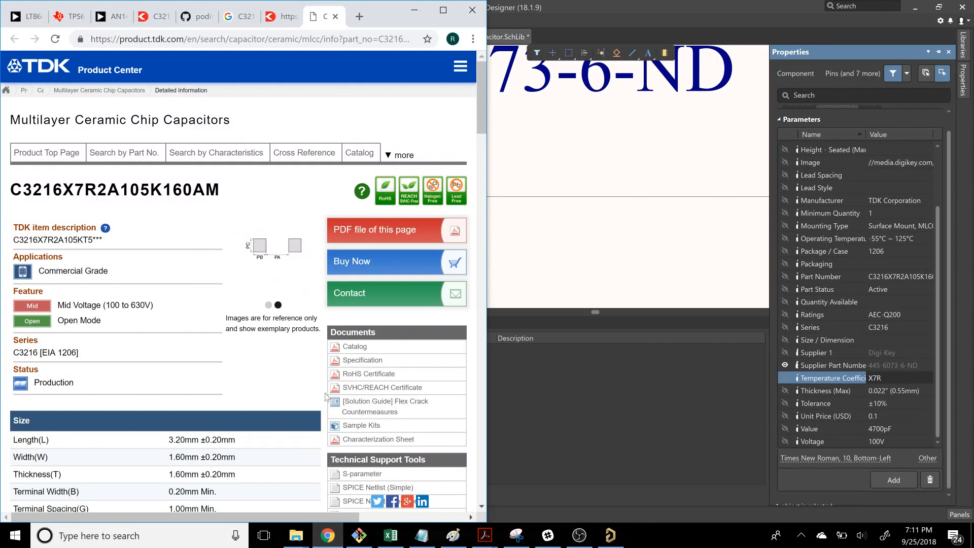
pyautogui.scroll(-1, 327, 394)
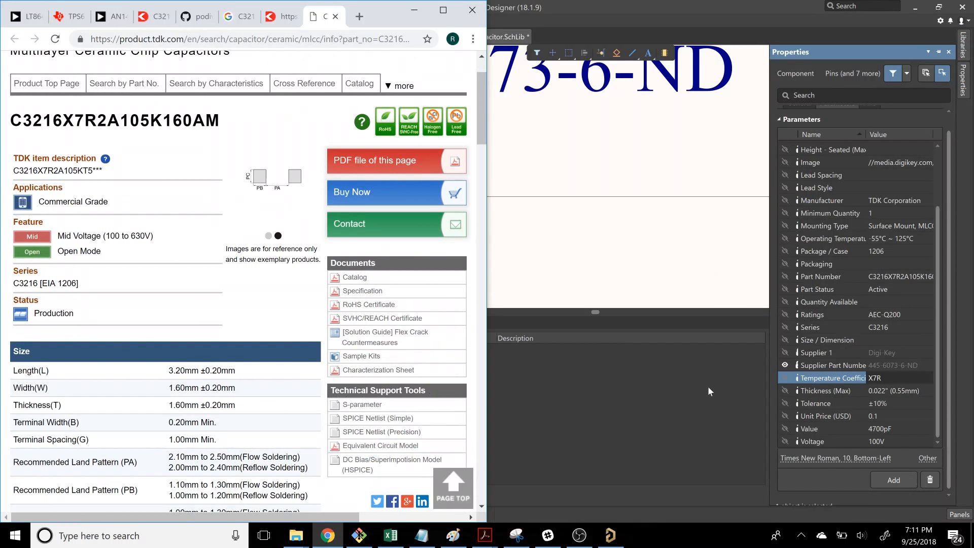
pyautogui.click(885, 390)
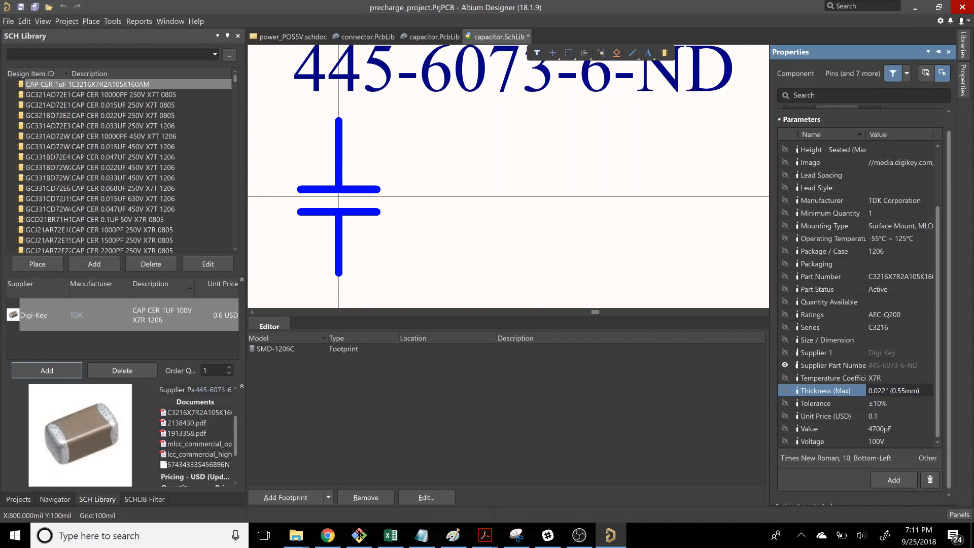
pyautogui.press('Delete')
pyautogui.press('Delete')
pyautogui.press('Delete')
pyautogui.press('Delete')
pyautogui.press('Delete')
pyautogui.press('Delete')
pyautogui.press('Delete')
pyautogui.press('Delete')
pyautogui.press('Delete')
pyautogui.write('1')
pyautogui.press('Right')
pyautogui.write('6')
pyautogui.press('Delete')
pyautogui.press('Delete')
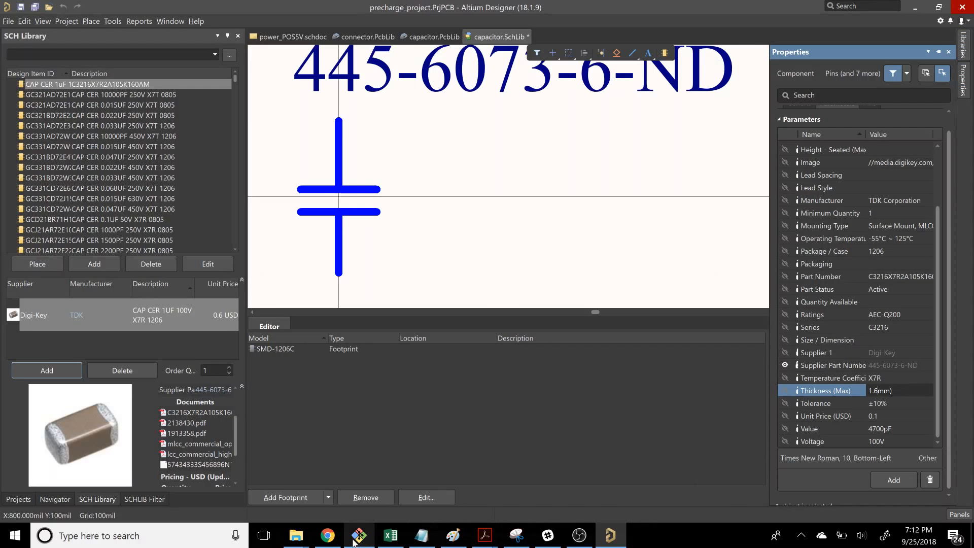
# Step: Recheck the thickness on the TDK page and remove the stray closing parenthesis from the Thickness (Max) value, leaving 1.6mm
pyautogui.click(337, 539)
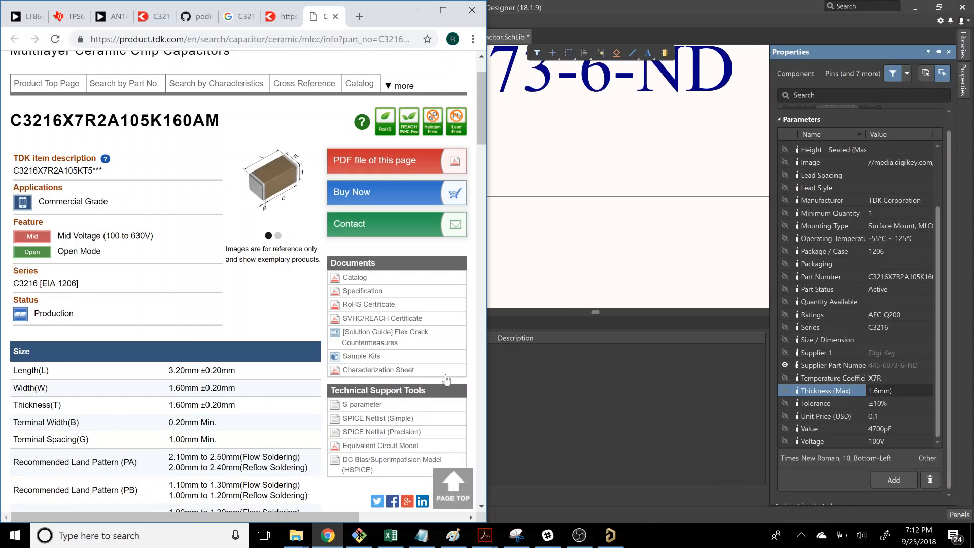
pyautogui.click(904, 390)
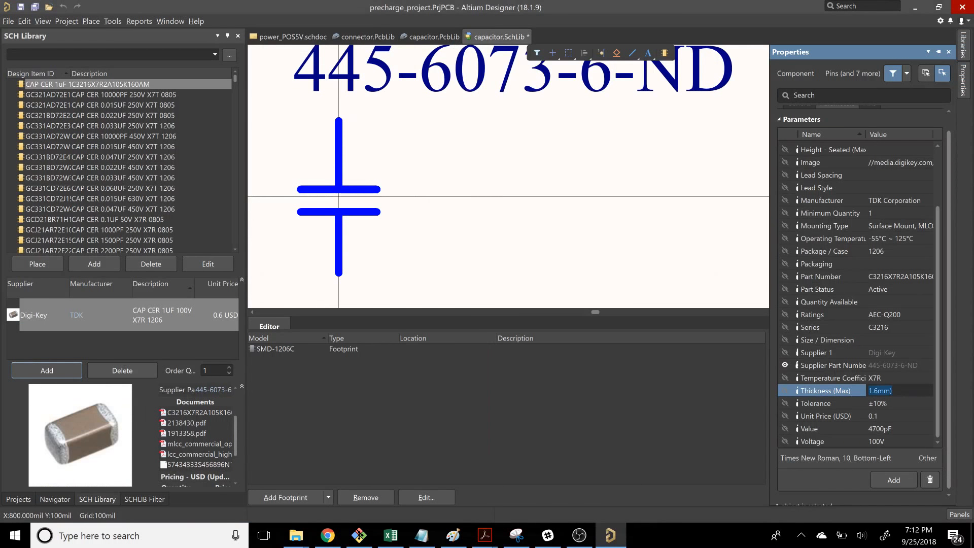
pyautogui.press('Return')
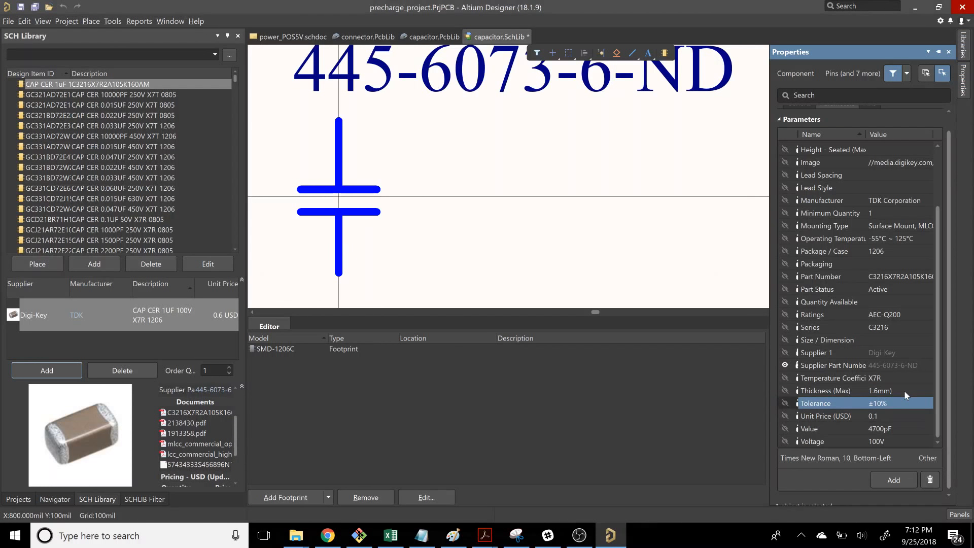
pyautogui.click(897, 392)
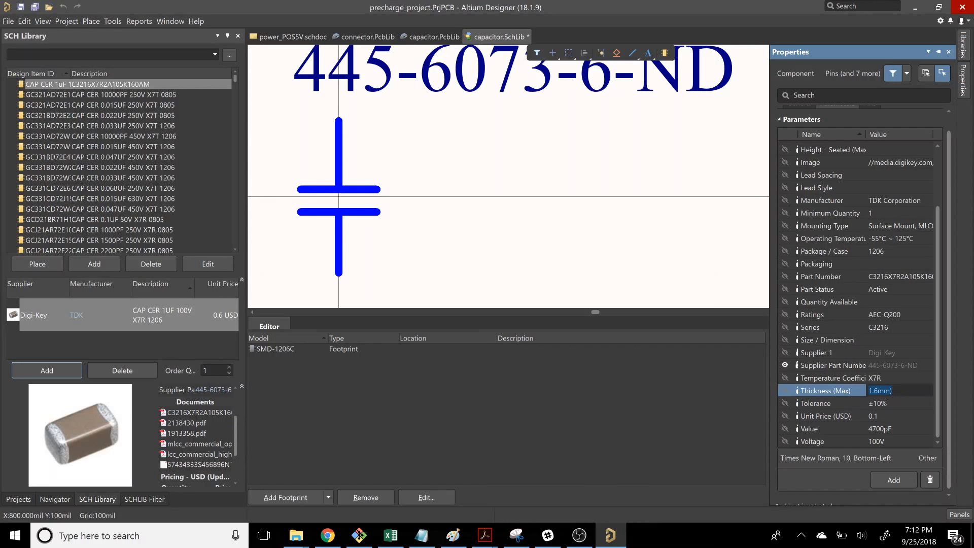
pyautogui.press('Return')
pyautogui.click(896, 391)
pyautogui.click(896, 391)
# Step: Compare the capacitor's Tolerance parameter with the electrical characteristics on the TDK product page
pyautogui.click(896, 402)
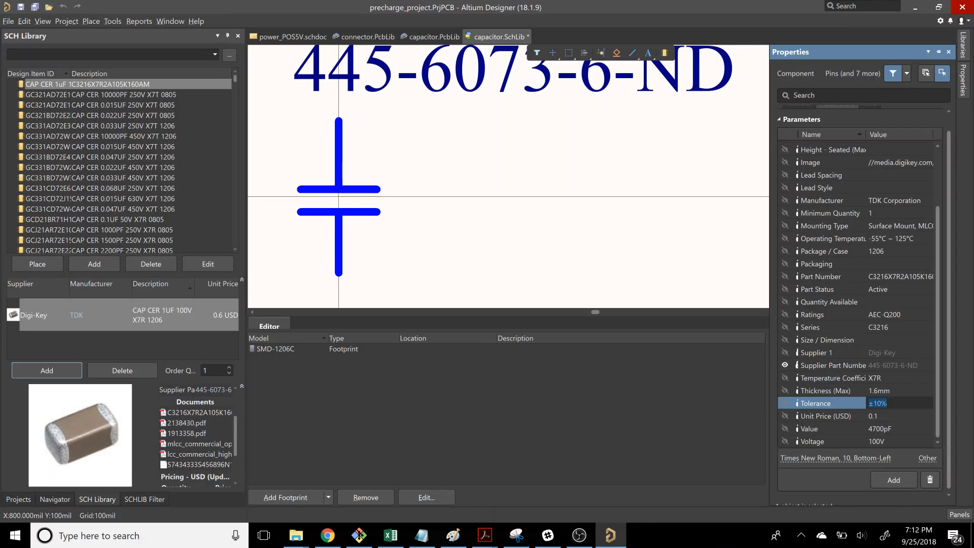
pyautogui.click(328, 536)
pyautogui.scroll(-3, 252, 267)
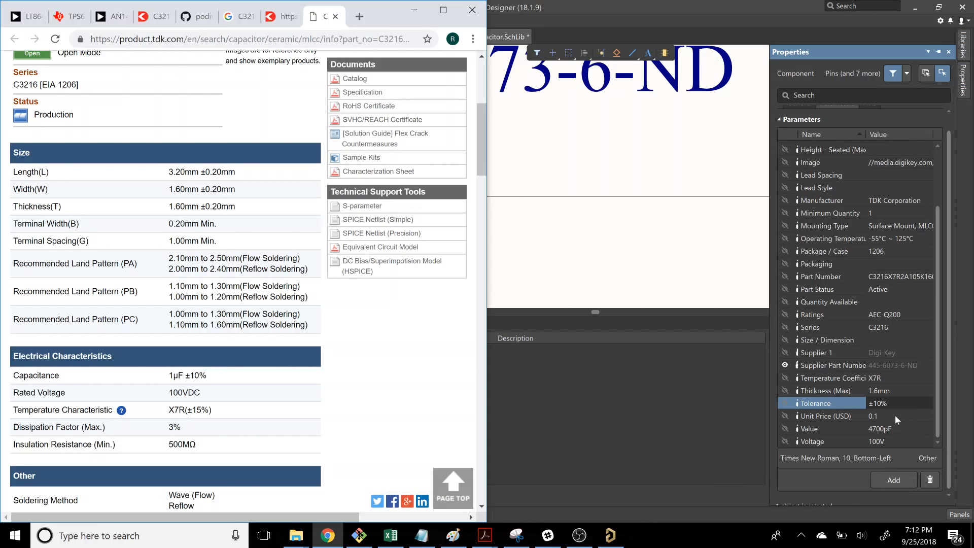
pyautogui.click(623, 2)
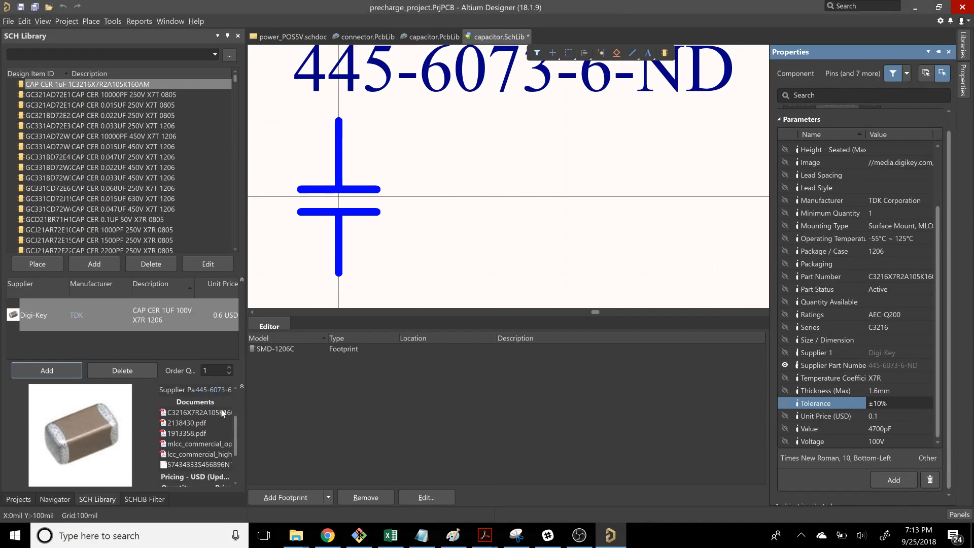
# Step: Widen the SCH Library panel to read the Digi-Key price breaks and set the Unit Price (USD) parameter to 0.424
pyautogui.moveTo(246, 404); pyautogui.dragTo(260, 427)
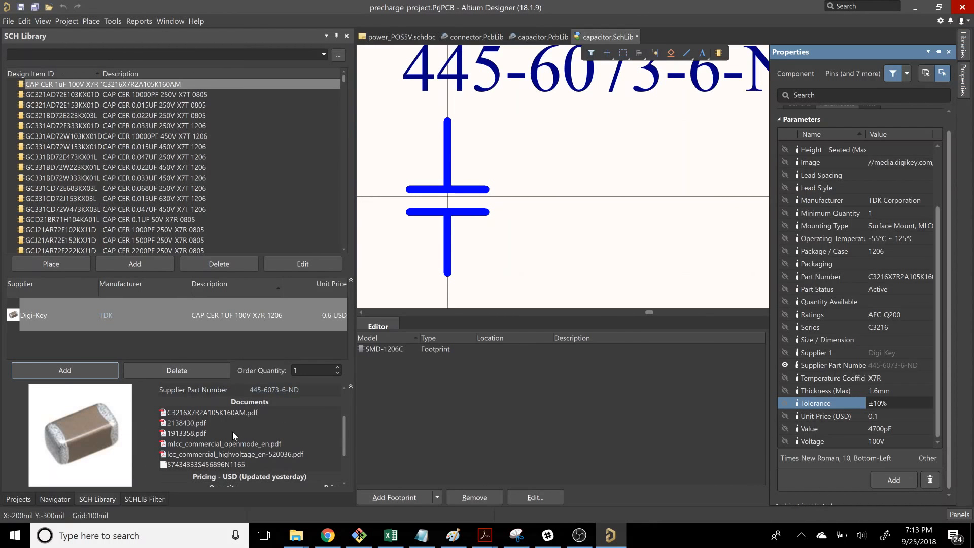
pyautogui.scroll(-2, 234, 433)
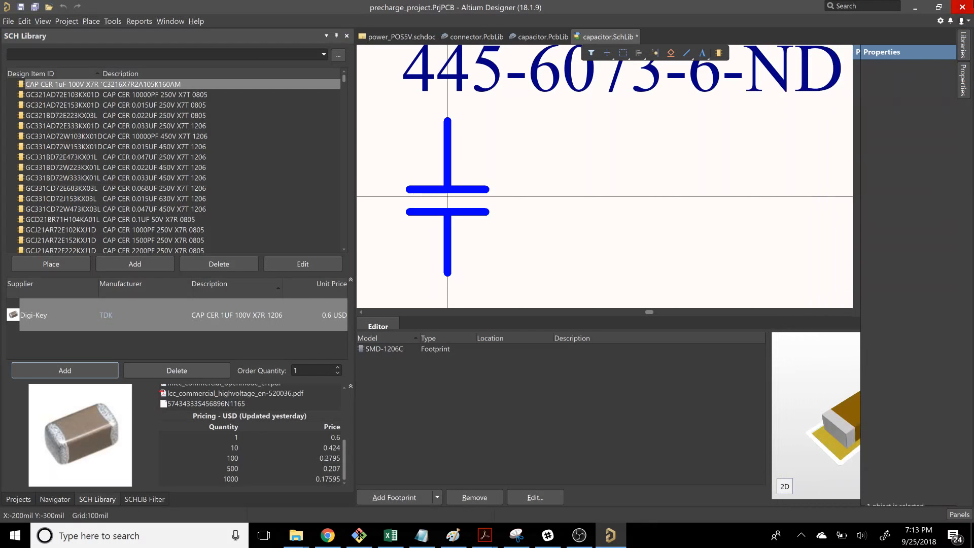
pyautogui.click(963, 76)
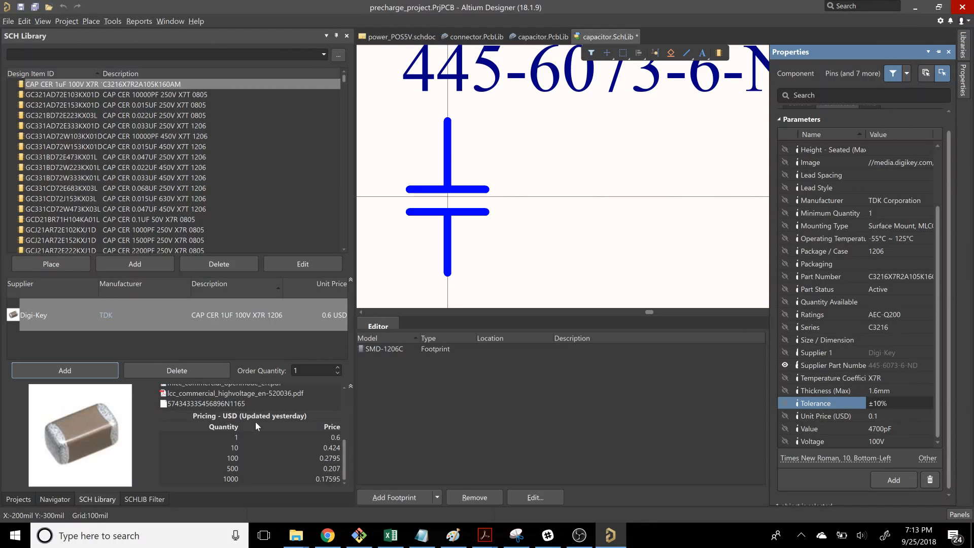
pyautogui.doubleClick(908, 417)
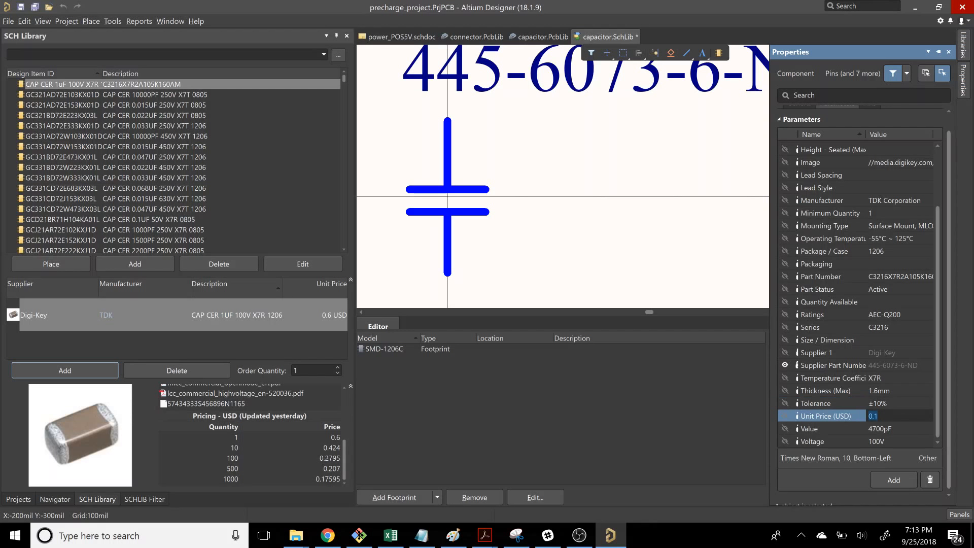
pyautogui.write('0.424')
# Step: Set the Value parameter to 1uF and check the capacitance and rated voltage against the TDK product page
pyautogui.doubleClick(903, 428)
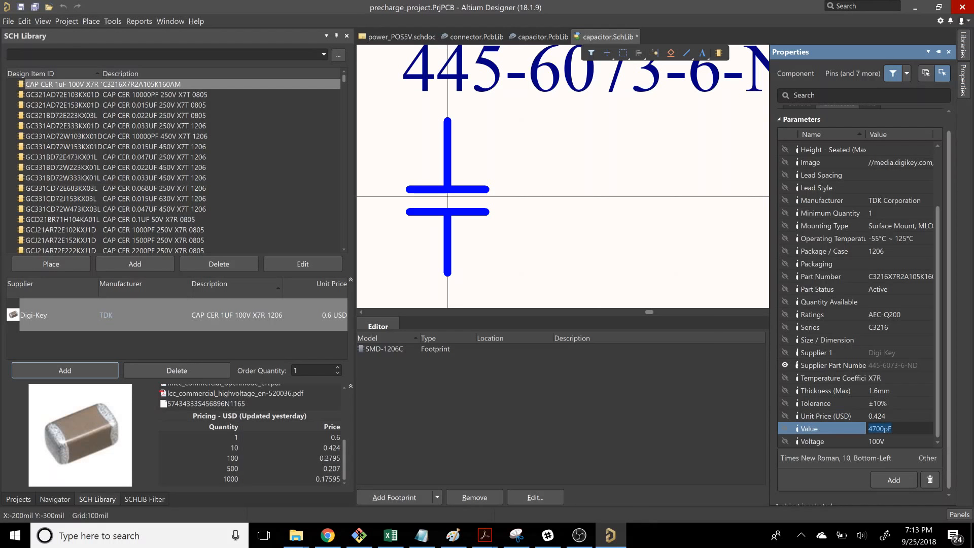
pyautogui.write('1uF')
pyautogui.click(327, 535)
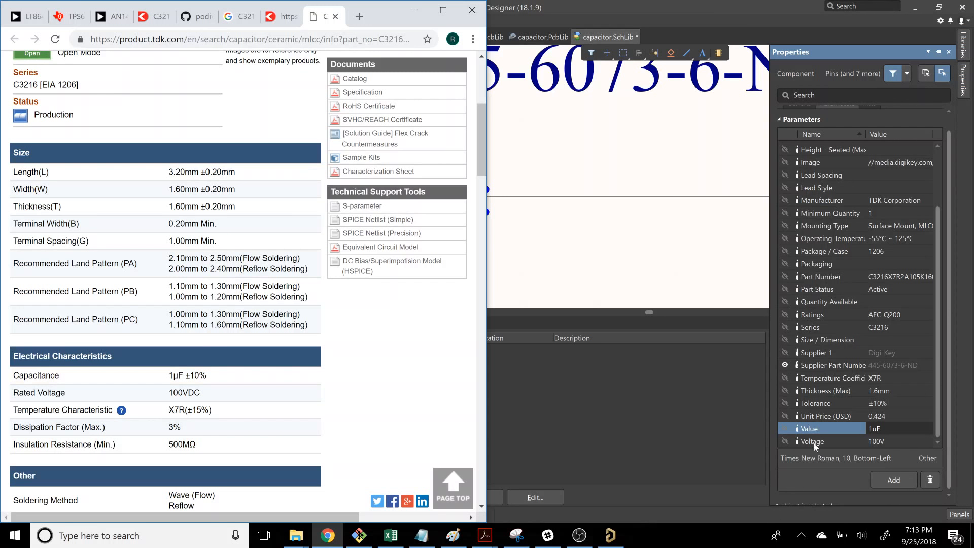
pyautogui.click(888, 477)
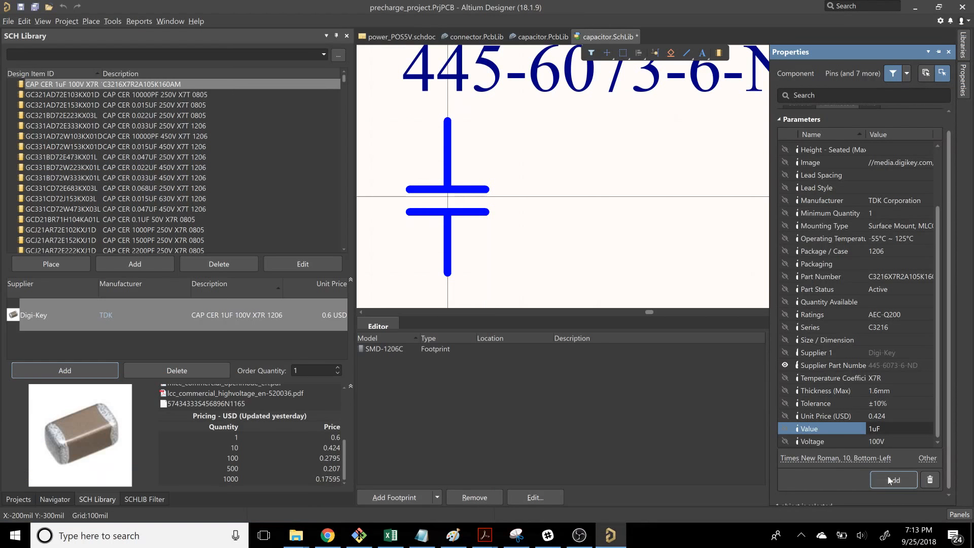
# Step: Add a new parameter named BOM_CONFIG to the capacitor, dismiss the chat notification and save the schematic library
pyautogui.click(888, 476)
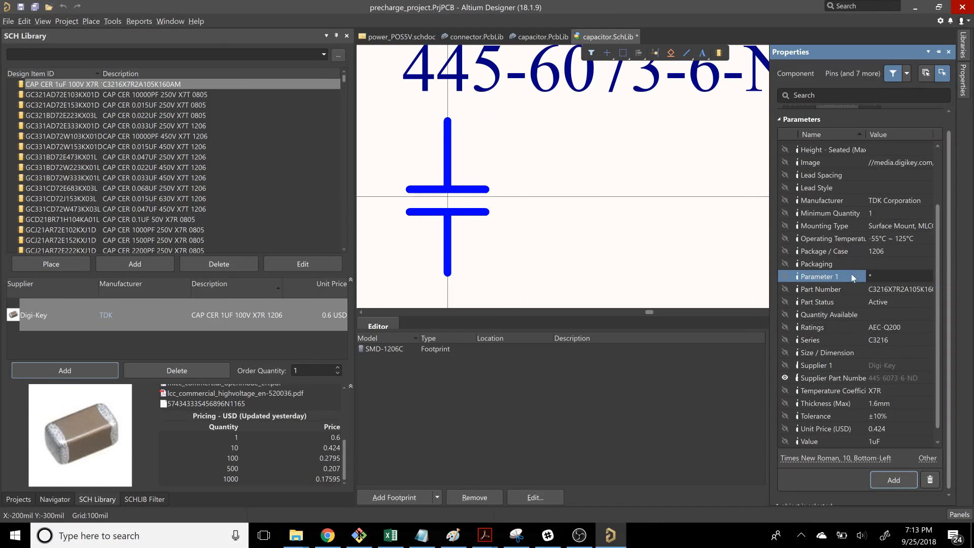
pyautogui.click(855, 276)
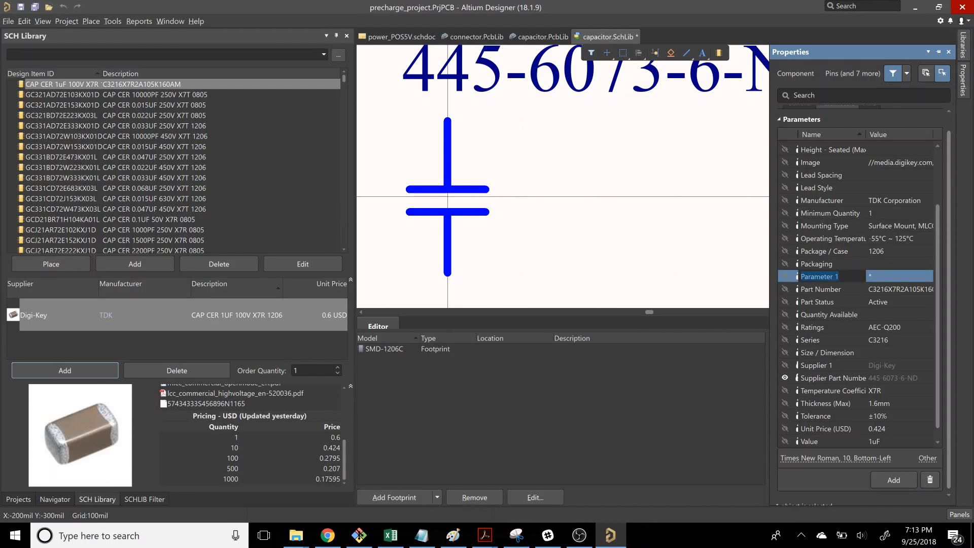
pyautogui.press('BackSpace')
pyautogui.write('BOM_CONFIG')
pyautogui.press('Return')
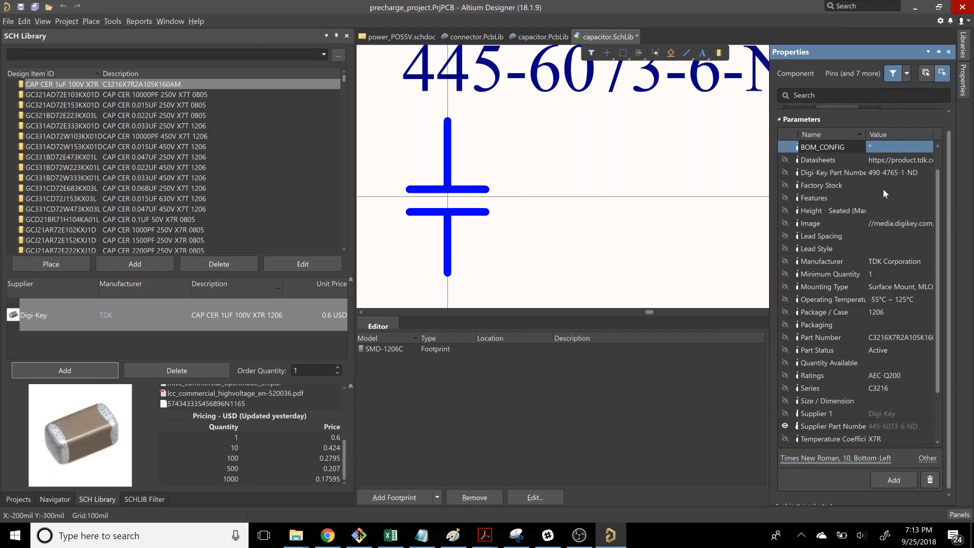
pyautogui.scroll(1, 890, 172)
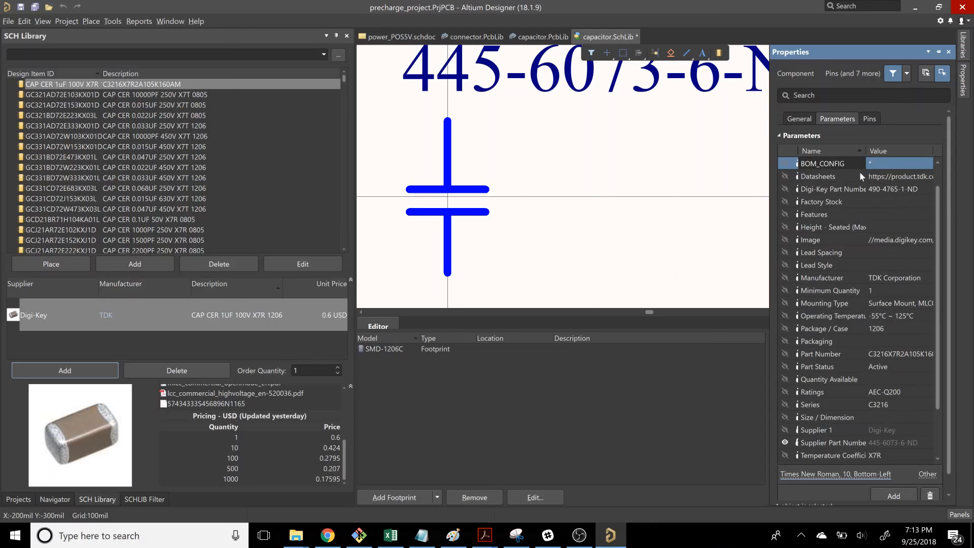
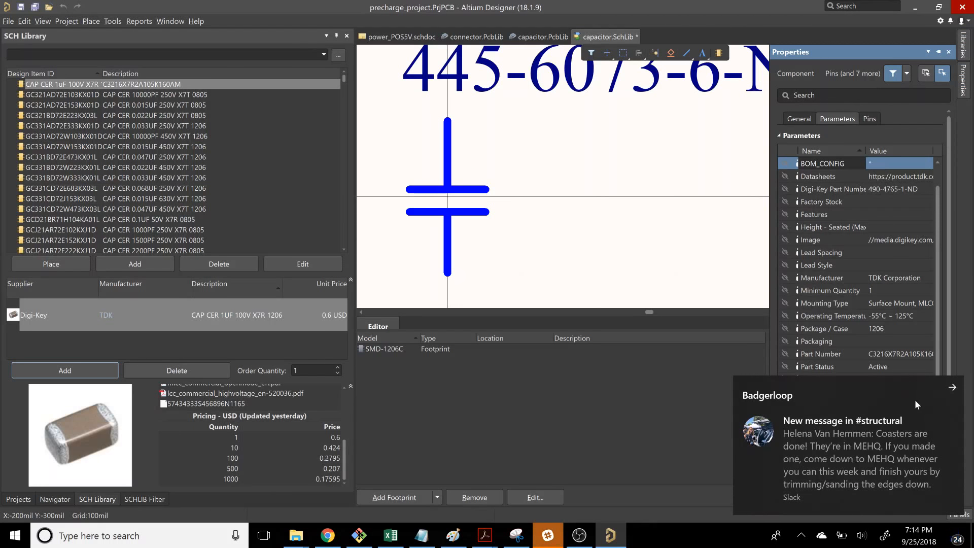
pyautogui.click(952, 387)
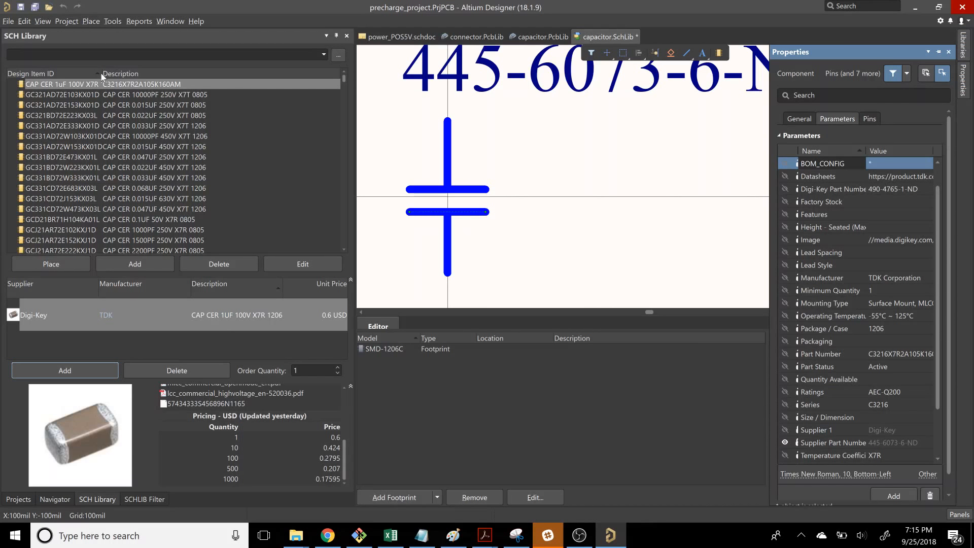
pyautogui.hotkey('ctrl', 's')
# Step: Inspect the line properties of the capacitor symbol's lower plate and widen the Design Item ID column in the library list
pyautogui.click(797, 119)
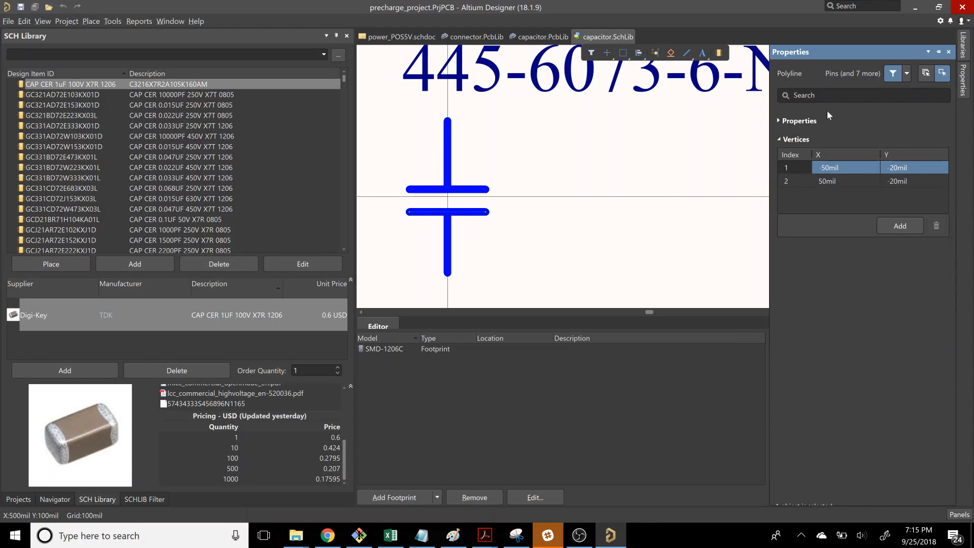
pyautogui.click(964, 90)
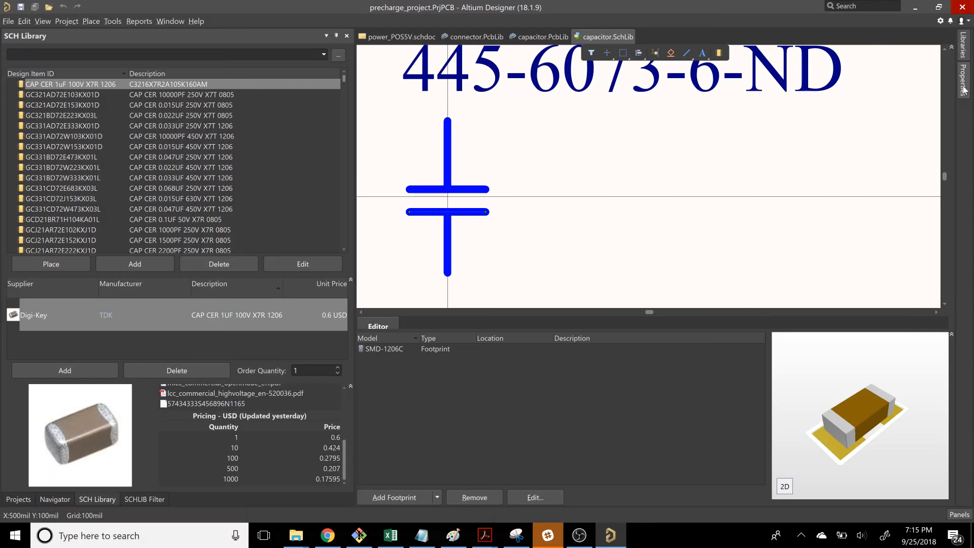
pyautogui.moveTo(964, 89)
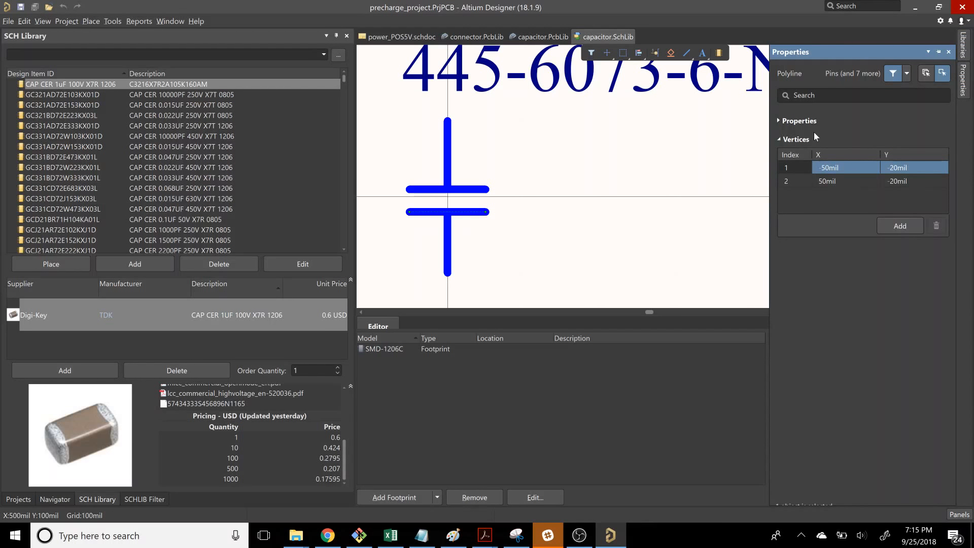
pyautogui.click(781, 122)
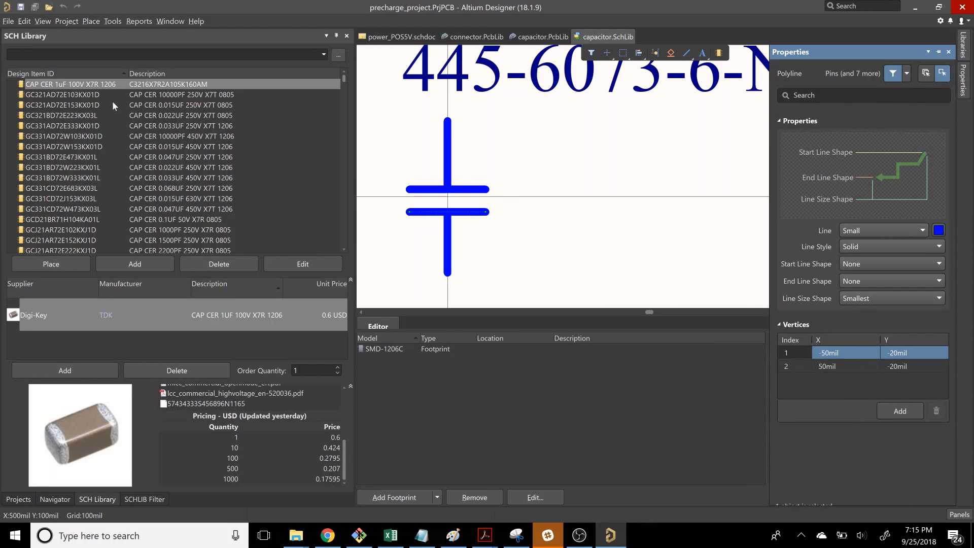
pyautogui.moveTo(131, 71); pyautogui.dragTo(154, 72)
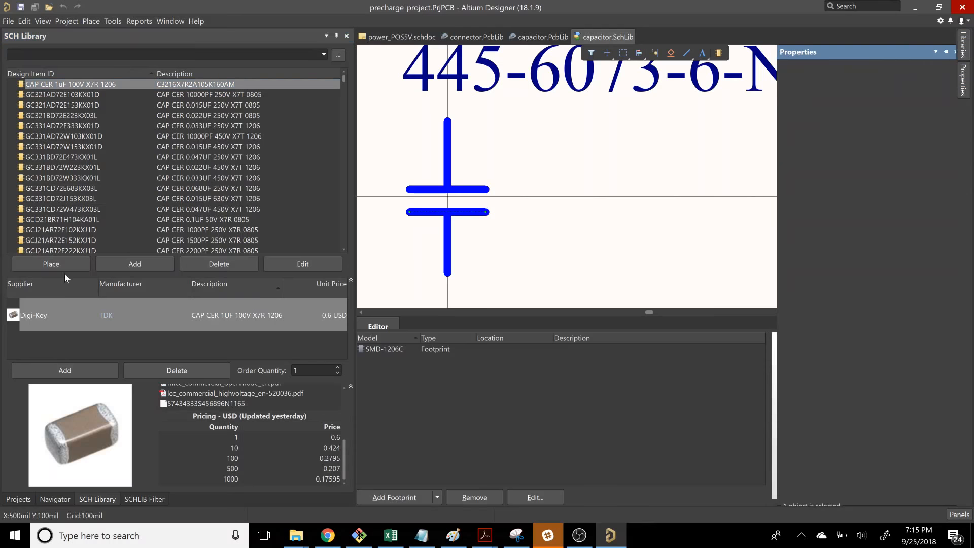
# Step: Open precharge_main_connector.SchDoc from the precharge_project source documents
pyautogui.click(18, 500)
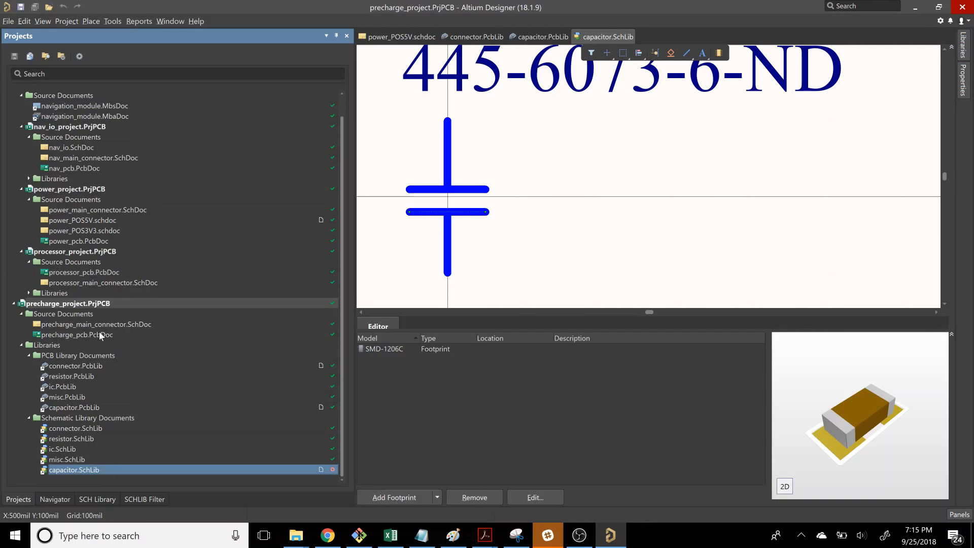
pyautogui.doubleClick(73, 325)
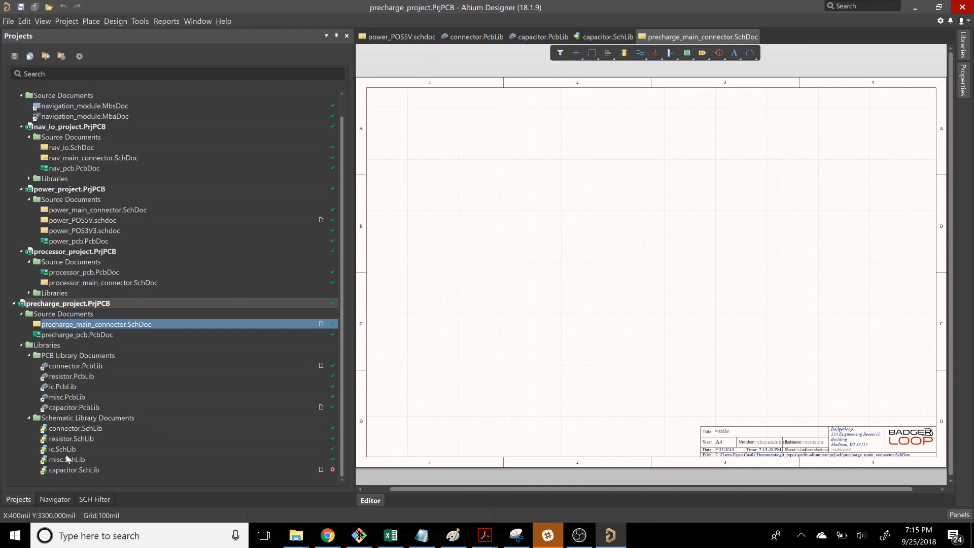
# Step: Examine the schematic library documents under processor_project and collapse its Libraries folder again
pyautogui.click(28, 294)
pyautogui.click(36, 314)
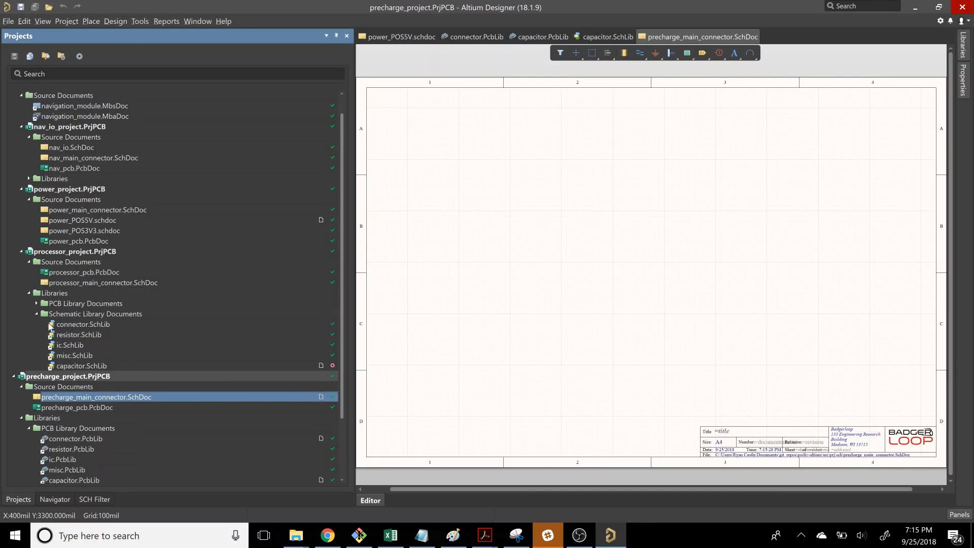
pyautogui.scroll(-3, 80, 359)
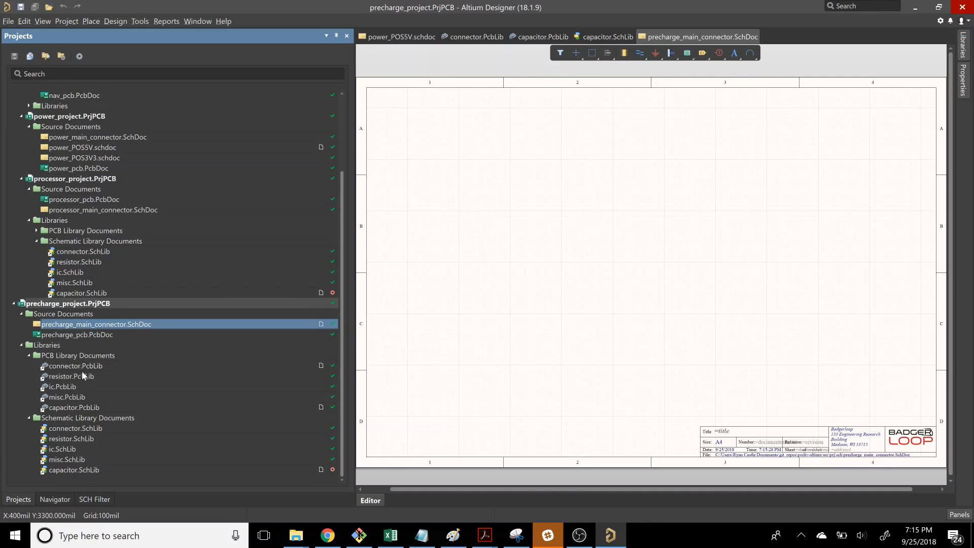
pyautogui.click(37, 242)
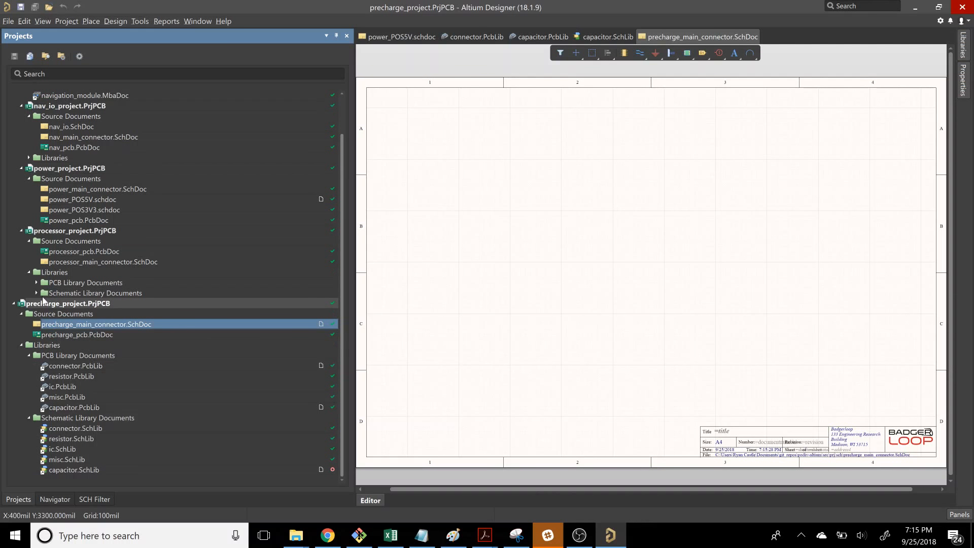
pyautogui.click(28, 274)
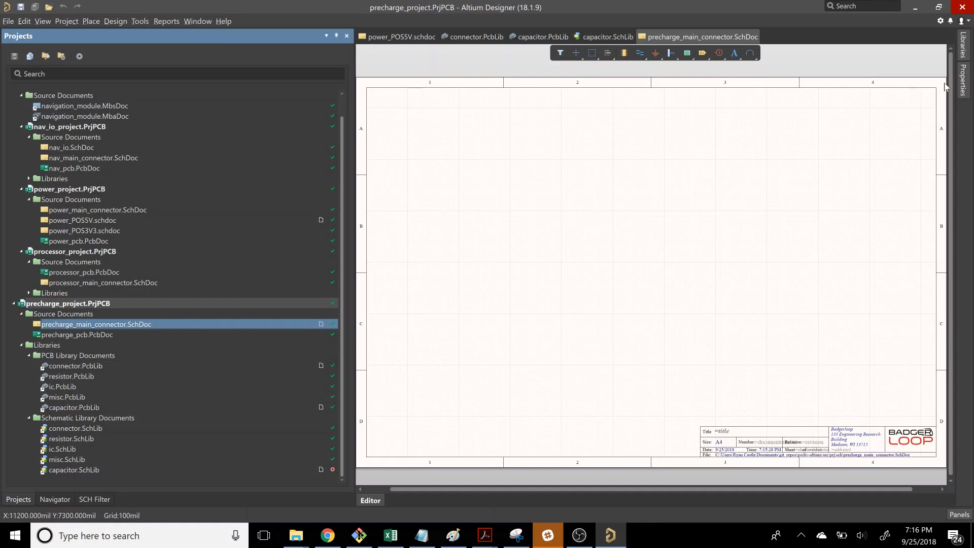
# Step: Place the CAP CER 1uF 100V X7R 1206 capacitor from capacitor.SchLib on the schematic at about X 5200 mil, Y 6200 mil
pyautogui.moveTo(967, 51)
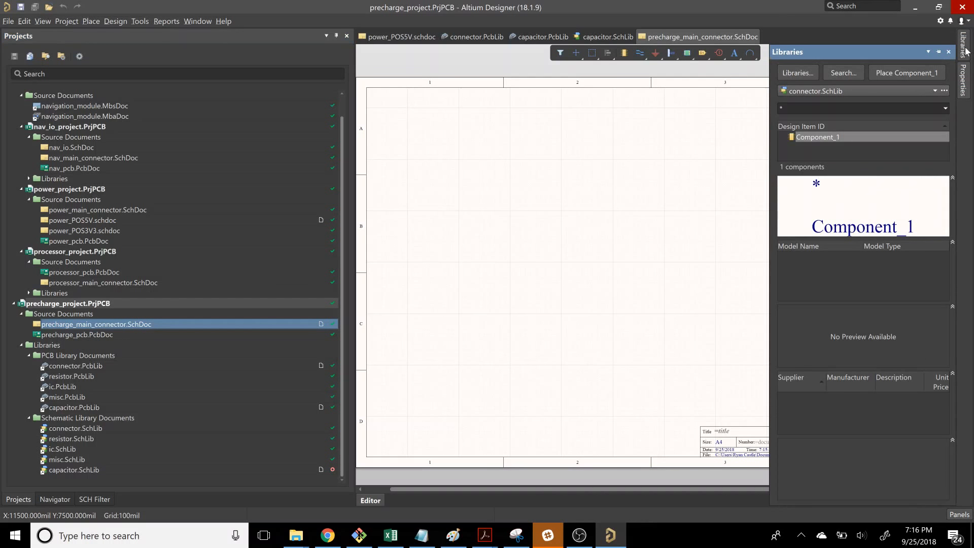
pyautogui.click(904, 92)
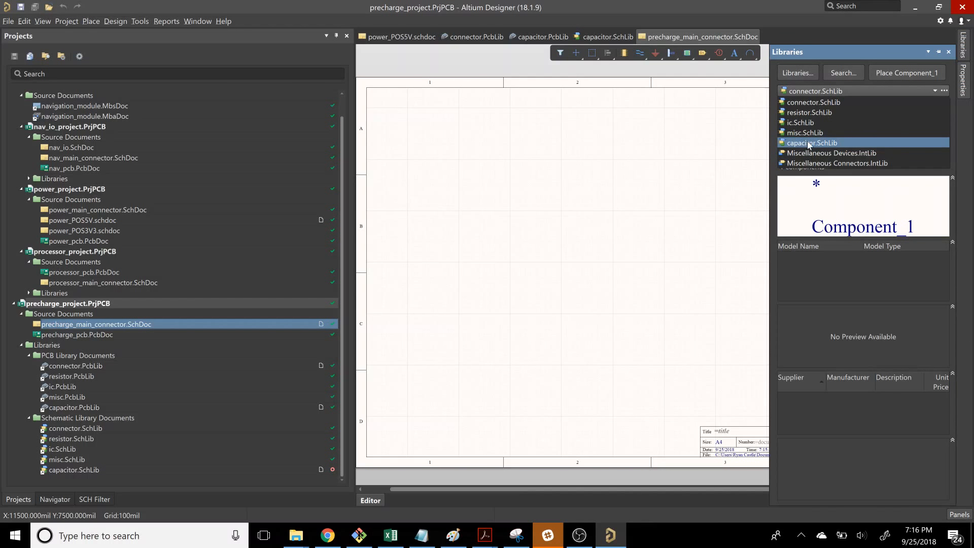
pyautogui.click(842, 145)
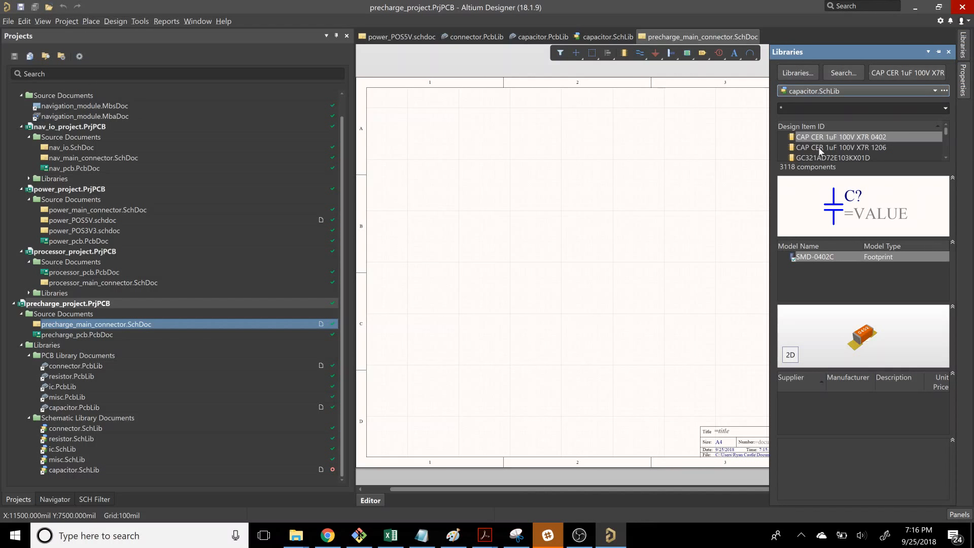
pyautogui.click(880, 148)
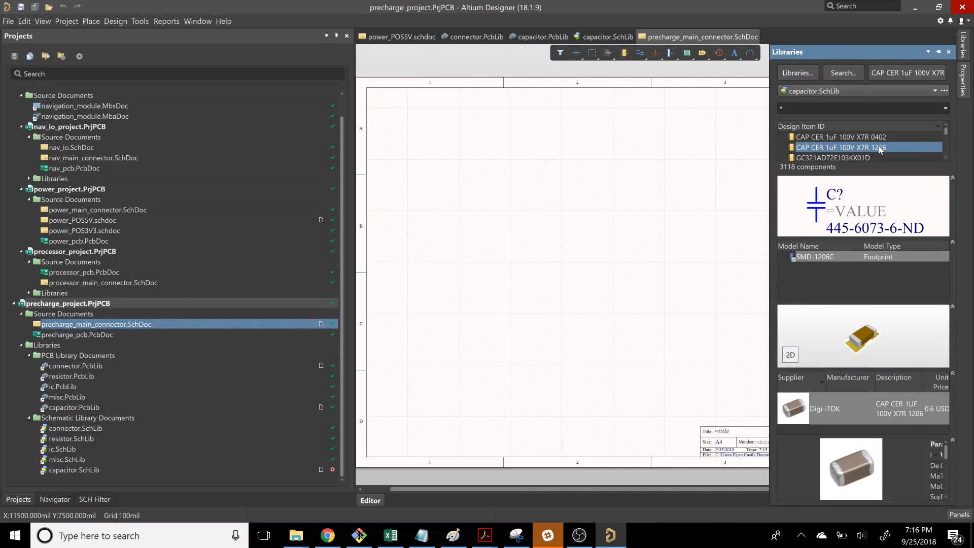
pyautogui.doubleClick(879, 148)
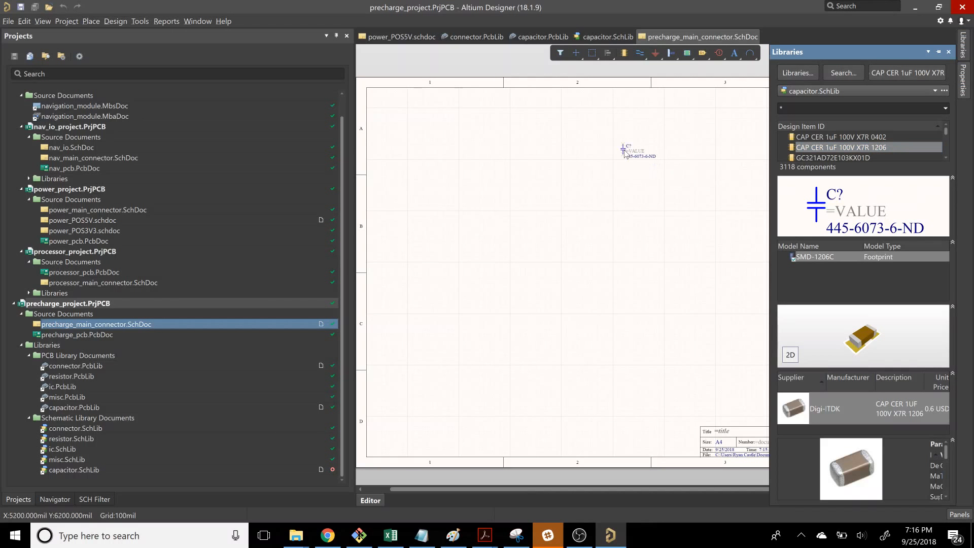
pyautogui.click(624, 151)
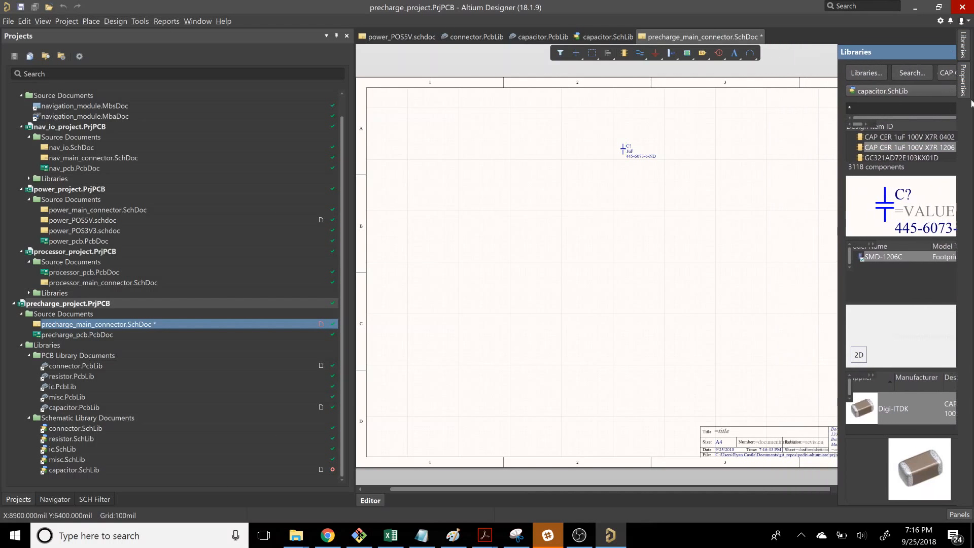
# Step: Filter the components of capacitor.SchLib by the name CAP CER 1uF 100V X7R 1206
pyautogui.click(963, 45)
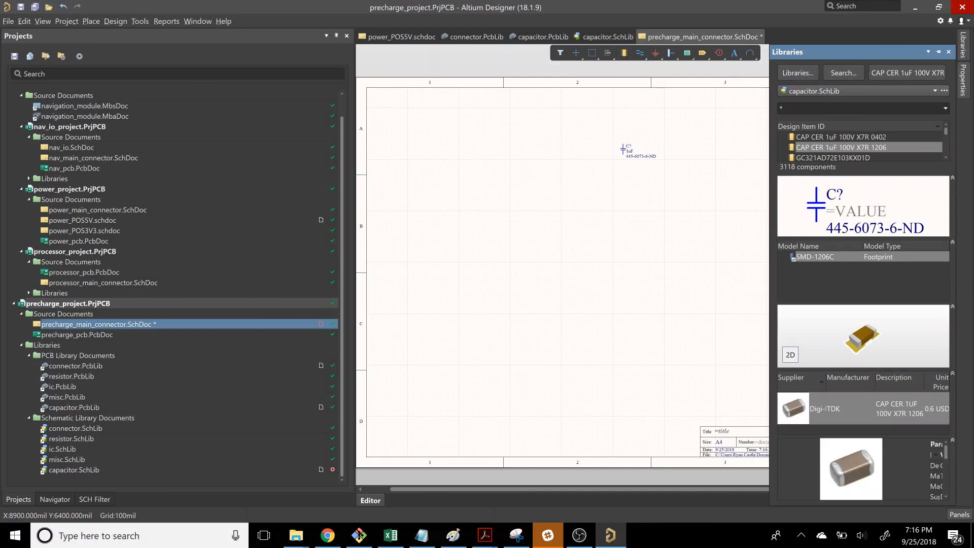
pyautogui.click(792, 108)
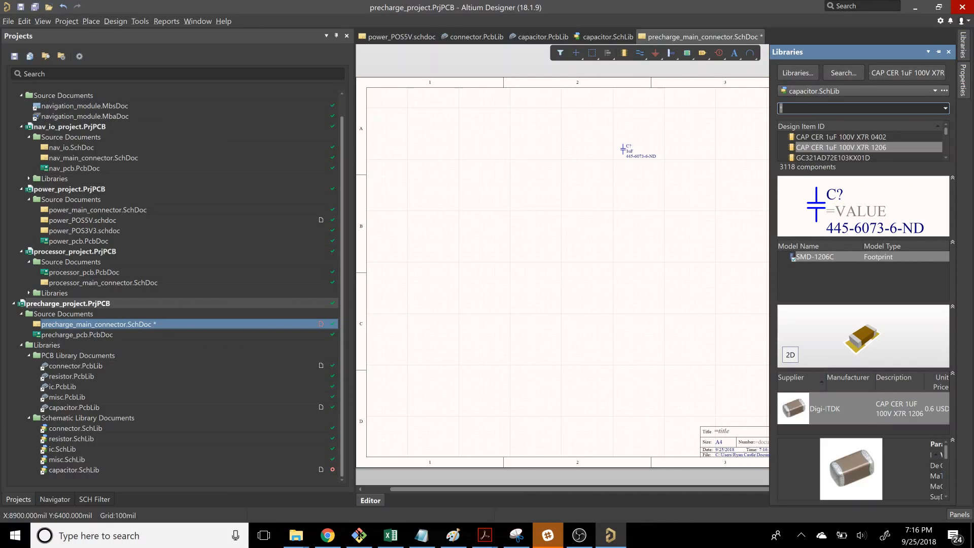
pyautogui.write('CAP CER')
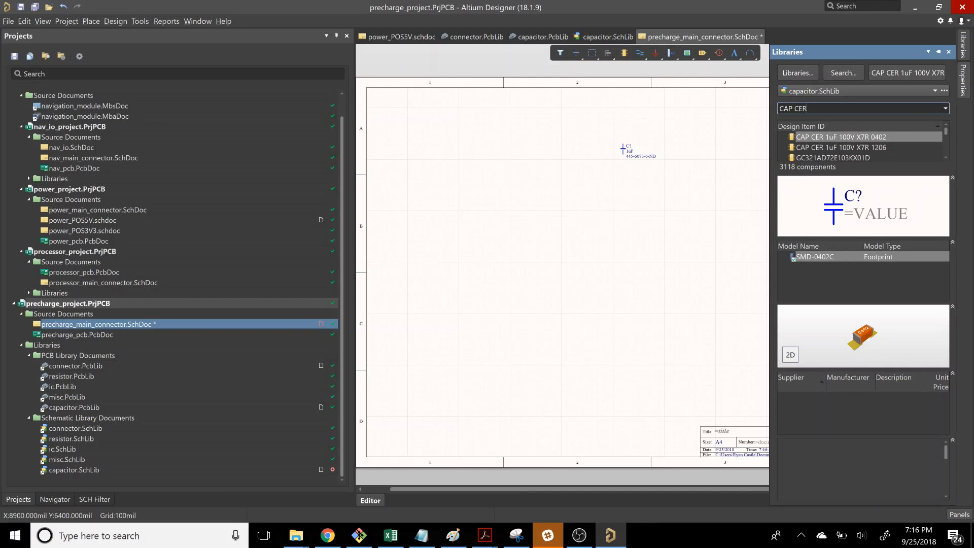
pyautogui.write(' 1uF 100V X7R 1203')
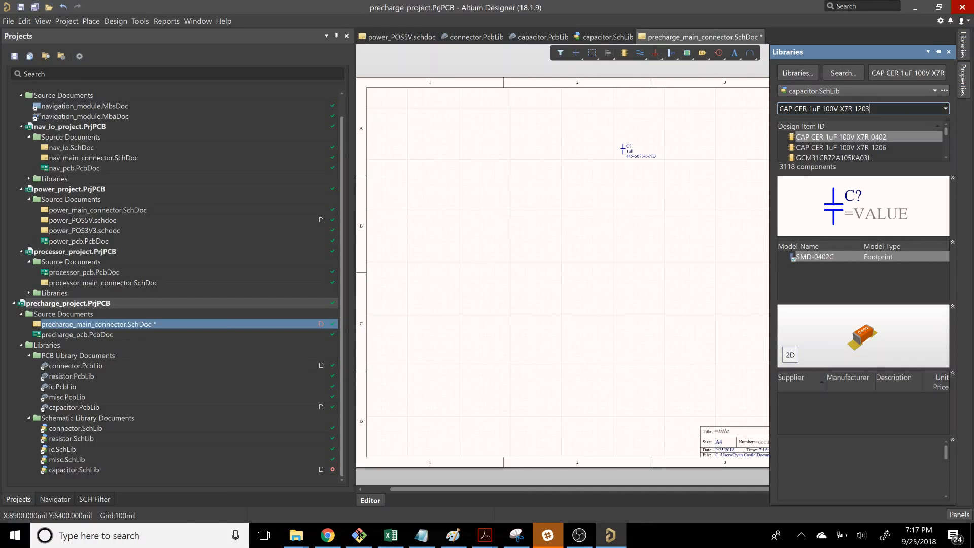
pyautogui.press('BackSpace')
pyautogui.write('6')
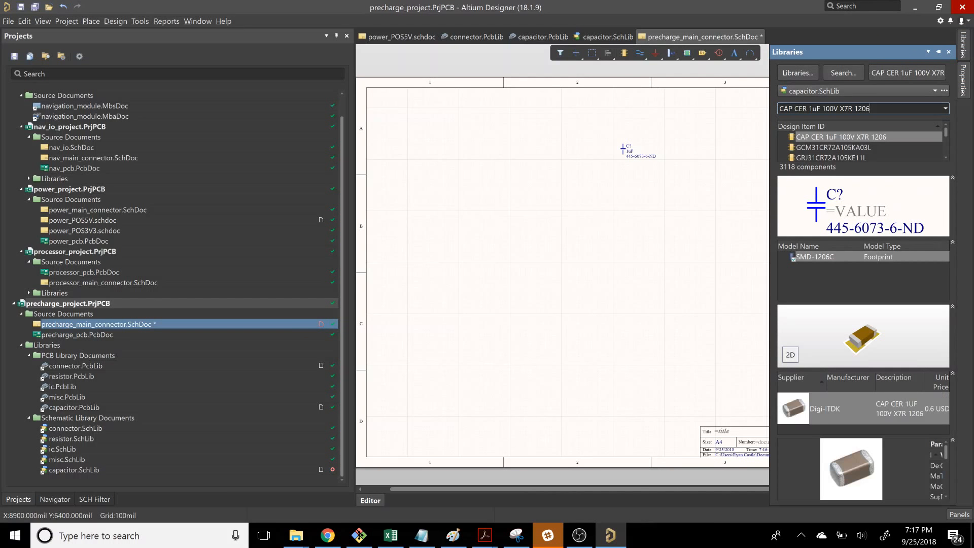
pyautogui.doubleClick(859, 138)
pyautogui.click(589, 179)
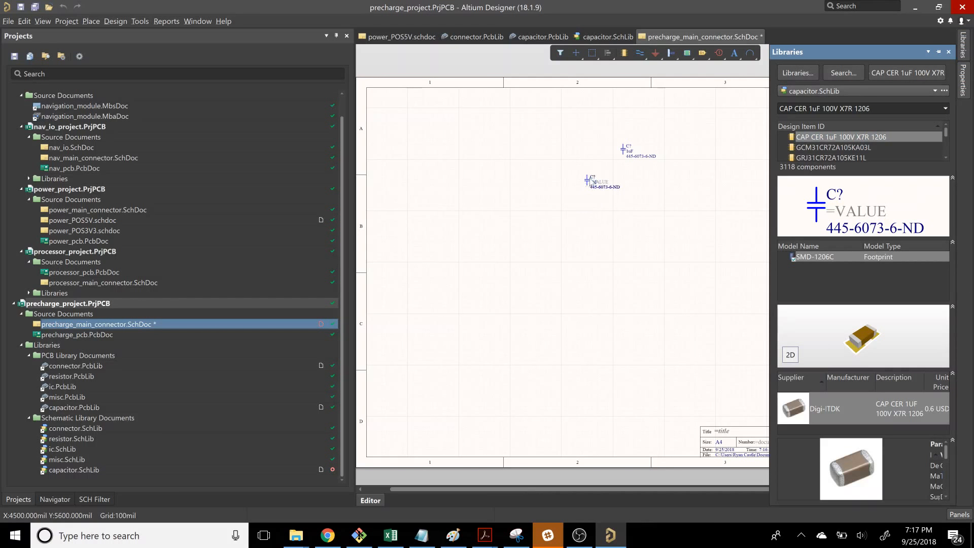
pyautogui.press('Escape')
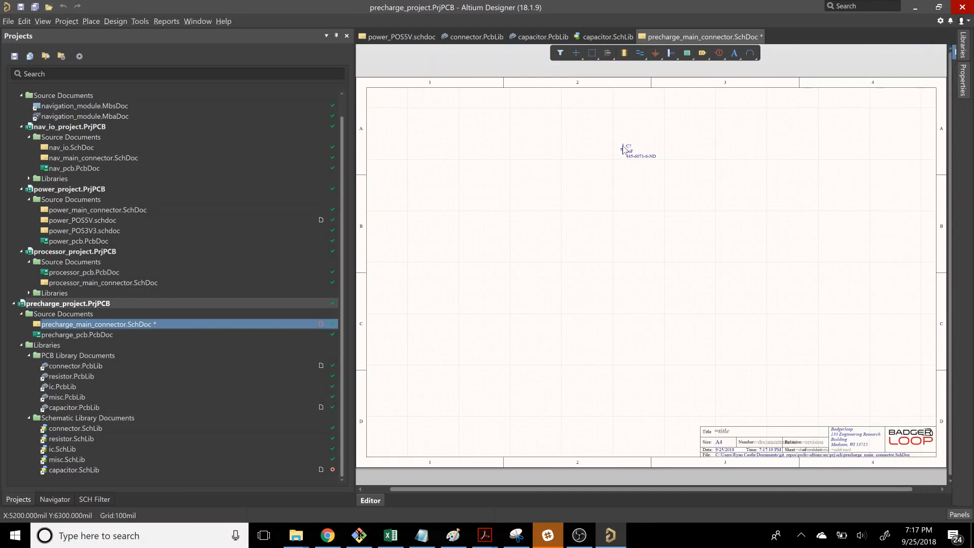
# Step: Make the Package / Case parameter of the placed capacitor visible on the schematic and deselect the component
pyautogui.keyDown('ctrl'); pyautogui.scroll(5, 624, 149); pyautogui.keyUp('ctrl')
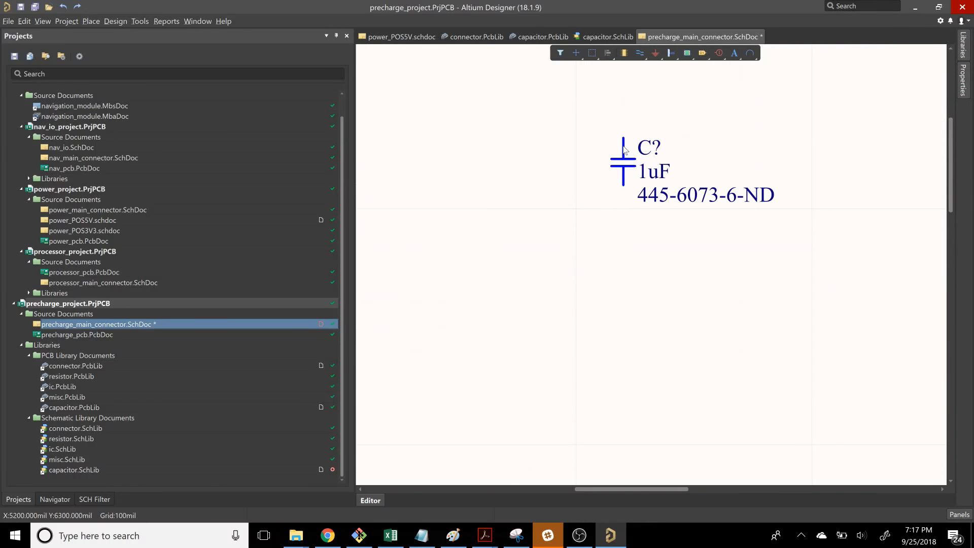
pyautogui.doubleClick(624, 161)
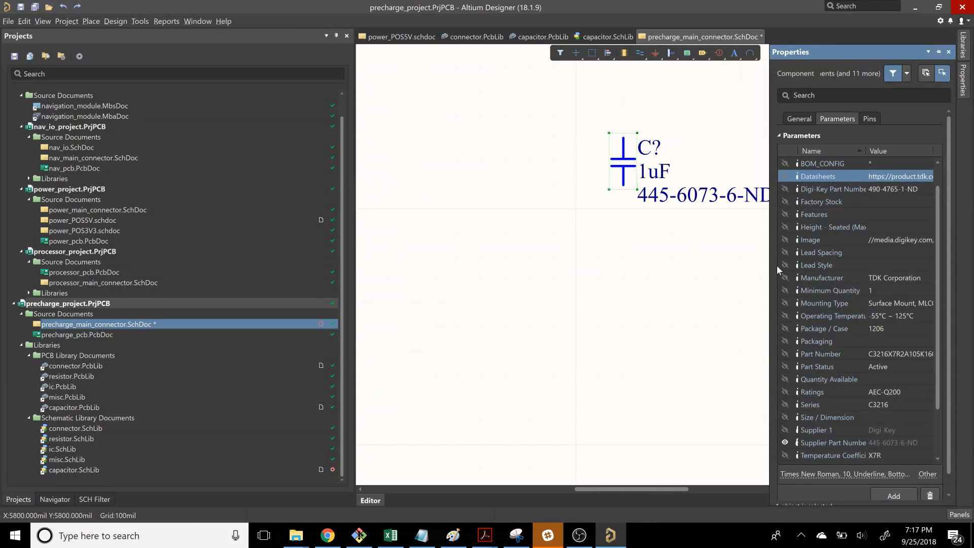
pyautogui.scroll(-1, 848, 403)
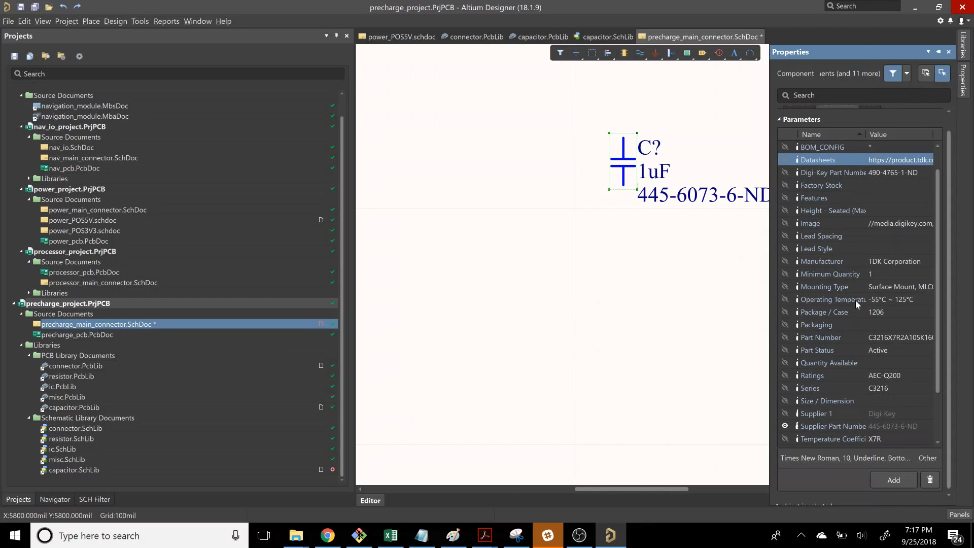
pyautogui.scroll(1, 860, 289)
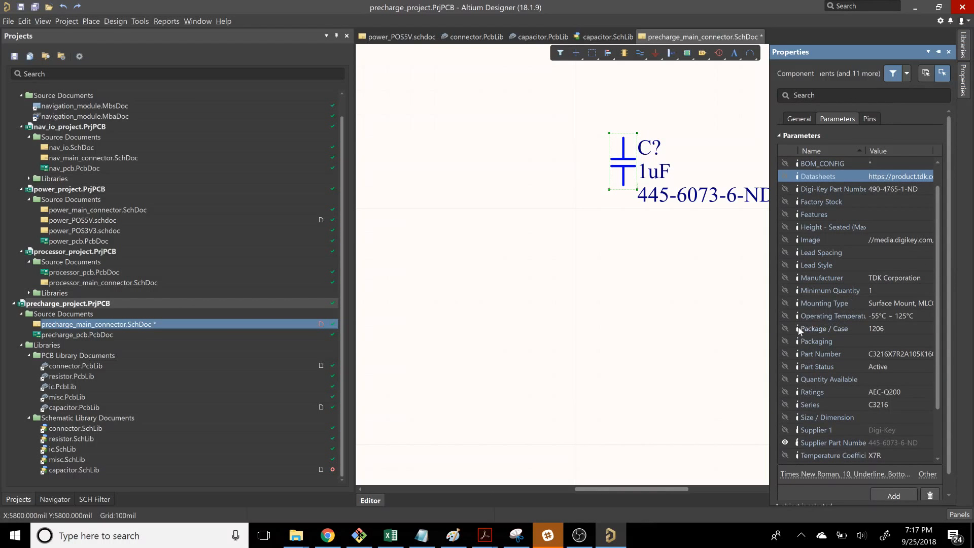
pyautogui.click(785, 329)
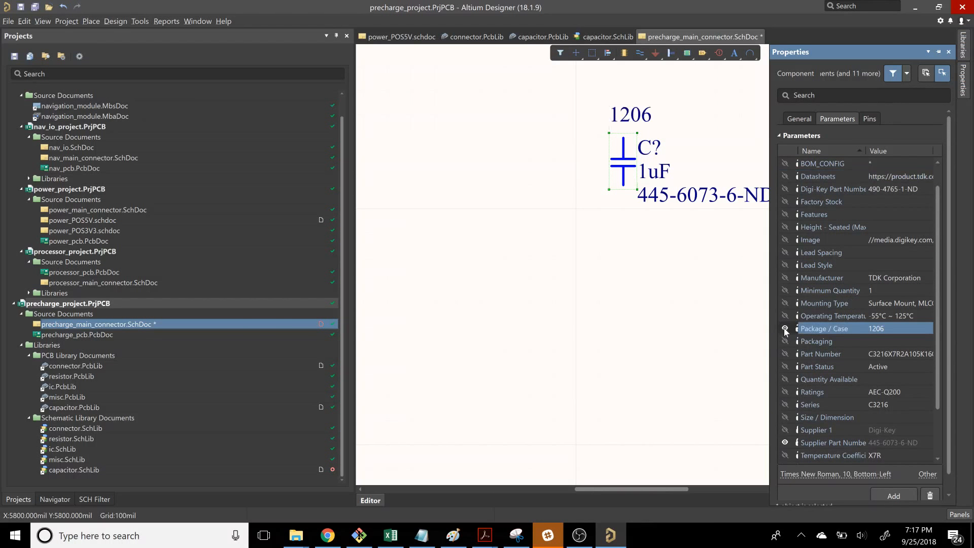
pyautogui.click(645, 373)
# Step: Hide the capacitor's Supplier Part Number and make its Voltage parameter visible on the schematic
pyautogui.moveTo(649, 490); pyautogui.dragTo(688, 489)
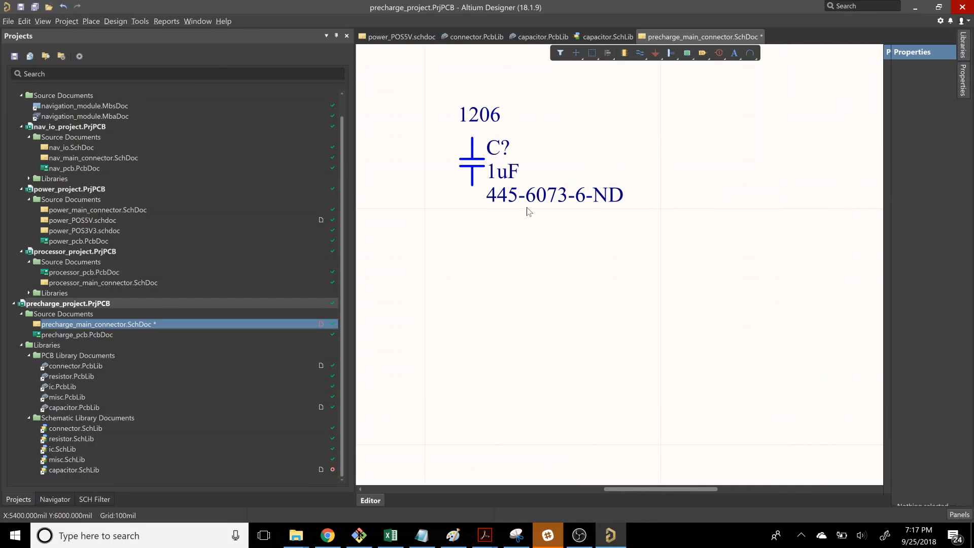
pyautogui.doubleClick(479, 165)
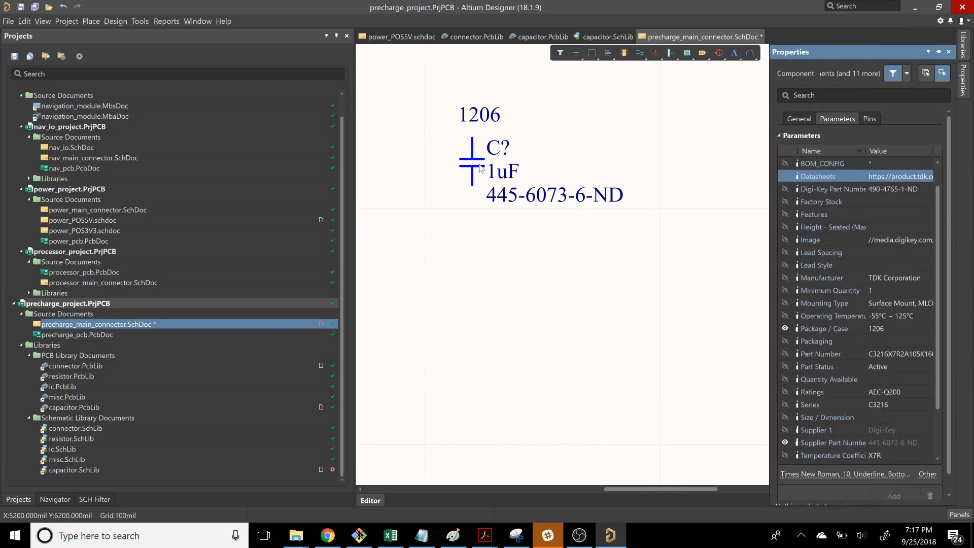
pyautogui.click(696, 170)
pyautogui.click(832, 113)
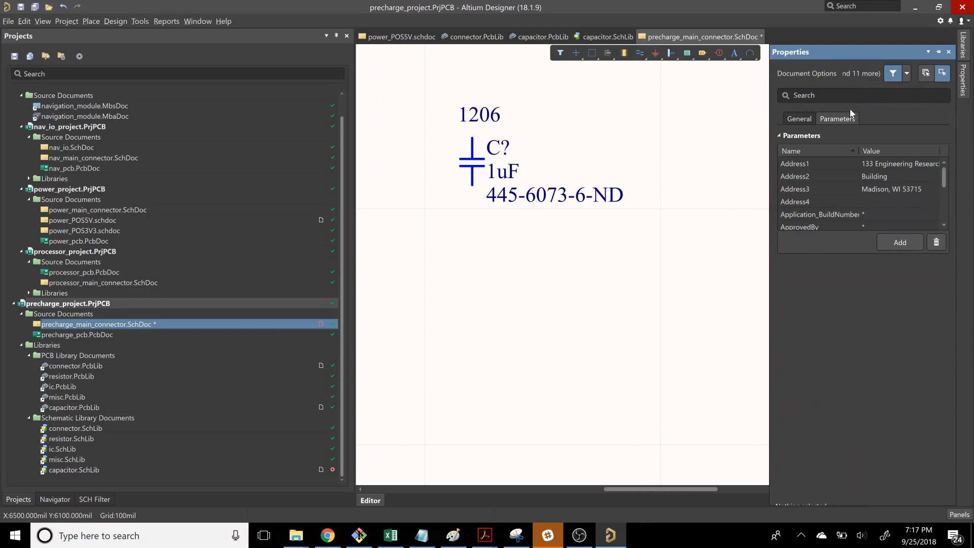
pyautogui.click(472, 154)
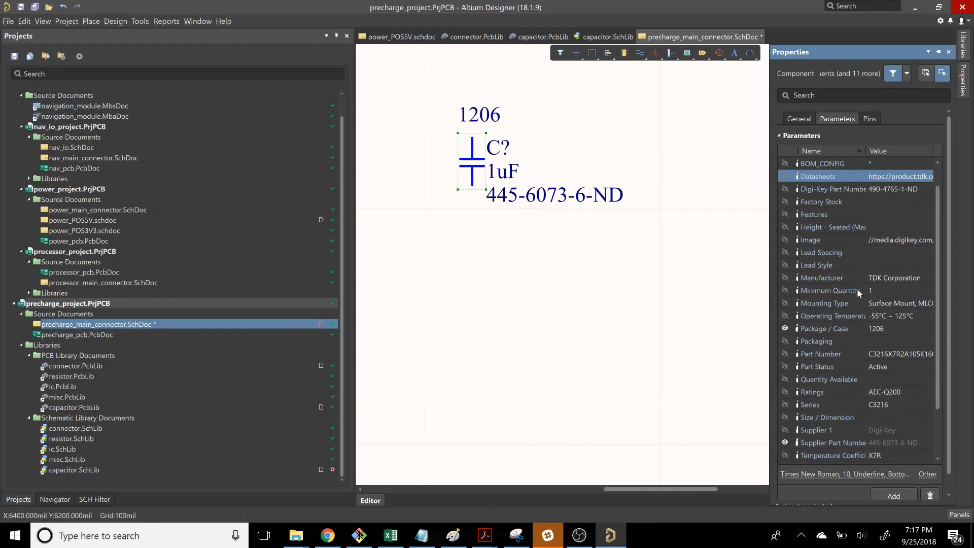
pyautogui.scroll(-1, 866, 312)
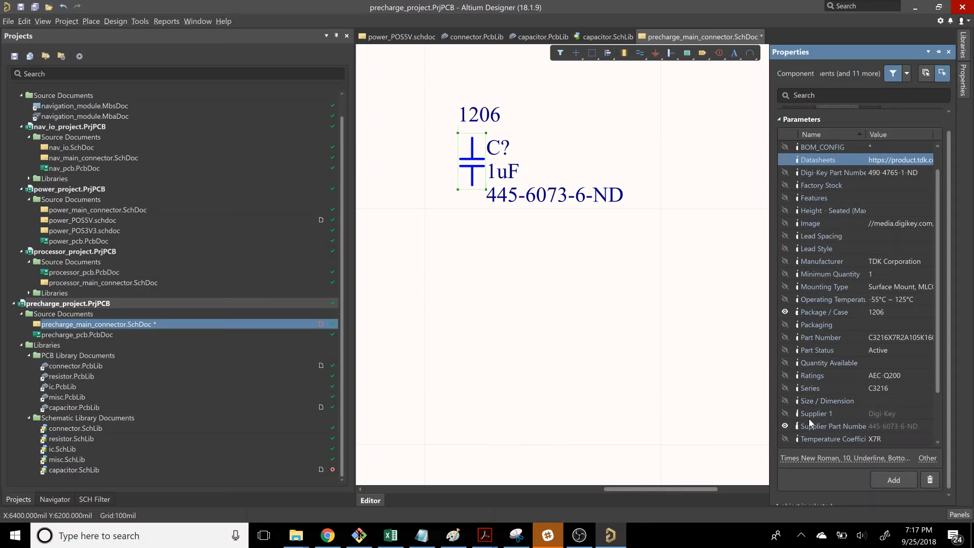
pyautogui.click(786, 426)
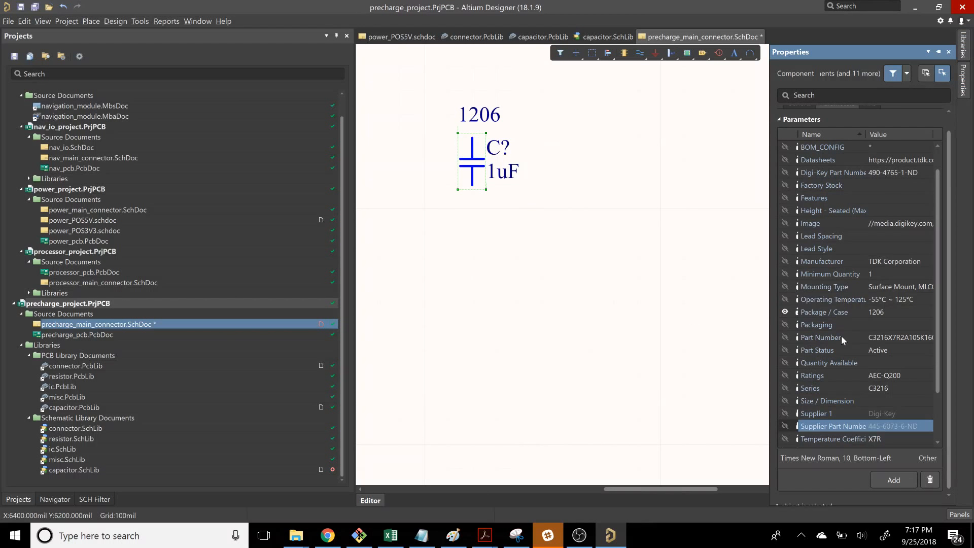
pyautogui.scroll(1, 857, 274)
pyautogui.scroll(-3, 856, 272)
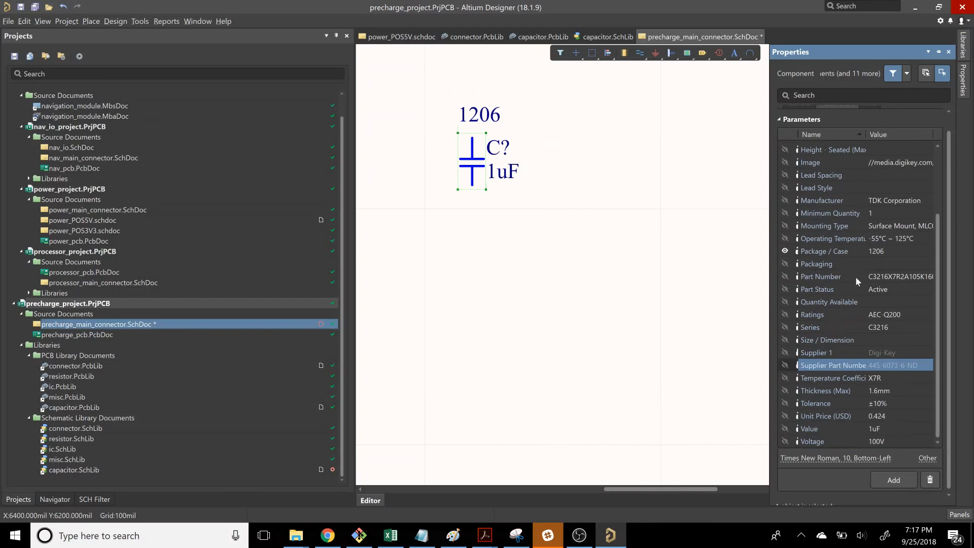
pyautogui.click(784, 441)
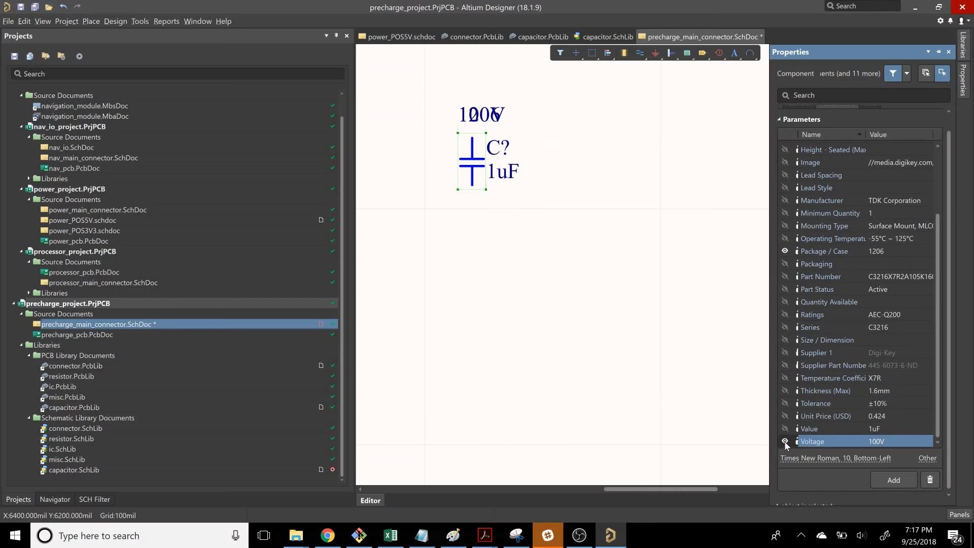
# Step: Stack the capacitor's labels in one column to the right of its symbol in the order C?, 1uF, 100V, 1206
pyautogui.moveTo(492, 157); pyautogui.dragTo(519, 114)
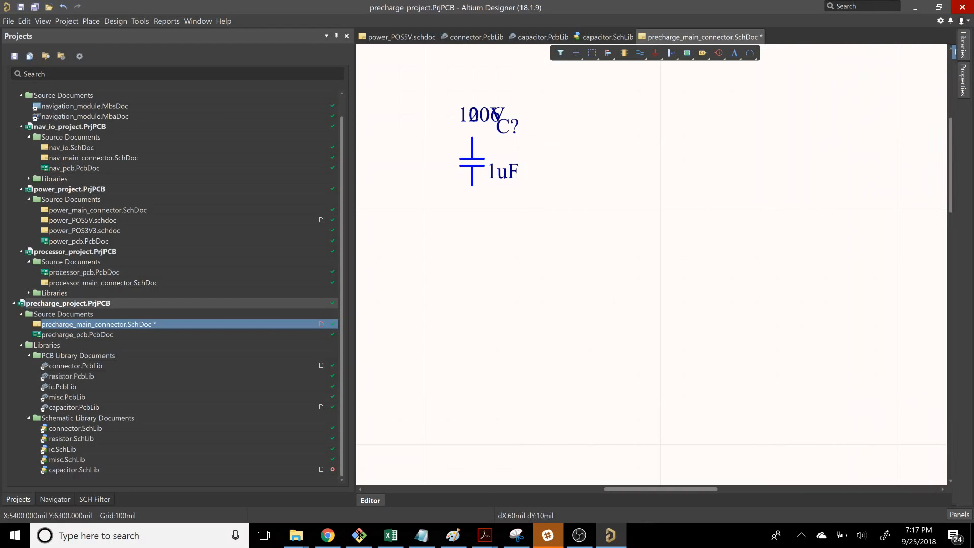
pyautogui.keyDown('ctrl'); pyautogui.scroll(1, 490, 131); pyautogui.keyUp('ctrl')
pyautogui.keyDown('ctrl'); pyautogui.scroll(1, 491, 133); pyautogui.keyUp('ctrl')
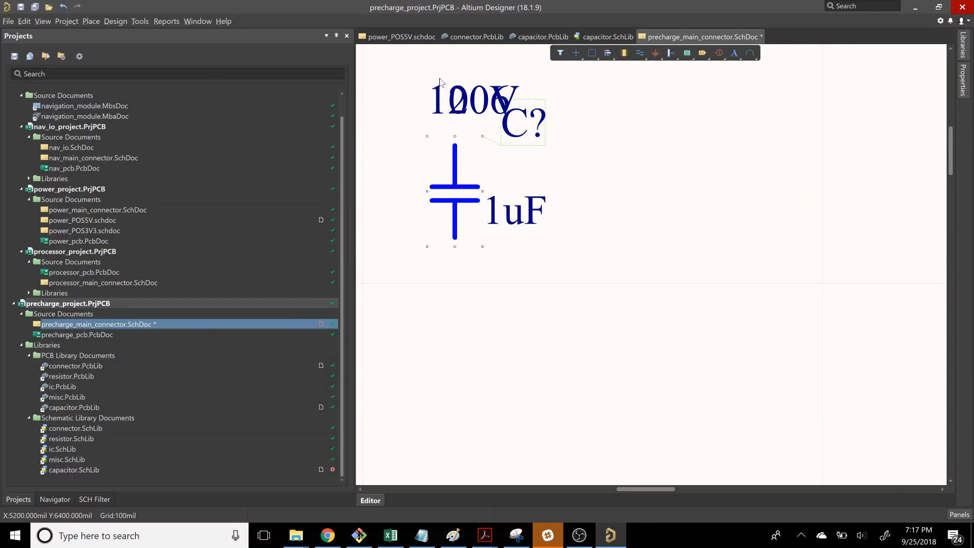
pyautogui.moveTo(467, 99); pyautogui.dragTo(540, 262)
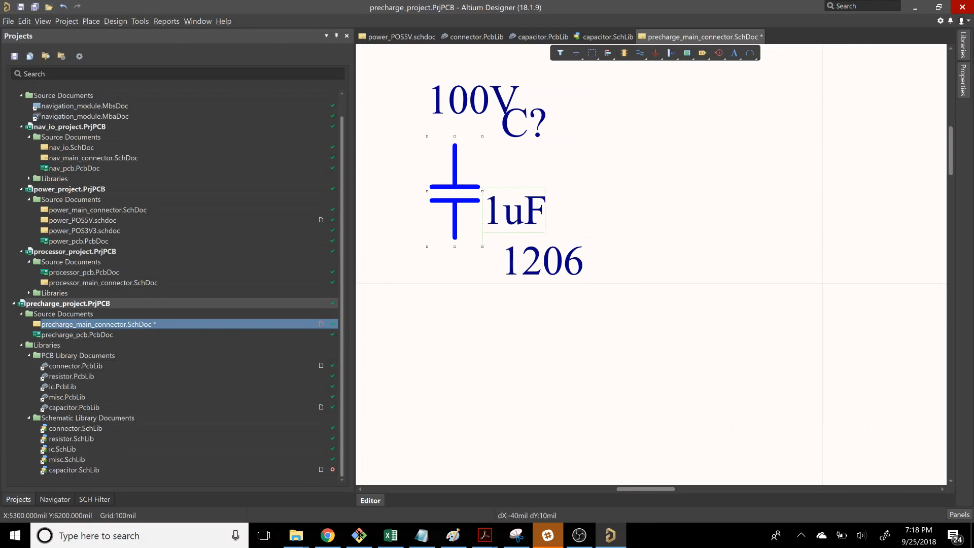
pyautogui.moveTo(521, 200); pyautogui.dragTo(539, 159)
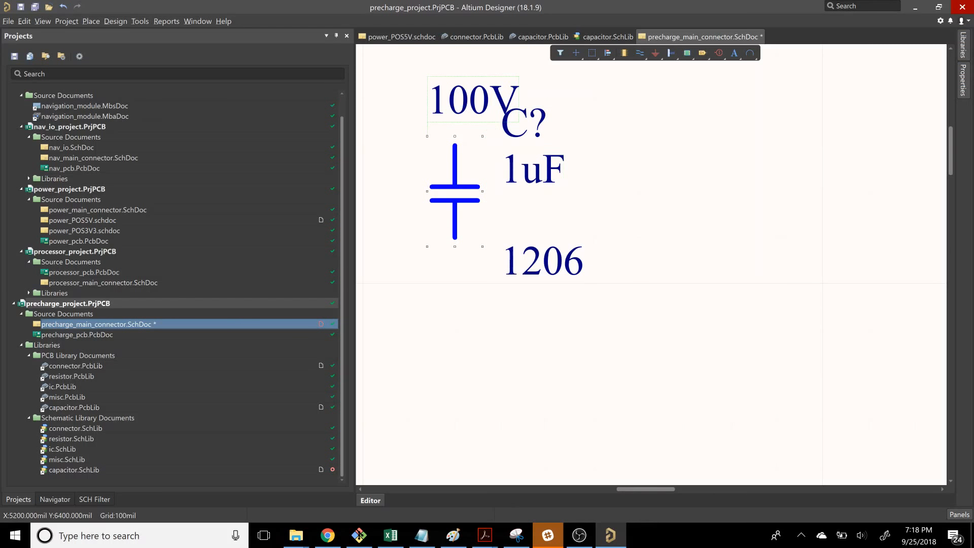
pyautogui.moveTo(469, 115); pyautogui.dragTo(547, 237)
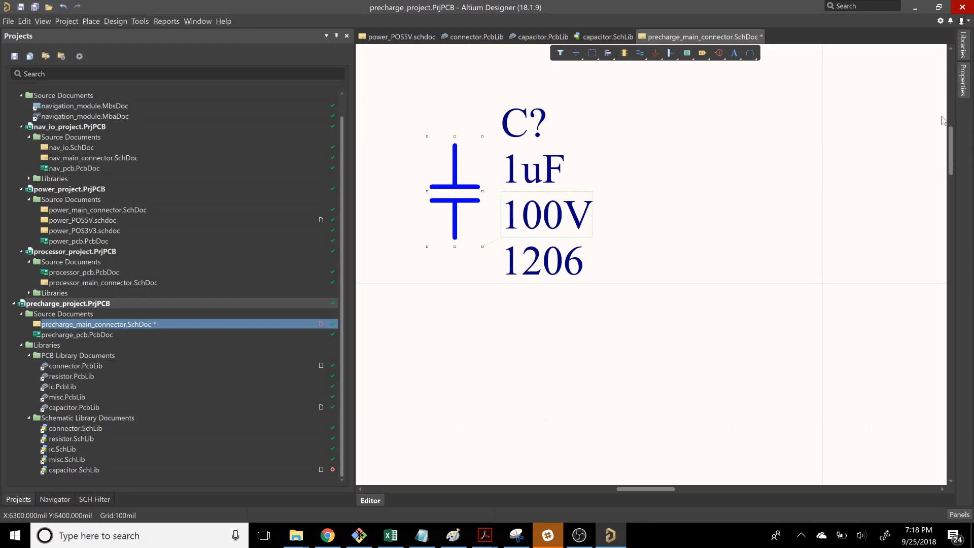
# Step: Reselect the capacitor and hide its Voltage parameter on the schematic
pyautogui.click(963, 79)
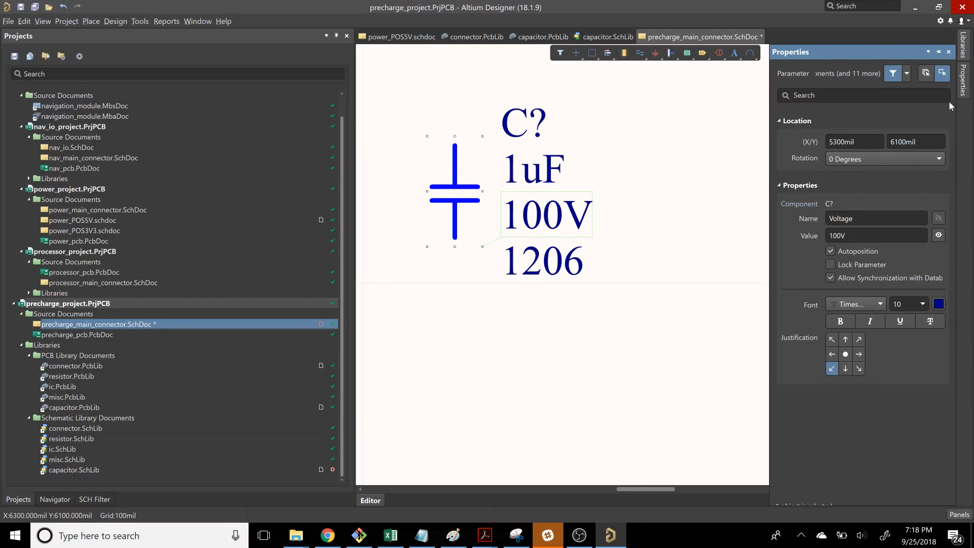
pyautogui.click(709, 288)
pyautogui.click(459, 194)
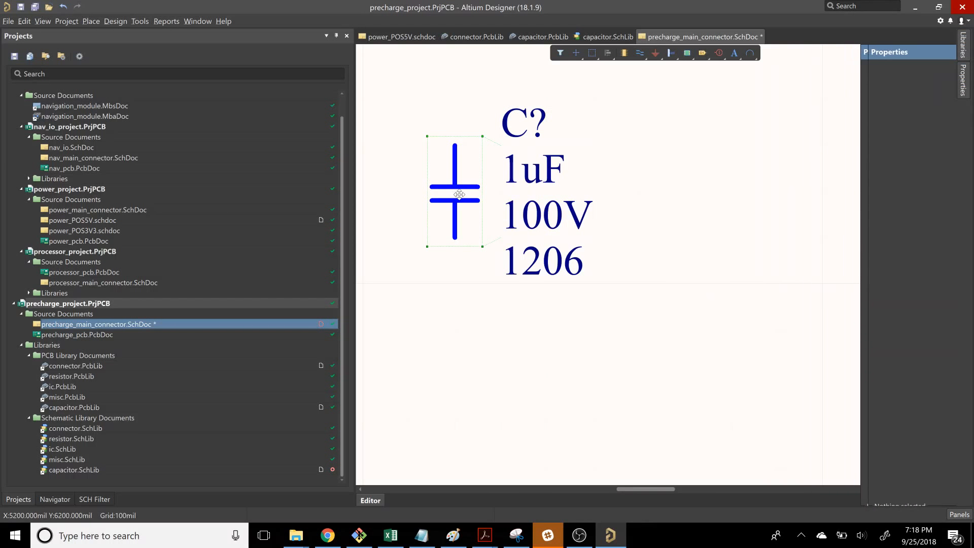
pyautogui.moveTo(966, 97)
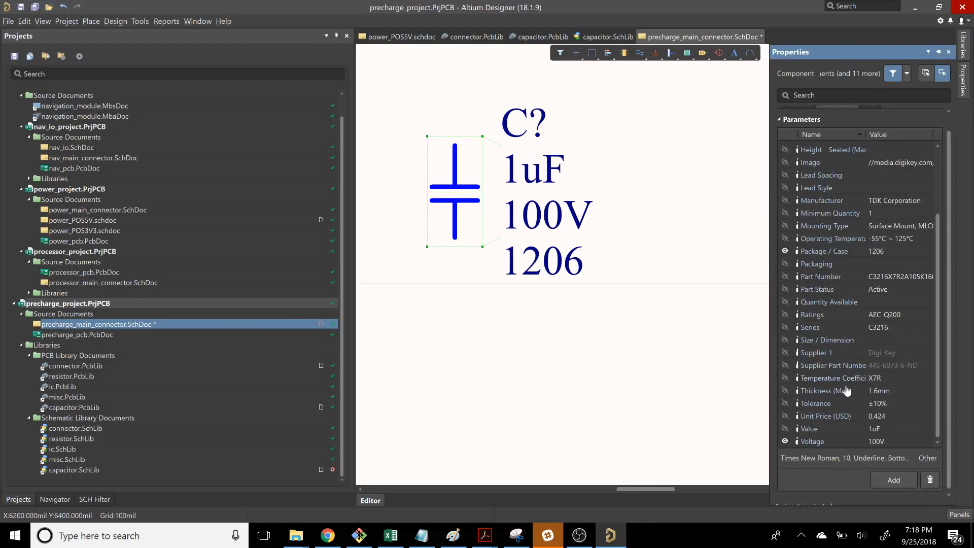
pyautogui.click(784, 442)
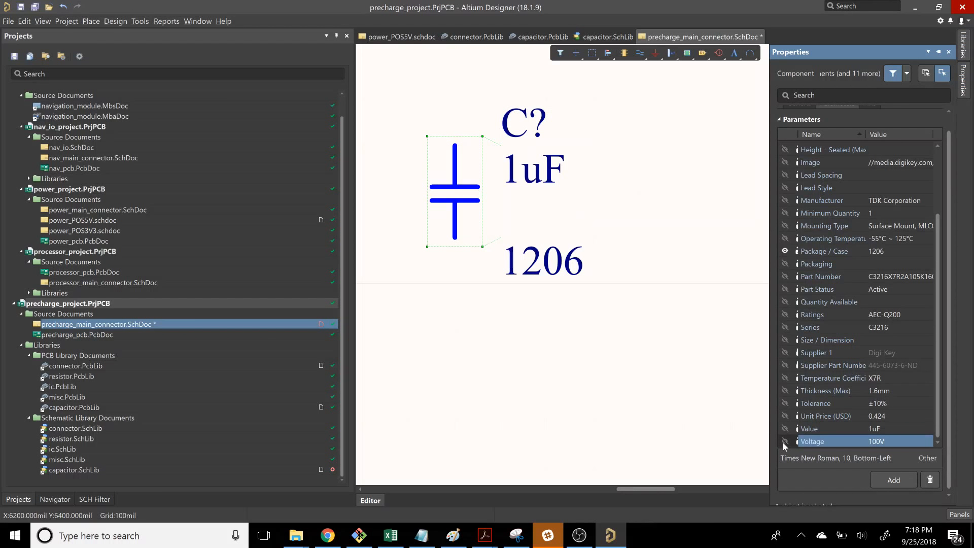
# Step: Make the capacitor's Voltage parameter visible again and annotate the schematics quietly, accepting the designator change
pyautogui.click(783, 441)
pyautogui.click(612, 362)
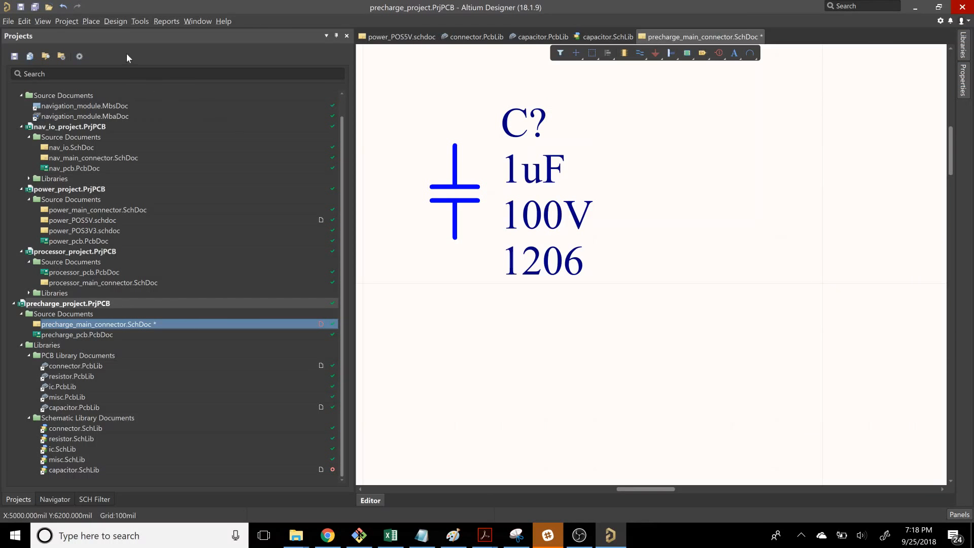
pyautogui.click(140, 22)
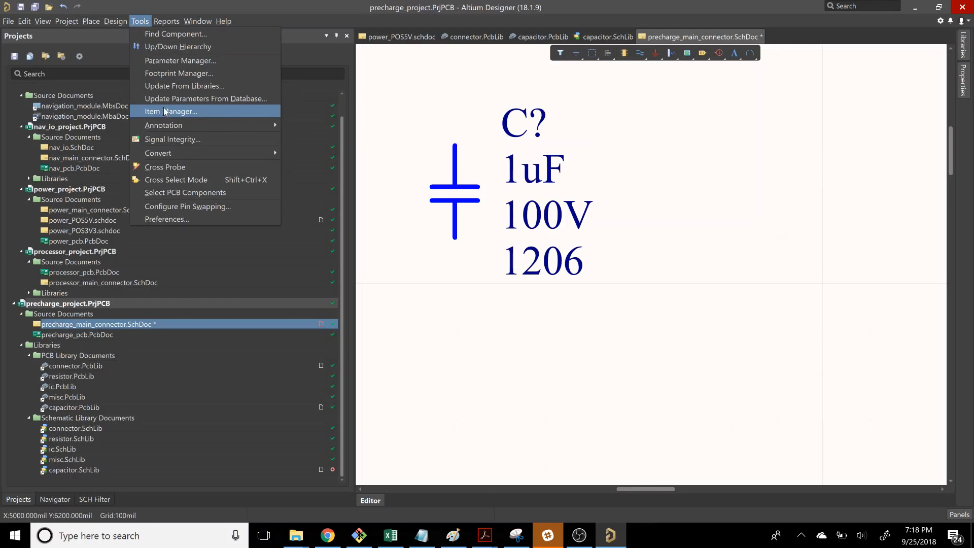
pyautogui.moveTo(169, 125)
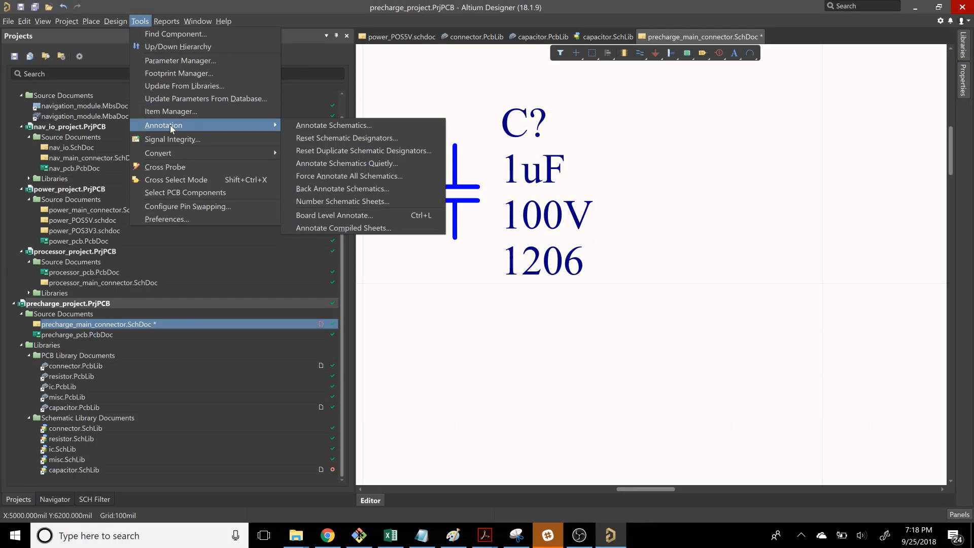
pyautogui.click(336, 163)
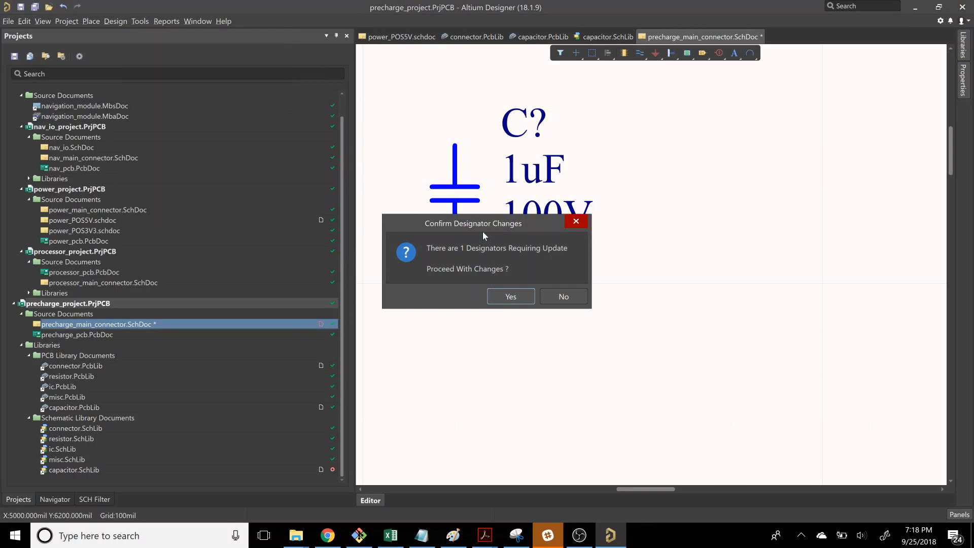
pyautogui.moveTo(479, 227); pyautogui.dragTo(501, 335)
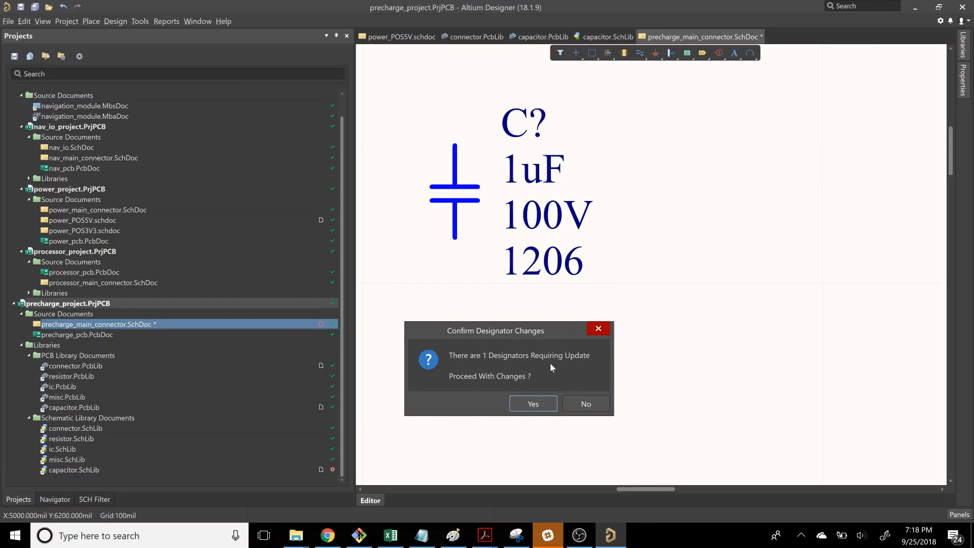
pyautogui.click(543, 398)
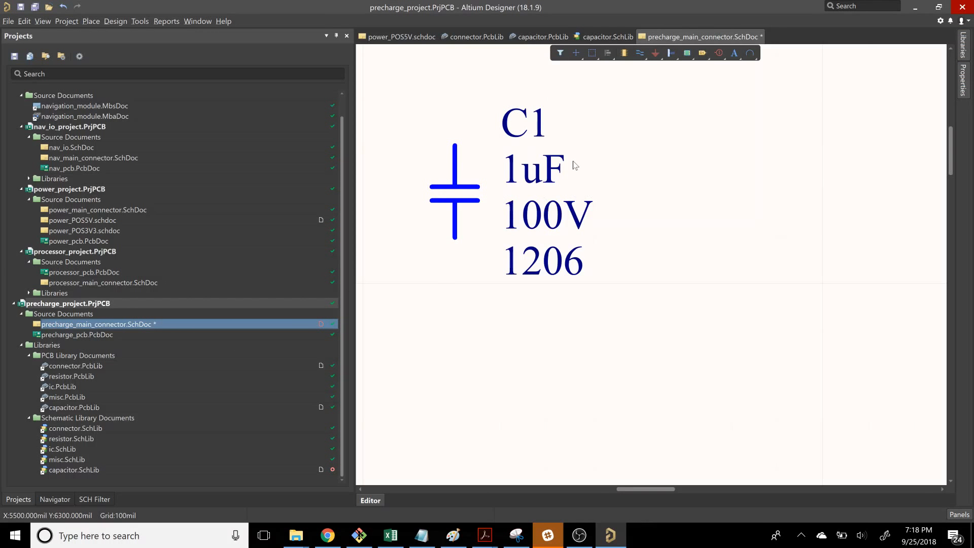
# Step: Inspect the designator's properties and the description of the annotated capacitor on the schematic
pyautogui.doubleClick(534, 133)
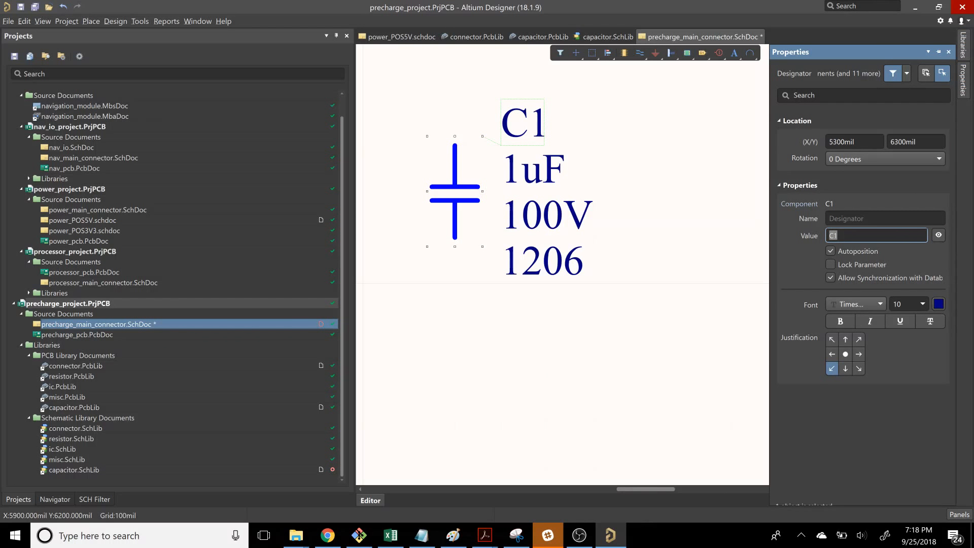
pyautogui.click(566, 440)
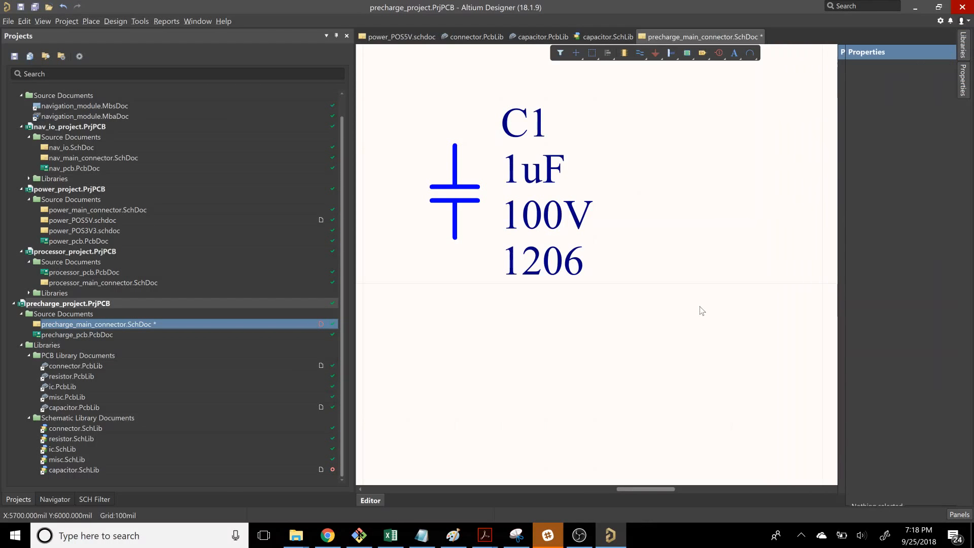
pyautogui.keyDown('ctrl'); pyautogui.scroll(-3, 701, 310); pyautogui.keyUp('ctrl')
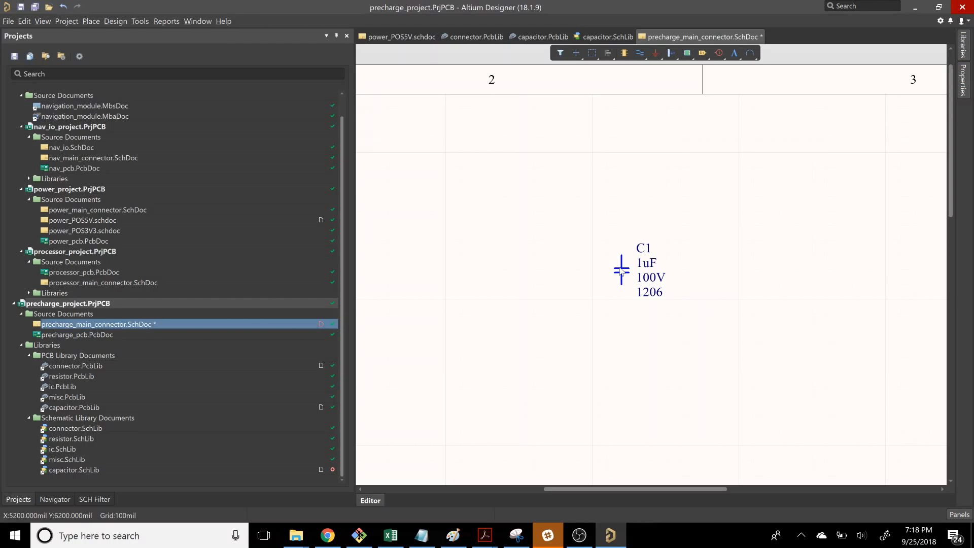
pyautogui.moveTo(621, 270)
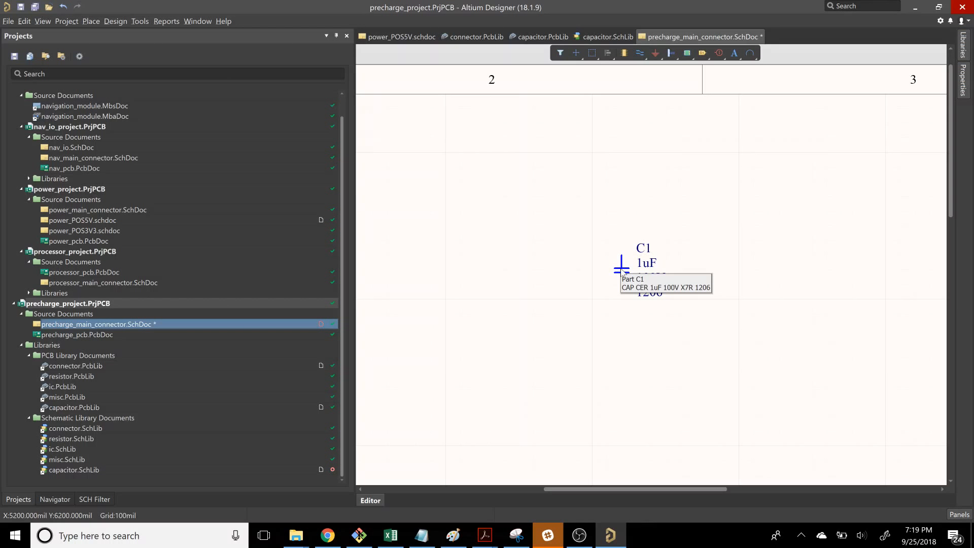
pyautogui.click(622, 270)
pyautogui.press('Home')
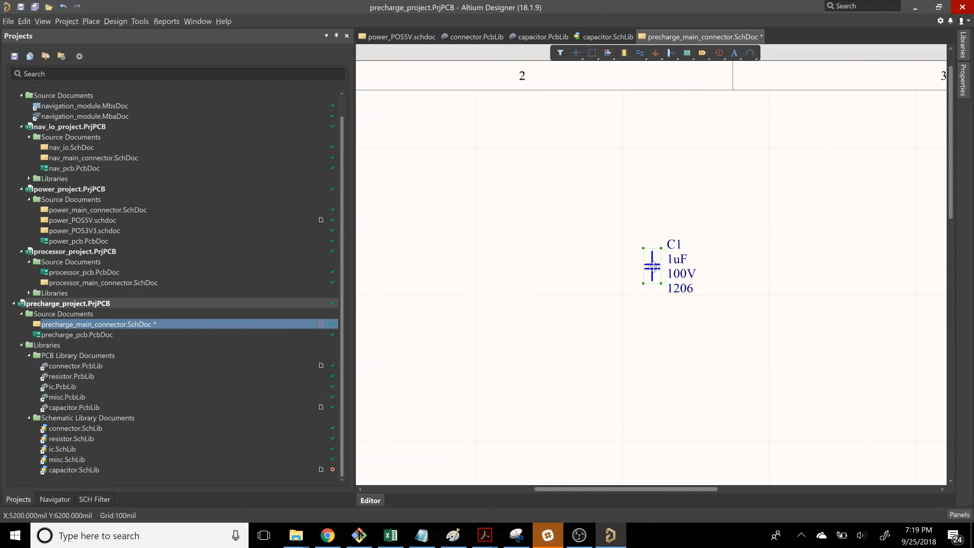
pyautogui.click(654, 267)
pyautogui.click(654, 267)
# Step: Undo the designator annotation and delete the capacitor from the precharge schematic
pyautogui.hotkey('ctrl', 'z')
pyautogui.hotkey('ctrl', 'z')
pyautogui.hotkey('ctrl', 'z')
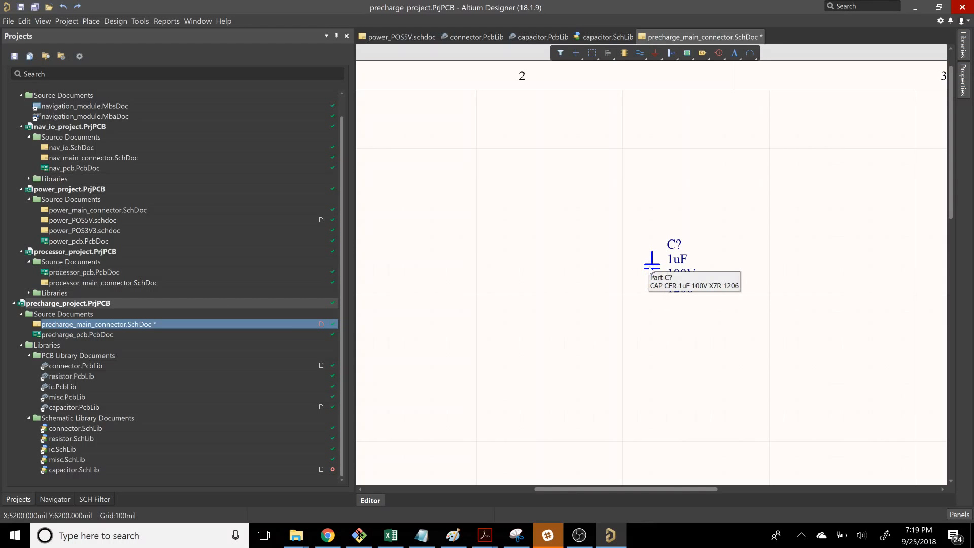
pyautogui.hotkey('ctrl', 'y')
pyautogui.click(656, 265)
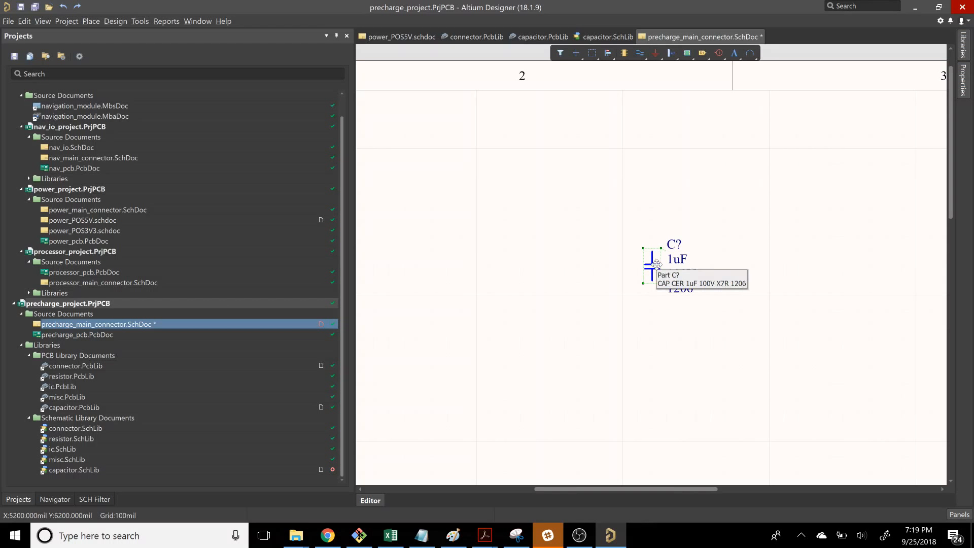
pyautogui.press('Delete')
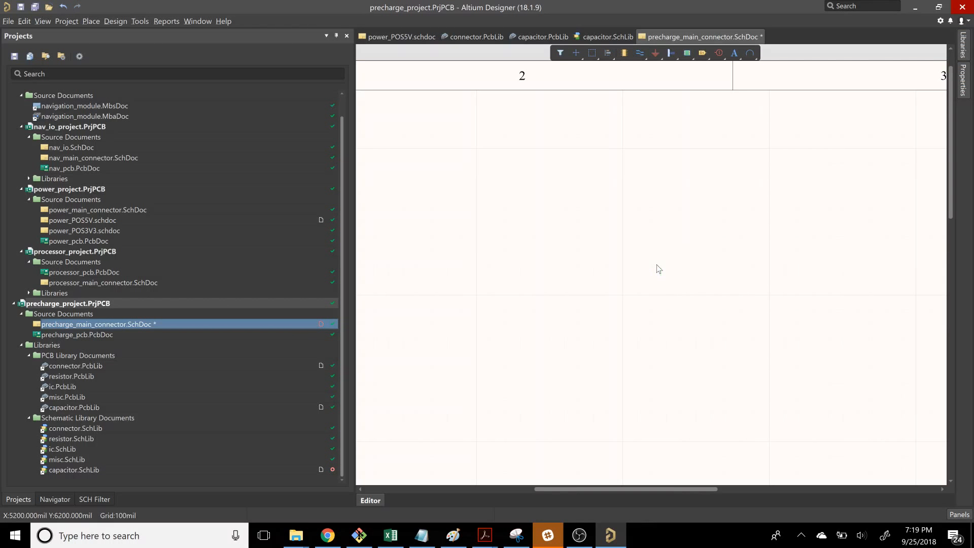
# Step: Close precharge_main_connector.SchDoc without saving its changes
pyautogui.rightClick(151, 325)
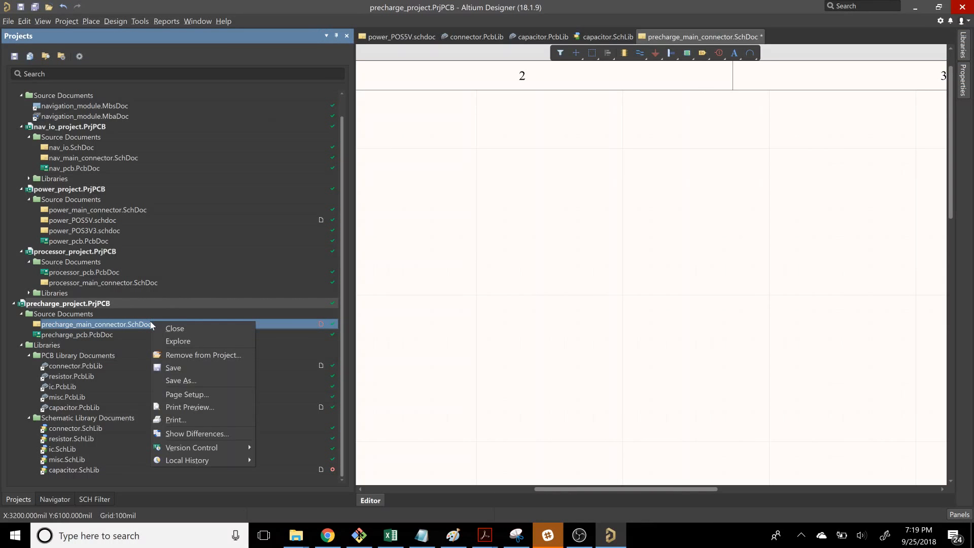
pyautogui.click(184, 331)
pyautogui.click(529, 291)
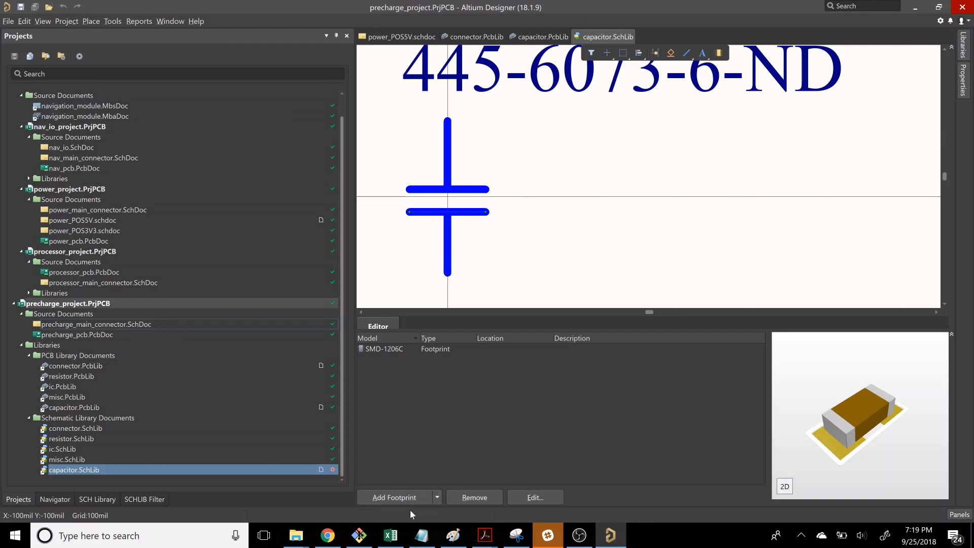
# Step: Switch to the Git Bash terminal and check the repository status with git status
pyautogui.click(359, 535)
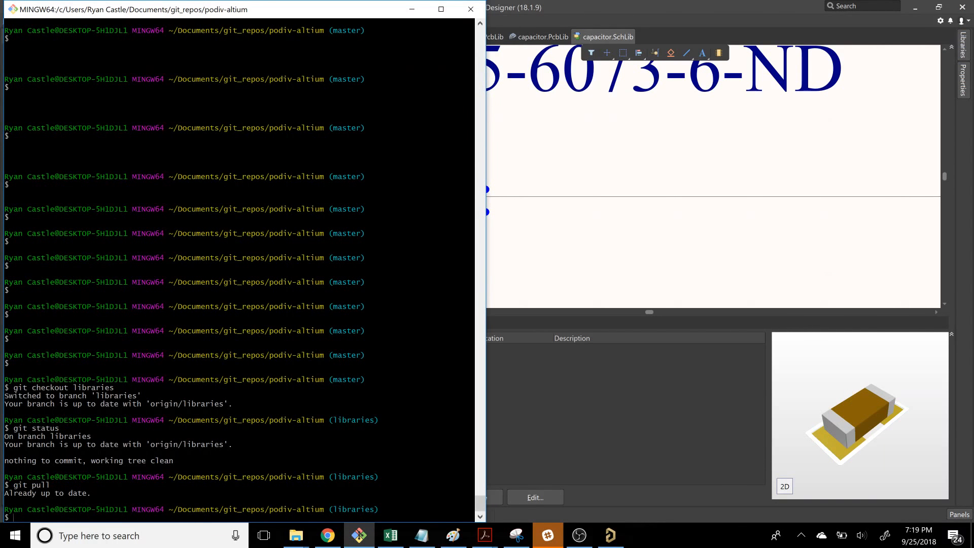
pyautogui.write('git status')
pyautogui.press('Return')
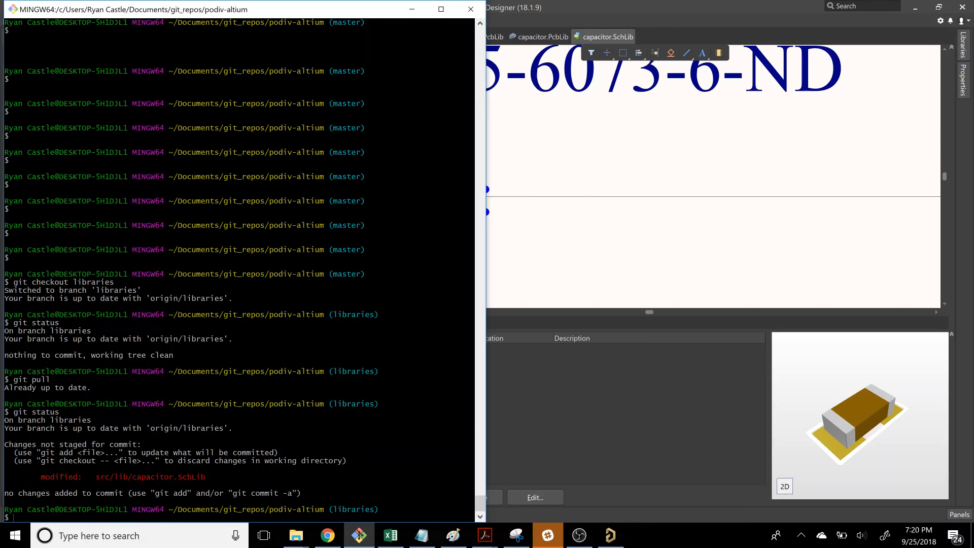
# Step: Try to commit the library change with the message "added C3216X7R2A105K160AM (for sample video)"
pyautogui.write('git commit -m "added')
pyautogui.rightClick(306, 519)
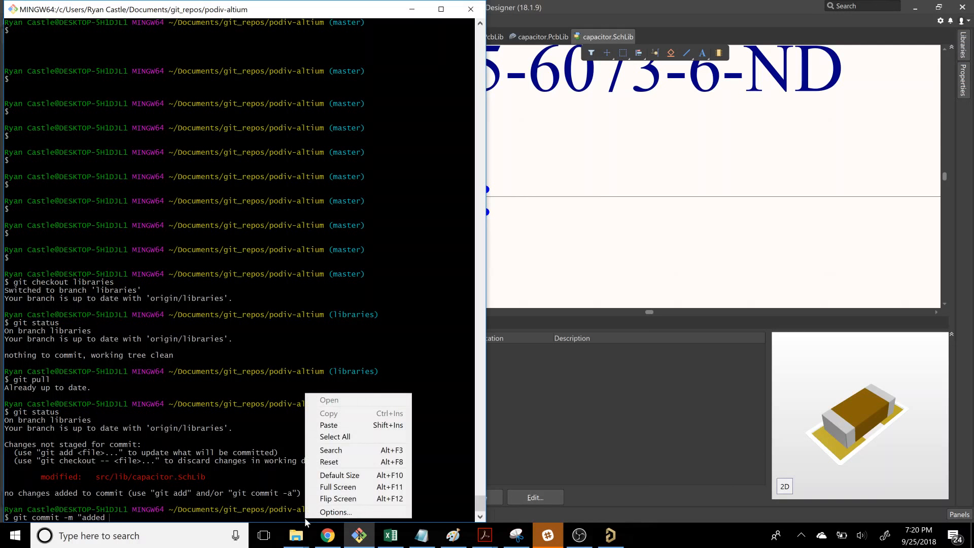
pyautogui.click(338, 425)
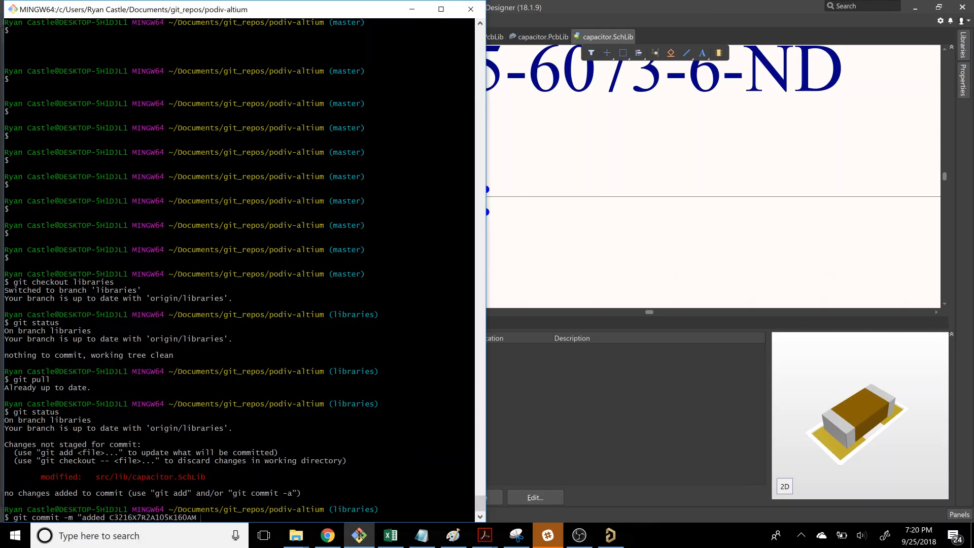
pyautogui.write('(for sample video)"')
pyautogui.press('Return')
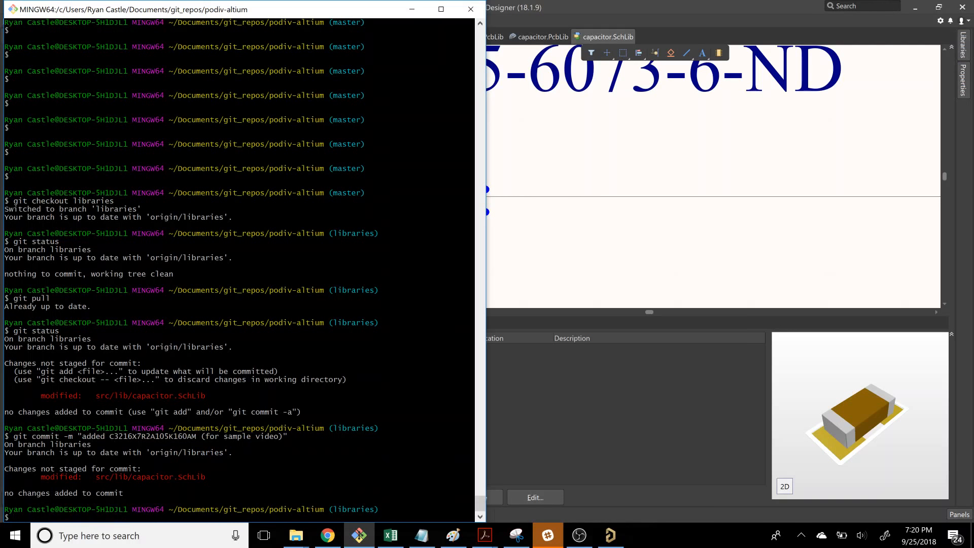
# Step: Recheck the repository status and stage src/lib/capacitor.SchLib with git add
pyautogui.write('git status')
pyautogui.press('Return')
pyautogui.write('git')
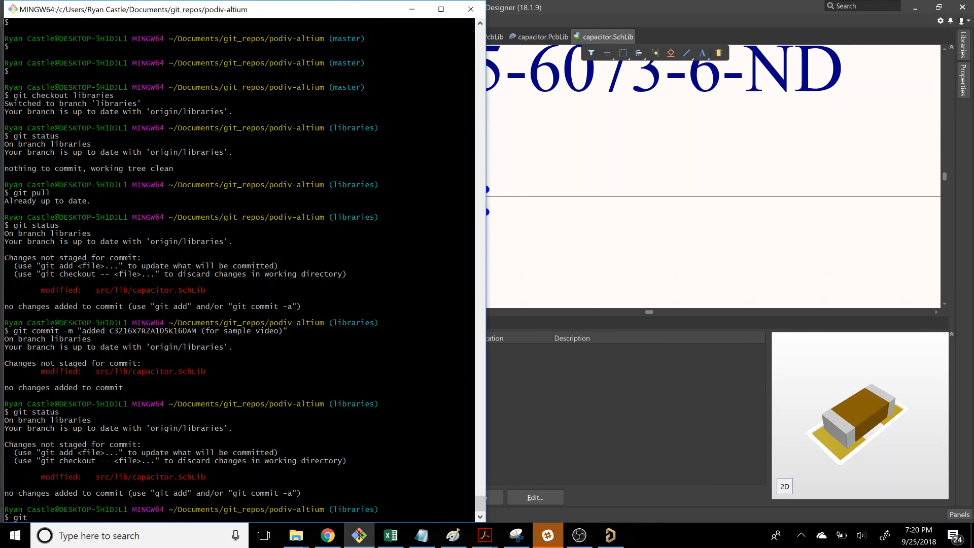
pyautogui.write(' status')
pyautogui.press('BackSpace')
pyautogui.press('BackSpace')
pyautogui.press('BackSpace')
pyautogui.press('BackSpace')
pyautogui.press('BackSpace')
pyautogui.press('BackSpace')
pyautogui.write('add src/lib/c')
pyautogui.press('Tab')
pyautogui.press('Return')
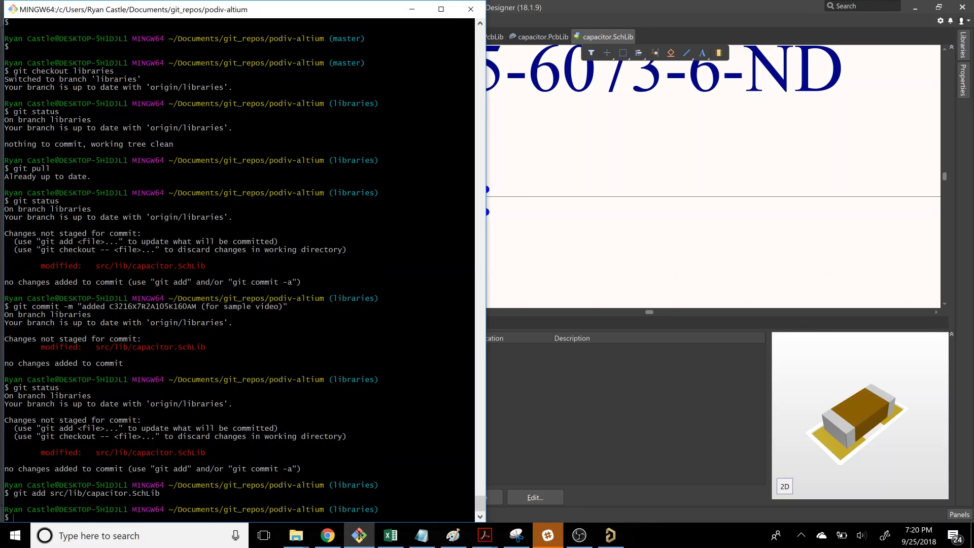
# Step: Commit the staged capacitor library with the message "added C3216X7R2A105K160AM (for sample video)"
pyautogui.press('Up')
pyautogui.press('Up')
pyautogui.press('Up')
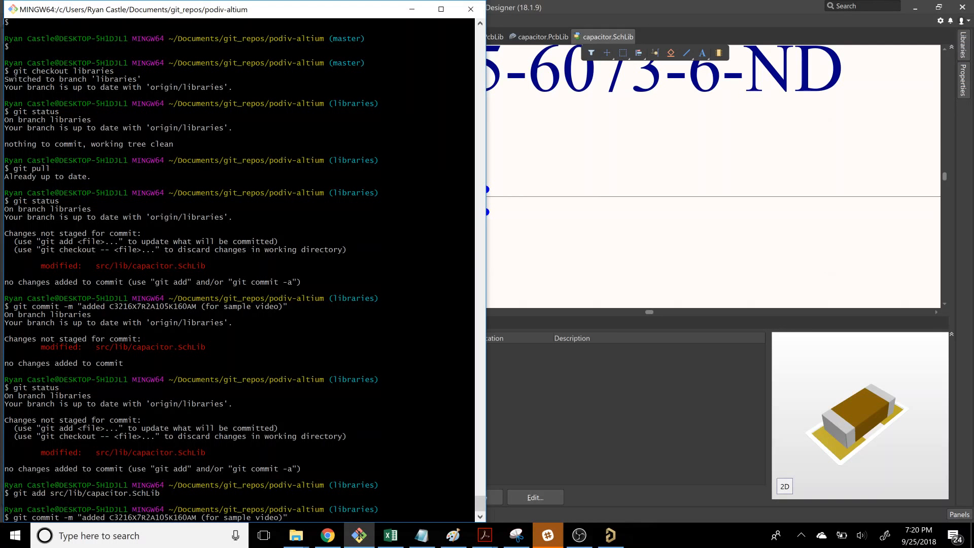
pyautogui.press('Return')
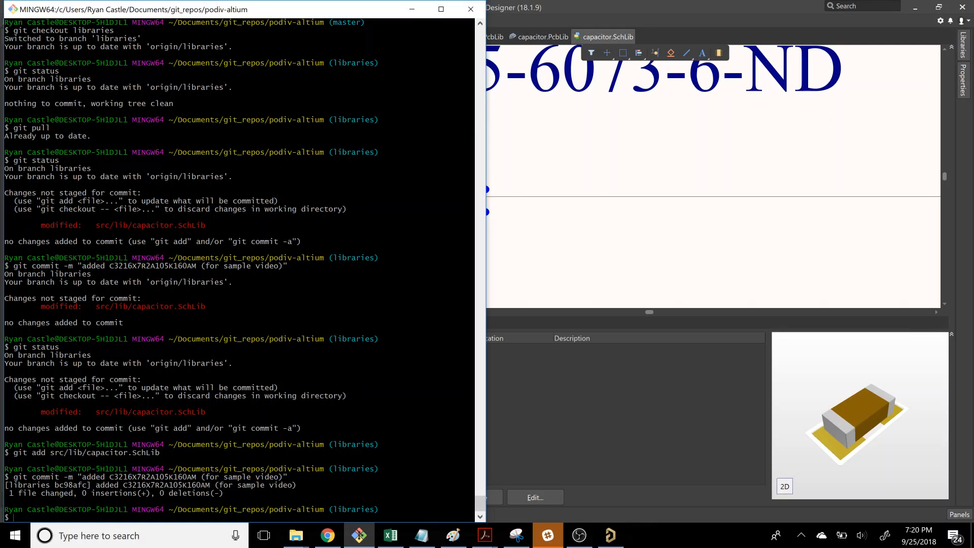
# Step: Check the status of the libraries branch and push its commit to the remote repository
pyautogui.write('git status')
pyautogui.press('Return')
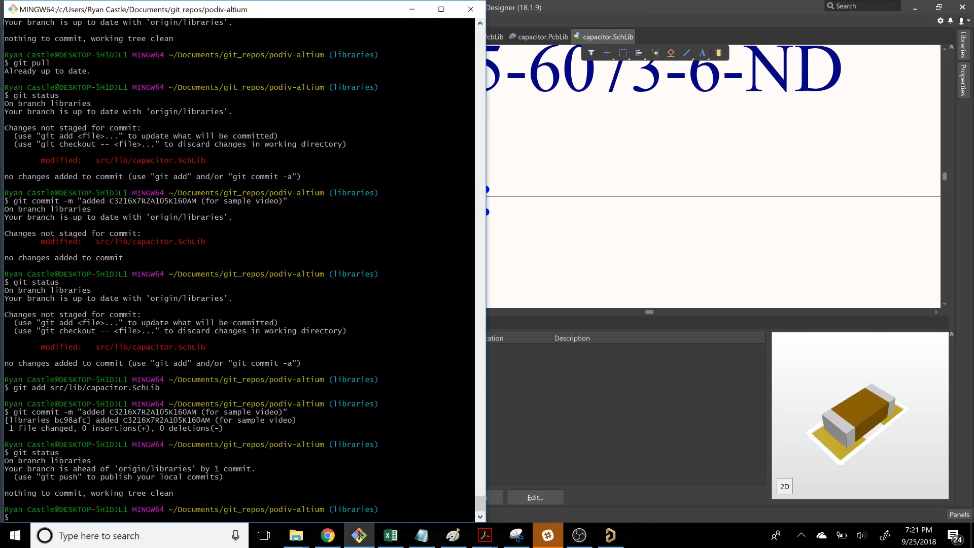
pyautogui.write('git push')
pyautogui.press('Return')
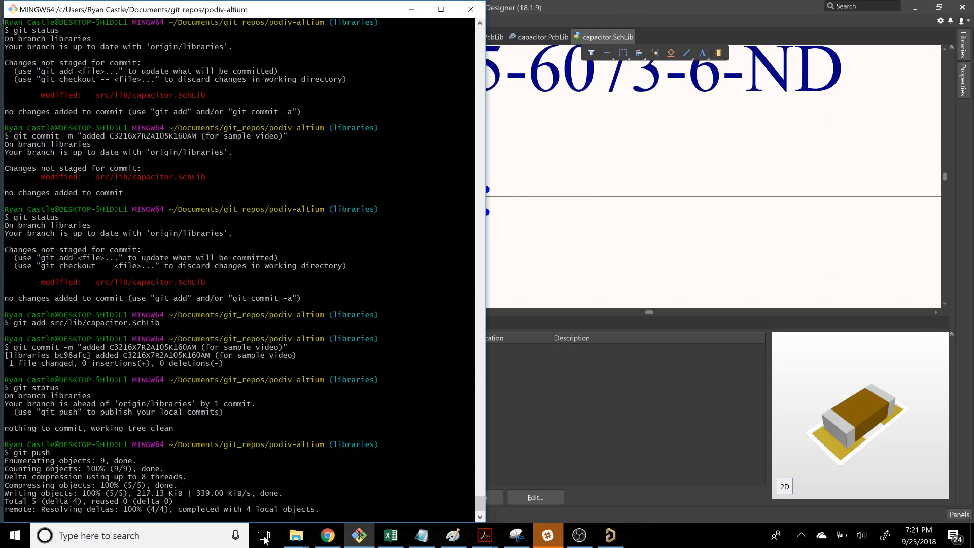
# Step: Switch to Chrome, refresh the GitHub page, go to the podiv-altium repository root and select the libraries branch
pyautogui.click(325, 542)
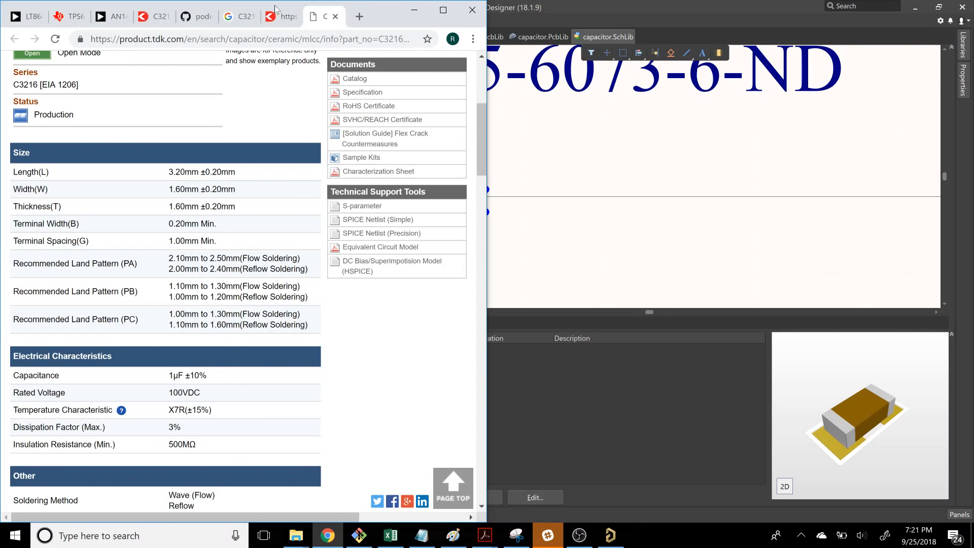
pyautogui.click(199, 17)
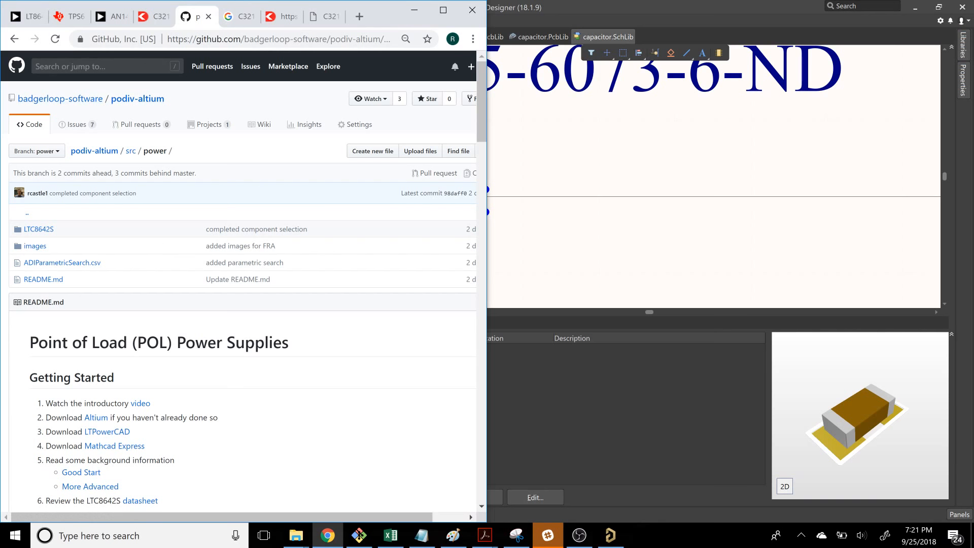
pyautogui.click(55, 40)
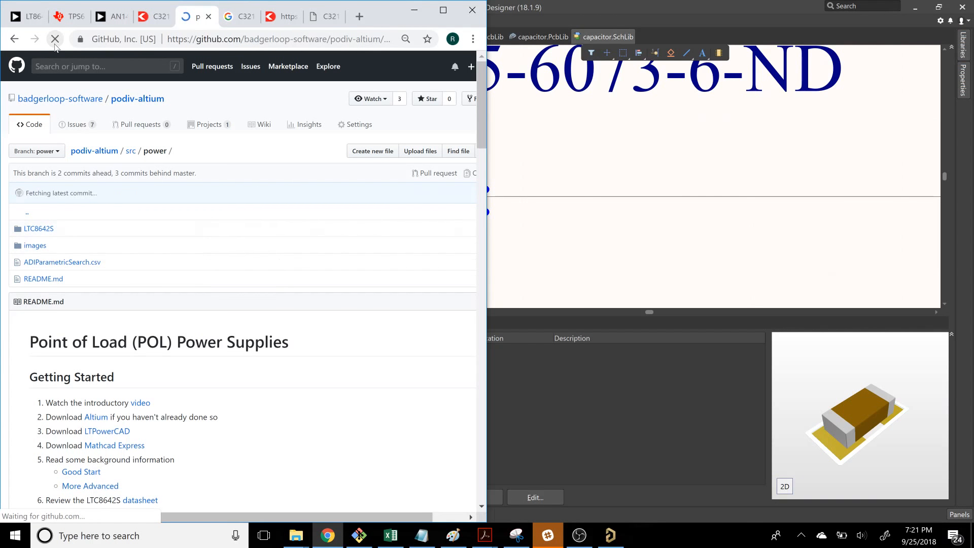
pyautogui.click(97, 154)
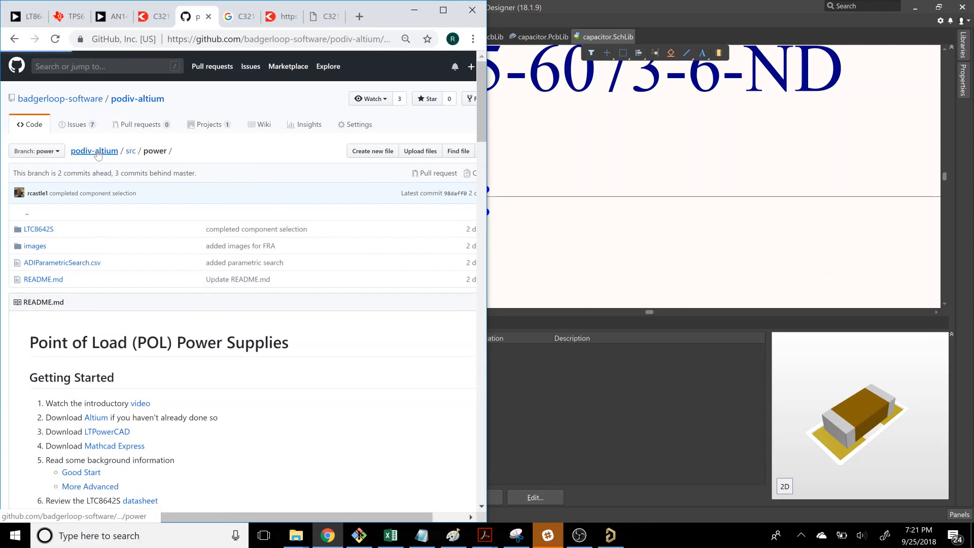
pyautogui.click(56, 255)
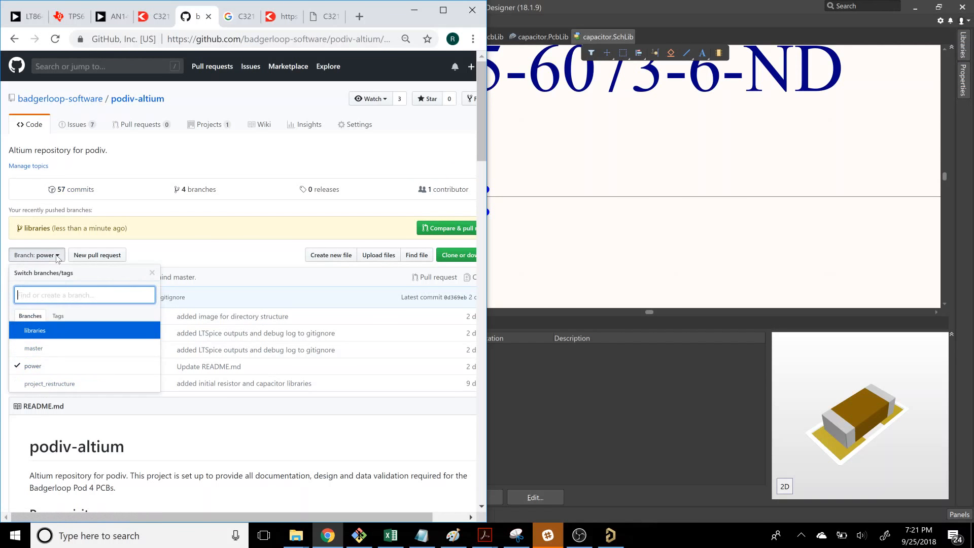
pyautogui.click(51, 331)
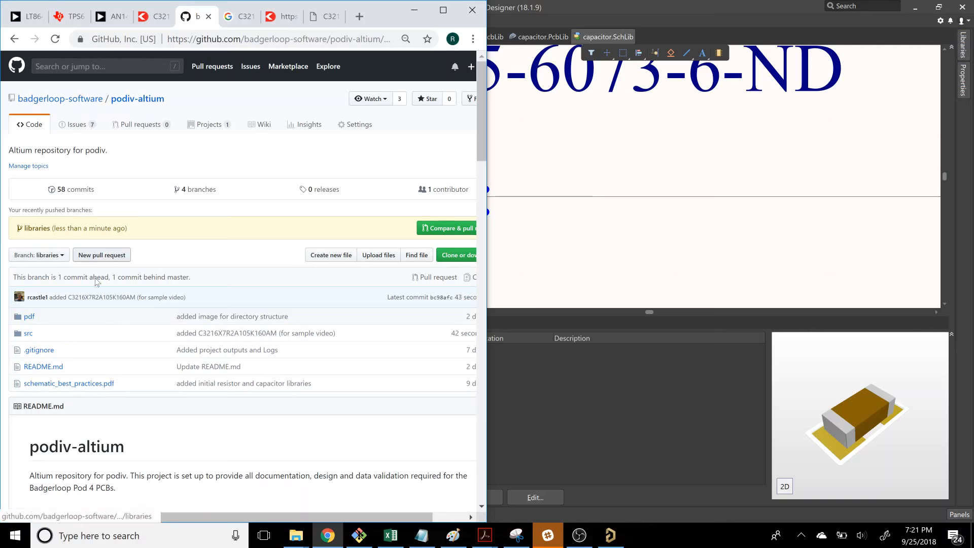
# Step: Start a pull request from libraries into master and shorten its title to "added C3216X7R2A105K160AM"
pyautogui.click(112, 254)
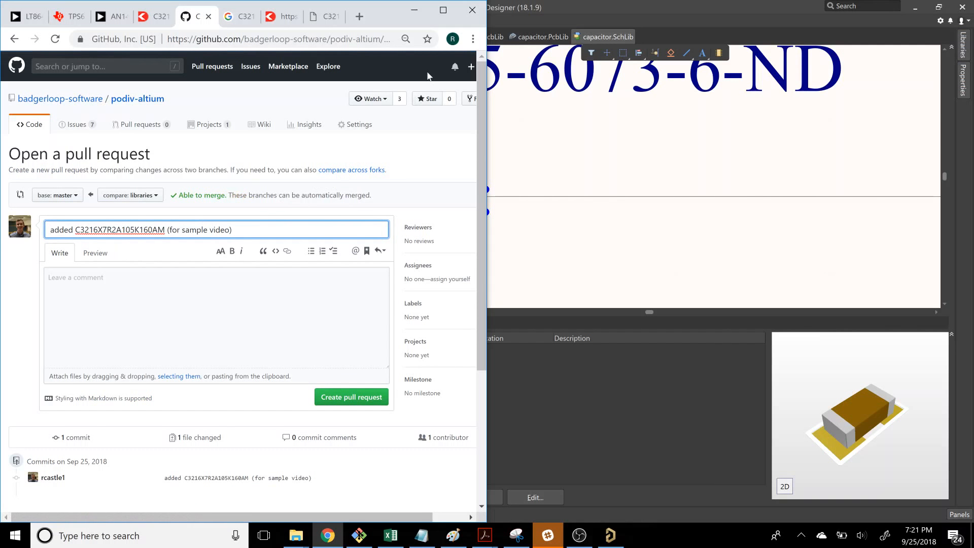
pyautogui.click(439, 14)
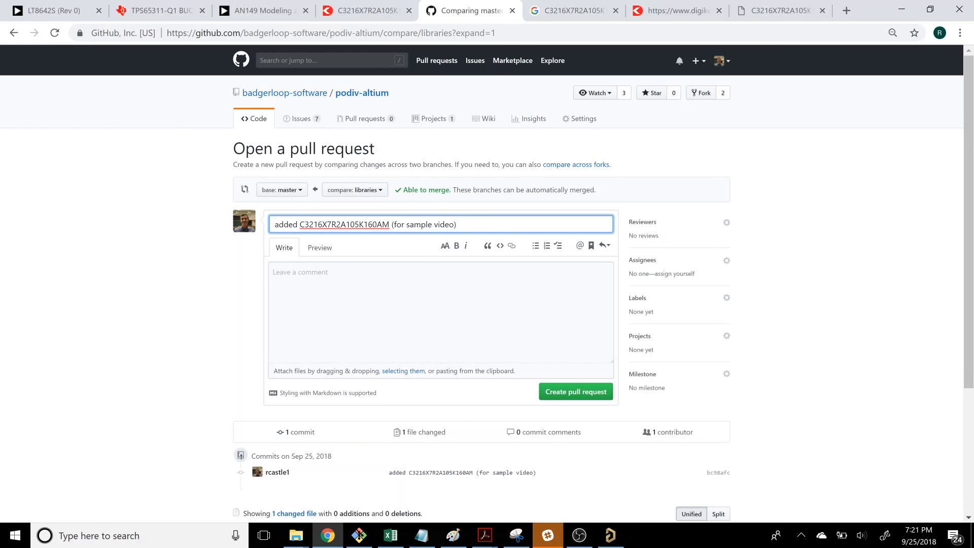
pyautogui.click(431, 274)
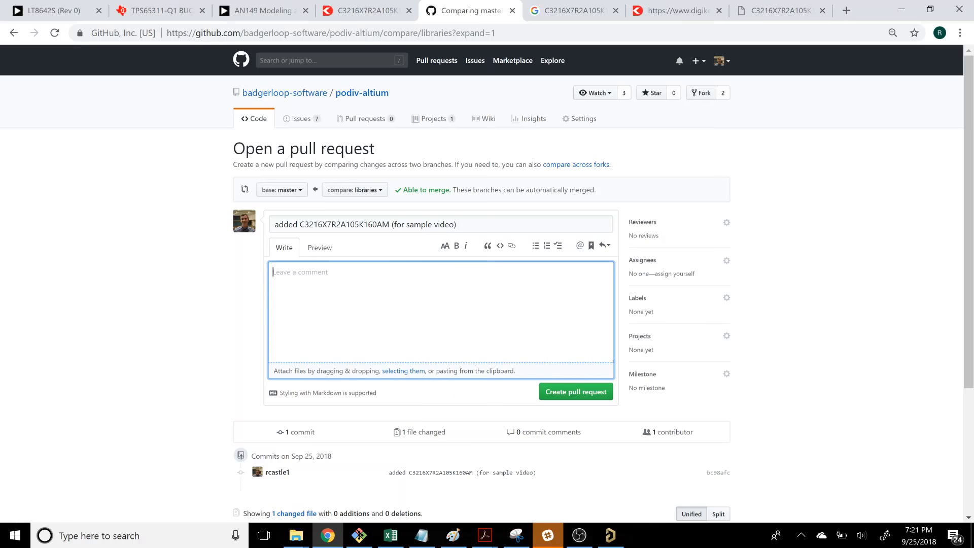
pyautogui.click(457, 224)
pyautogui.press('BackSpace')
pyautogui.press('BackSpace')
pyautogui.press('BackSpace')
pyautogui.press('BackSpace')
pyautogui.press('BackSpace')
pyautogui.press('BackSpace')
pyautogui.press('BackSpace')
pyautogui.press('BackSpace')
pyautogui.press('BackSpace')
pyautogui.press('BackSpace')
pyautogui.press('BackSpace')
pyautogui.press('BackSpace')
pyautogui.press('BackSpace')
pyautogui.press('BackSpace')
pyautogui.press('BackSpace')
pyautogui.press('BackSpace')
pyautogui.press('BackSpace')
pyautogui.press('BackSpace')
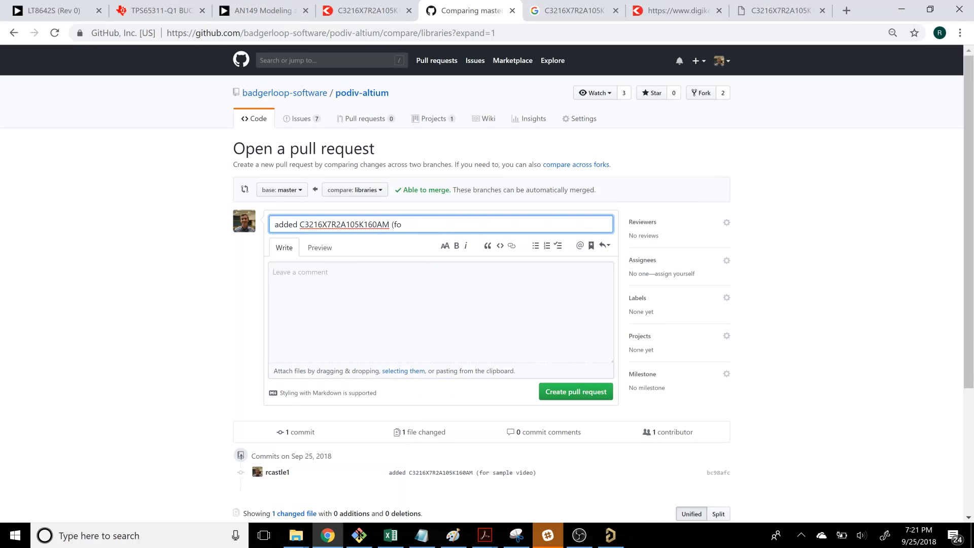
# Step: Add the comment "Sample video component" to the pull request and create it
pyautogui.press('Tab')
pyautogui.press('Tab')
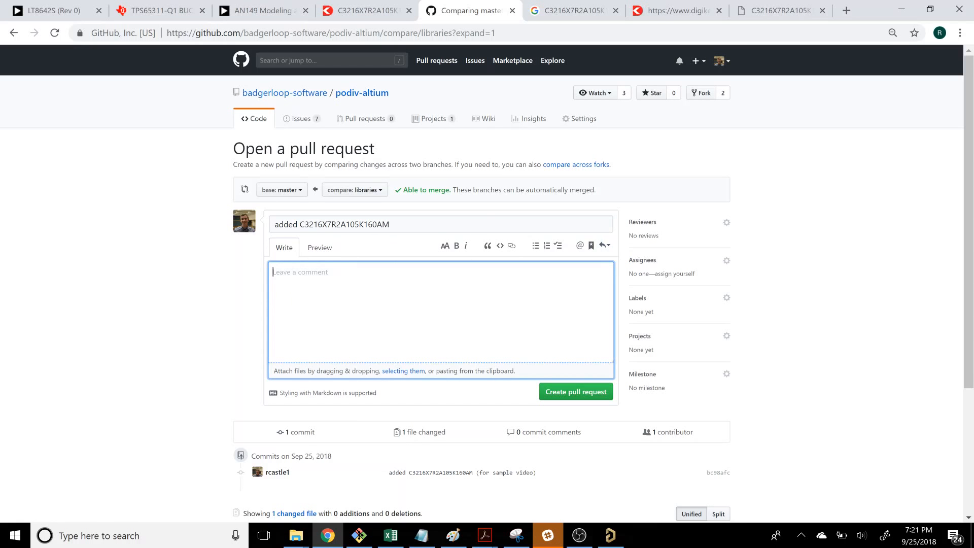
pyautogui.write('Sample videocomponents')
pyautogui.press('BackSpace')
pyautogui.press('BackSpace')
pyautogui.press('BackSpace')
pyautogui.press('BackSpace')
pyautogui.press('BackSpace')
pyautogui.press('BackSpace')
pyautogui.press('BackSpace')
pyautogui.press('BackSpace')
pyautogui.press('BackSpace')
pyautogui.press('BackSpace')
pyautogui.write('components')
pyautogui.scroll(-2, 224, 354)
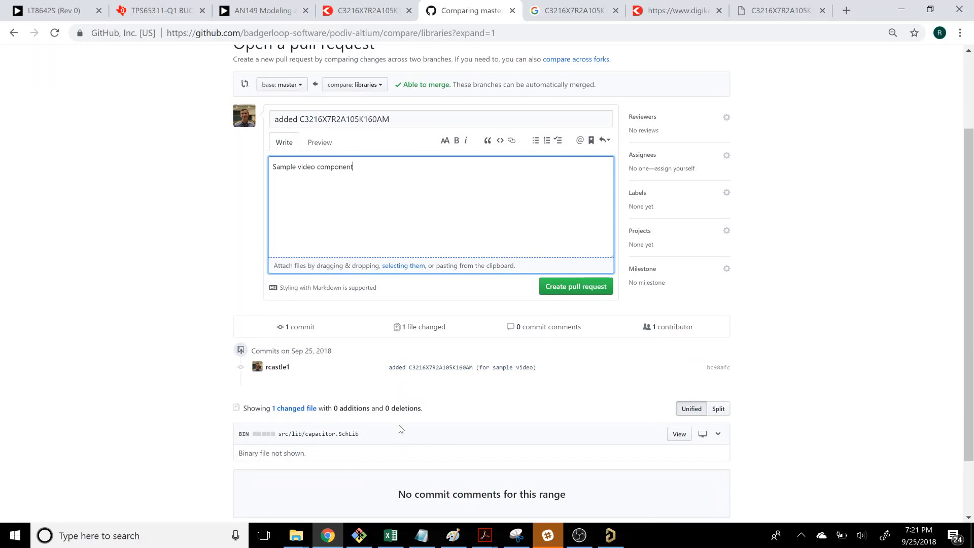
pyautogui.scroll(2, 331, 370)
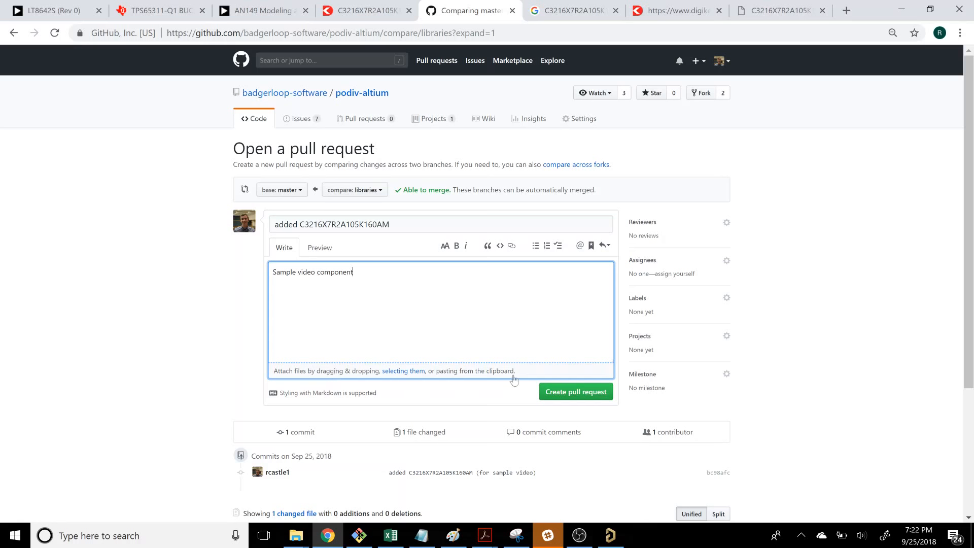
pyautogui.click(577, 391)
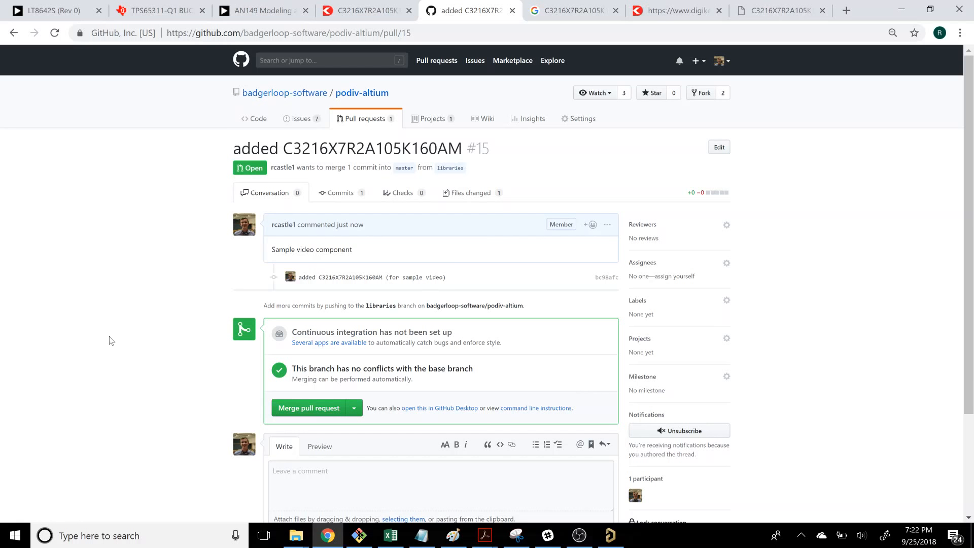
pyautogui.scroll(-3, 110, 337)
pyautogui.scroll(3, 110, 337)
# Step: Open the LT8642S datasheet and examine the pin configuration on page 2
pyautogui.click(77, 11)
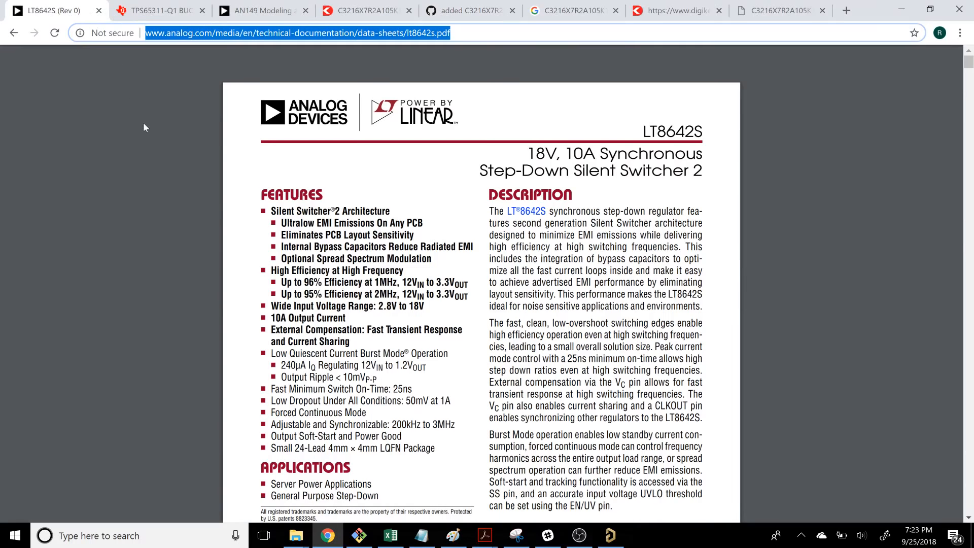
pyautogui.scroll(-6, 184, 197)
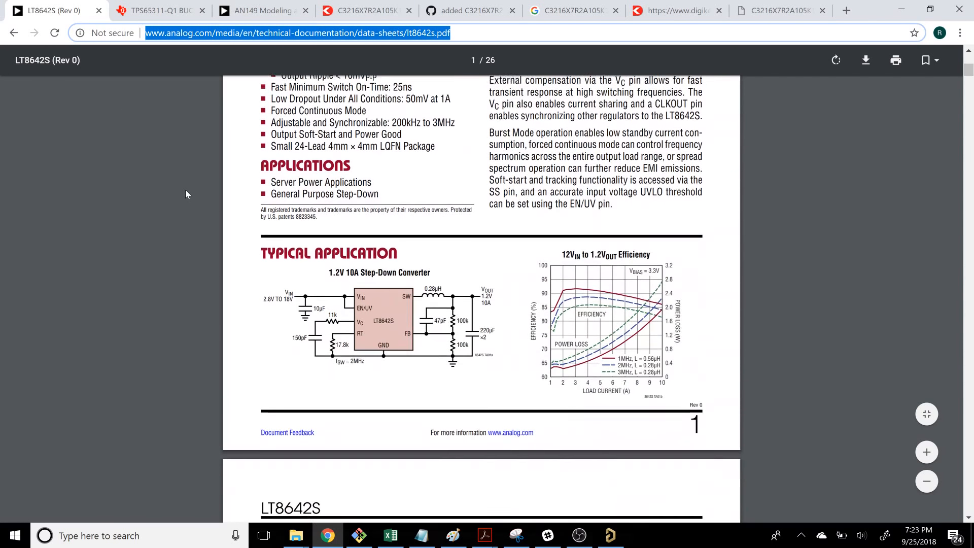
pyautogui.scroll(-5, 184, 192)
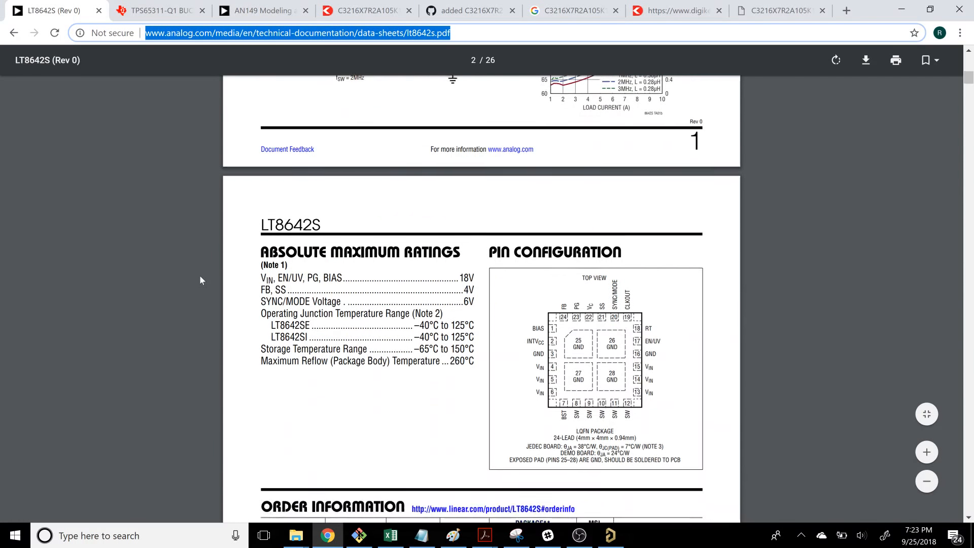
pyautogui.scroll(-1, 201, 279)
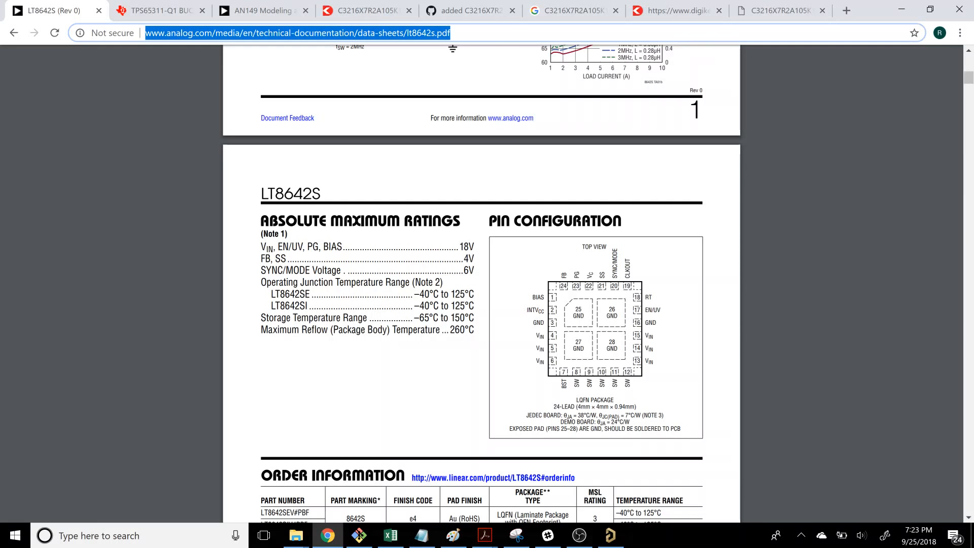
# Step: Look through the LT8642S datasheet for the package description and suggested PCB layout on page 25
pyautogui.scroll(-10, 481, 284)
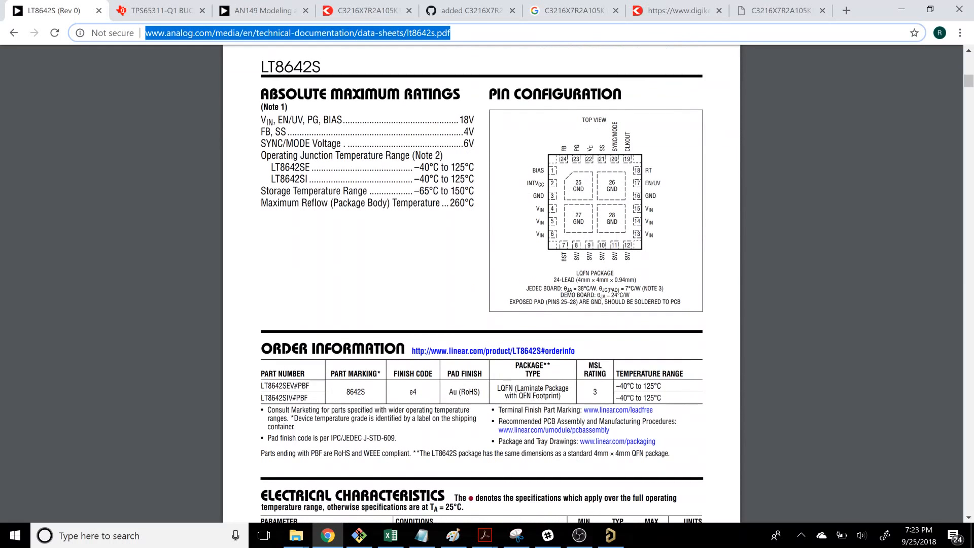
pyautogui.scroll(-20, 482, 284)
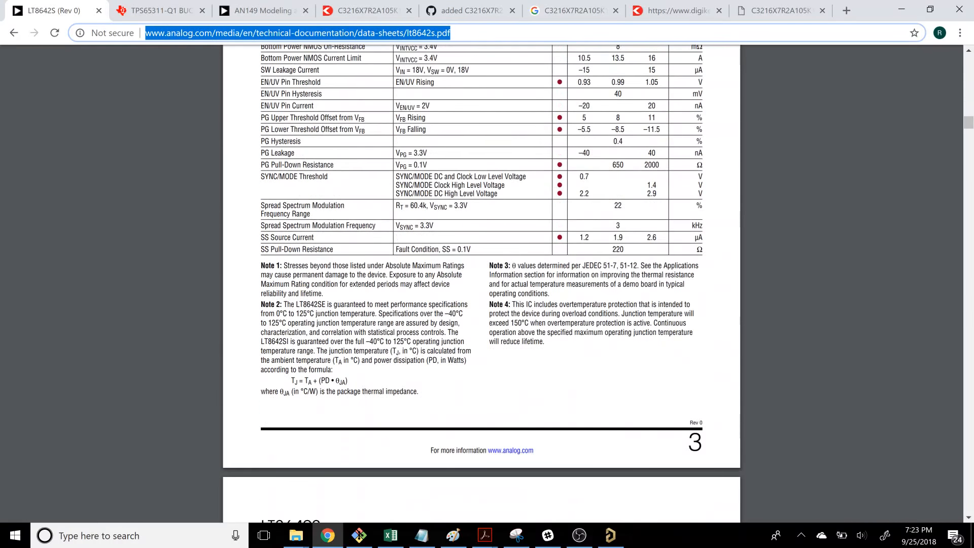
pyautogui.scroll(-20, 481, 284)
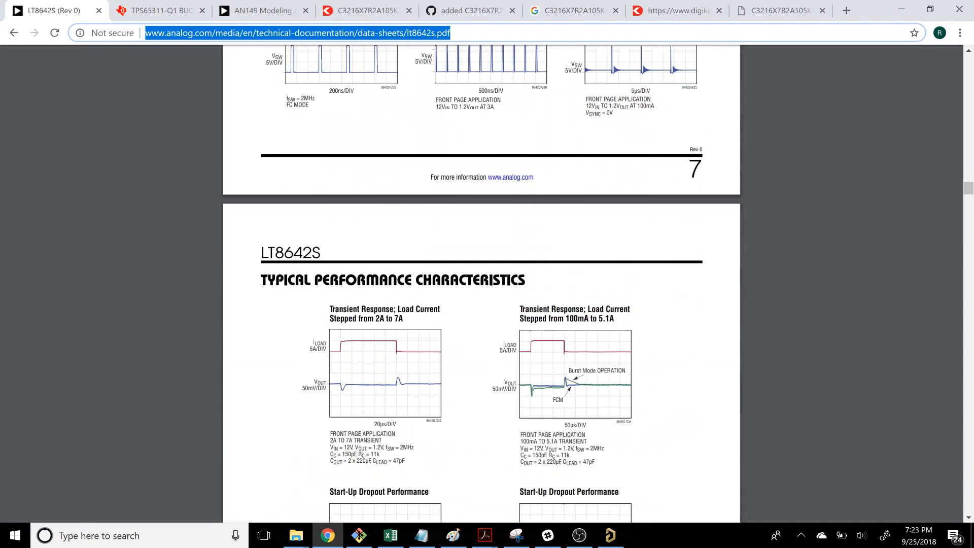
pyautogui.scroll(-20, 482, 284)
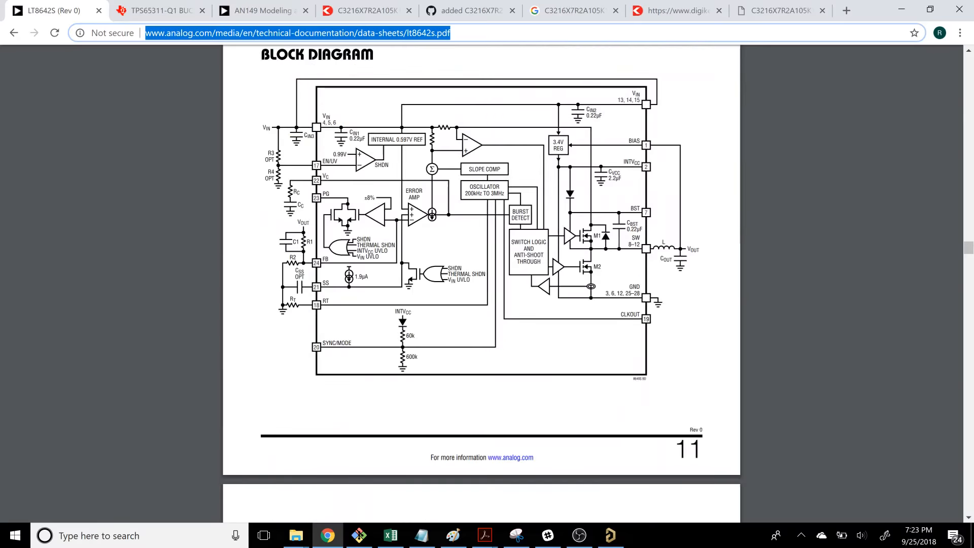
pyautogui.scroll(-20, 481, 284)
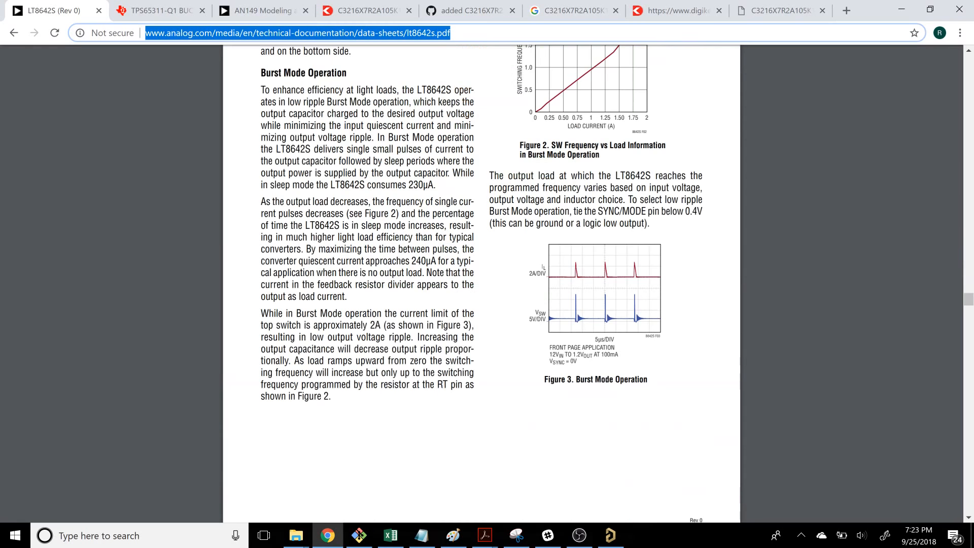
pyautogui.scroll(-18, 482, 284)
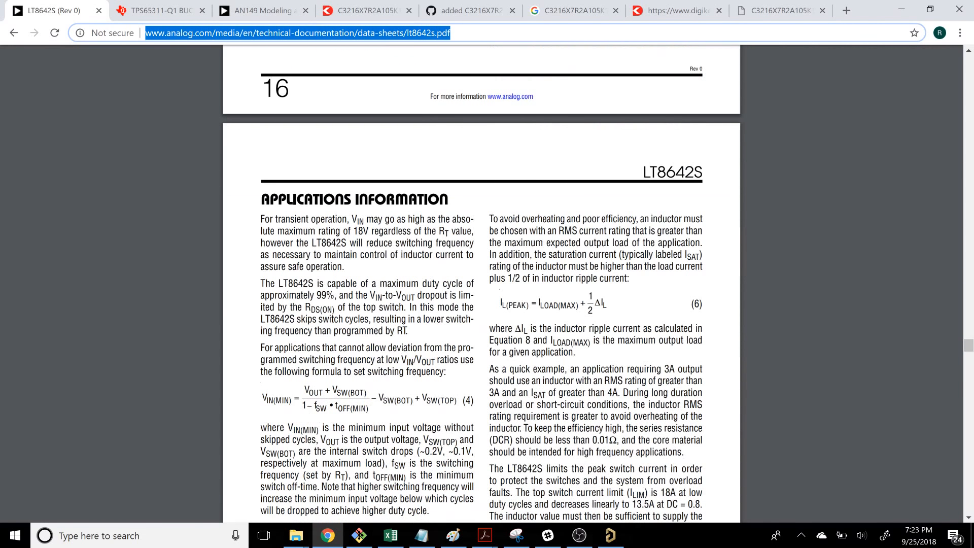
pyautogui.scroll(-20, 481, 284)
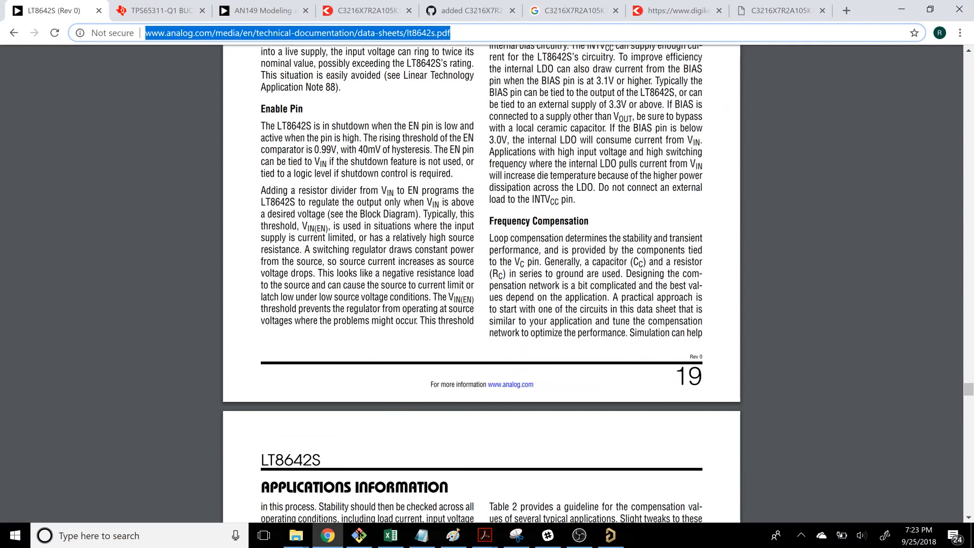
pyautogui.scroll(-10, 481, 285)
pyautogui.scroll(-14, 482, 284)
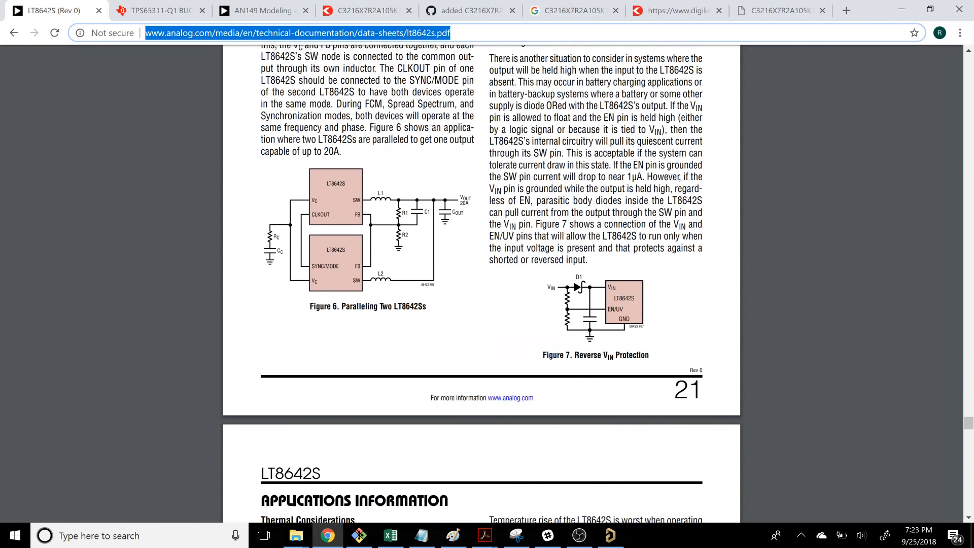
pyautogui.scroll(-16, 482, 284)
pyautogui.scroll(-7, 481, 284)
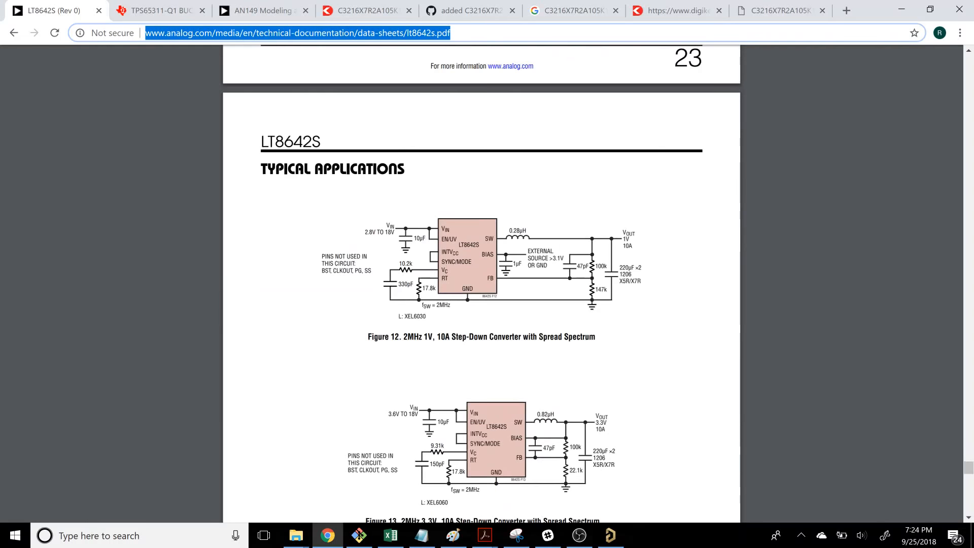
pyautogui.scroll(-10, 482, 284)
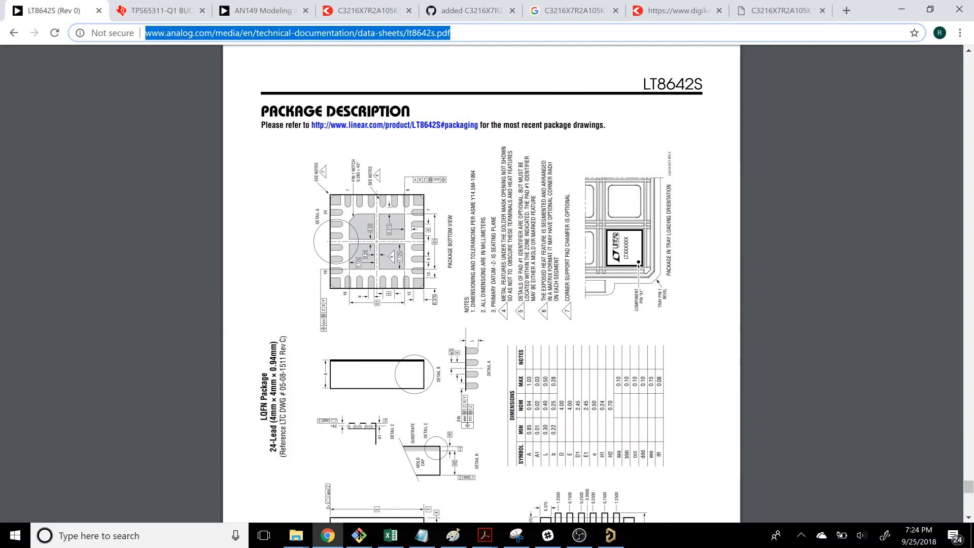
pyautogui.scroll(-20, 481, 285)
pyautogui.scroll(1, 249, 279)
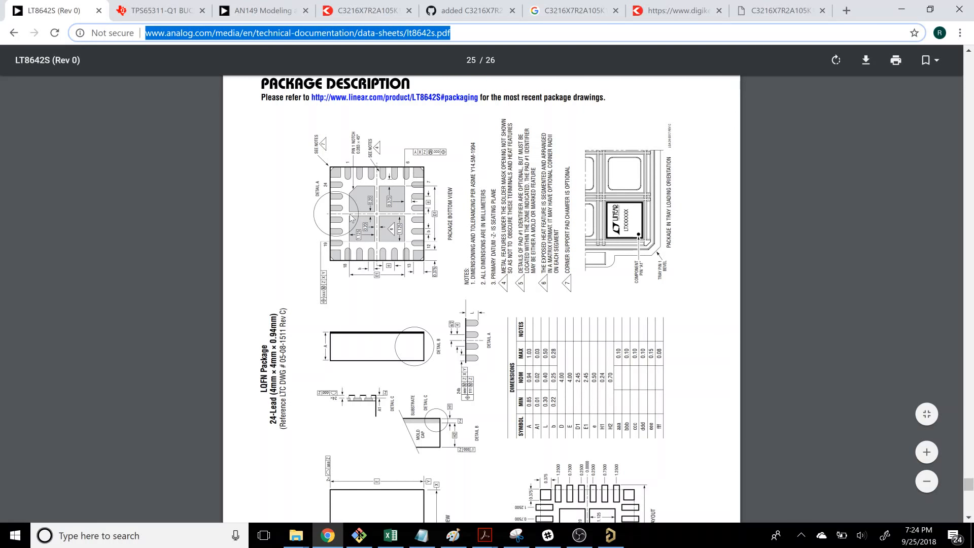
pyautogui.scroll(-3, 352, 213)
pyautogui.scroll(-2, 352, 214)
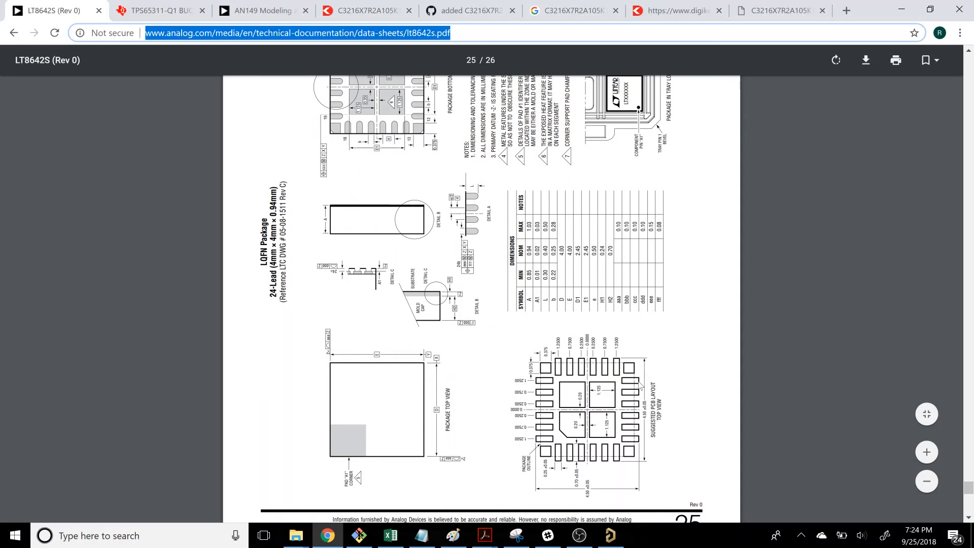
# Step: Rotate the datasheet pages upright and enlarge them to examine the suggested PCB layout and dimensions table
pyautogui.click(836, 59)
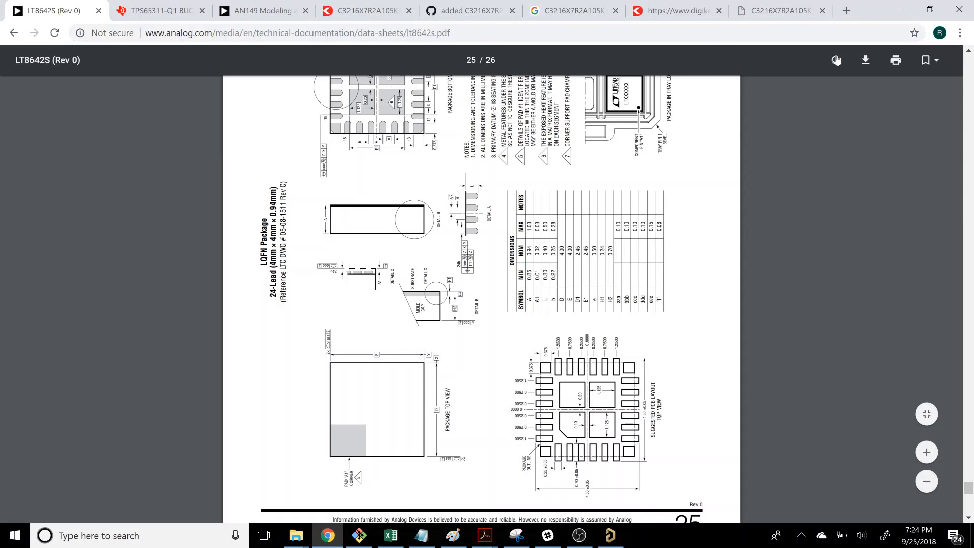
pyautogui.scroll(-3, 281, 343)
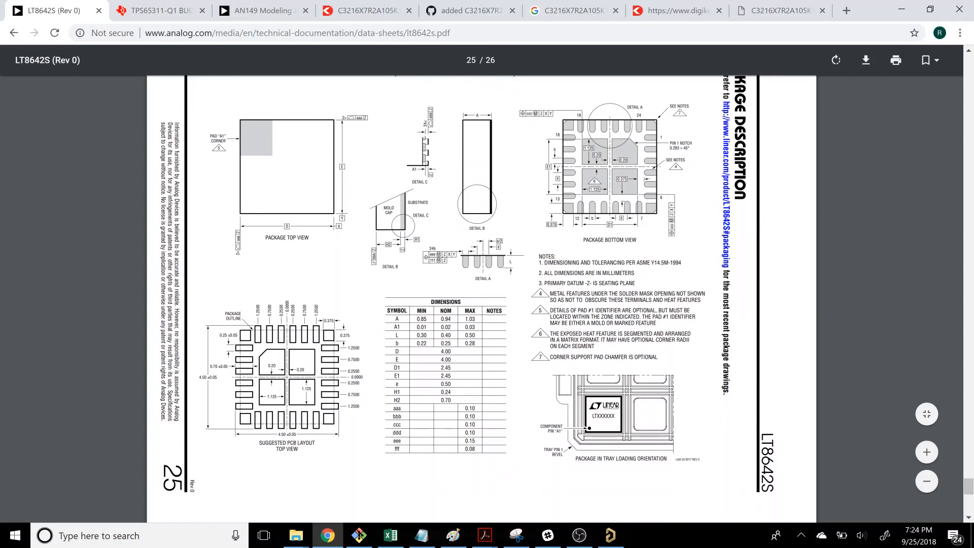
pyautogui.click(927, 452)
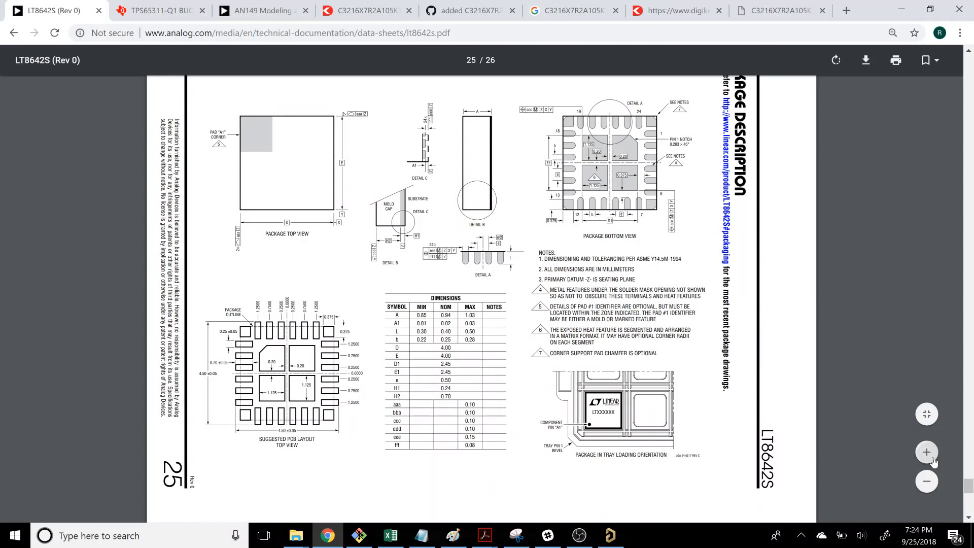
pyautogui.scroll(-5, 296, 378)
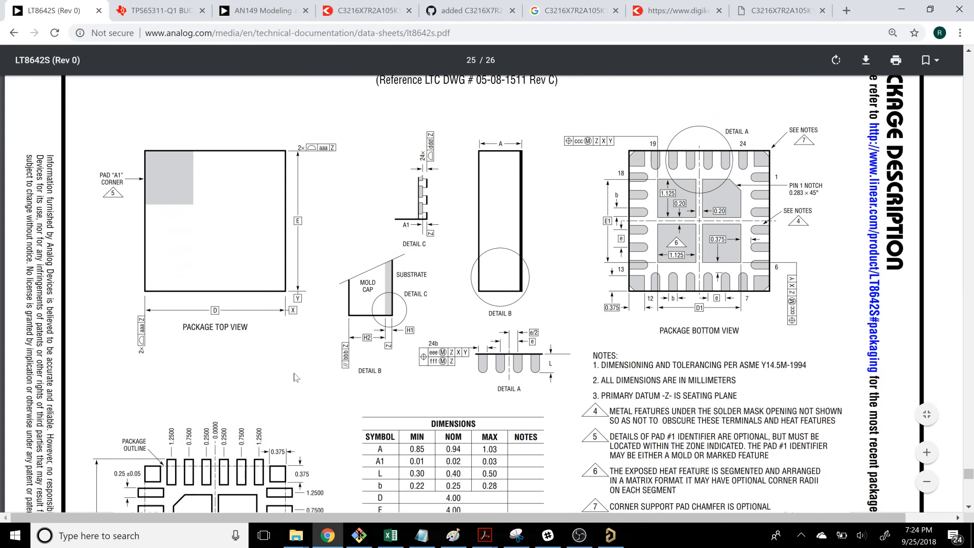
pyautogui.scroll(-1, 296, 378)
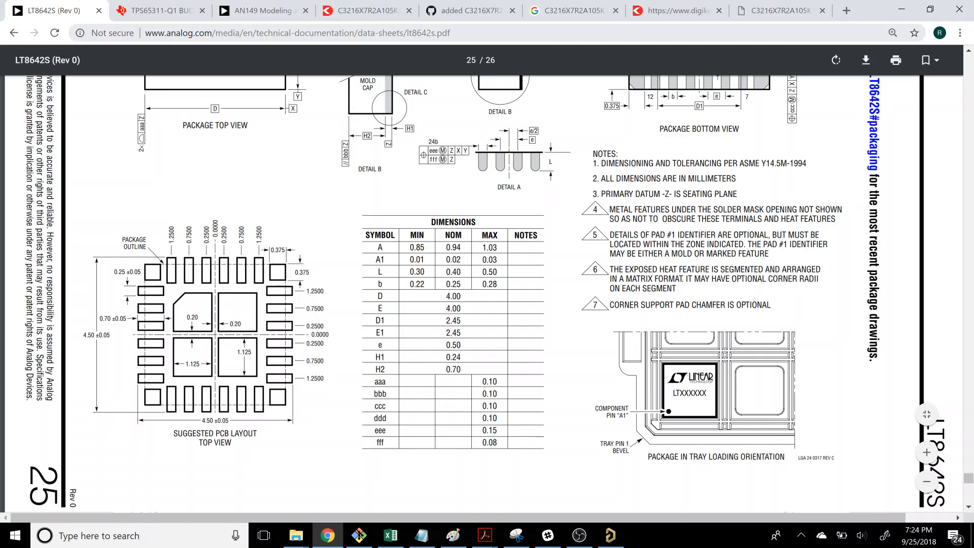
# Step: Return to the GitHub pull request, merge it into master, and go back to the repository's code page
pyautogui.click(450, 15)
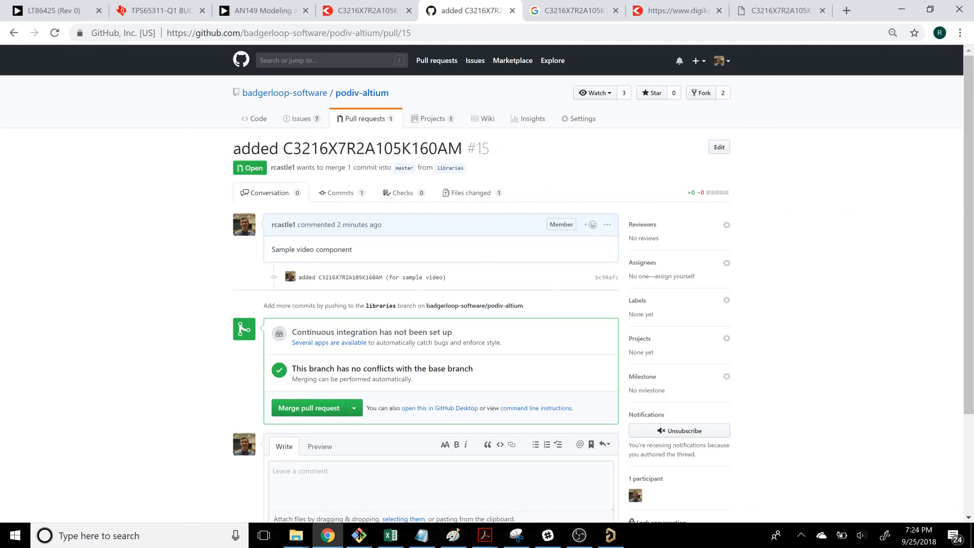
pyautogui.click(319, 411)
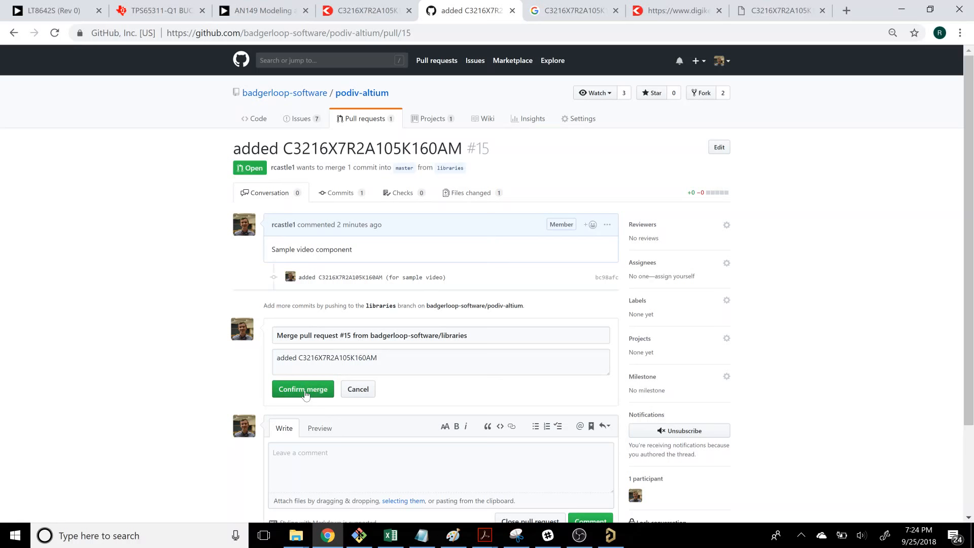
pyautogui.scroll(-1, 305, 394)
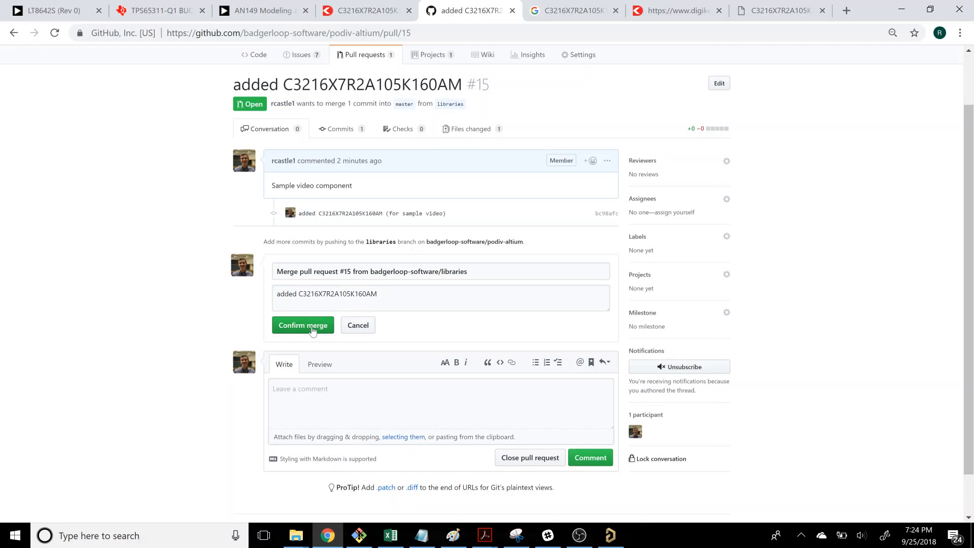
pyautogui.click(313, 331)
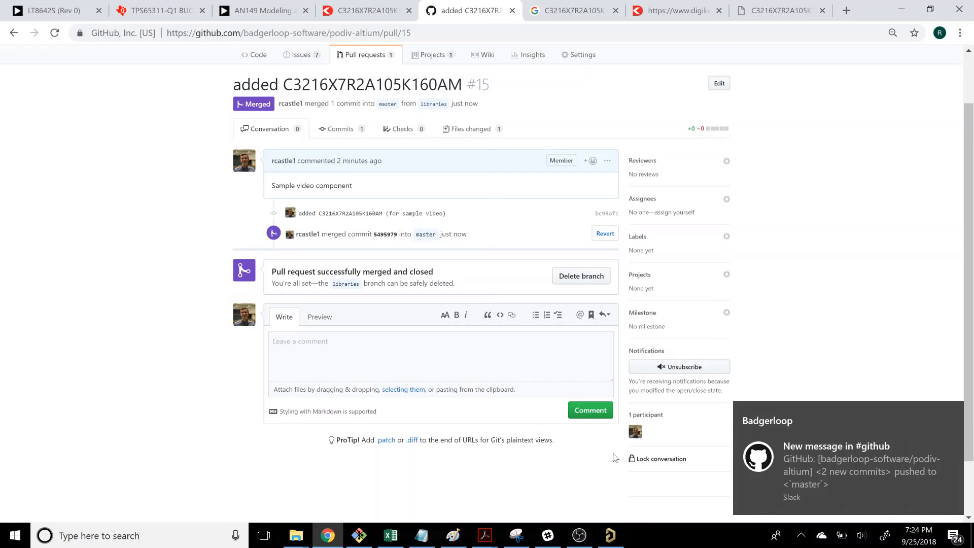
pyautogui.scroll(2, 120, 323)
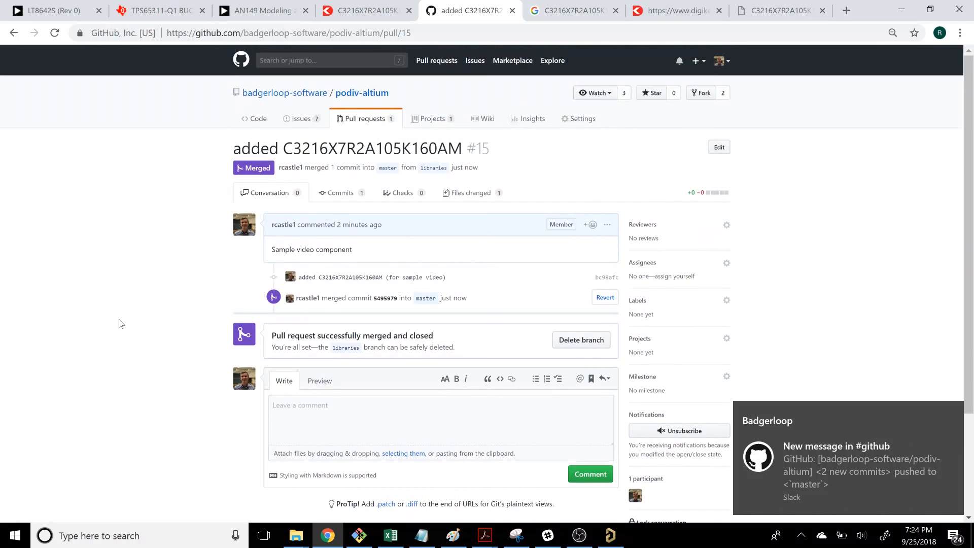
pyautogui.click(265, 117)
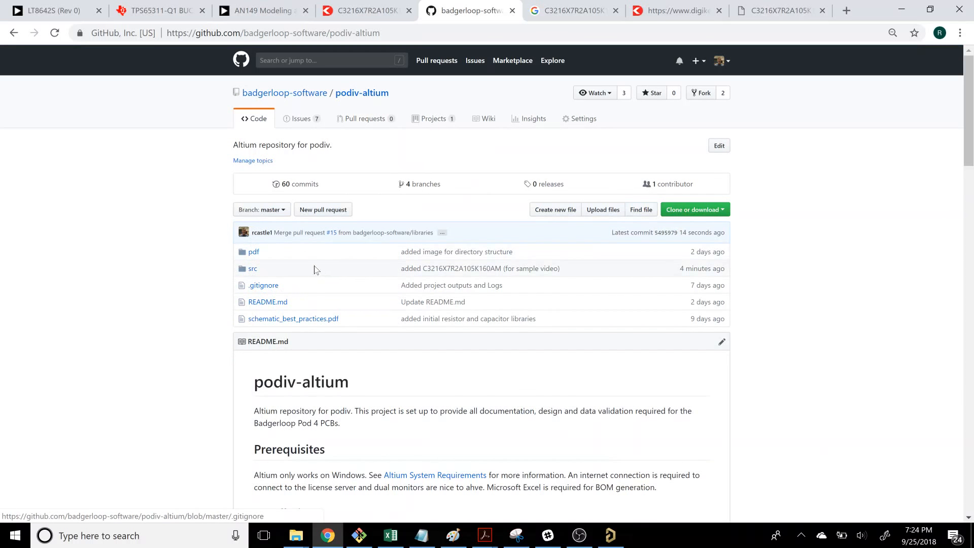
# Step: Switch to the Git Bash terminal and check out the master branch with git checkout master
pyautogui.click(359, 535)
pyautogui.write('git checkout ')
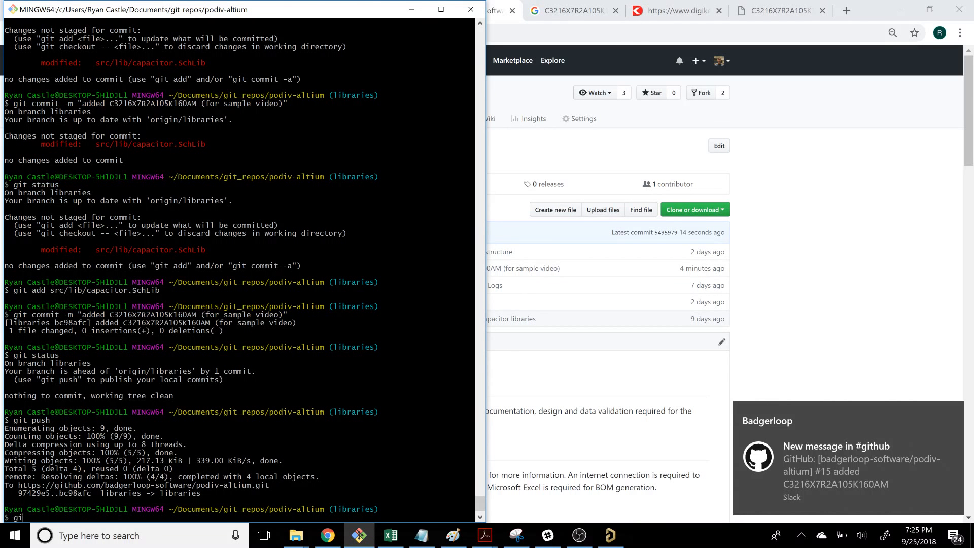
pyautogui.write('master')
pyautogui.press('Return')
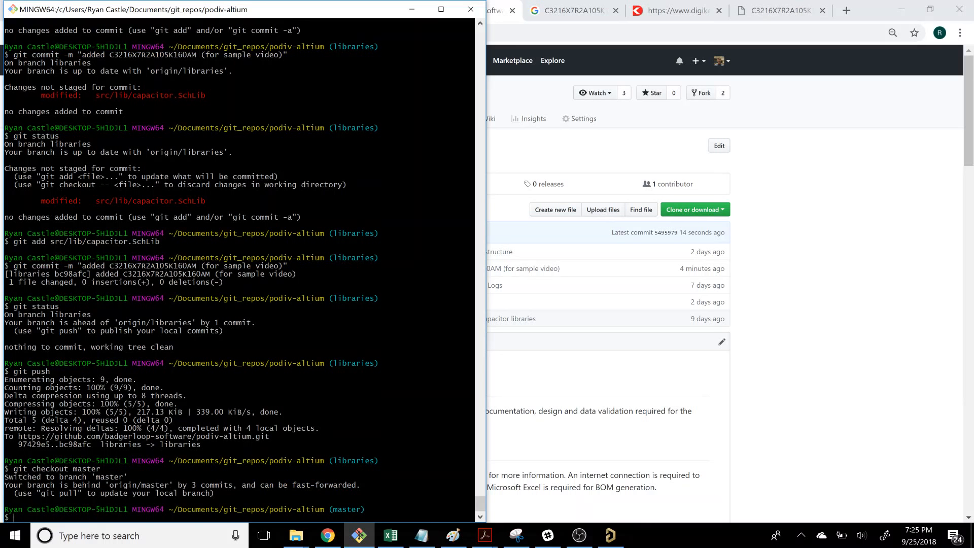
# Step: Pull the merged changes into local master with git pull and check the working tree with git status
pyautogui.write('git pull')
pyautogui.press('Return')
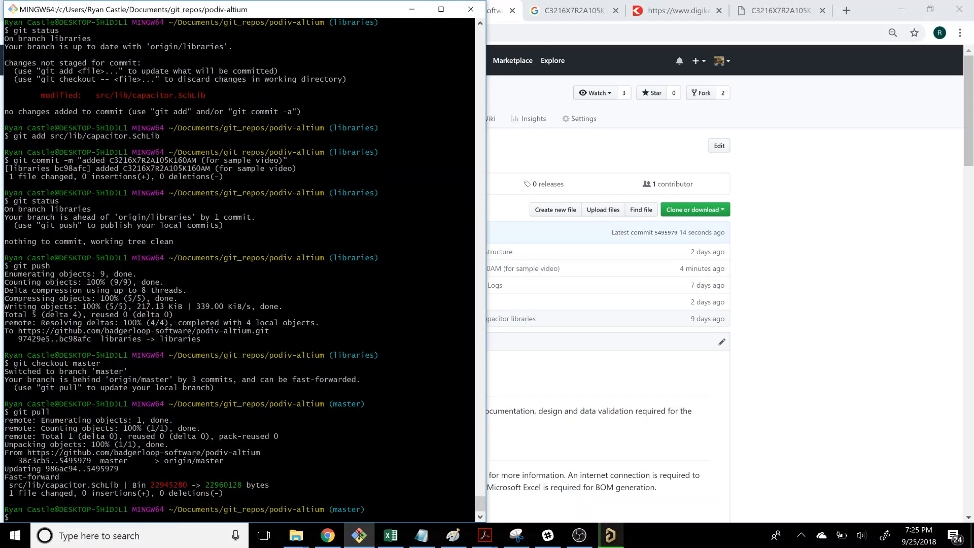
pyautogui.write('git status')
pyautogui.press('Return')
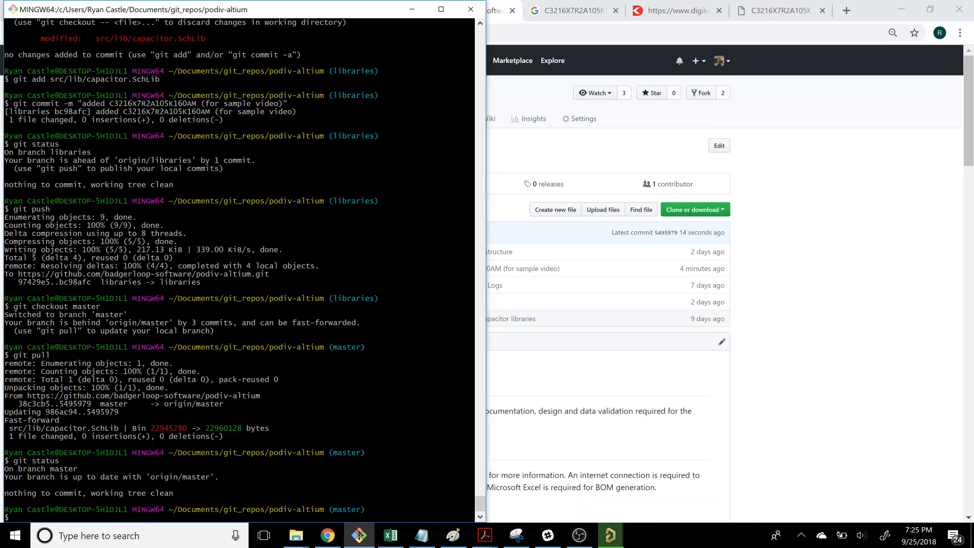
# Step: Switch to Altium Designer and open precharge_main_connector.SchDoc from the precharge_project source documents
pyautogui.click(610, 536)
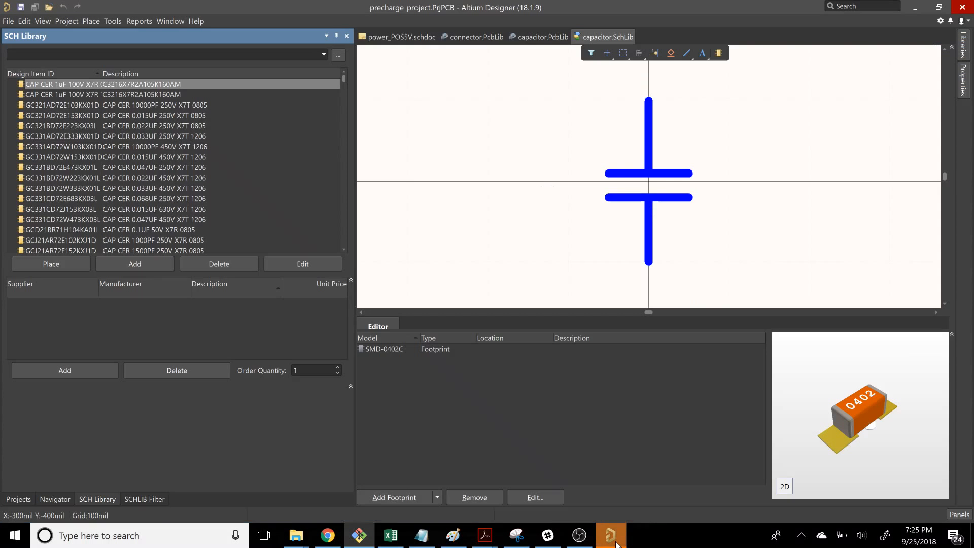
pyautogui.click(32, 495)
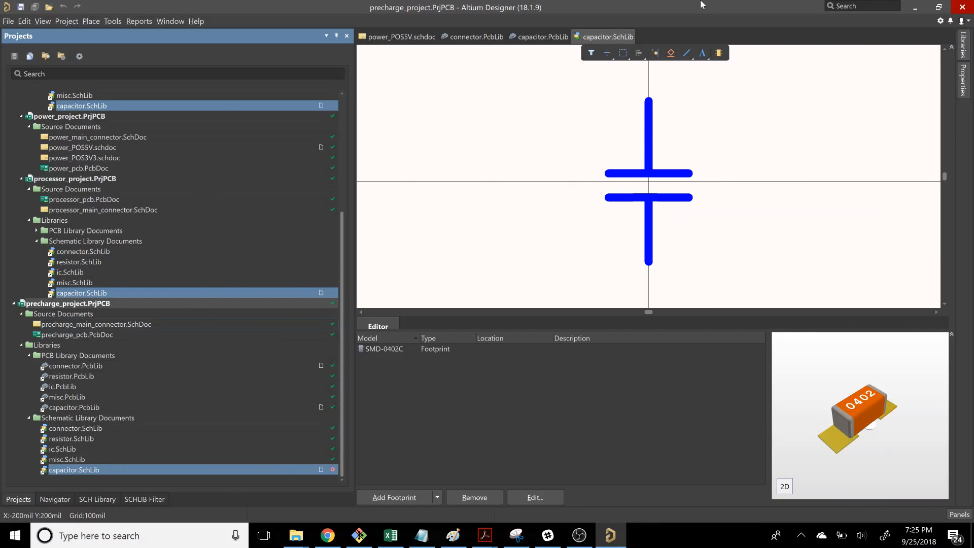
pyautogui.click(167, 293)
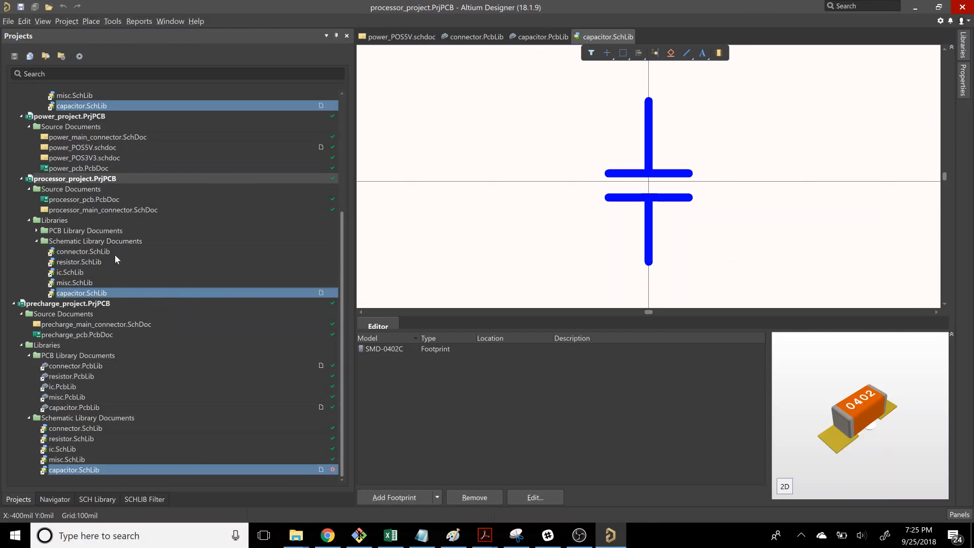
pyautogui.doubleClick(88, 324)
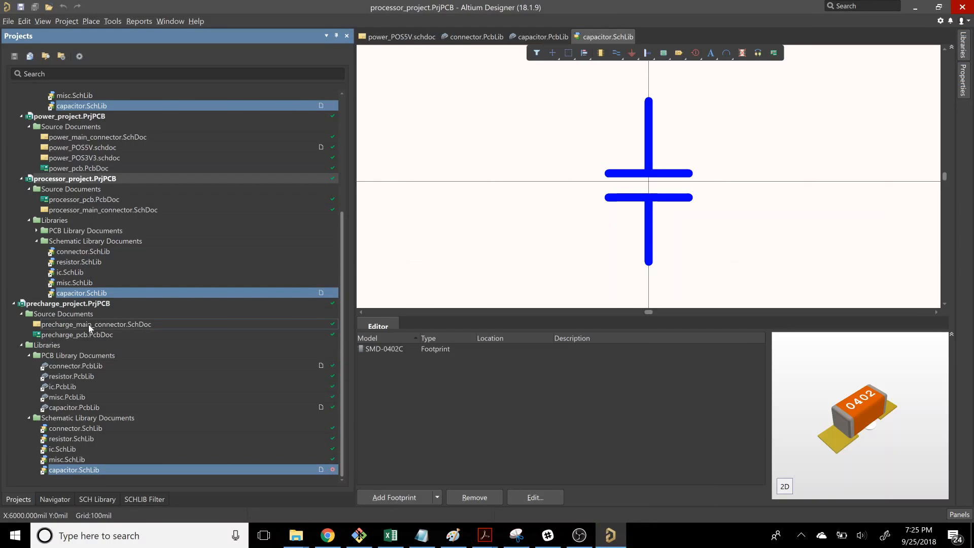
# Step: Place the CAP CER 1uF 100V X7R 1206 component from capacitor.SchLib in the upper part of the schematic sheet
pyautogui.click(966, 48)
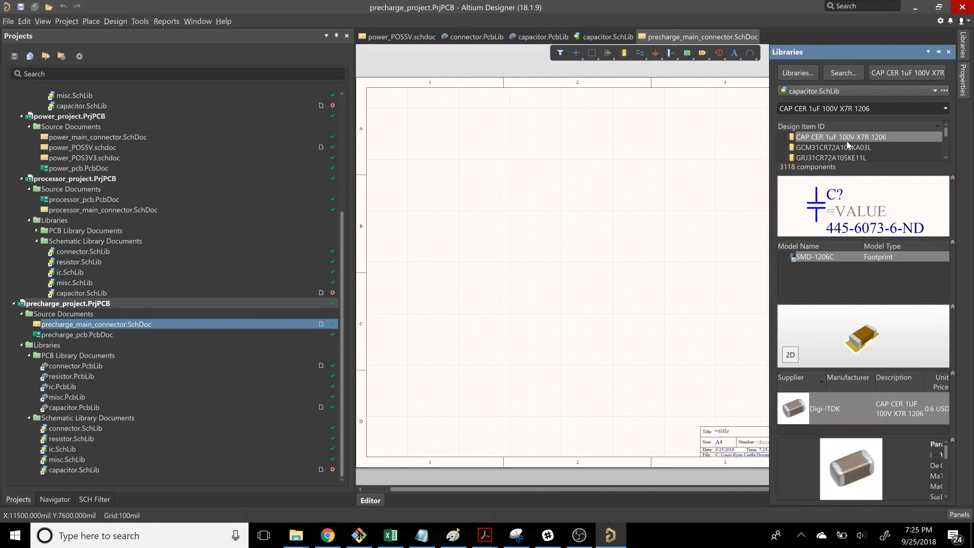
pyautogui.click(887, 137)
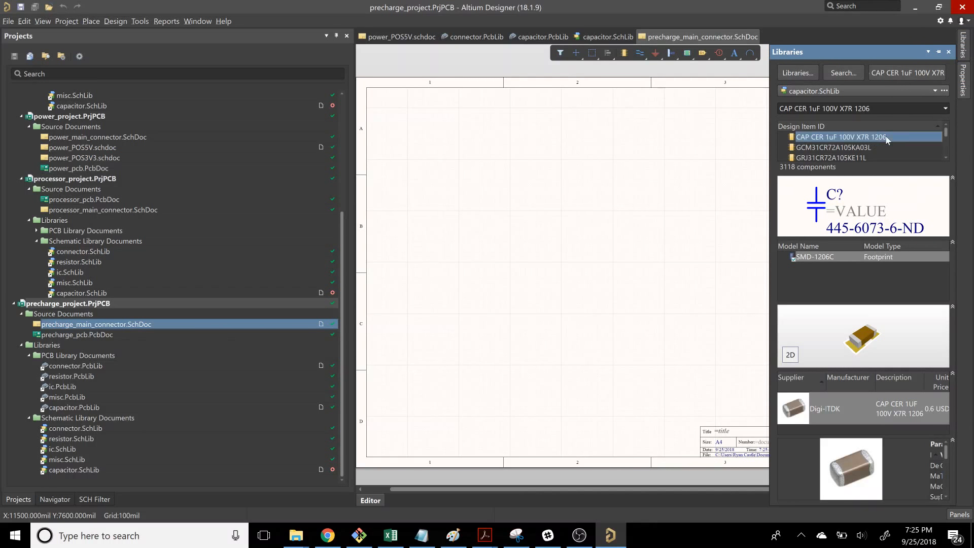
pyautogui.moveTo(897, 136); pyautogui.dragTo(532, 174)
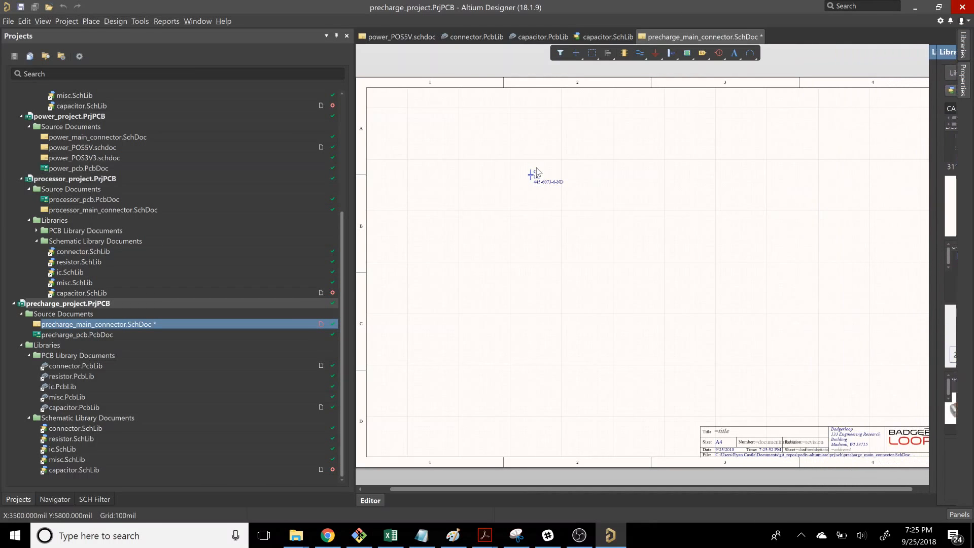
pyautogui.keyDown('ctrl'); pyautogui.scroll(2, 537, 171); pyautogui.keyUp('ctrl')
pyautogui.keyDown('ctrl'); pyautogui.scroll(2, 537, 171); pyautogui.keyUp('ctrl')
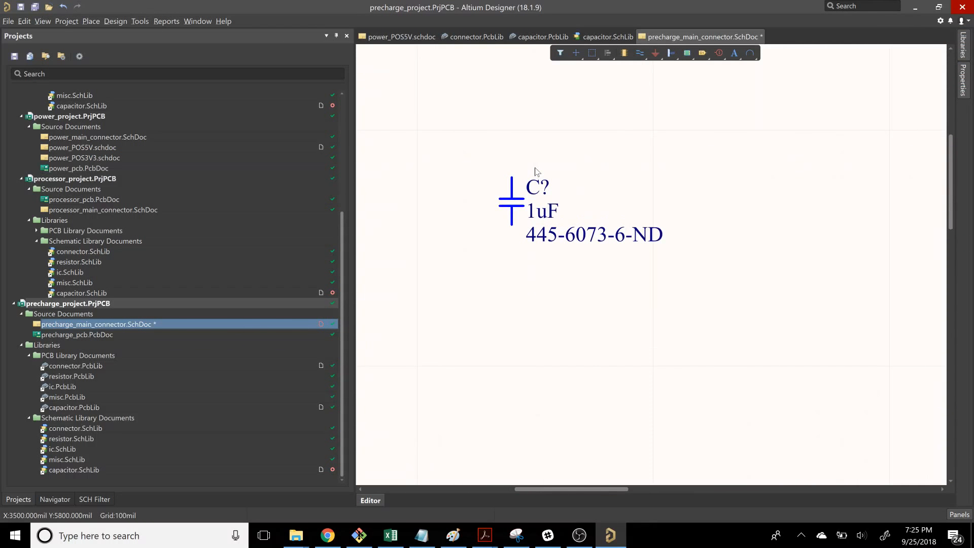
# Step: Examine the parameters of the placed 1uF capacitor and clear the selection
pyautogui.doubleClick(512, 203)
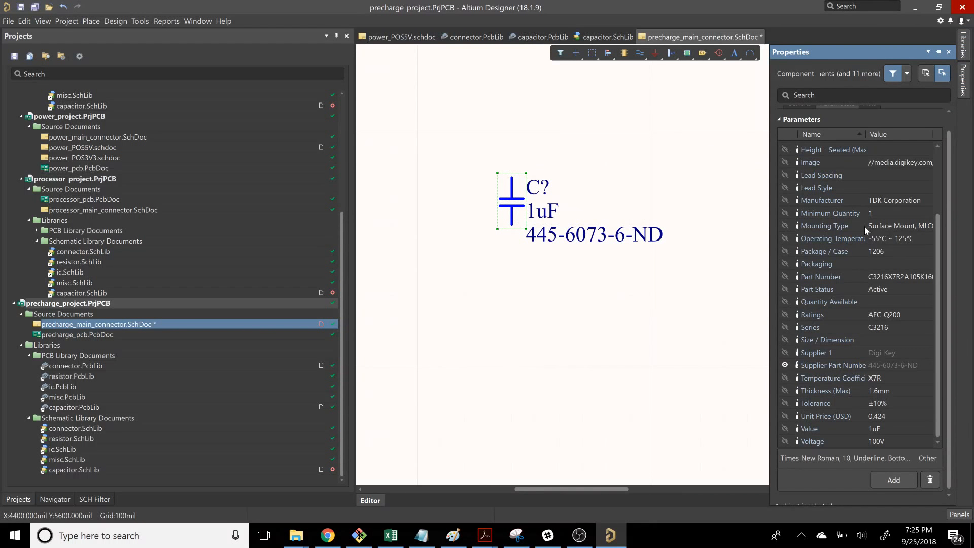
pyautogui.click(526, 310)
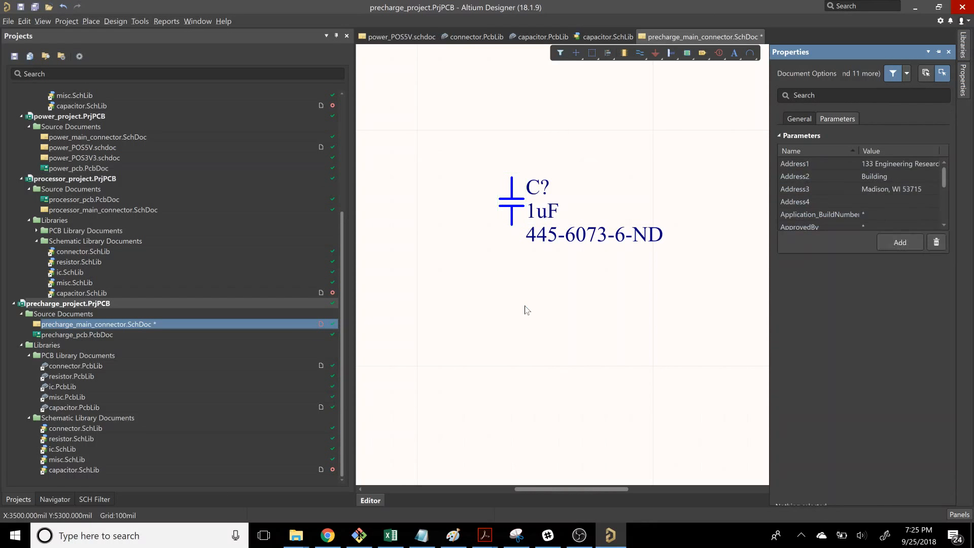
pyautogui.keyDown('ctrl'); pyautogui.scroll(-1, 525, 309); pyautogui.keyUp('ctrl')
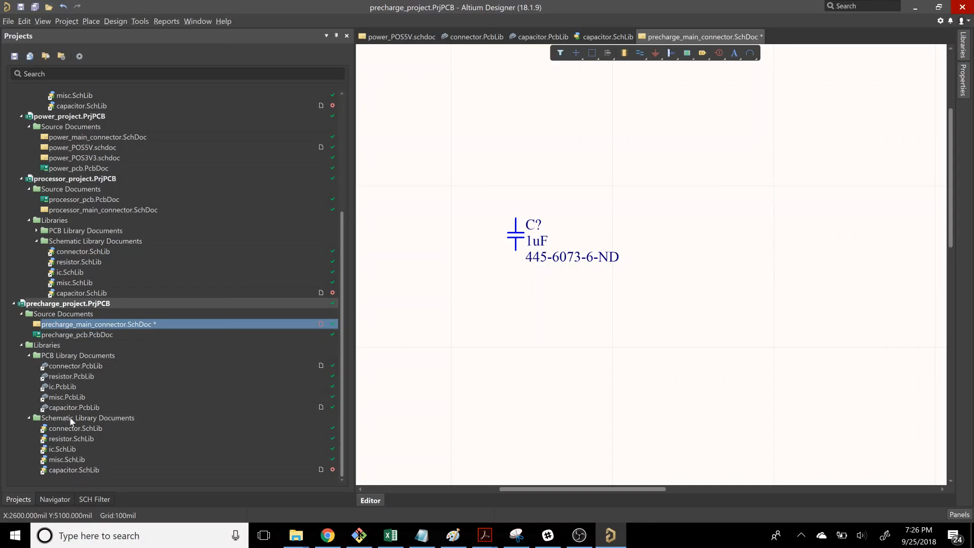
# Step: Open capacitor.SchLib from the precharge_project schematic libraries and examine the displayed capacitor's parameters and symbol
pyautogui.doubleClick(71, 468)
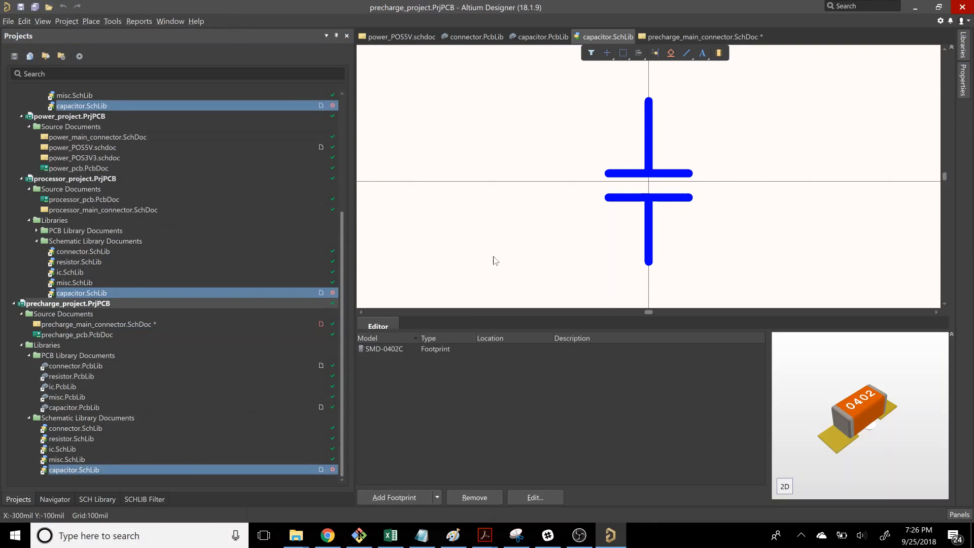
pyautogui.moveTo(964, 91)
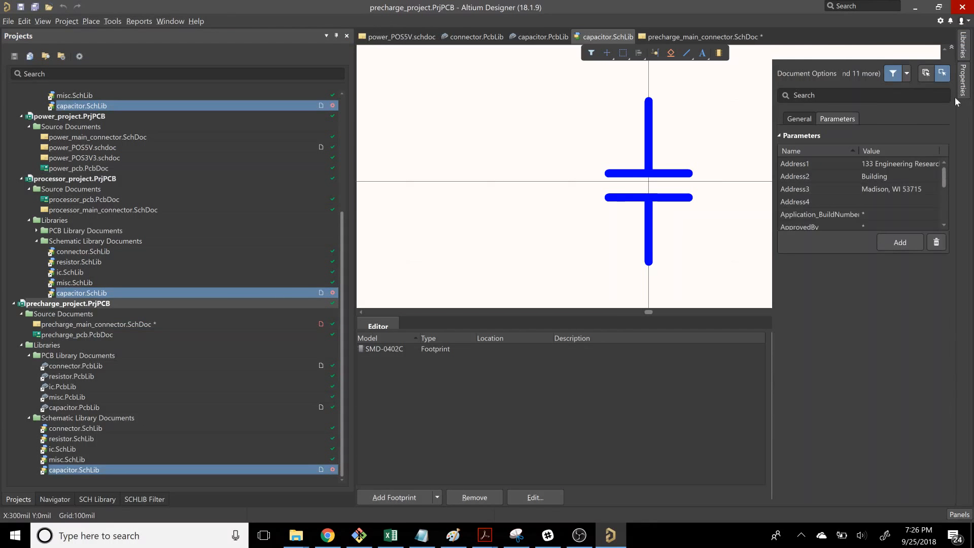
pyautogui.scroll(-1, 829, 298)
pyautogui.scroll(1, 829, 298)
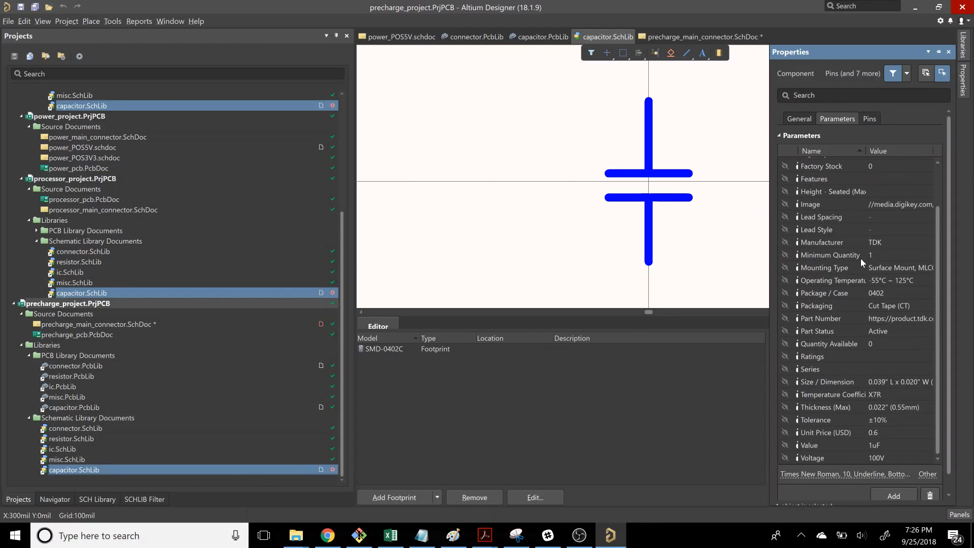
pyautogui.scroll(-1, 861, 254)
pyautogui.scroll(1, 861, 249)
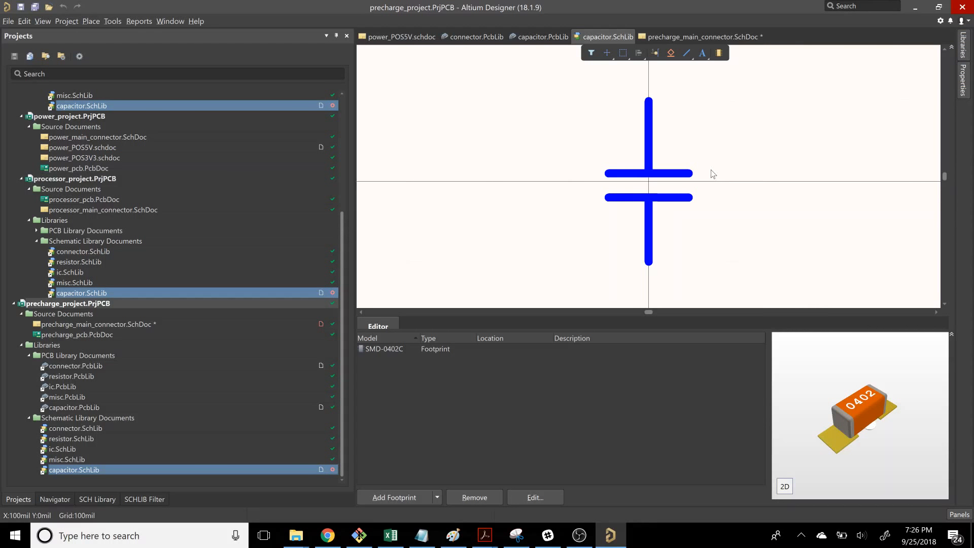
pyautogui.keyDown('ctrl'); pyautogui.scroll(-3, 724, 187); pyautogui.keyUp('ctrl')
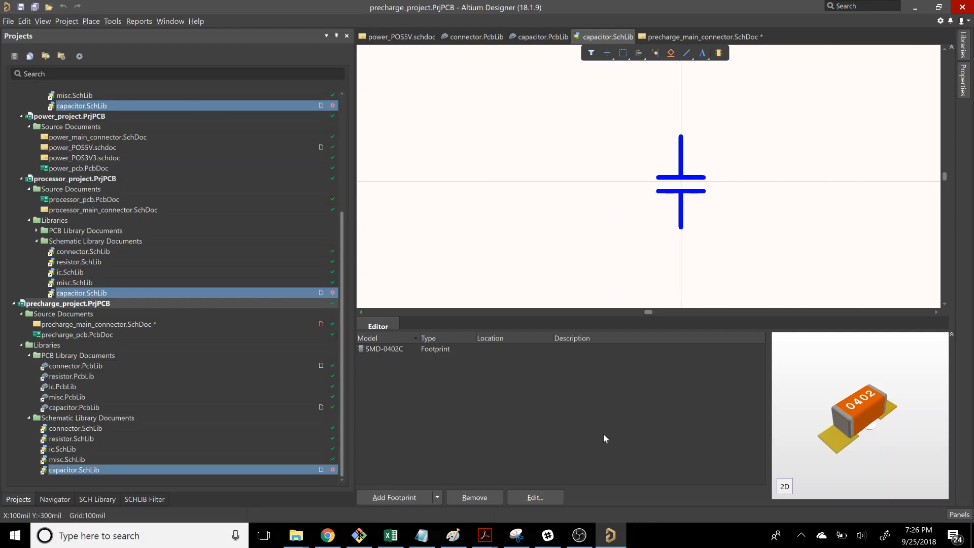
pyautogui.moveTo(650, 312); pyautogui.dragTo(650, 311)
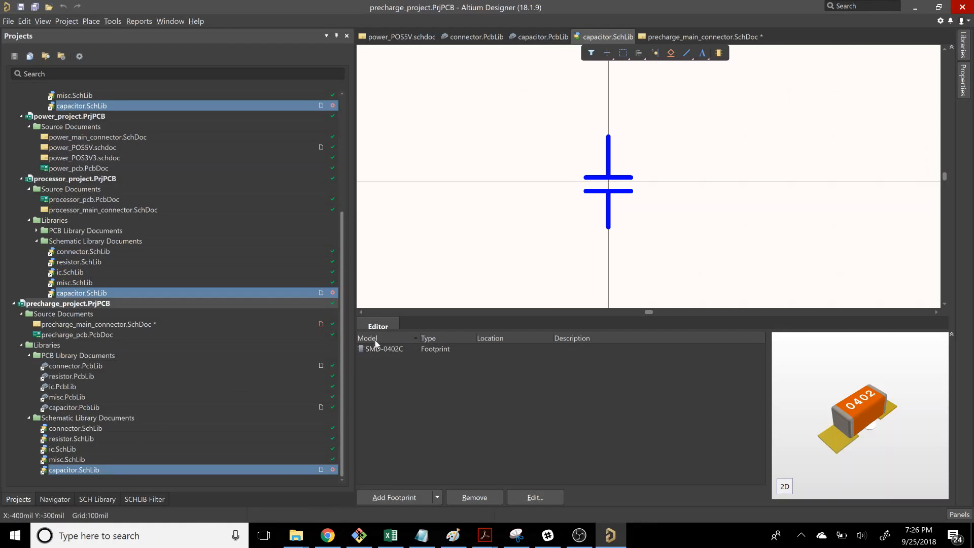
# Step: Refresh the version control status of capacitor.SchLib in processor_project
pyautogui.rightClick(238, 294)
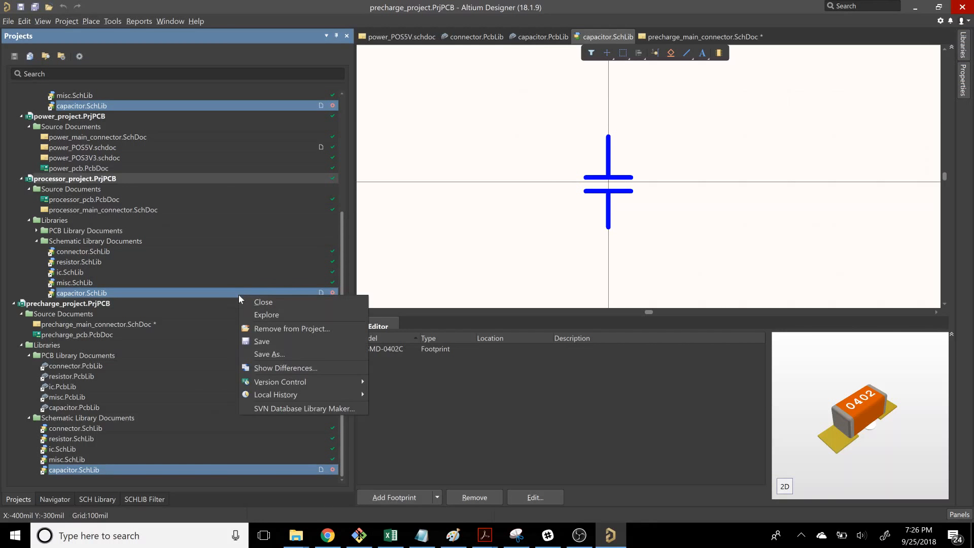
pyautogui.moveTo(288, 383)
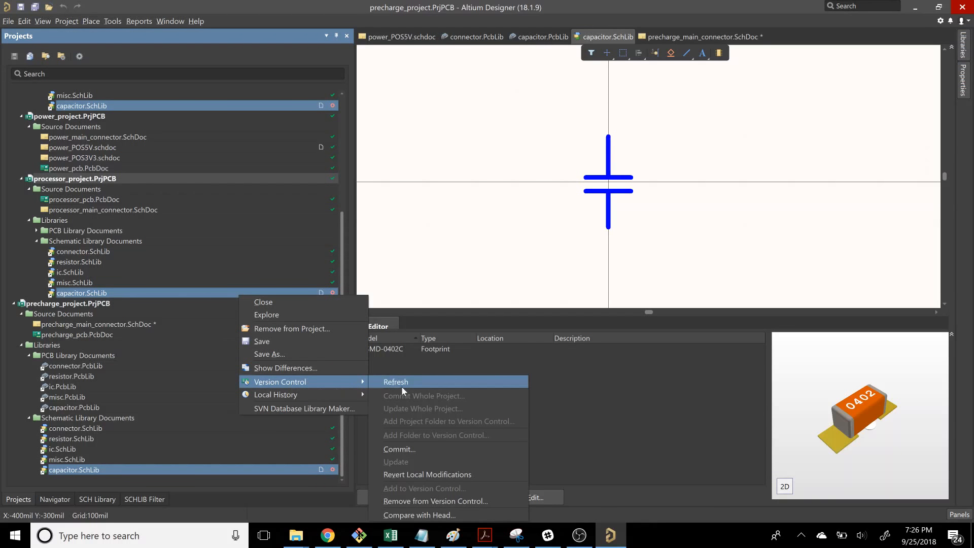
pyautogui.click(403, 385)
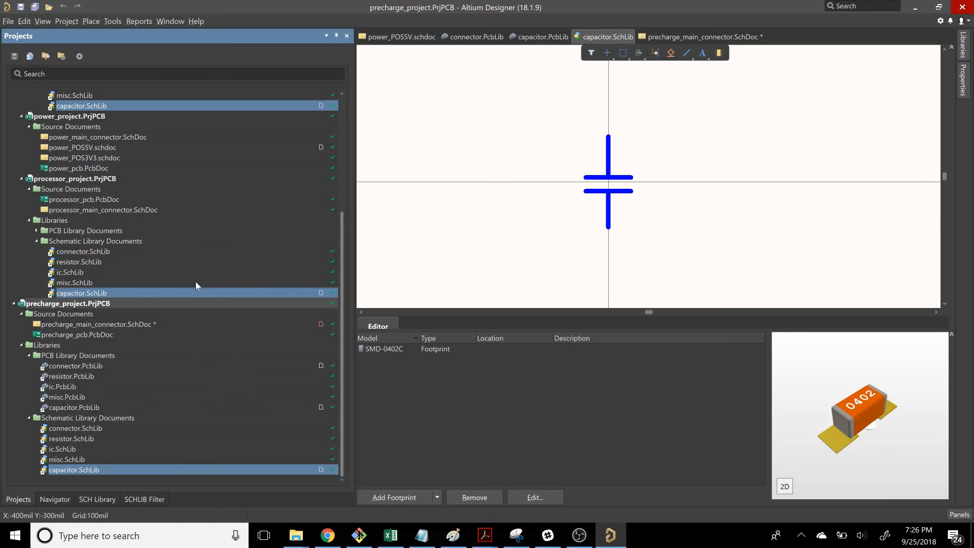
# Step: Look through the version control commands available for capacitor.SchLib in processor_project
pyautogui.rightClick(251, 293)
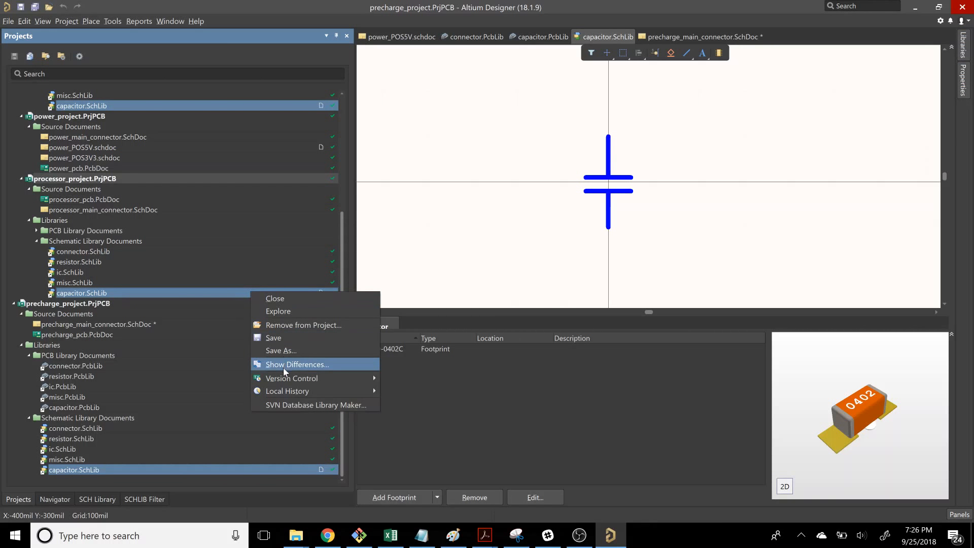
pyautogui.moveTo(336, 382)
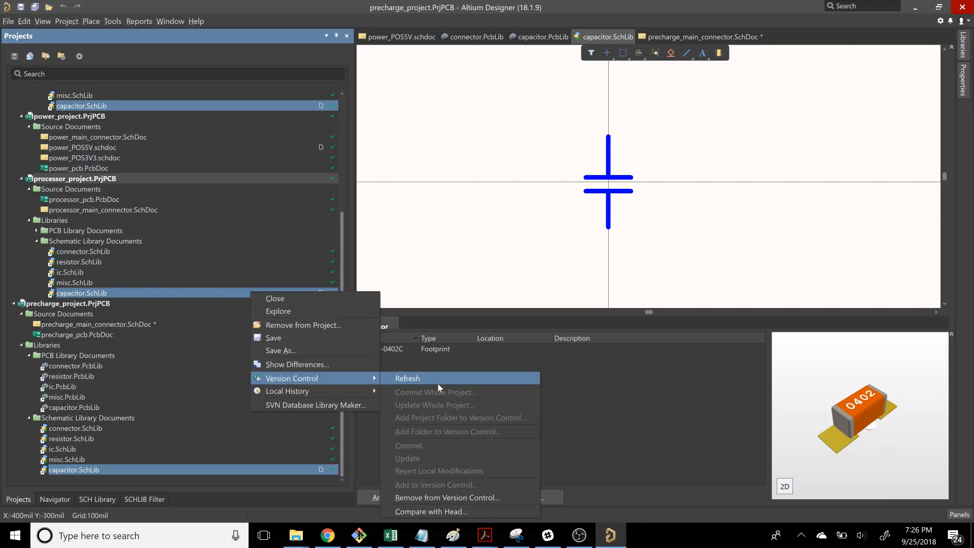
pyautogui.click(548, 153)
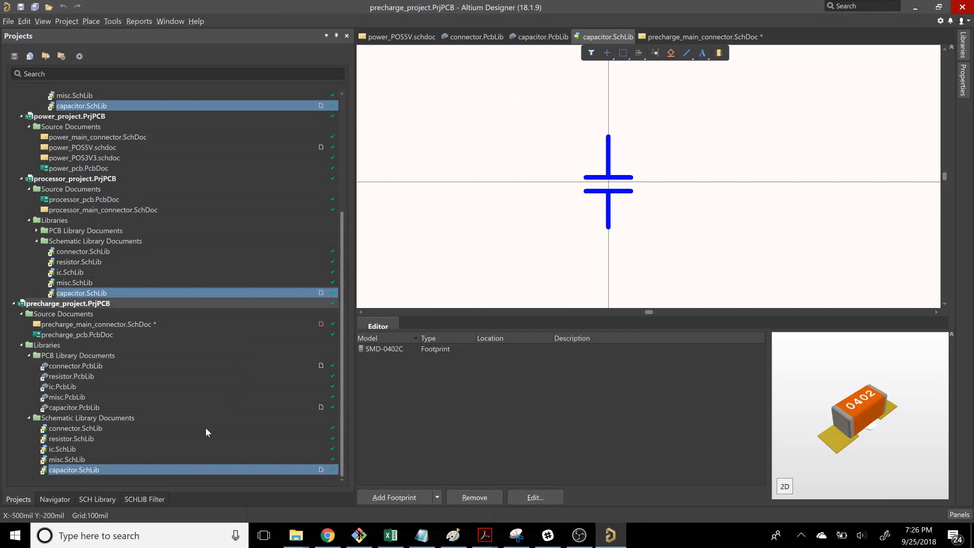
pyautogui.rightClick(209, 302)
pyautogui.moveTo(256, 384)
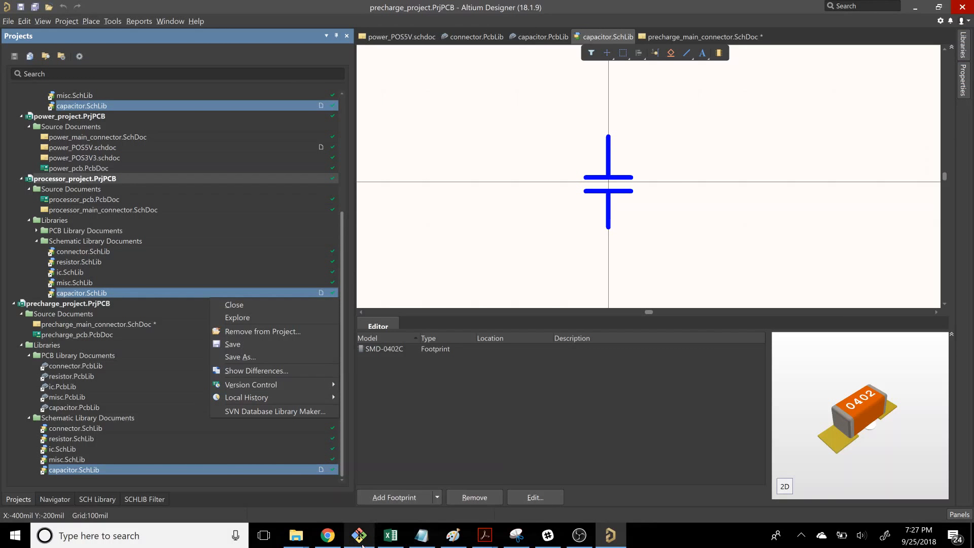
pyautogui.click(359, 535)
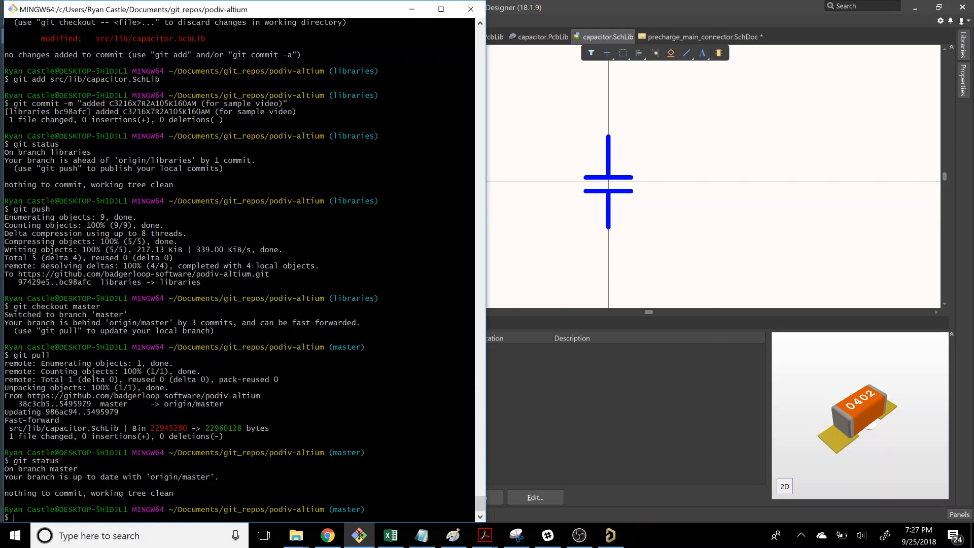
pyautogui.click(580, 539)
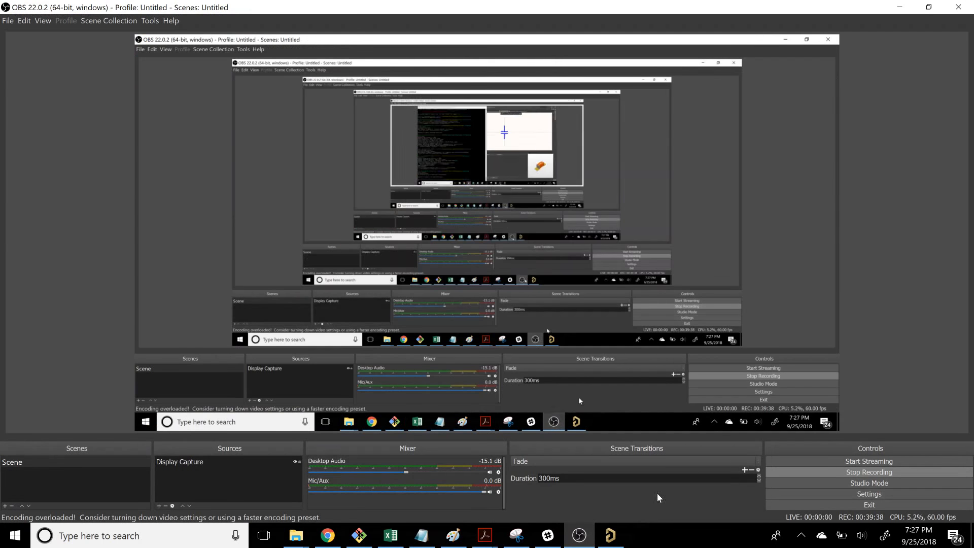